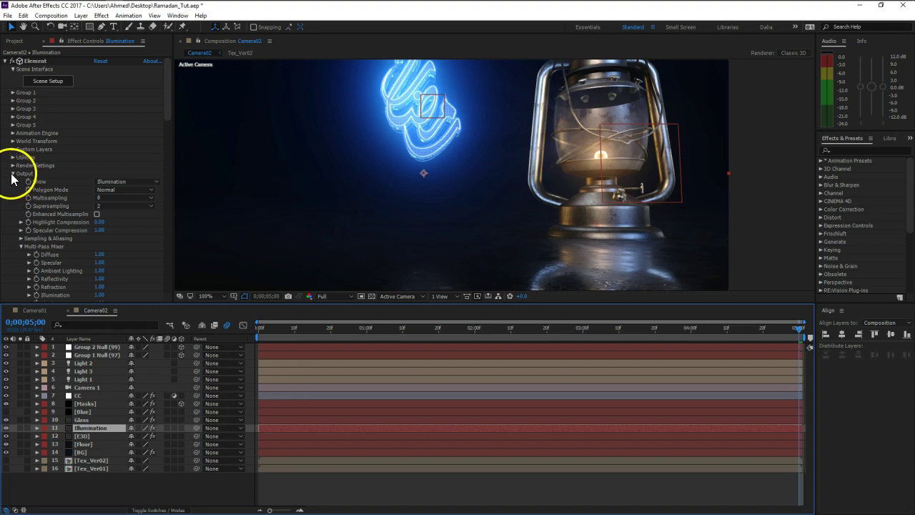
# Step: Collapse the effects on the Illumination layer and display the effects applied to the Glass layer
pyautogui.click(5, 61)
pyautogui.click(5, 69)
pyautogui.click(5, 77)
pyautogui.click(5, 86)
pyautogui.click(5, 102)
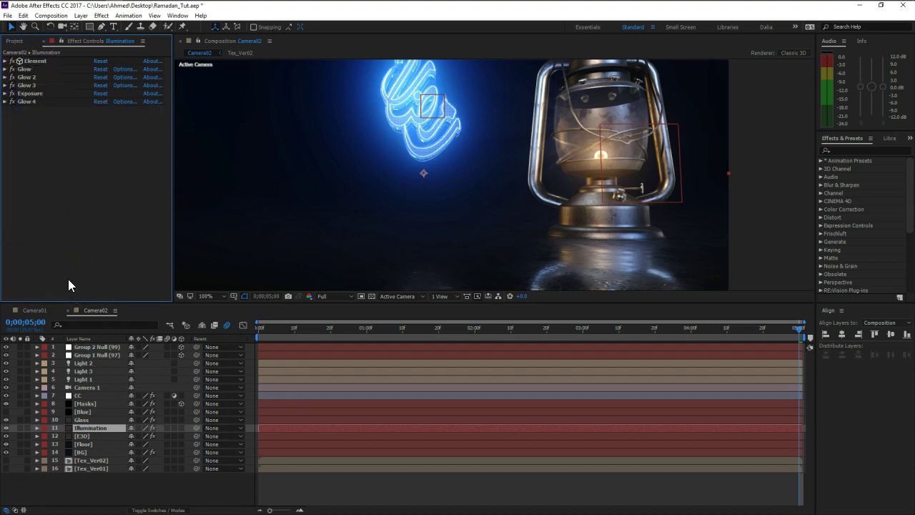
pyautogui.click(92, 421)
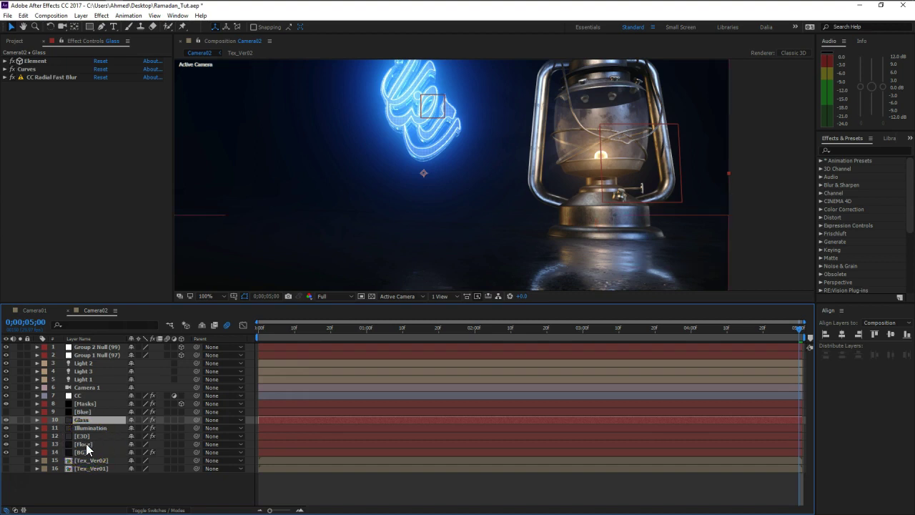
# Step: Solo the E3D layer and open the Scene Setup of its Element effect
pyautogui.click(85, 436)
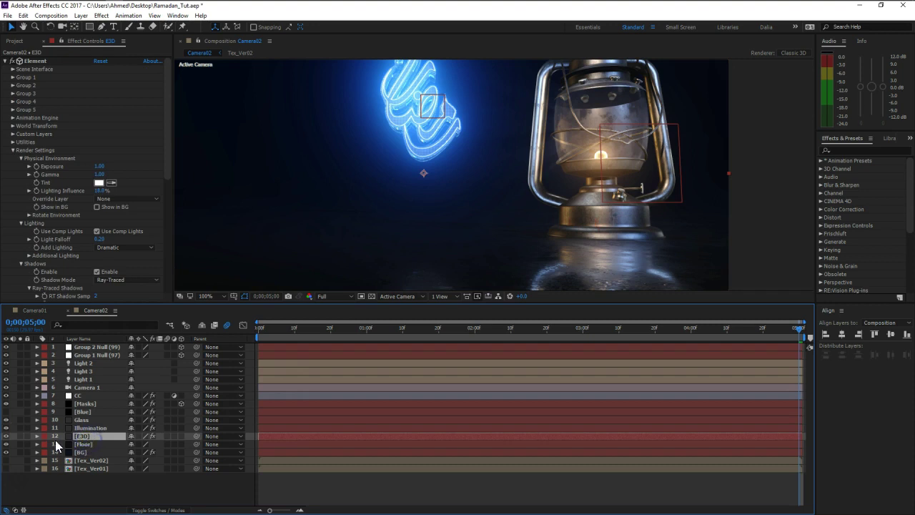
pyautogui.click(21, 436)
pyautogui.click(6, 77)
pyautogui.click(5, 61)
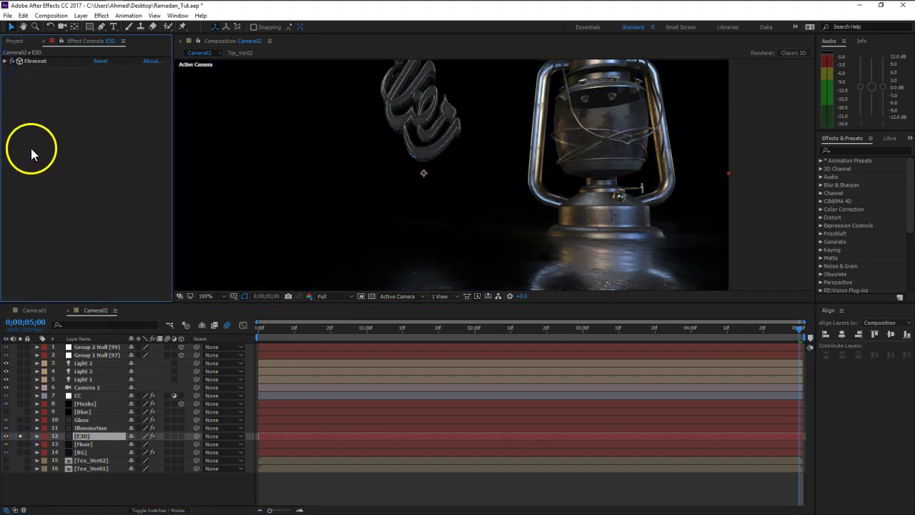
pyautogui.click(5, 61)
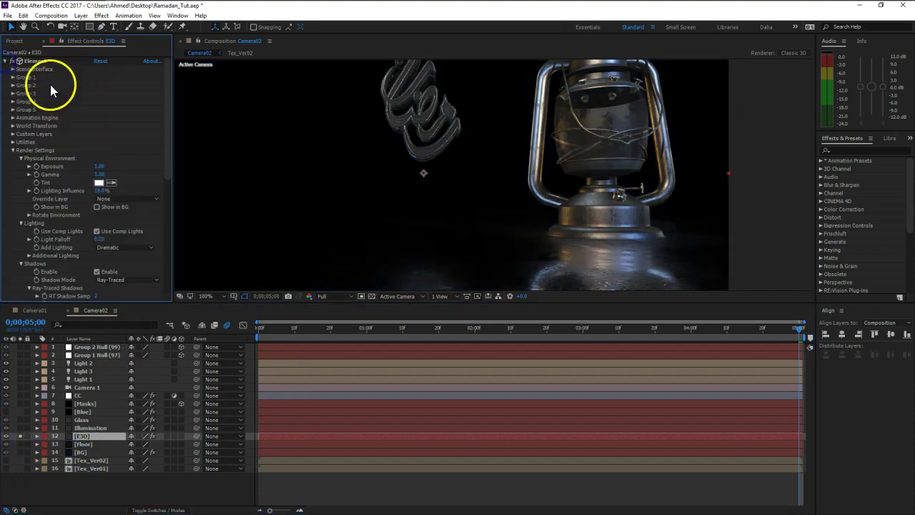
pyautogui.click(12, 69)
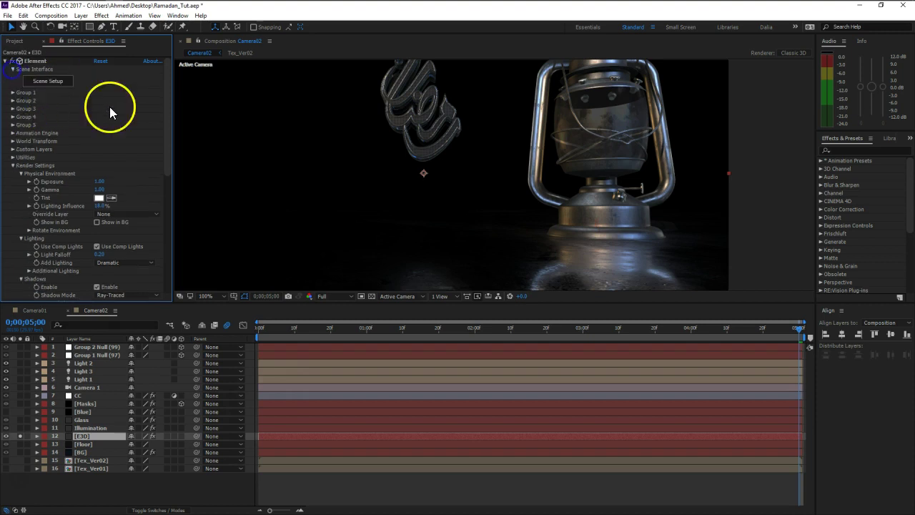
pyautogui.click(65, 82)
# Step: Collapse the expanded Lantern and Plane Model entries in the scene list
pyautogui.click(465, 221)
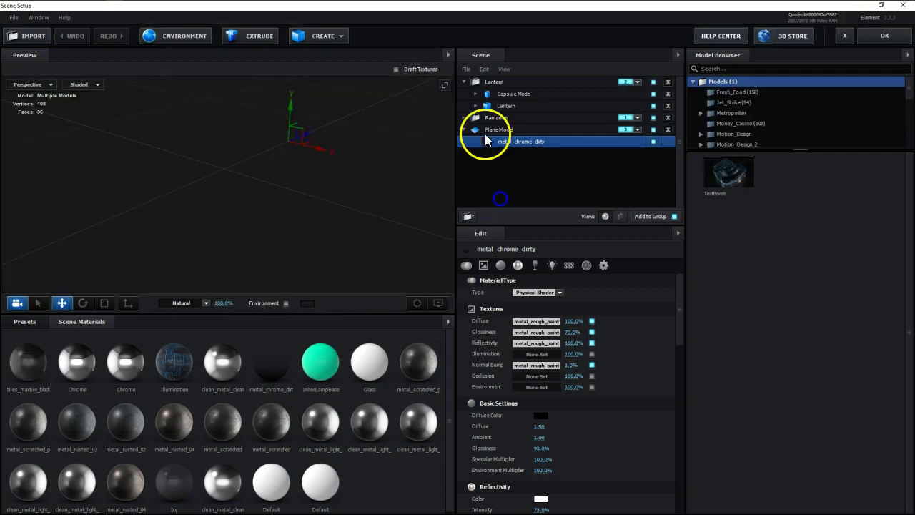
pyautogui.click(466, 81)
pyautogui.click(498, 106)
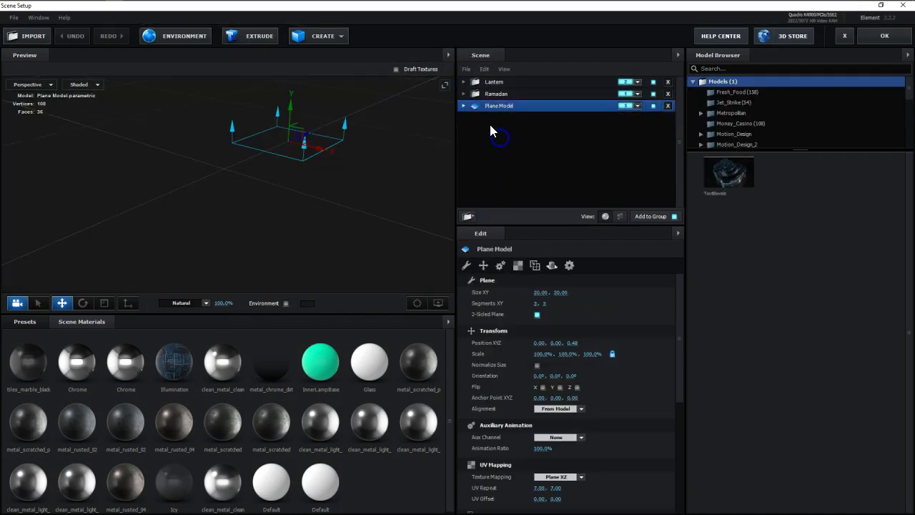
# Step: Import Lamp.c4d from the source folder of gas-lantern-225-patrol-issue on the Desktop into the Lantern group, keeping the default import preferences
pyautogui.click(493, 83)
pyautogui.click(35, 36)
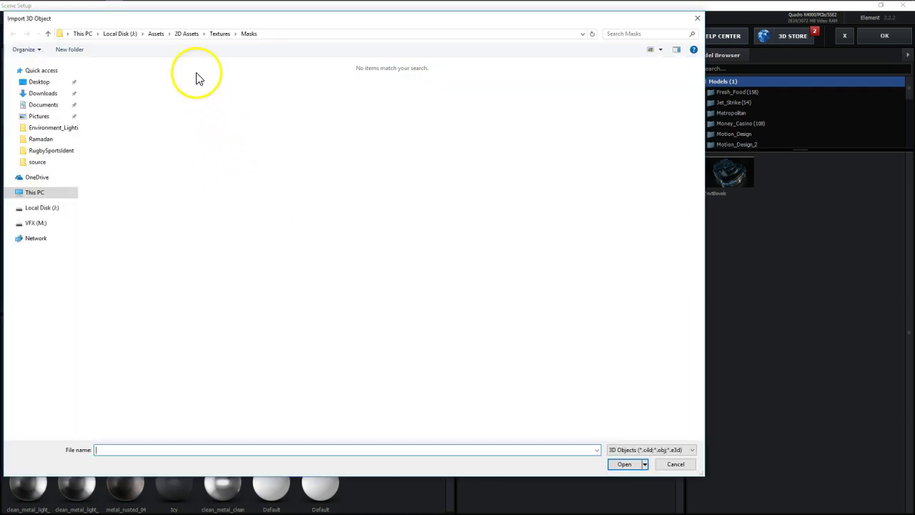
pyautogui.click(35, 195)
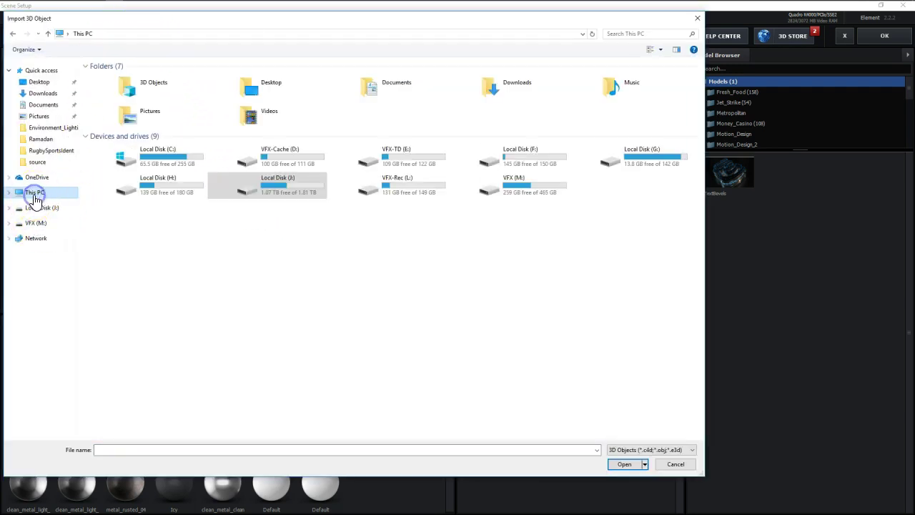
pyautogui.doubleClick(276, 92)
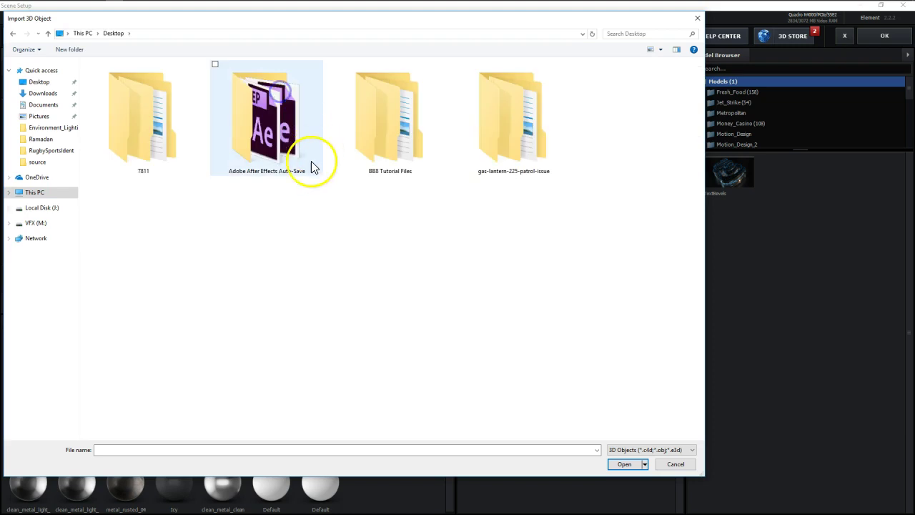
pyautogui.doubleClick(511, 158)
pyautogui.click(168, 164)
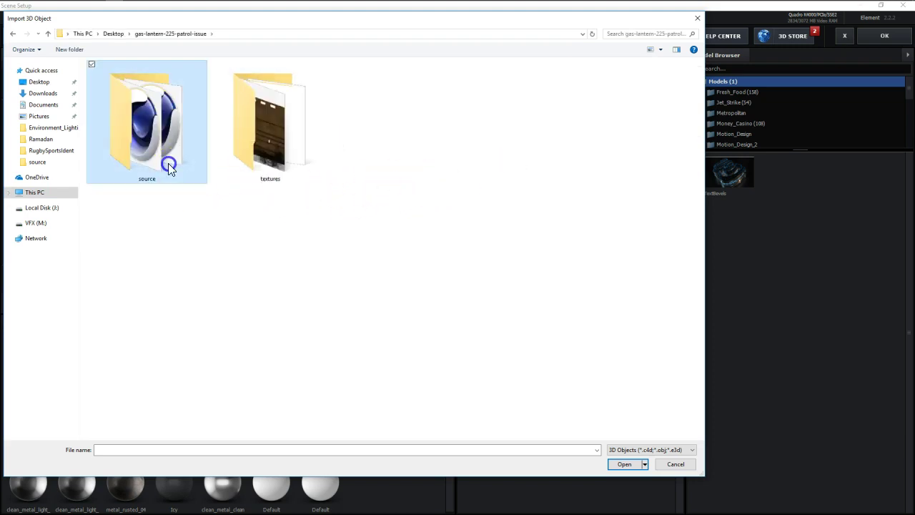
pyautogui.doubleClick(168, 165)
pyautogui.click(134, 138)
pyautogui.click(624, 465)
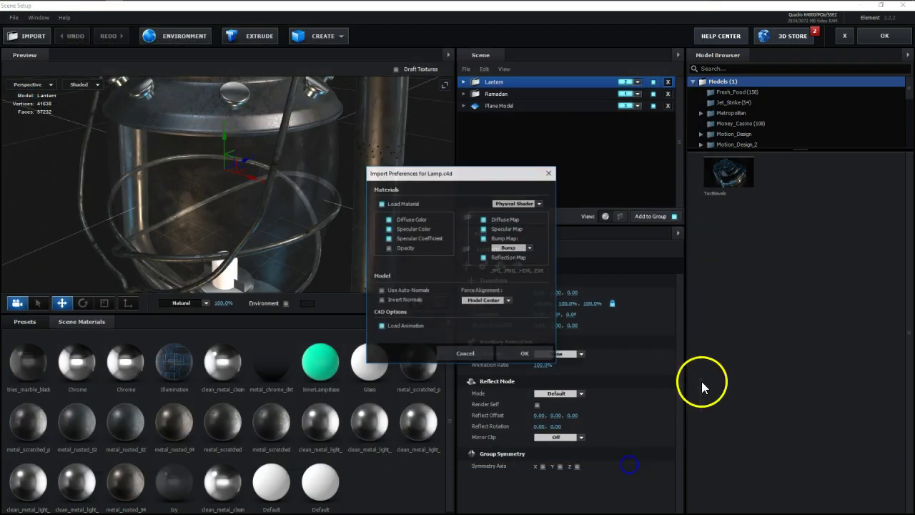
pyautogui.moveTo(435, 176); pyautogui.dragTo(409, 159)
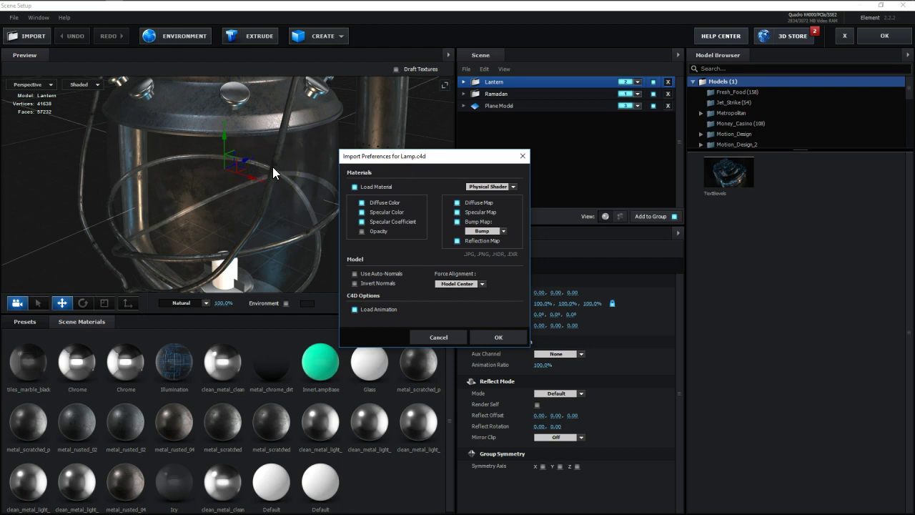
pyautogui.click(499, 337)
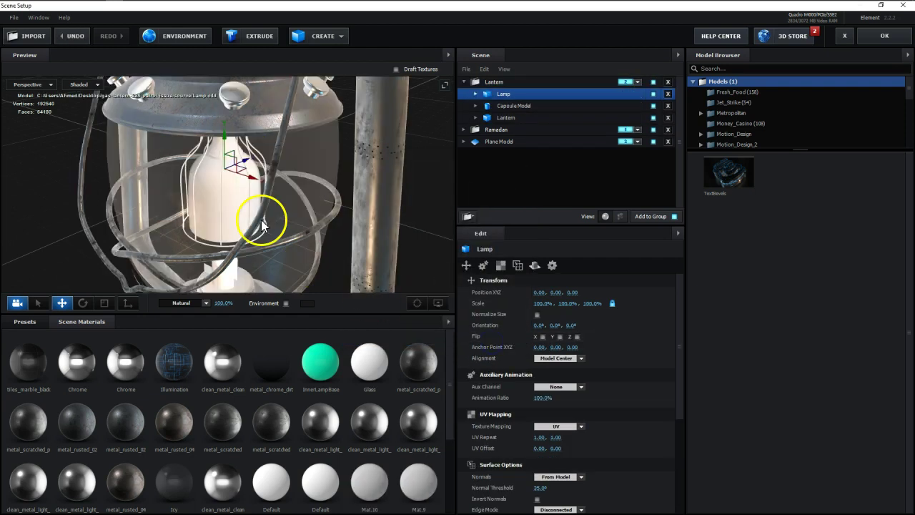
# Step: Move the Lamp model out of the Lantern folder and assign it to group 4
pyautogui.scroll(-5, 253, 190)
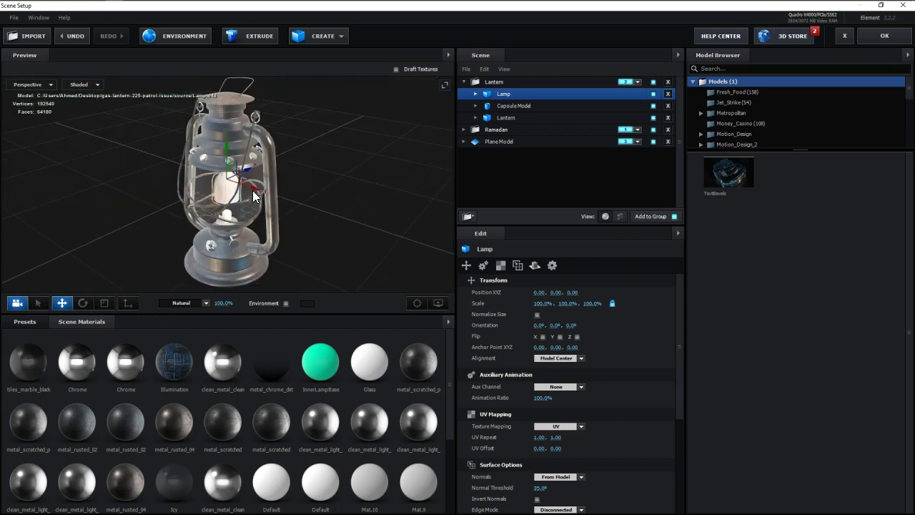
pyautogui.moveTo(507, 94); pyautogui.dragTo(522, 158)
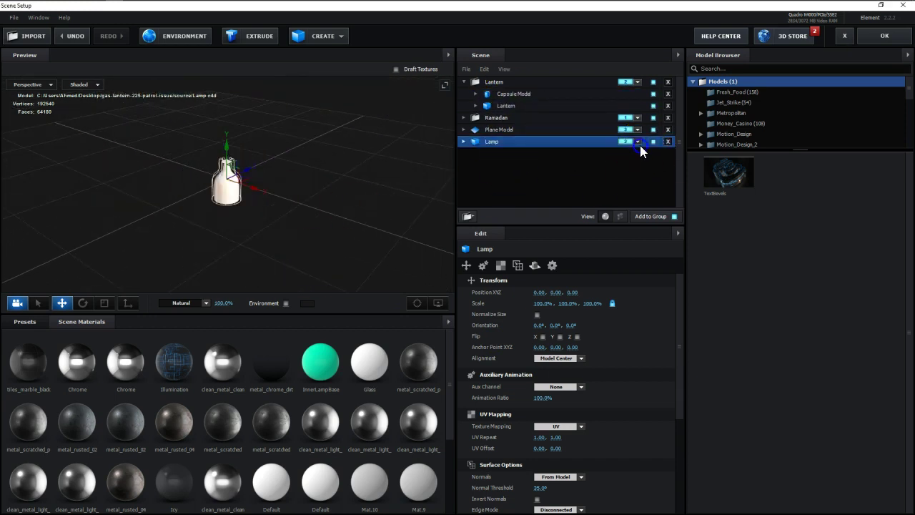
pyautogui.click(637, 142)
pyautogui.click(564, 170)
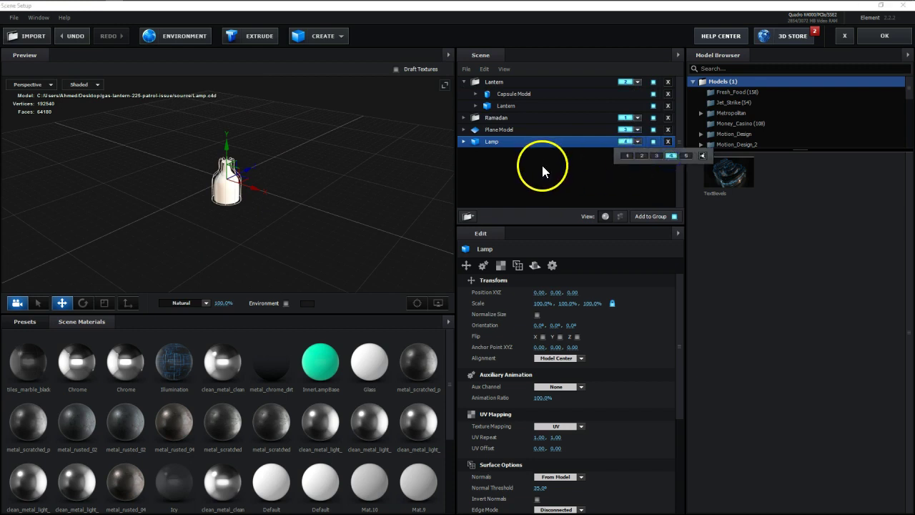
pyautogui.click(464, 82)
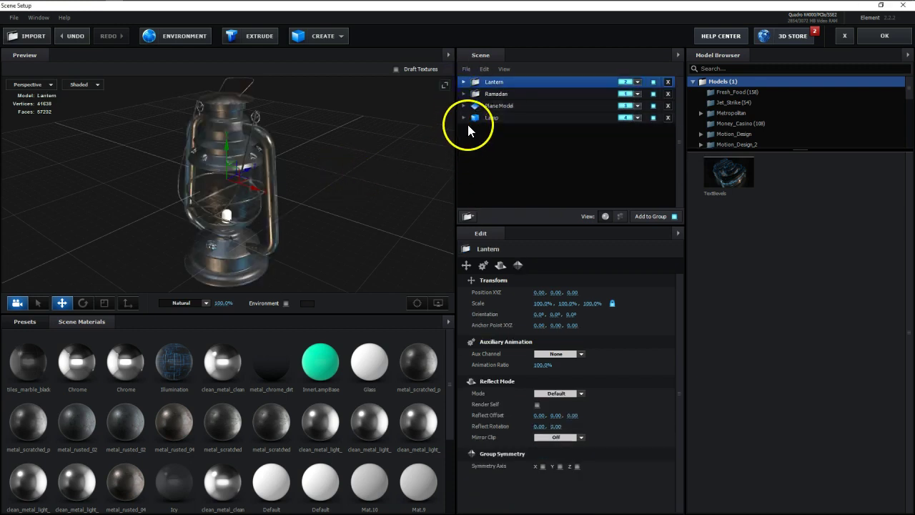
# Step: Examine the Lamp model from several angles together with its list of materials
pyautogui.click(494, 121)
pyautogui.scroll(5, 220, 196)
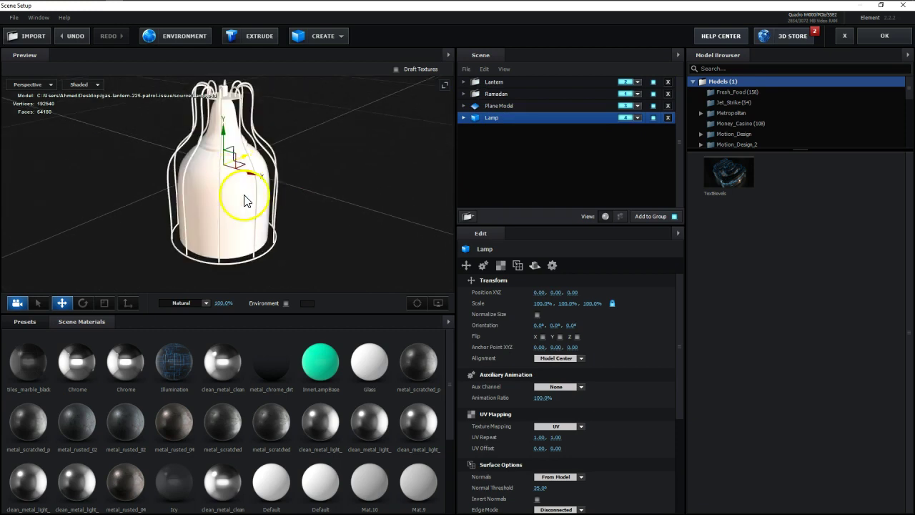
pyautogui.moveTo(328, 198)
pyautogui.mouseDown()
pyautogui.moveTo(289, 183)
pyautogui.moveTo(326, 200)
pyautogui.mouseUp()
pyautogui.scroll(4, 234, 187)
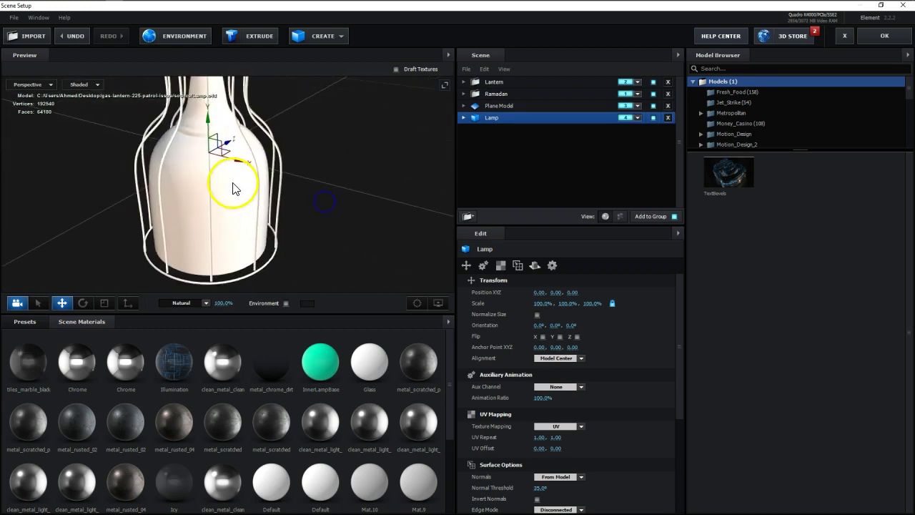
pyautogui.moveTo(242, 204); pyautogui.dragTo(264, 184)
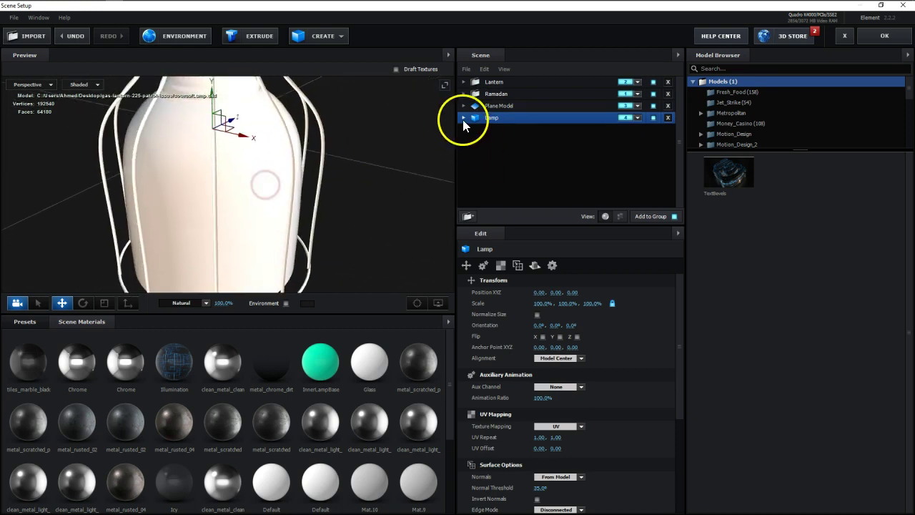
pyautogui.click(463, 117)
pyautogui.scroll(-2, 512, 172)
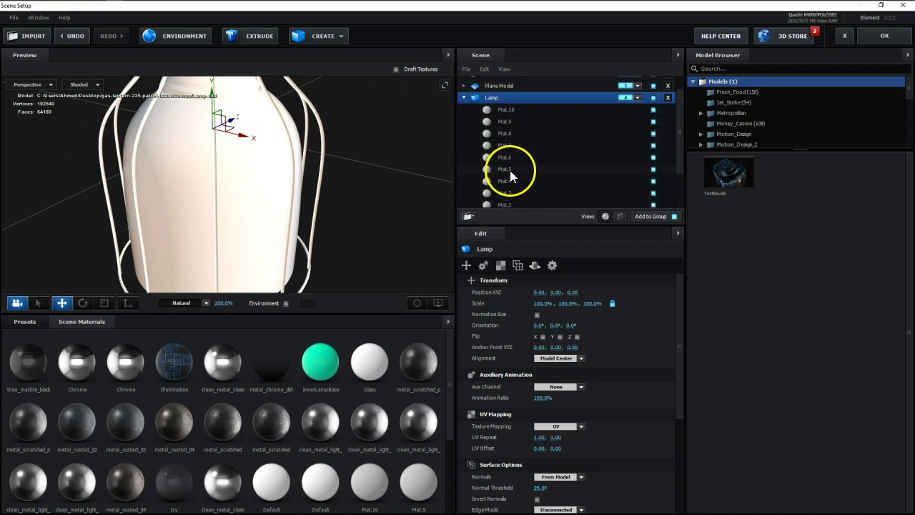
pyautogui.scroll(2, 510, 171)
pyautogui.moveTo(221, 225); pyautogui.dragTo(333, 124)
pyautogui.scroll(2, 255, 190)
pyautogui.moveTo(264, 225); pyautogui.dragTo(301, 231)
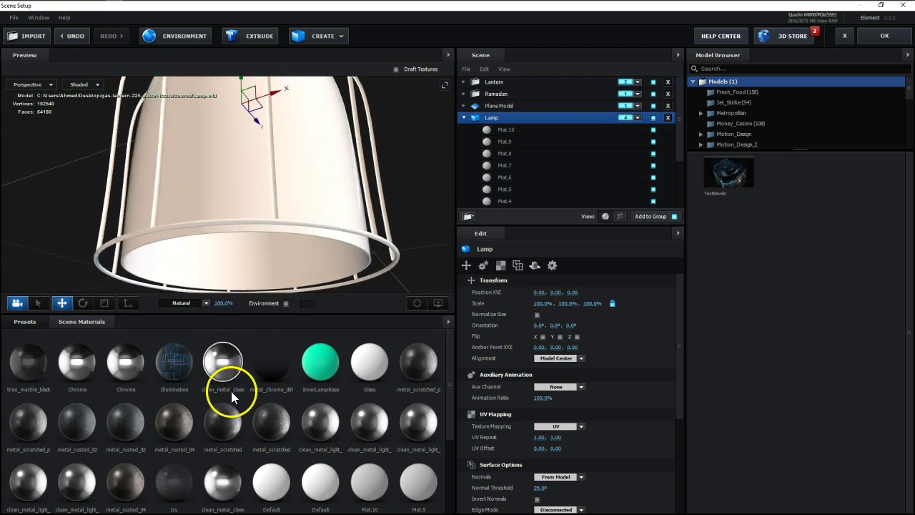
# Step: Apply the Icy scene material to the lamp's outer glass shade around the bulb
pyautogui.scroll(-1, 333, 446)
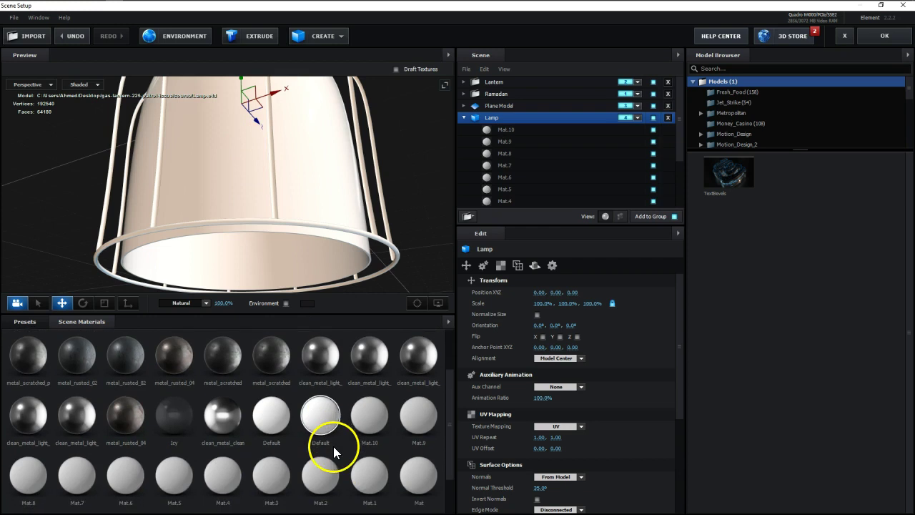
pyautogui.moveTo(172, 440); pyautogui.dragTo(217, 185)
pyautogui.moveTo(399, 191); pyautogui.dragTo(241, 221)
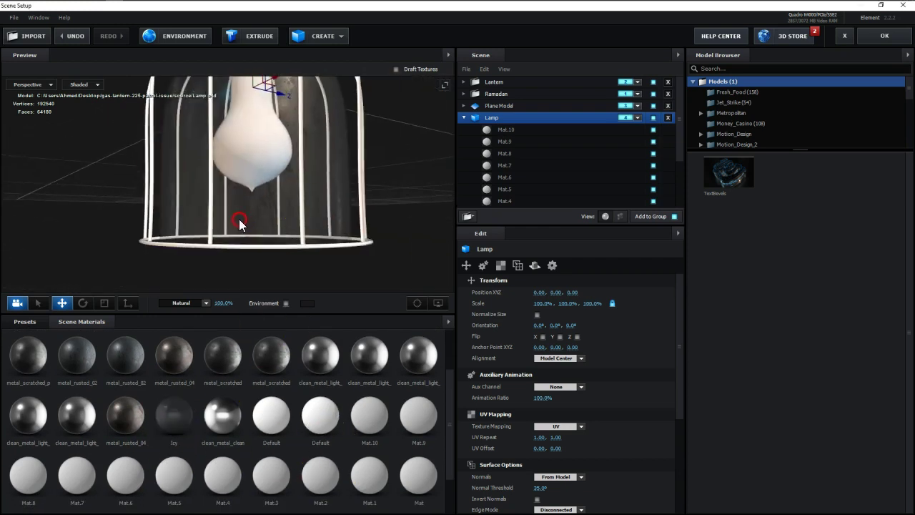
# Step: Set the Lamp model's reflect mode to Spherical
pyautogui.click(535, 266)
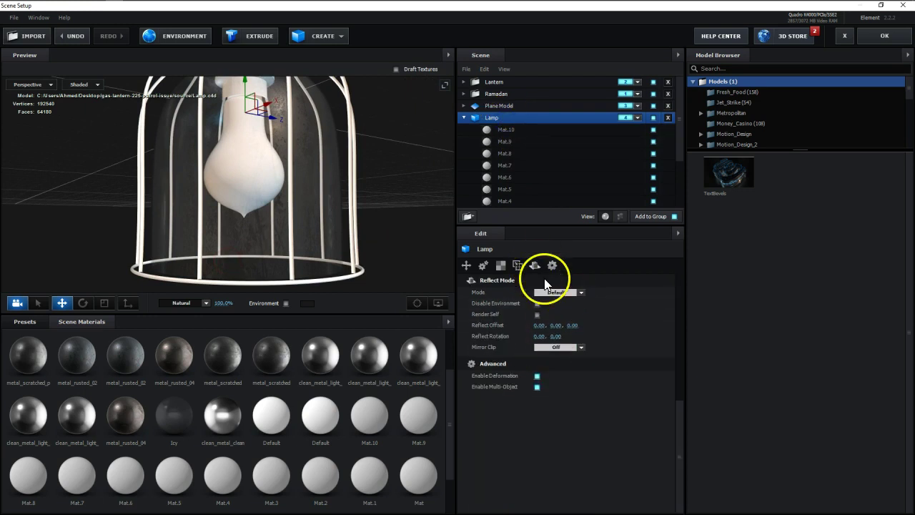
pyautogui.click(558, 293)
pyautogui.click(571, 327)
# Step: Set the Lamp's texture mapping to Box Repeat with a UV repeat of 3.00 in both directions
pyautogui.click(518, 266)
pyautogui.click(559, 292)
pyautogui.click(558, 292)
pyautogui.click(558, 293)
pyautogui.click(590, 327)
pyautogui.click(552, 312)
pyautogui.write('3')
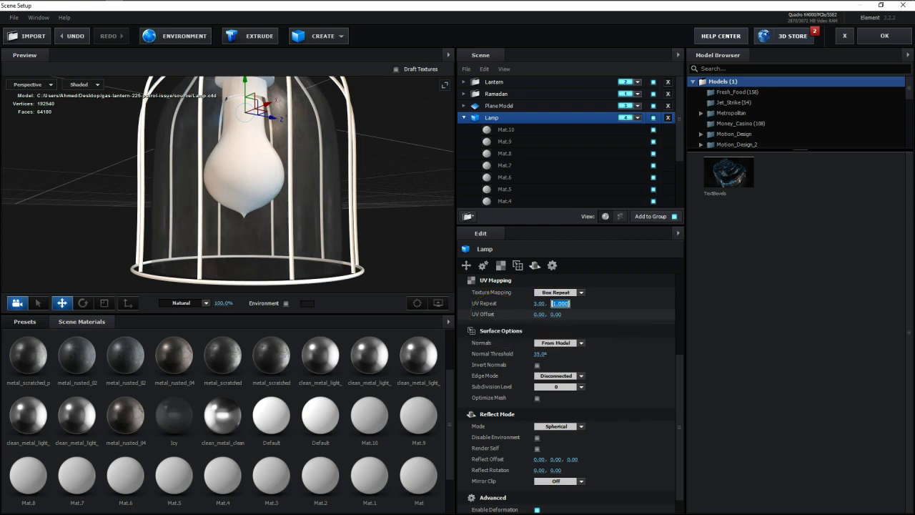
pyautogui.press('Return')
# Step: Apply the metal_scratched material to the wire cage around the glass shade
pyautogui.moveTo(337, 189)
pyautogui.mouseDown()
pyautogui.moveTo(322, 207)
pyautogui.moveTo(349, 206)
pyautogui.moveTo(336, 204)
pyautogui.mouseUp()
pyautogui.moveTo(288, 158); pyautogui.dragTo(321, 231)
pyautogui.moveTo(284, 364); pyautogui.dragTo(359, 277)
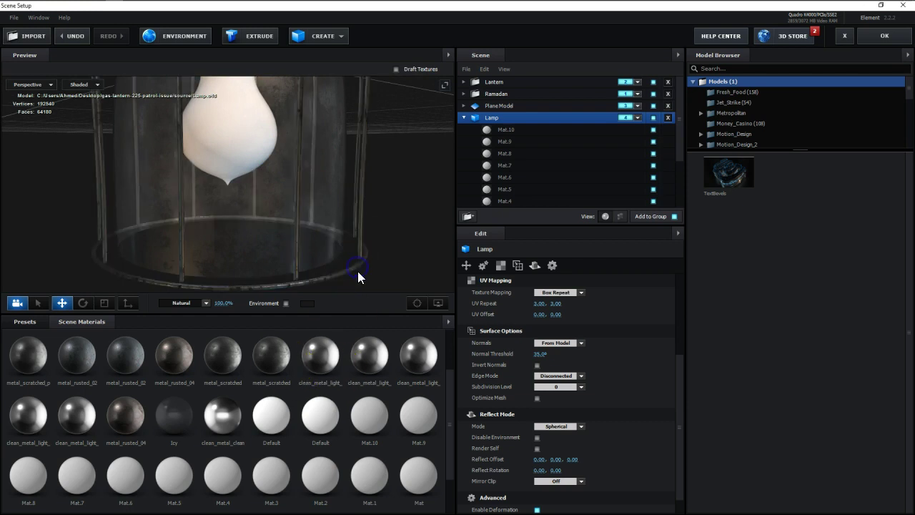
# Step: Apply the metal_rusted_04 material to the bell-shaped cap above the bulb
pyautogui.moveTo(382, 146); pyautogui.dragTo(385, 290)
pyautogui.moveTo(375, 129); pyautogui.dragTo(396, 278)
pyautogui.moveTo(334, 132); pyautogui.dragTo(335, 193)
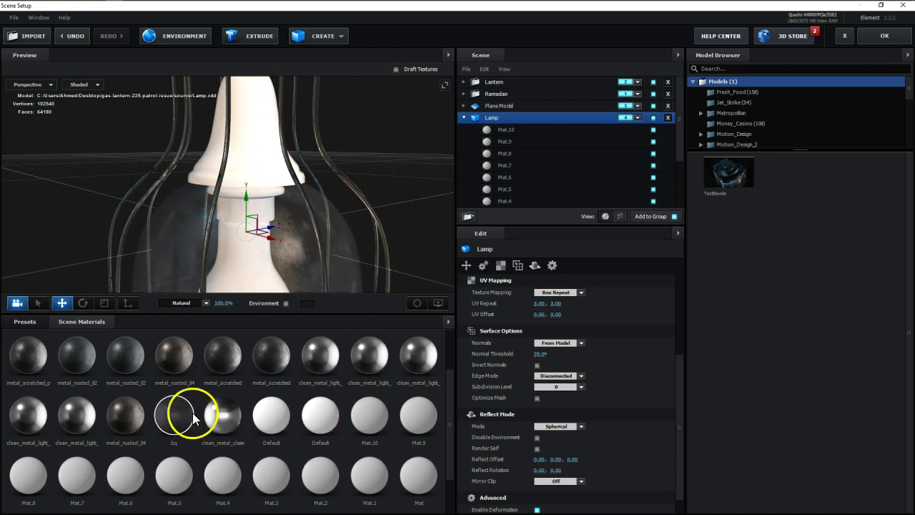
pyautogui.moveTo(174, 368); pyautogui.dragTo(253, 118)
pyautogui.moveTo(348, 122); pyautogui.dragTo(284, 188)
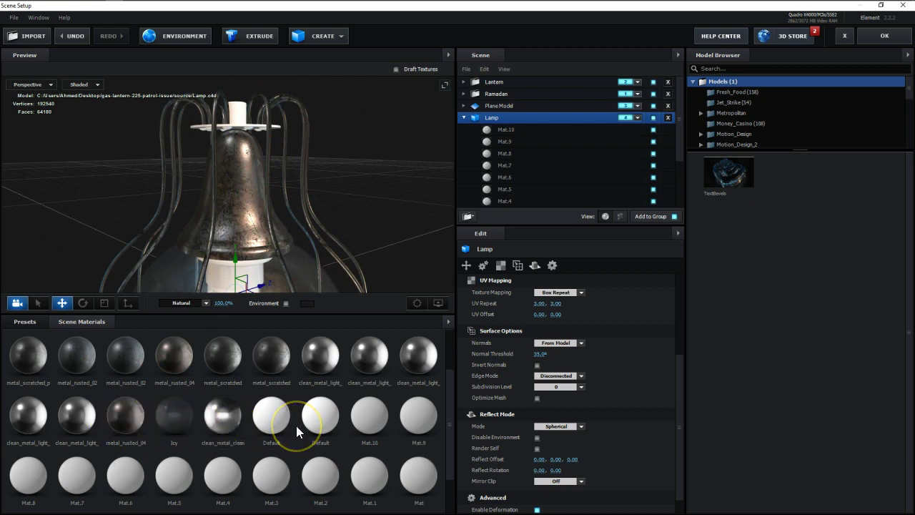
# Step: Apply the metal_rusted_02 material to the white piece at the very top of the lamp, above the cap
pyautogui.click(85, 356)
pyautogui.moveTo(86, 359); pyautogui.dragTo(238, 117)
pyautogui.moveTo(291, 187); pyautogui.dragTo(332, 189)
# Step: Hide the Icy glass shade surrounding the bulb
pyautogui.moveTo(354, 87); pyautogui.dragTo(284, 338)
pyautogui.scroll(3, 298, 221)
pyautogui.moveTo(129, 360); pyautogui.dragTo(307, 179)
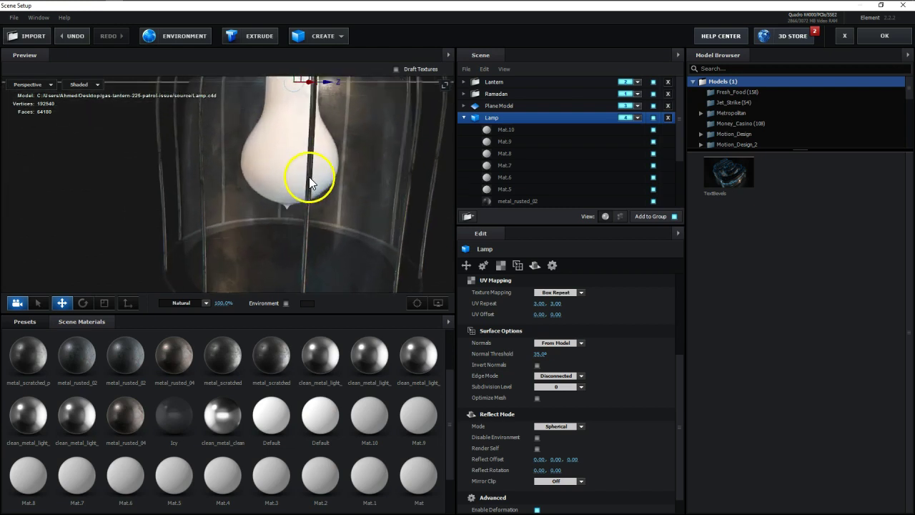
pyautogui.click(328, 191)
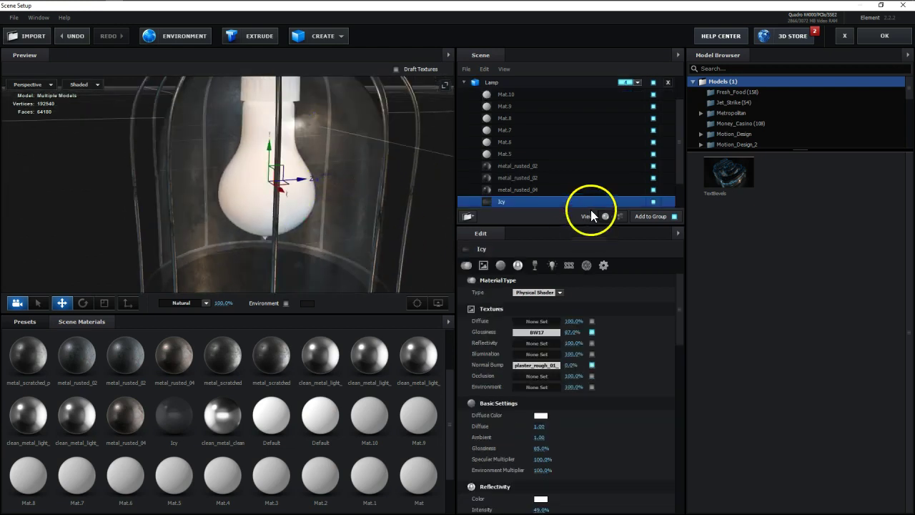
pyautogui.click(653, 202)
# Step: Replace the bulb's Mat.6 material with the Icy material
pyautogui.click(298, 206)
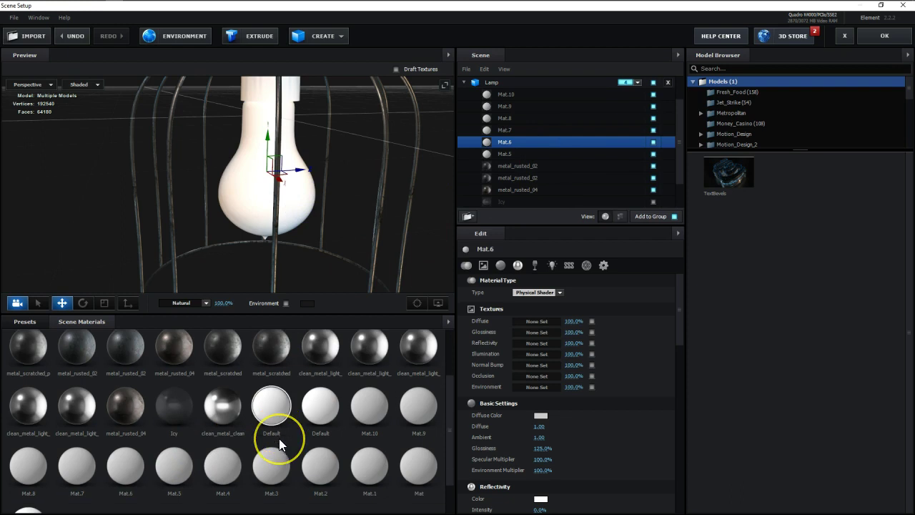
pyautogui.scroll(2, 279, 439)
pyautogui.moveTo(175, 456); pyautogui.dragTo(493, 143)
pyautogui.moveTo(344, 216)
pyautogui.mouseDown()
pyautogui.moveTo(325, 199)
pyautogui.moveTo(343, 198)
pyautogui.mouseUp()
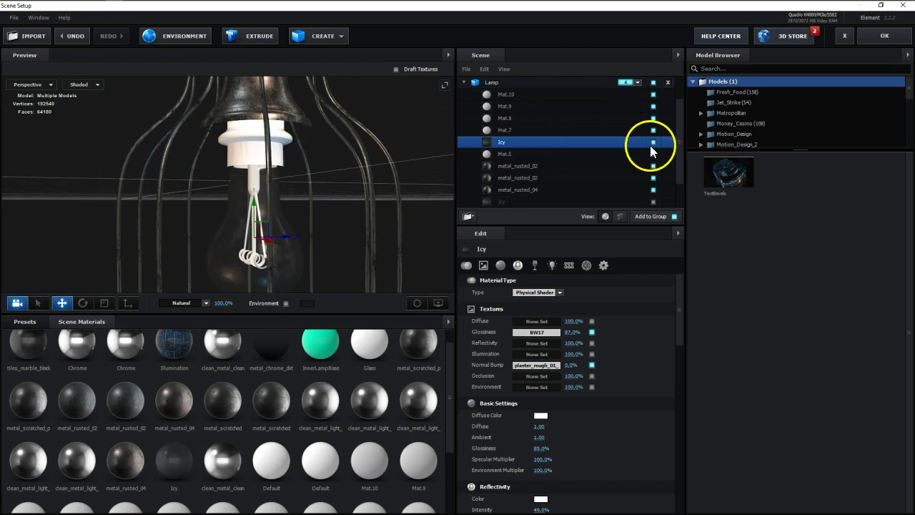
# Step: Apply the clean_metal_light_scratch_01 material to the white Mat.5 socket between the bulb and the cap
pyautogui.click(278, 135)
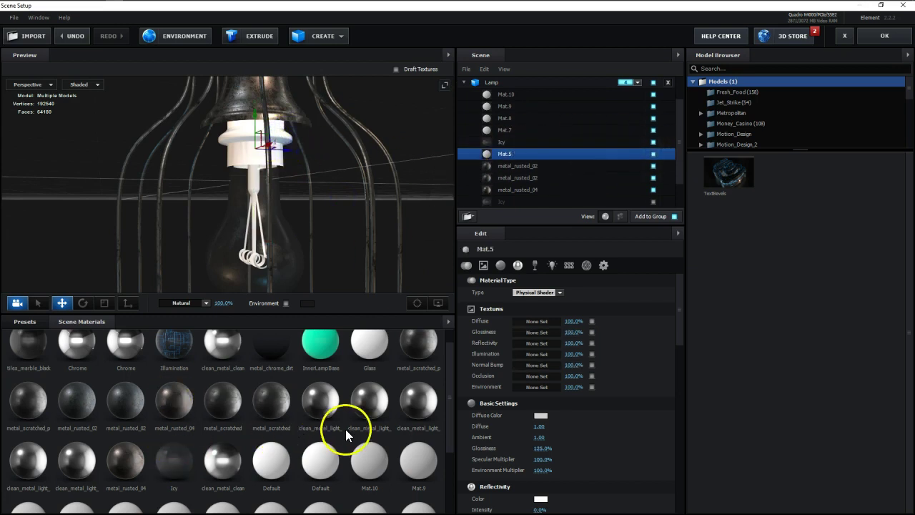
pyautogui.moveTo(409, 406); pyautogui.dragTo(238, 146)
pyautogui.moveTo(427, 414); pyautogui.dragTo(242, 130)
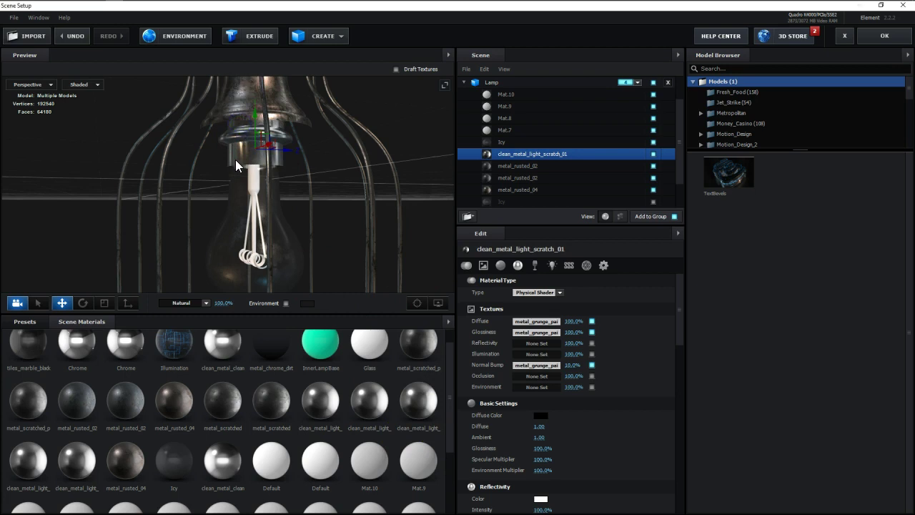
# Step: Identify the Mat.7 part inside the bulb by toggling its visibility, and replace its material with Icy
pyautogui.scroll(3, 257, 194)
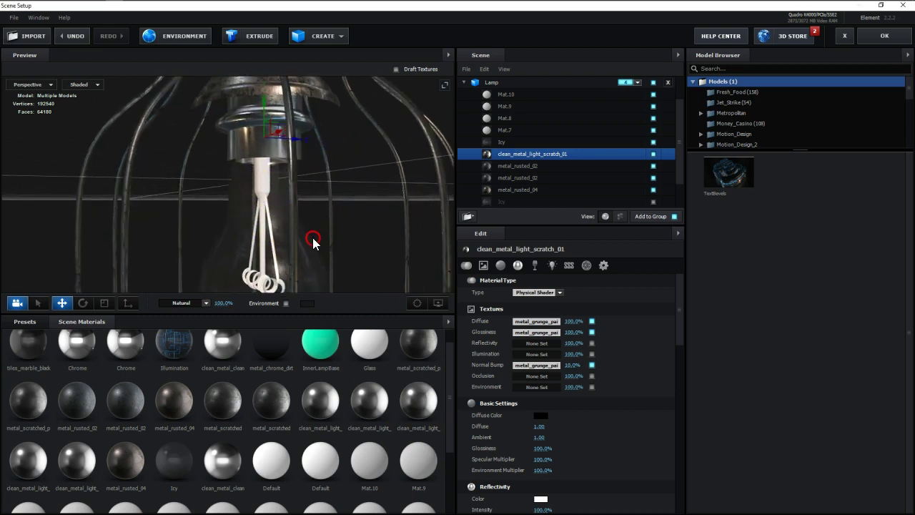
pyautogui.scroll(-2, 313, 245)
pyautogui.click(514, 130)
pyautogui.click(653, 130)
pyautogui.click(652, 130)
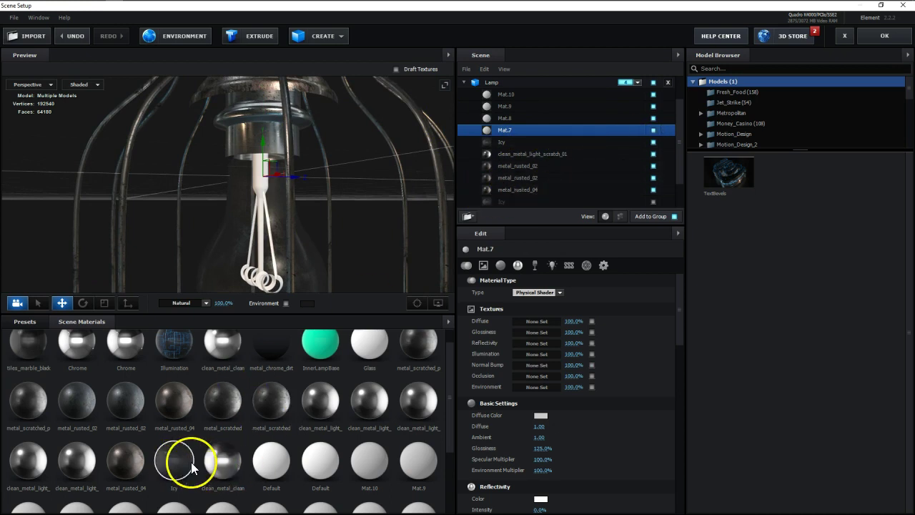
pyautogui.click(519, 133)
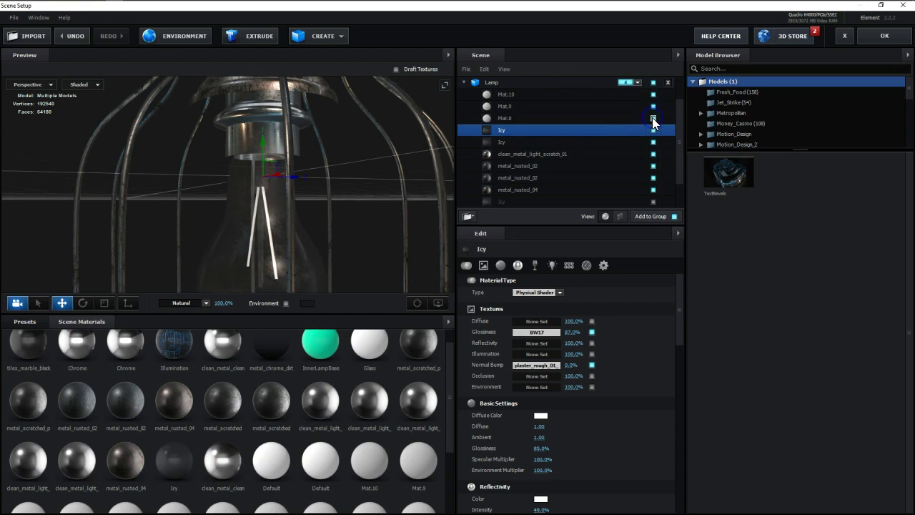
# Step: Replace the Lamp's Mat.9 material with the Icy material
pyautogui.click(529, 107)
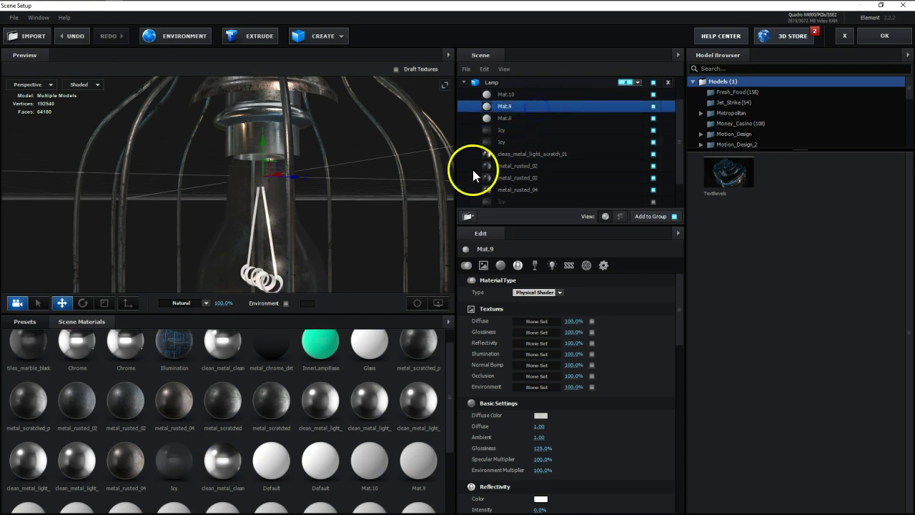
pyautogui.moveTo(173, 471); pyautogui.dragTo(504, 112)
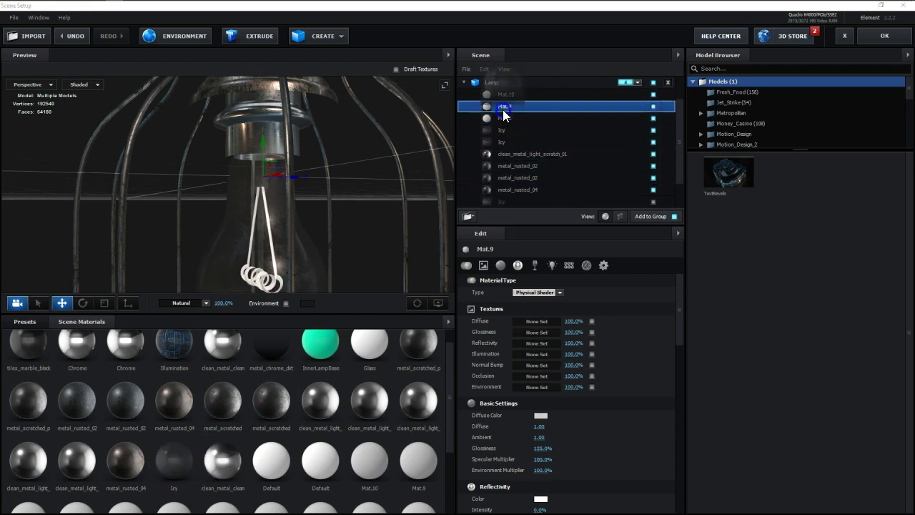
pyautogui.moveTo(240, 444); pyautogui.dragTo(285, 231)
# Step: Remove the unused materials from the scene materials
pyautogui.scroll(-5, 266, 243)
pyautogui.moveTo(295, 121); pyautogui.dragTo(300, 210)
pyautogui.moveTo(257, 155)
pyautogui.mouseDown()
pyautogui.moveTo(265, 173)
pyautogui.moveTo(250, 236)
pyautogui.moveTo(283, 272)
pyautogui.moveTo(293, 194)
pyautogui.moveTo(279, 254)
pyautogui.moveTo(301, 198)
pyautogui.moveTo(243, 144)
pyautogui.moveTo(271, 124)
pyautogui.moveTo(250, 168)
pyautogui.mouseUp()
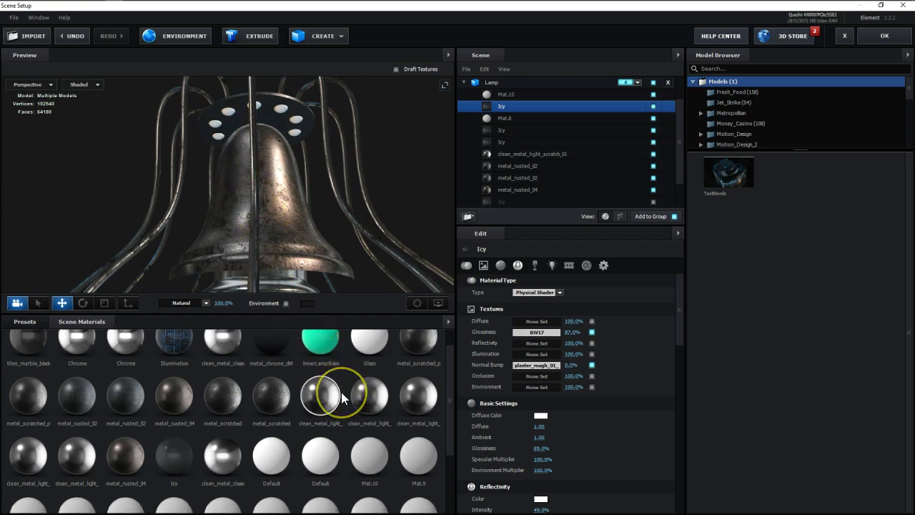
pyautogui.scroll(-3, 342, 398)
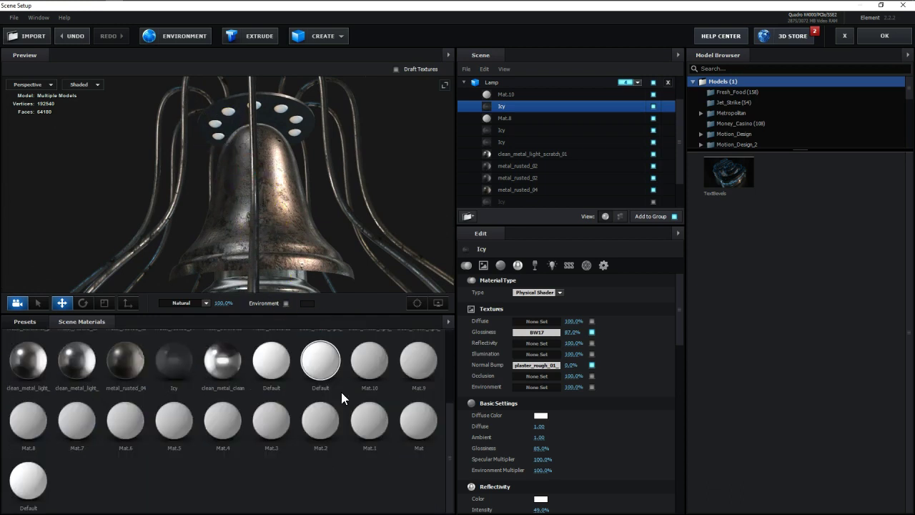
pyautogui.rightClick(230, 490)
pyautogui.click(239, 484)
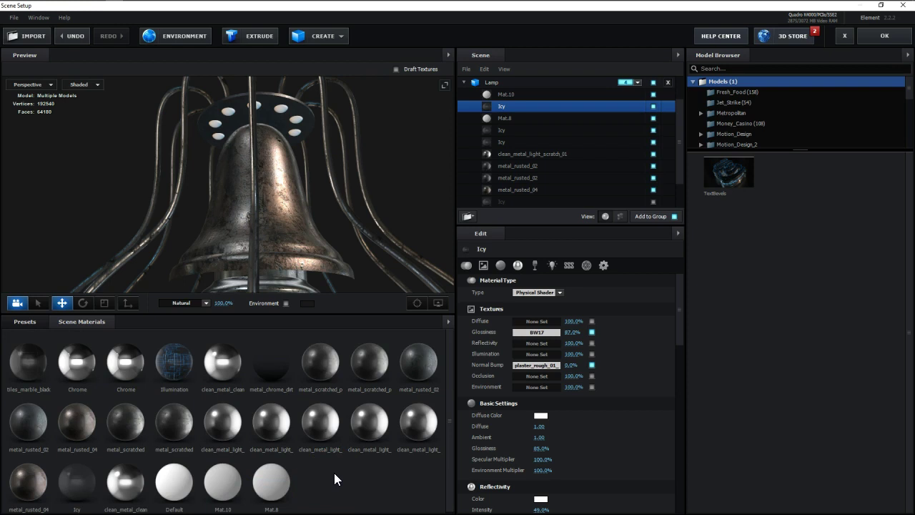
# Step: Select the Capsule Model in the Lantern group, examine it inside the lantern and accept the scene setup
pyautogui.scroll(1, 602, 157)
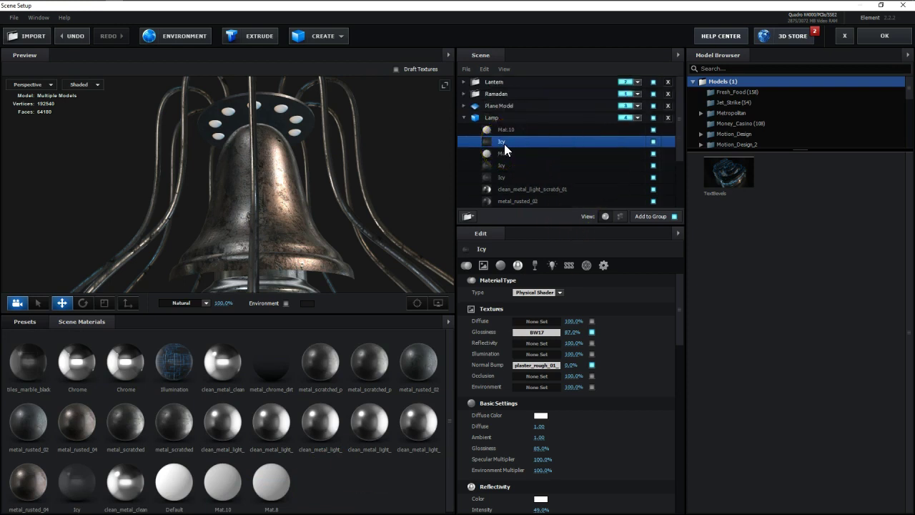
pyautogui.click(464, 81)
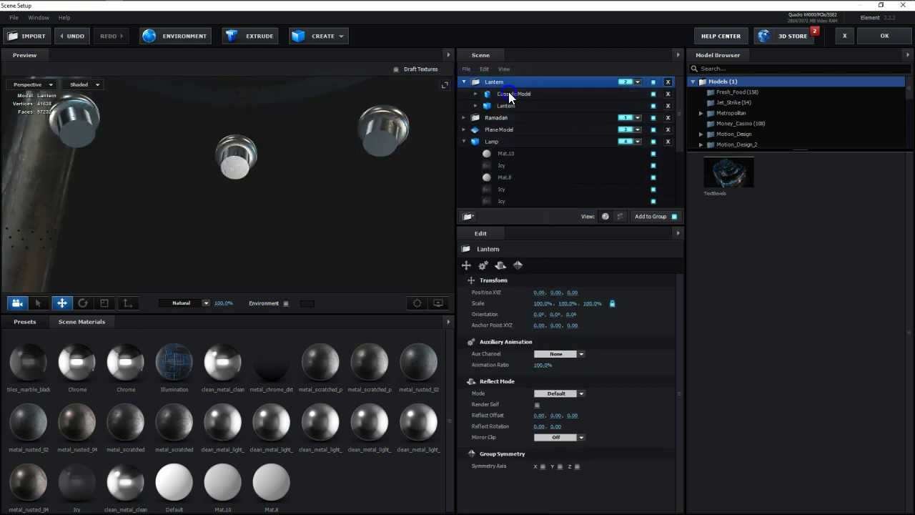
pyautogui.click(509, 94)
pyautogui.click(32, 321)
pyautogui.click(75, 321)
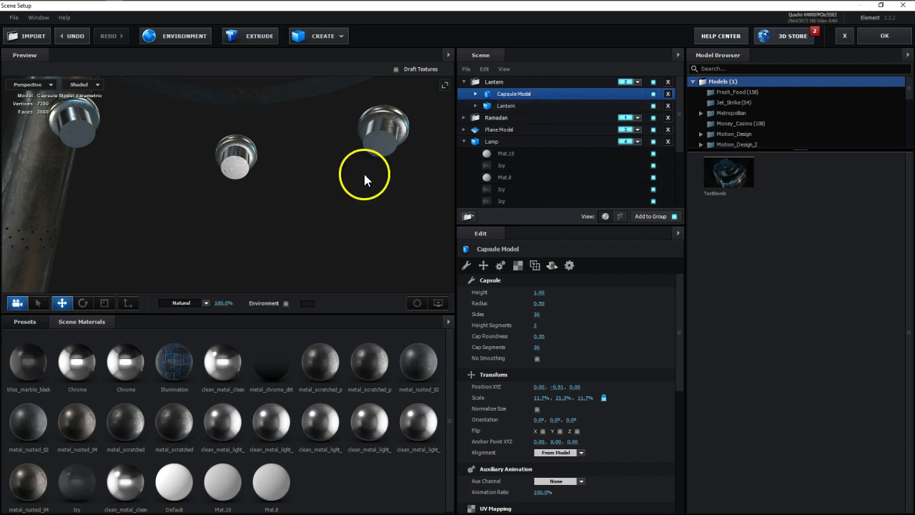
pyautogui.scroll(-4, 198, 228)
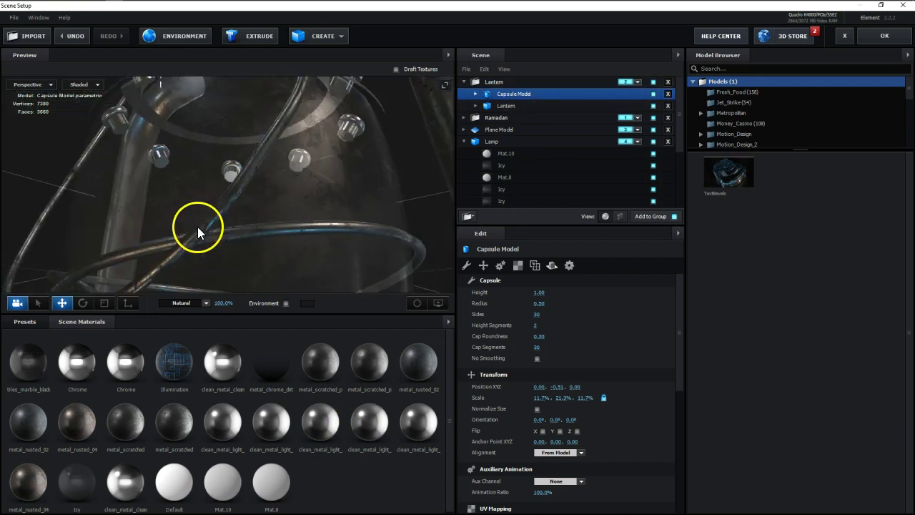
pyautogui.scroll(-5, 197, 228)
pyautogui.moveTo(231, 245); pyautogui.dragTo(254, 114)
pyautogui.scroll(5, 225, 266)
pyautogui.moveTo(292, 152)
pyautogui.mouseDown()
pyautogui.moveTo(265, 164)
pyautogui.moveTo(294, 169)
pyautogui.moveTo(283, 167)
pyautogui.mouseUp()
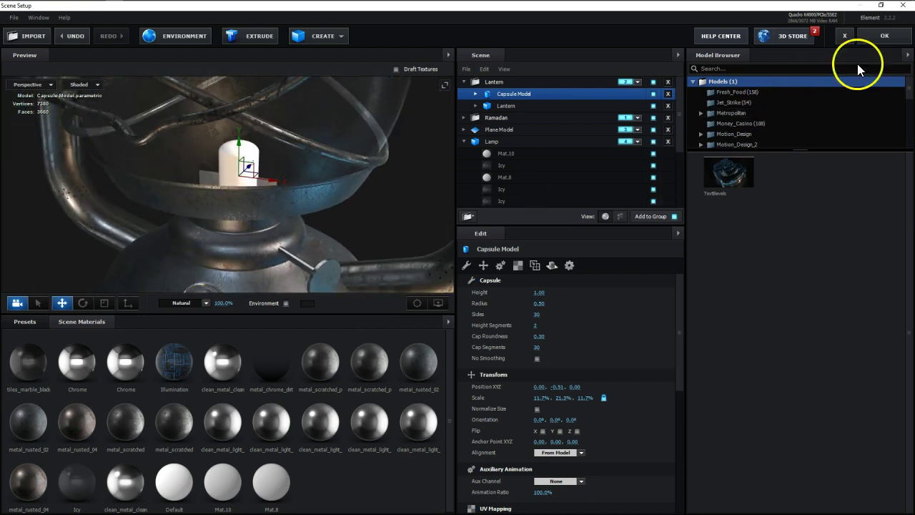
pyautogui.click(865, 38)
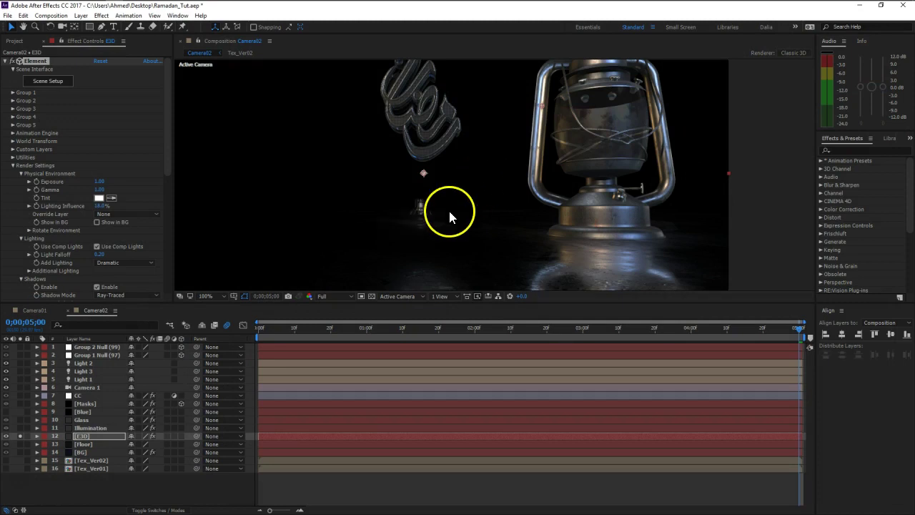
# Step: Open the Illumination layer's Element scene, copy the capsule's Bright_Light material and close the scene setup
pyautogui.click(94, 428)
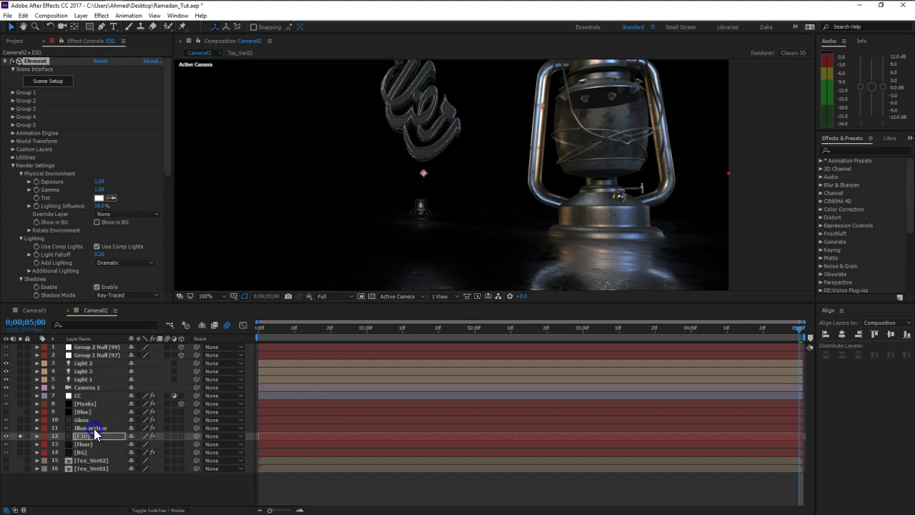
pyautogui.click(7, 61)
pyautogui.click(49, 83)
pyautogui.click(604, 216)
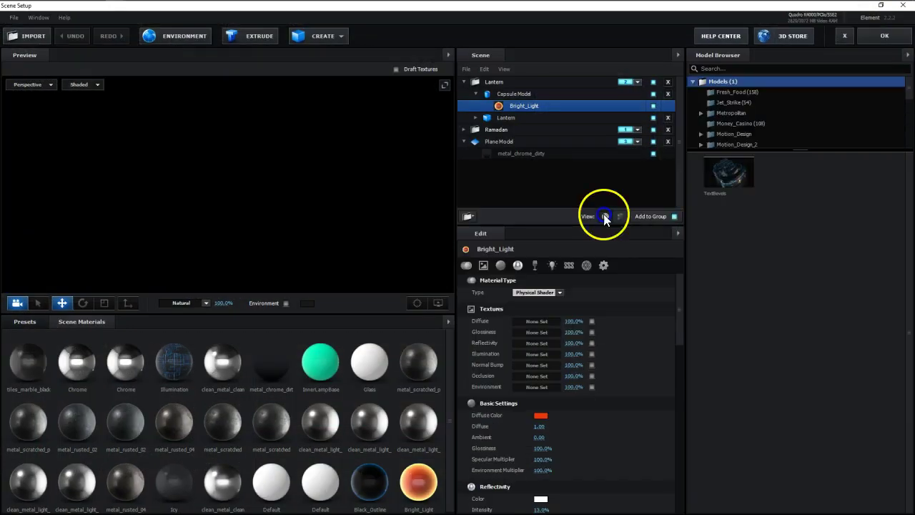
pyautogui.rightClick(524, 108)
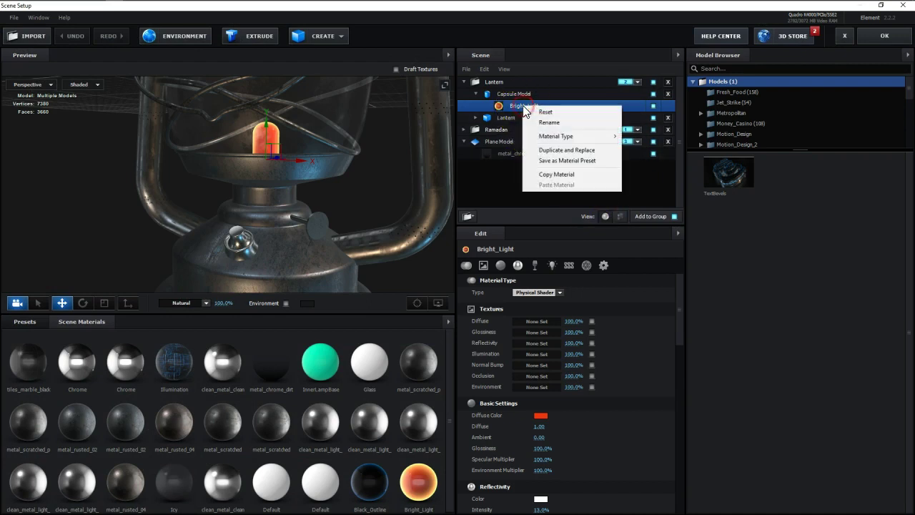
pyautogui.click(556, 175)
pyautogui.click(870, 34)
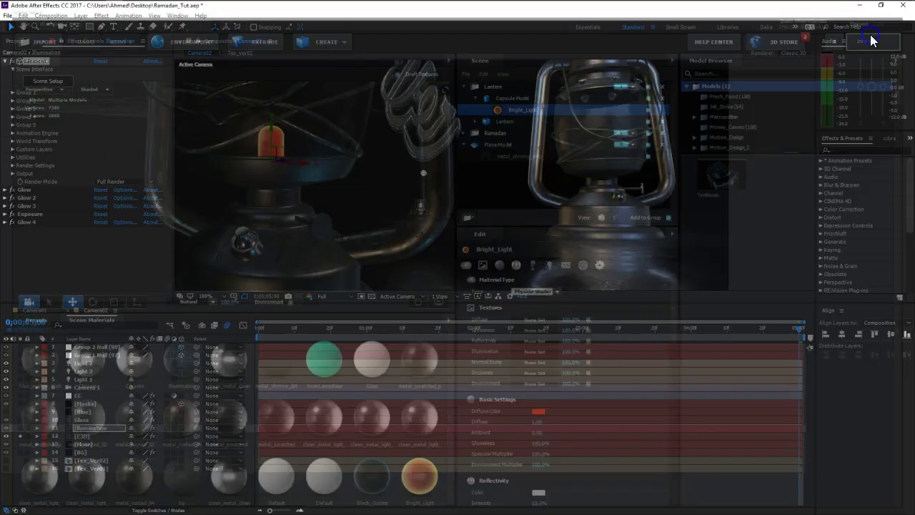
# Step: Try to paste the copied material onto the Capsule Model's Default material in the E3D layer's scene
pyautogui.click(86, 435)
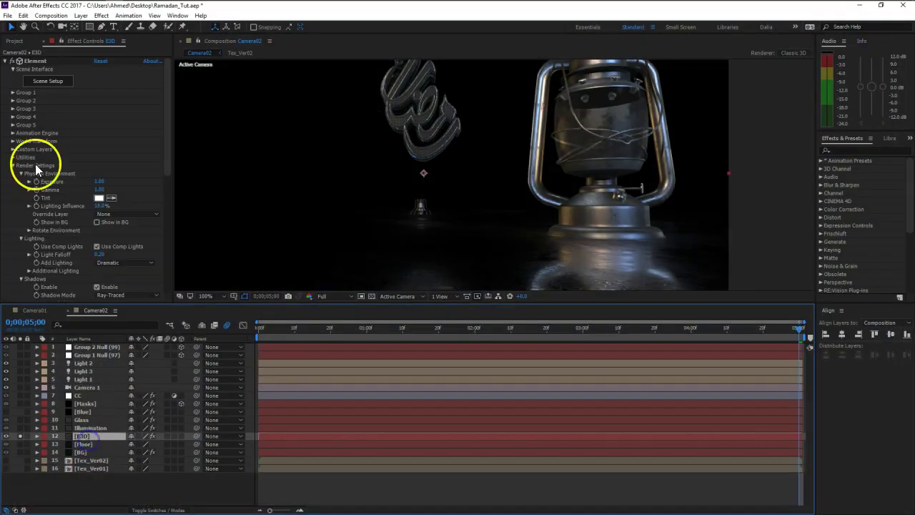
pyautogui.click(37, 80)
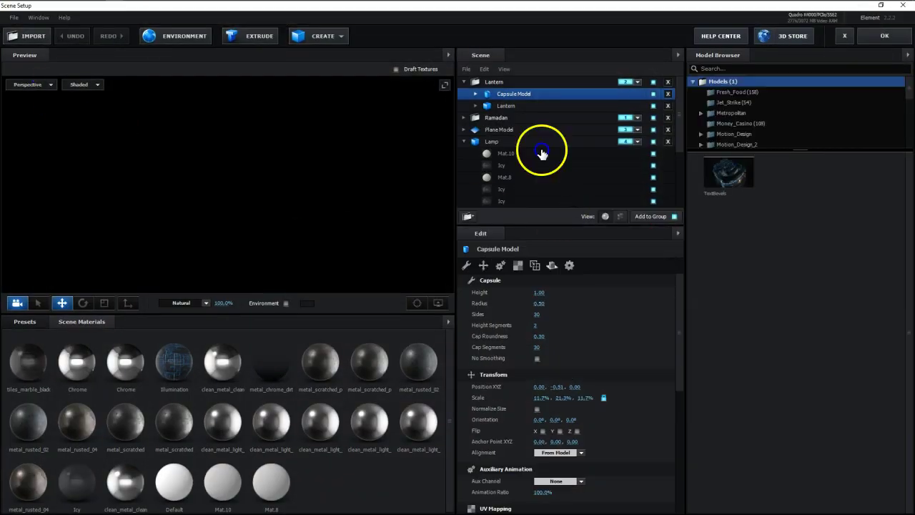
pyautogui.rightClick(512, 95)
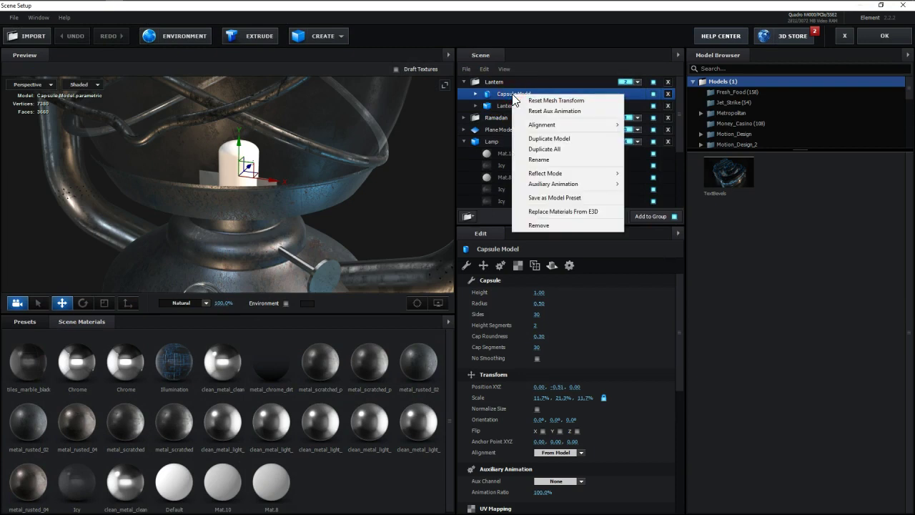
pyautogui.click(502, 93)
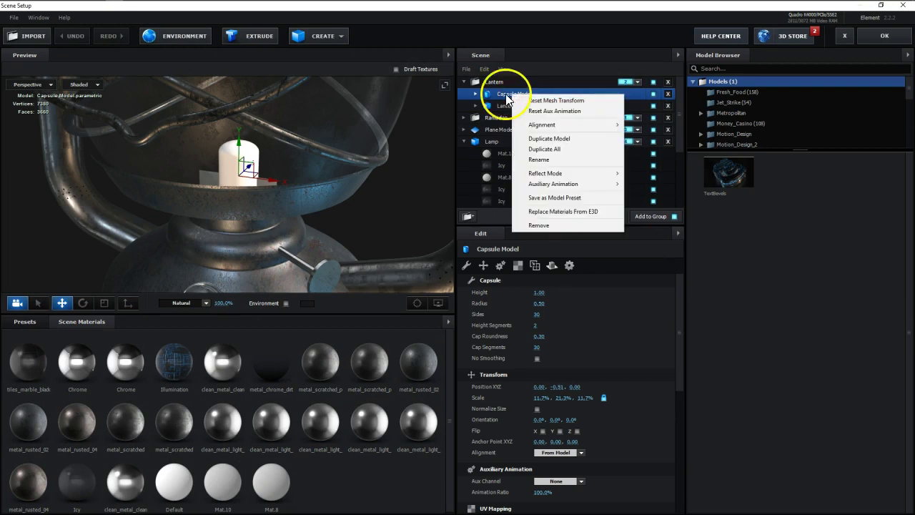
pyautogui.click(521, 107)
pyautogui.rightClick(521, 108)
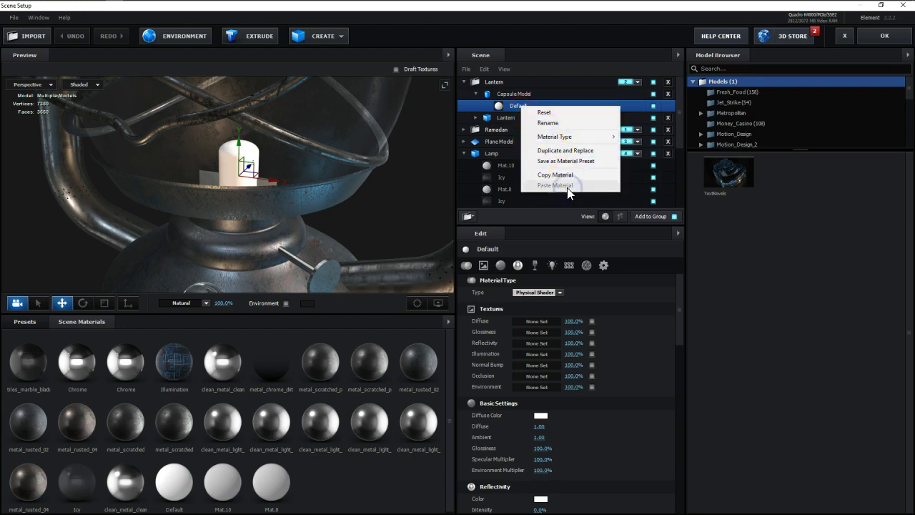
pyautogui.click(506, 105)
pyautogui.click(507, 107)
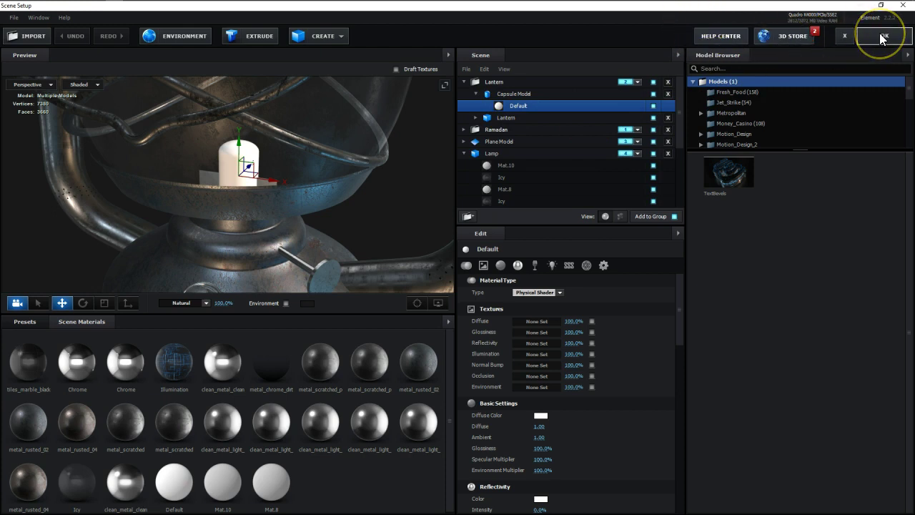
pyautogui.click(882, 38)
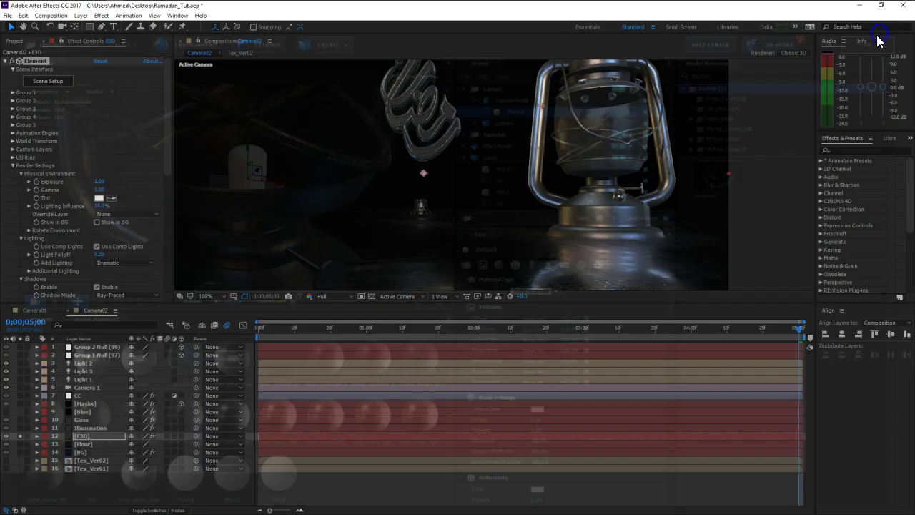
# Step: From the Illumination layer's scene, save the Bright_Light material as a material preset named Lantern and accept the scene setup
pyautogui.click(85, 436)
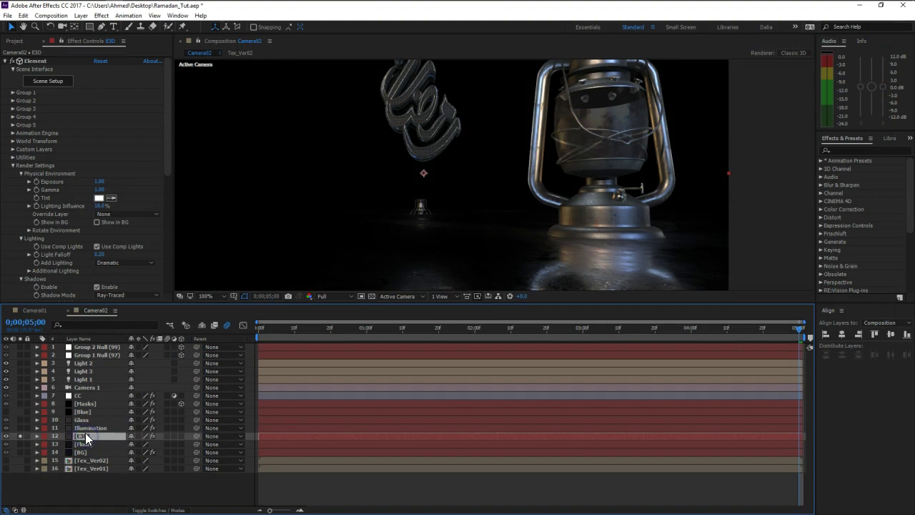
pyautogui.click(85, 428)
pyautogui.click(118, 141)
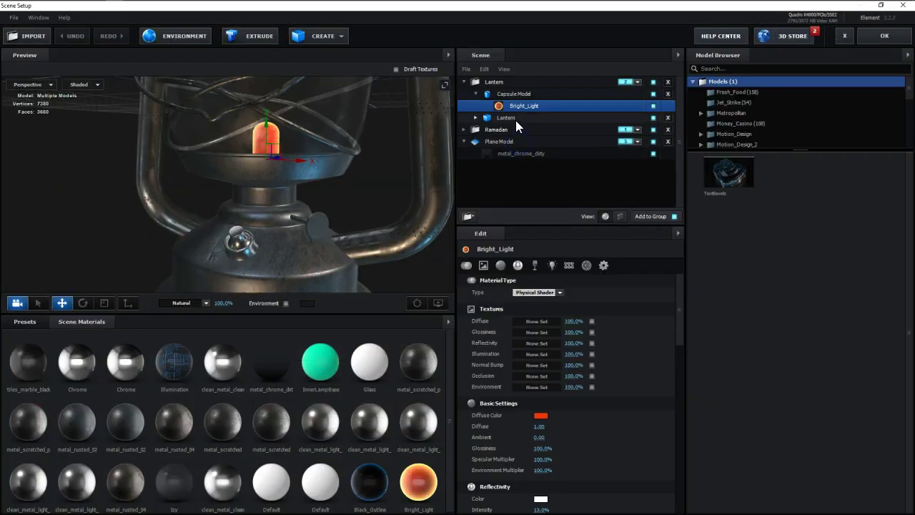
pyautogui.rightClick(419, 483)
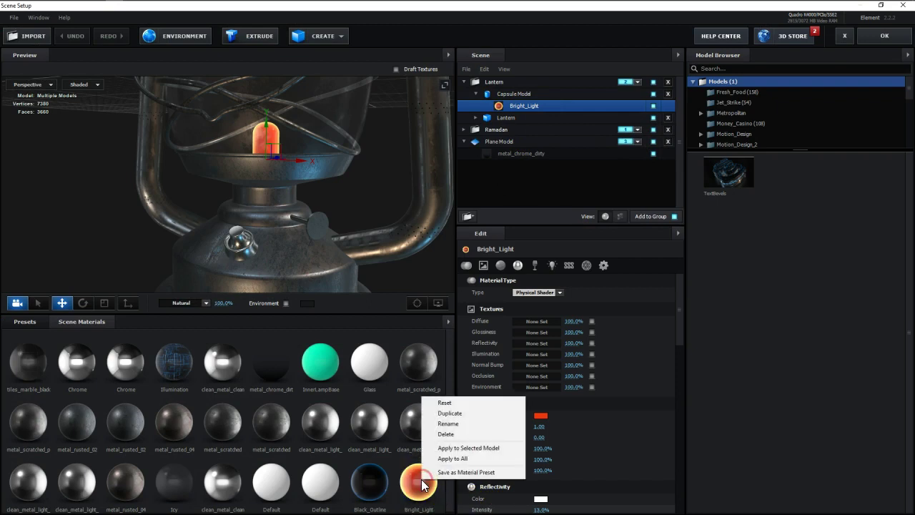
pyautogui.click(429, 473)
pyautogui.click(436, 469)
pyautogui.click(427, 332)
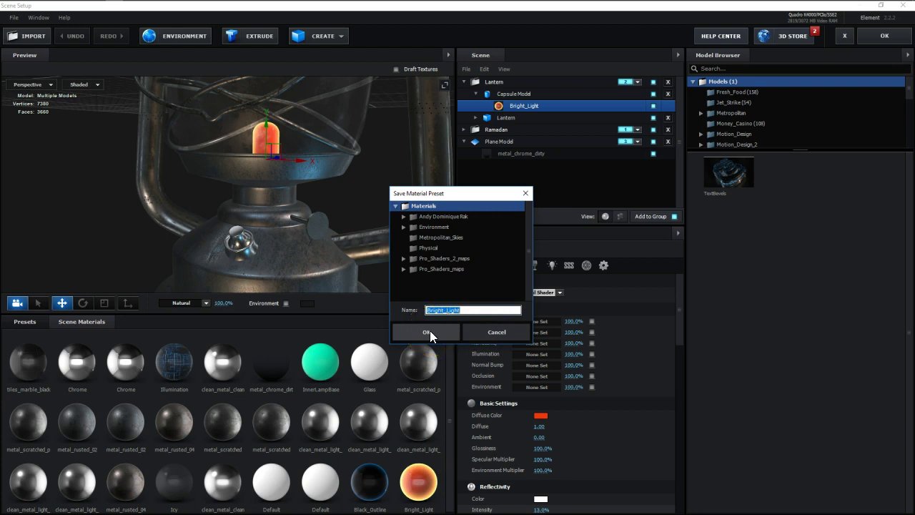
pyautogui.write('Lantern')
pyautogui.click(441, 336)
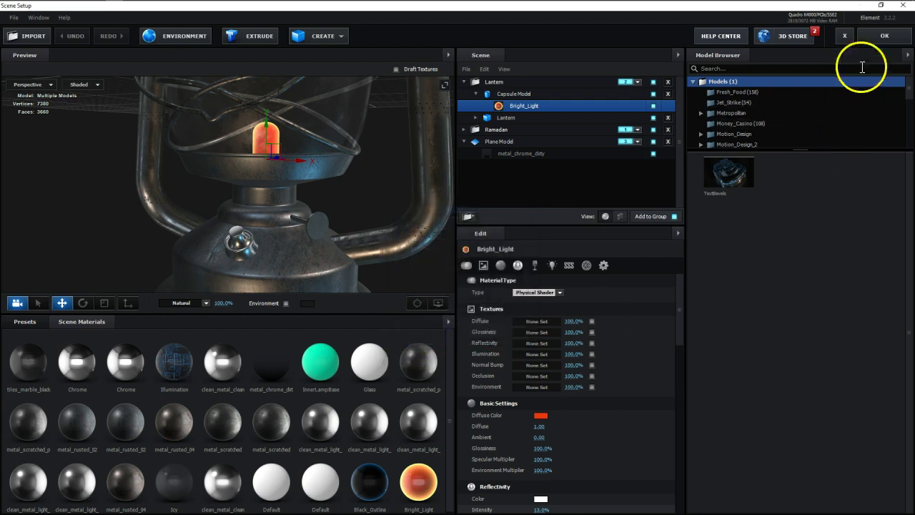
pyautogui.click(885, 36)
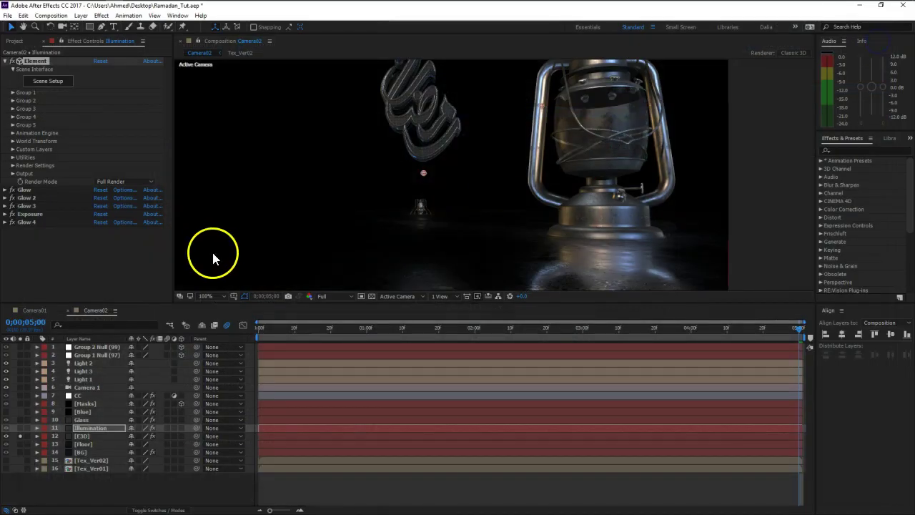
# Step: Look through the Capsule Model's available options in the Illumination layer's Element scene and accept the scene setup
pyautogui.click(96, 429)
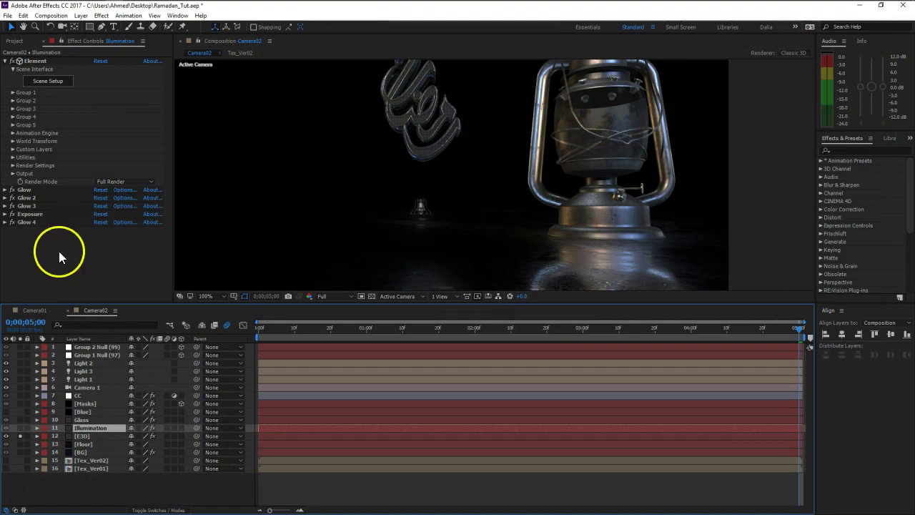
pyautogui.click(47, 81)
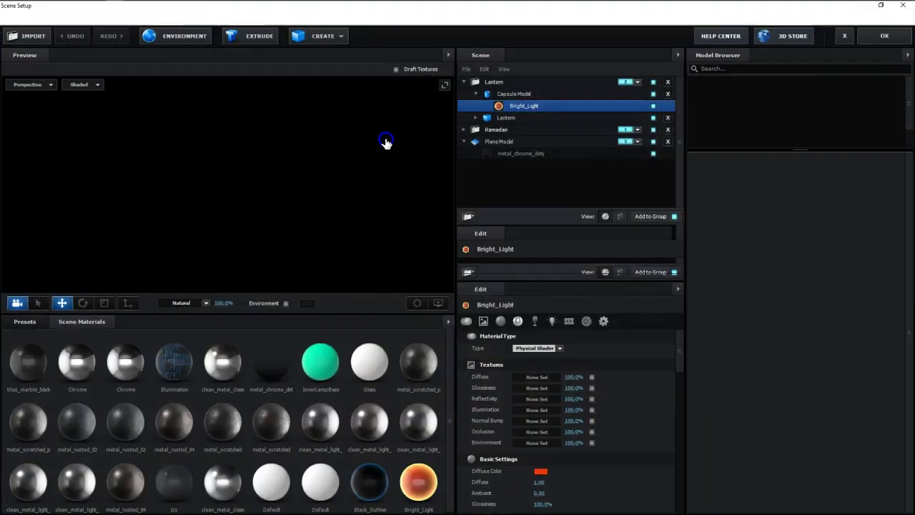
pyautogui.click(529, 95)
pyautogui.rightClick(529, 95)
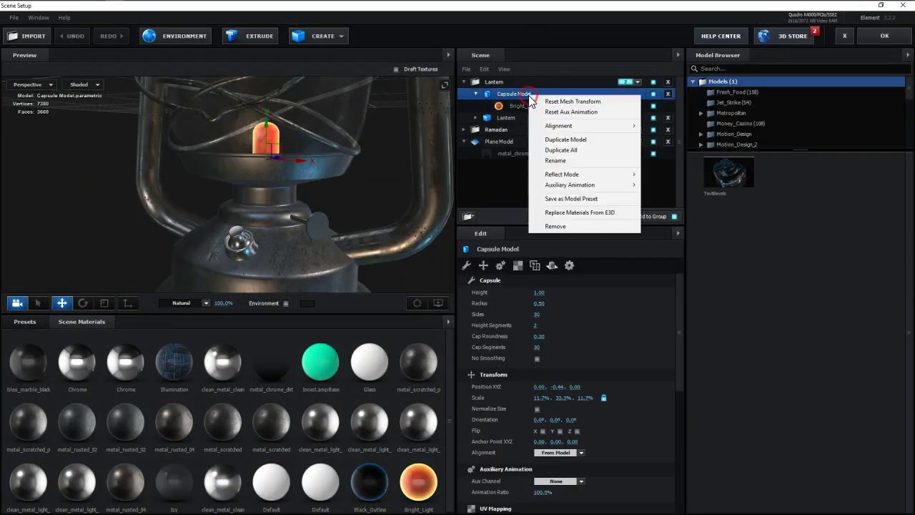
pyautogui.click(540, 102)
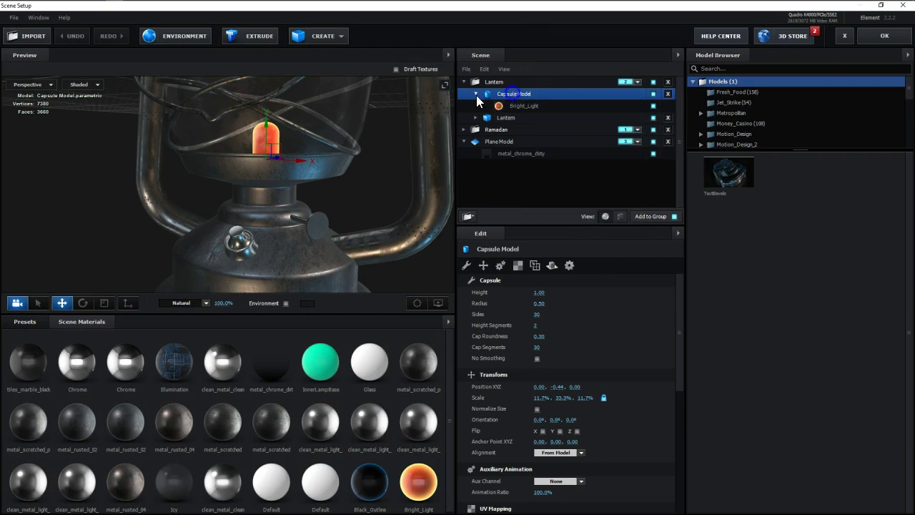
pyautogui.rightClick(511, 93)
pyautogui.click(486, 69)
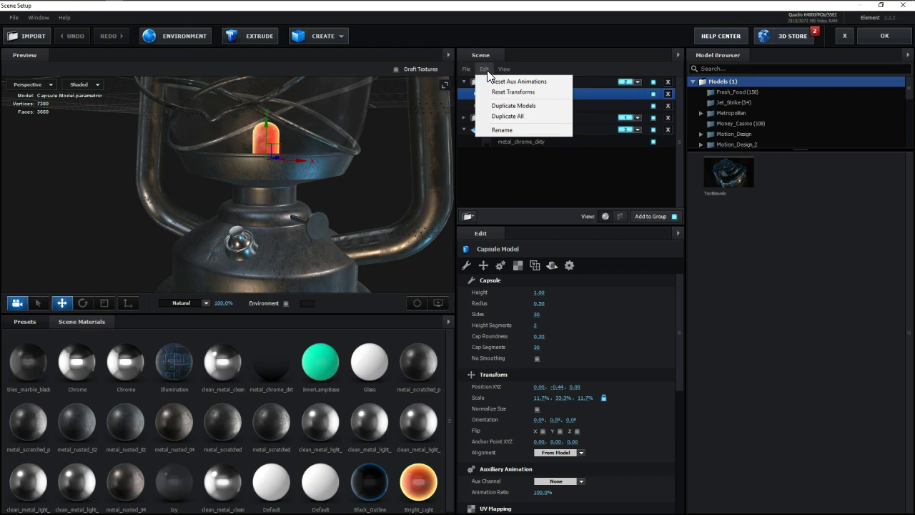
pyautogui.click(627, 94)
pyautogui.rightClick(574, 94)
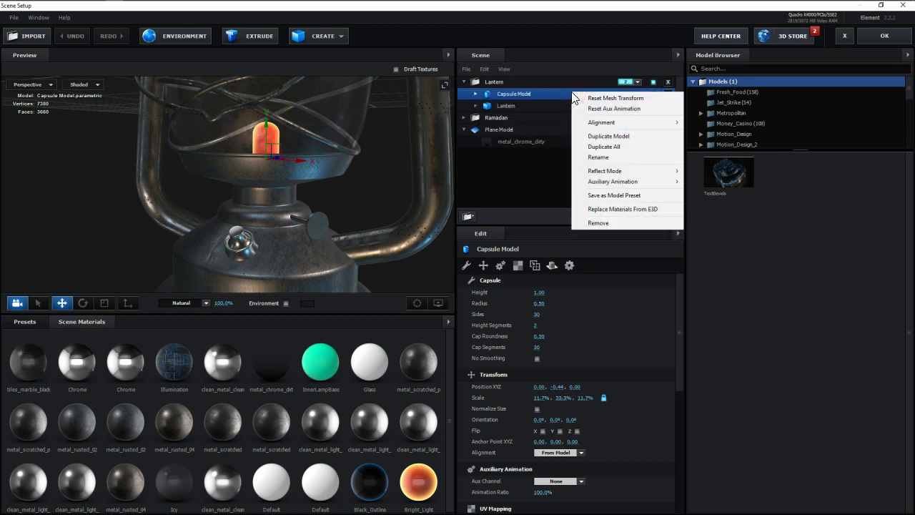
pyautogui.click(534, 175)
pyautogui.click(876, 41)
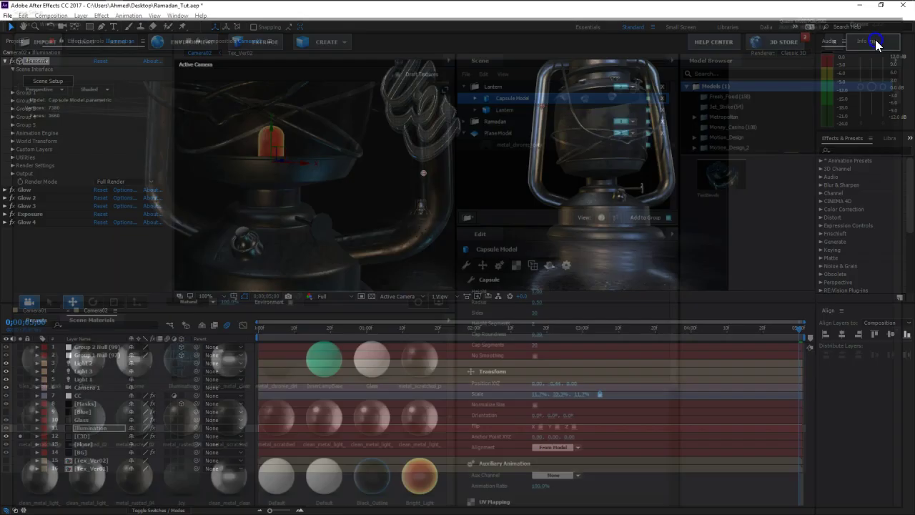
# Step: Delete the Glow, Glow 2, Glow 3, Exposure and Glow 4 effects from the Illumination layer
pyautogui.click(97, 426)
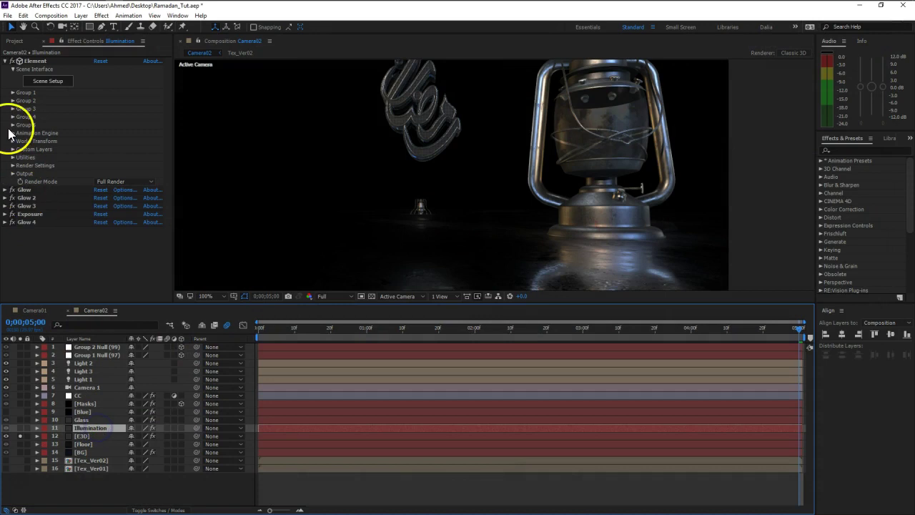
pyautogui.click(5, 61)
pyautogui.keyDown('shift'); pyautogui.click(26, 102); pyautogui.keyUp('shift')
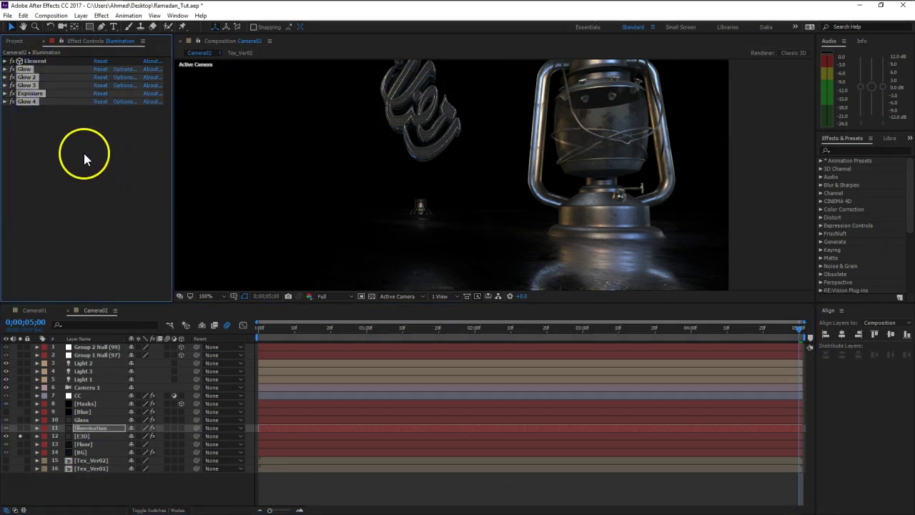
pyautogui.press('Delete')
pyautogui.click(168, 337)
# Step: Delete the Glass and Illumination layers from the Camera02 composition
pyautogui.click(84, 434)
pyautogui.click(84, 420)
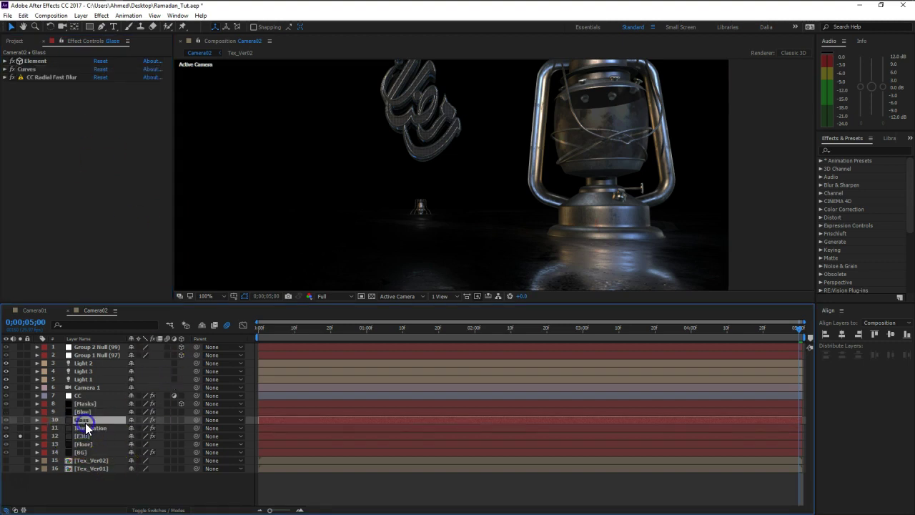
pyautogui.keyDown('ctrl'); pyautogui.click(85, 427); pyautogui.keyUp('ctrl')
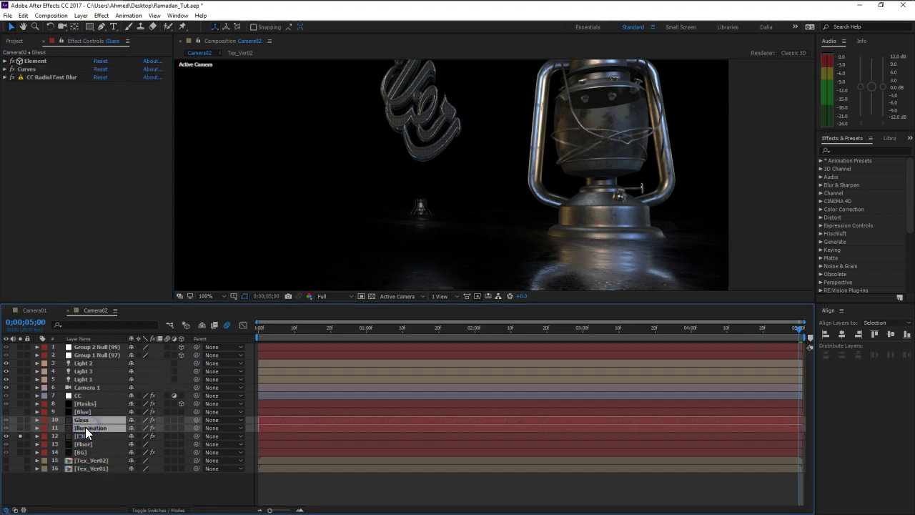
pyautogui.press('Delete')
# Step: Open the E3D layer's Element scene and apply the Lantern_Light material preset to the Capsule Model's Default material
pyautogui.click(88, 421)
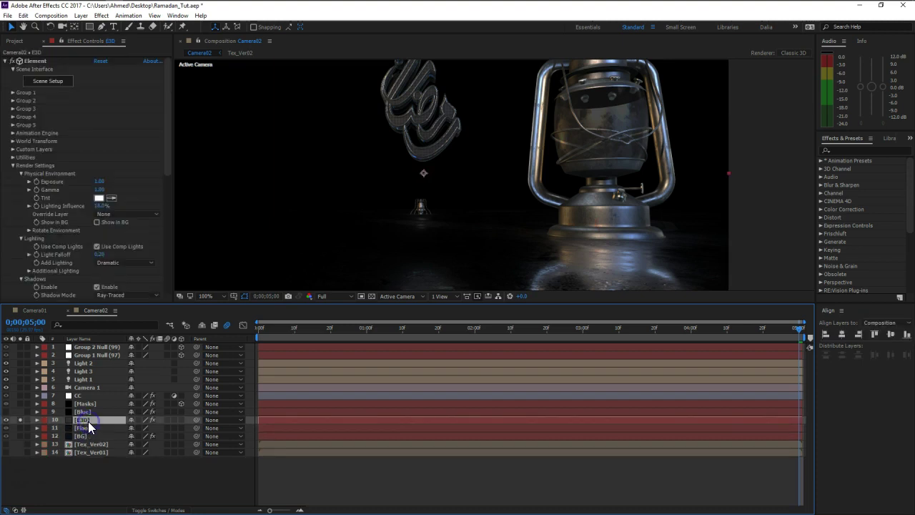
pyautogui.click(46, 83)
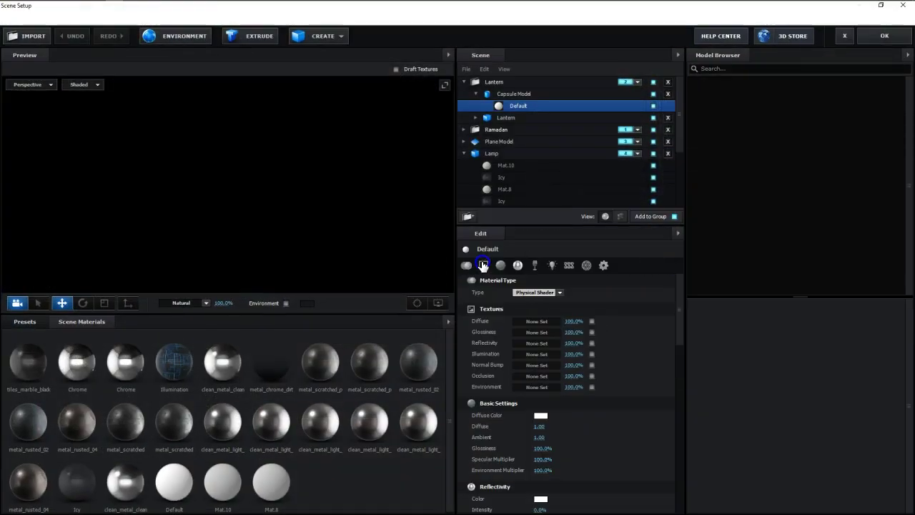
pyautogui.click(25, 323)
pyautogui.moveTo(128, 372); pyautogui.dragTo(526, 106)
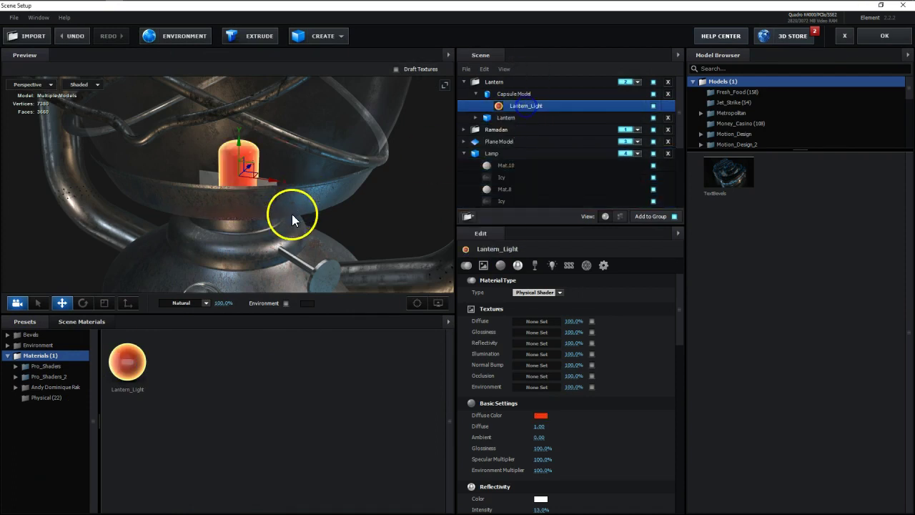
# Step: Examine the Lantern_Light material's illumination settings, the capsule inside the lantern and the models and materials in the scene
pyautogui.scroll(-5, 565, 411)
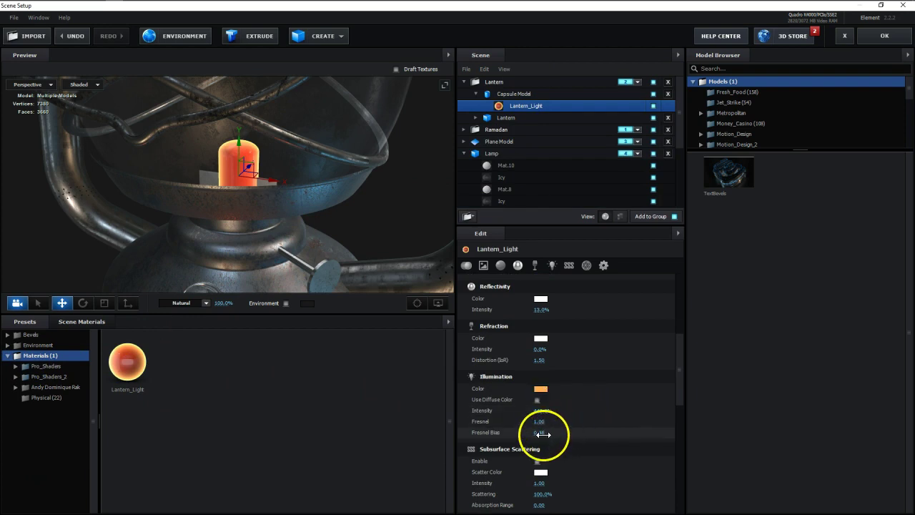
pyautogui.moveTo(552, 423)
pyautogui.mouseDown()
pyautogui.moveTo(458, 426)
pyautogui.moveTo(567, 422)
pyautogui.moveTo(537, 434)
pyautogui.moveTo(573, 435)
pyautogui.moveTo(550, 435)
pyautogui.mouseUp()
pyautogui.scroll(-3, 228, 230)
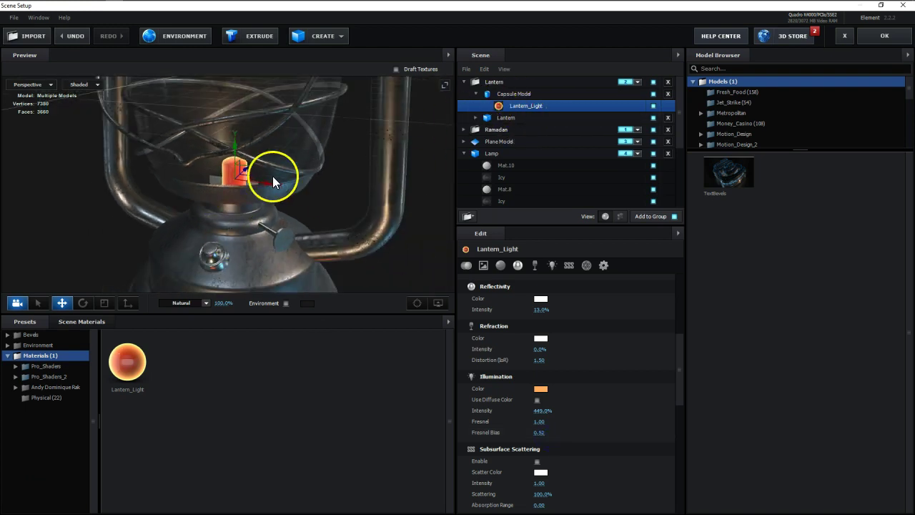
pyautogui.scroll(-3, 272, 177)
pyautogui.moveTo(271, 182); pyautogui.dragTo(243, 195)
pyautogui.scroll(5, 241, 195)
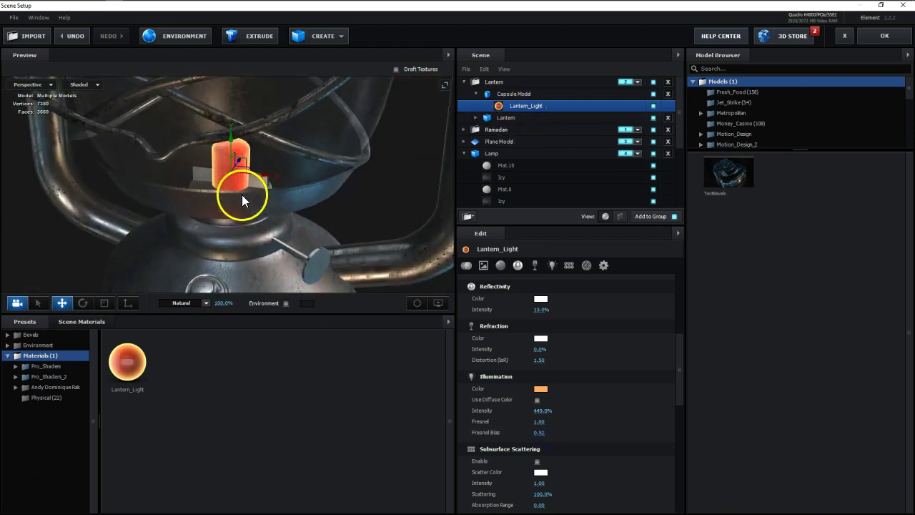
pyautogui.click(500, 81)
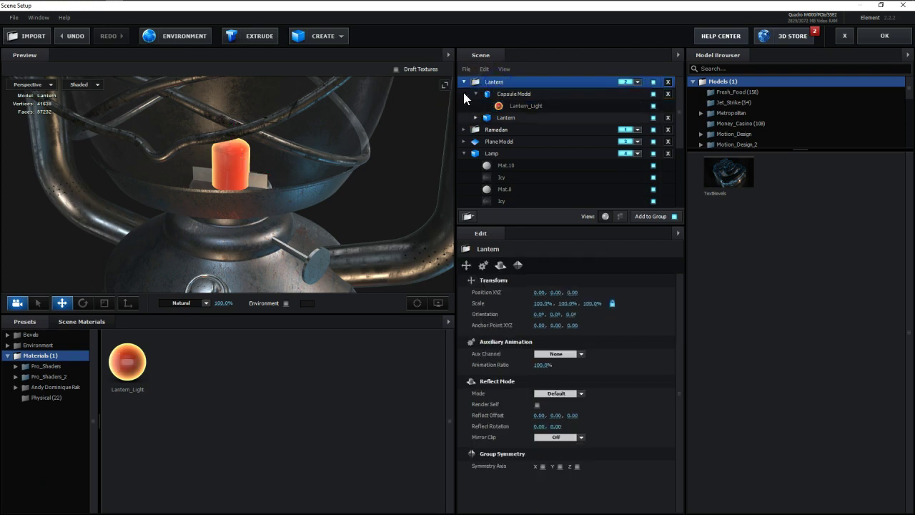
pyautogui.scroll(-3, 487, 181)
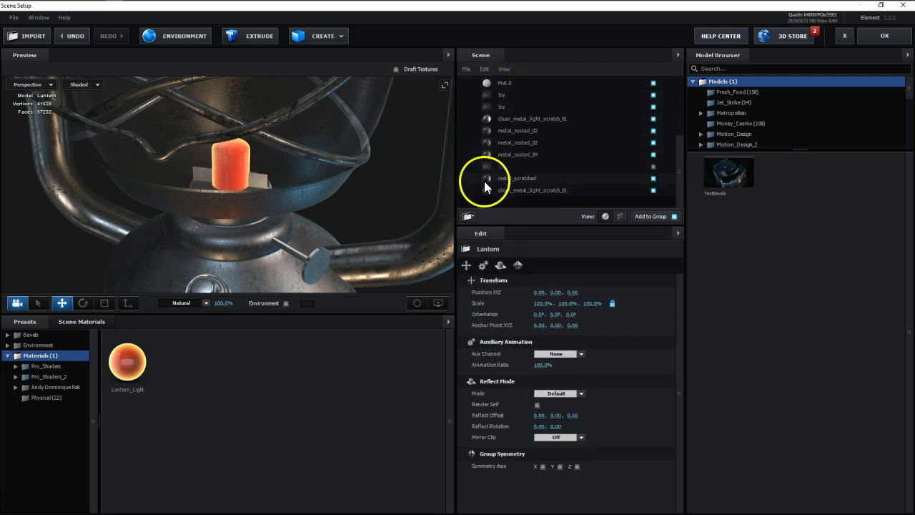
pyautogui.scroll(-5, 237, 192)
pyautogui.moveTo(276, 172); pyautogui.dragTo(290, 161)
pyautogui.scroll(2, 515, 97)
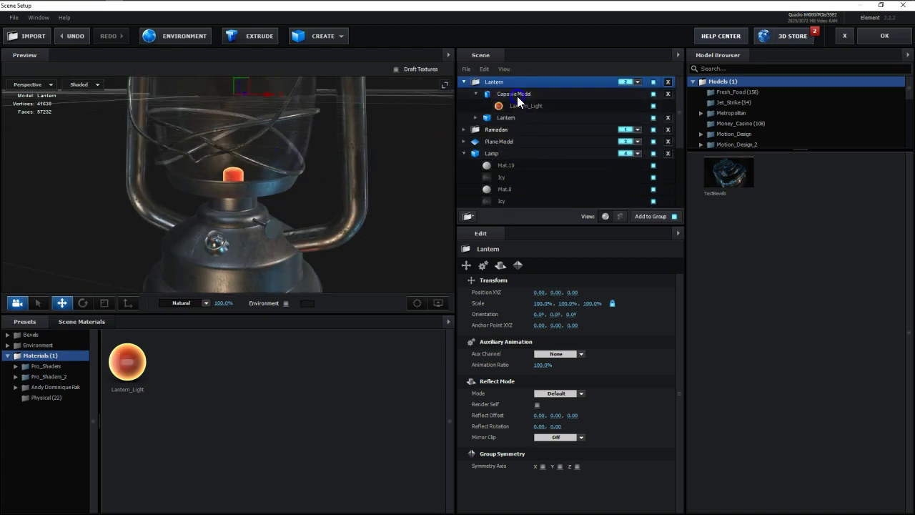
# Step: Scale the Capsule Model in the Lantern group slightly taller along its Y axis
pyautogui.click(517, 96)
pyautogui.click(103, 303)
pyautogui.moveTo(233, 166); pyautogui.dragTo(231, 150)
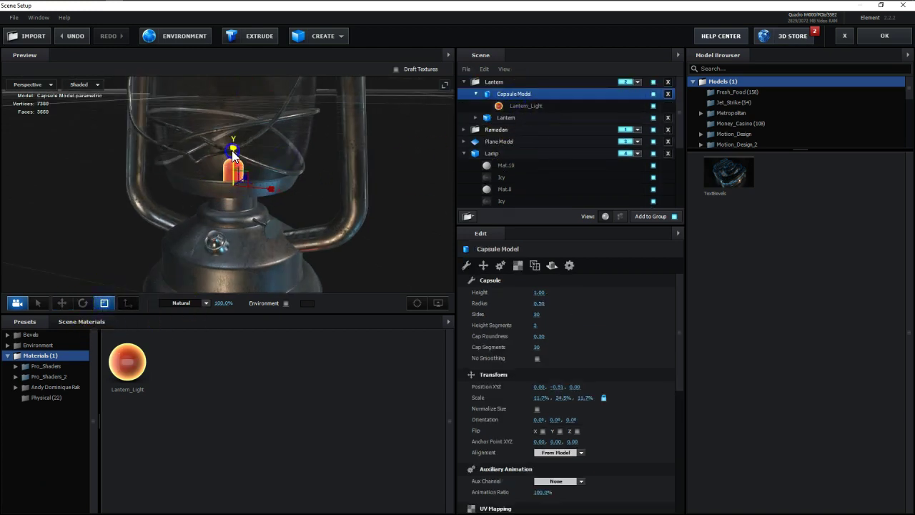
pyautogui.moveTo(250, 239); pyautogui.dragTo(326, 209)
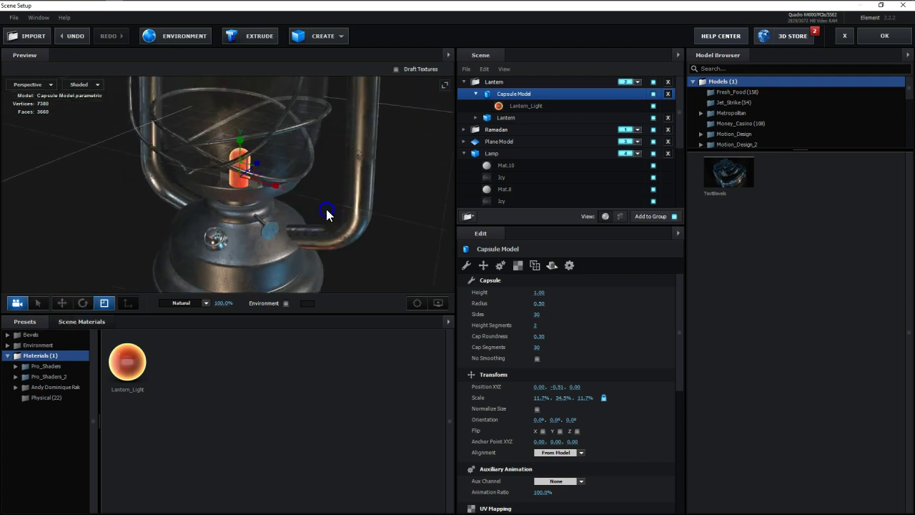
# Step: Raise the Capsule Model inside the lantern to a Y position of about -0.44
pyautogui.click(61, 303)
pyautogui.scroll(3, 196, 183)
pyautogui.moveTo(247, 143); pyautogui.dragTo(255, 124)
pyautogui.scroll(-3, 226, 211)
pyautogui.moveTo(227, 211); pyautogui.dragTo(346, 209)
pyautogui.scroll(-3, 265, 186)
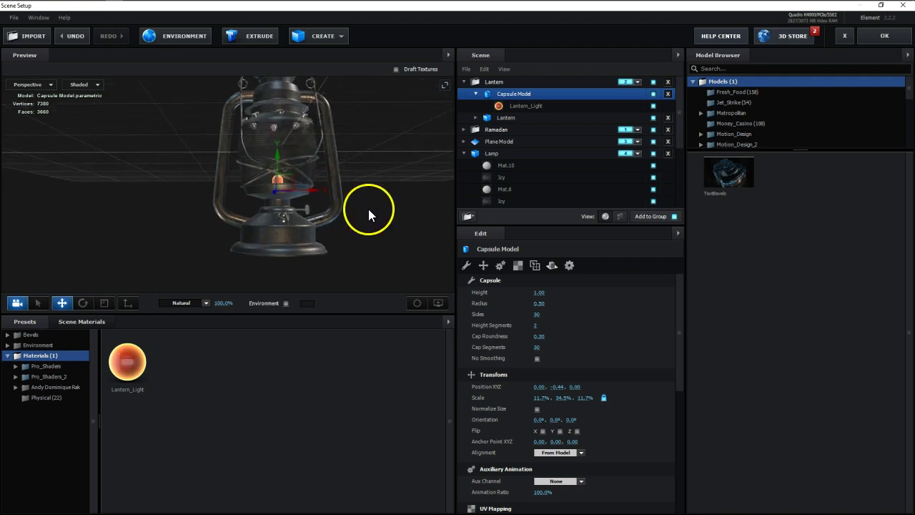
# Step: Select the Lamp model, examine its bulb up close and identify the parts that use Mat.10 and Mat.8
pyautogui.click(475, 94)
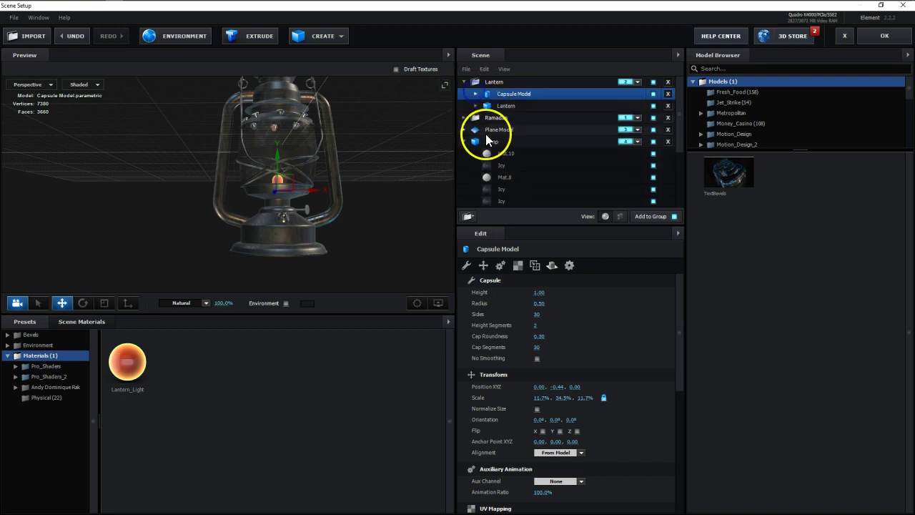
pyautogui.click(487, 141)
pyautogui.moveTo(288, 168)
pyautogui.mouseDown()
pyautogui.moveTo(311, 180)
pyautogui.moveTo(274, 178)
pyautogui.mouseUp()
pyautogui.scroll(8, 234, 201)
pyautogui.moveTo(234, 202); pyautogui.dragTo(304, 173)
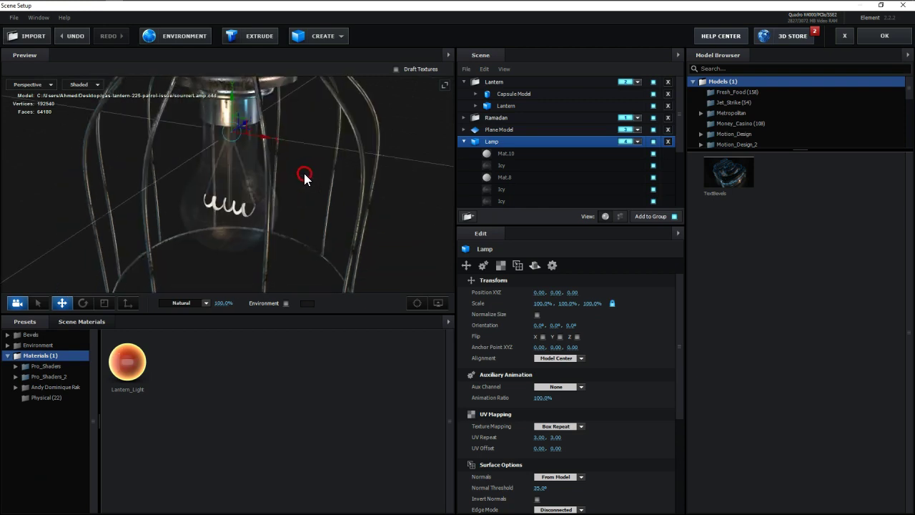
pyautogui.click(504, 155)
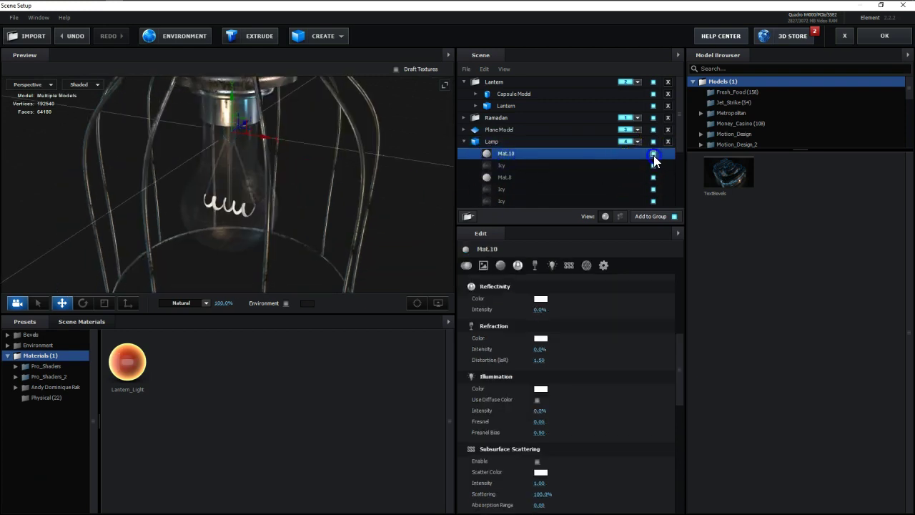
pyautogui.click(653, 177)
pyautogui.click(653, 177)
# Step: Replace the Lamp's Mat.10 and Mat.8 materials with Lantern_Light from the scene materials and check the glowing parts
pyautogui.moveTo(160, 366); pyautogui.dragTo(237, 362)
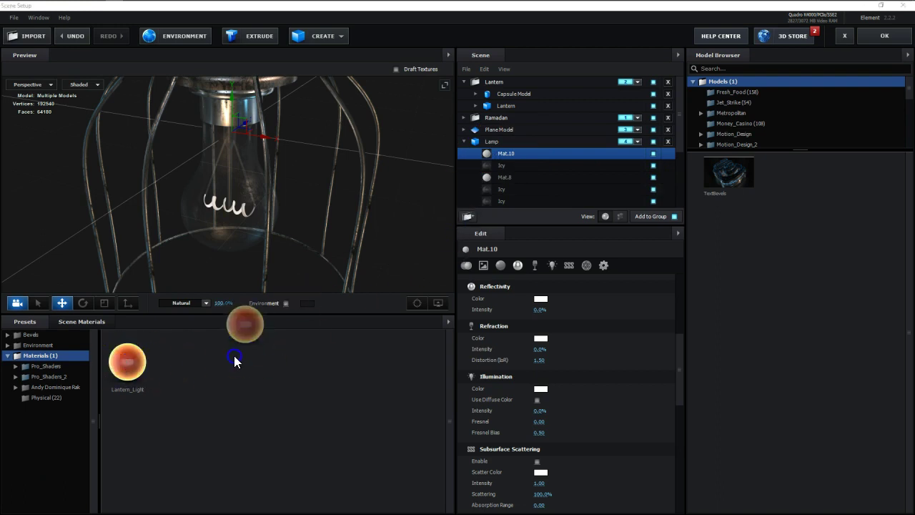
pyautogui.click(63, 355)
pyautogui.click(69, 325)
pyautogui.moveTo(345, 483); pyautogui.dragTo(500, 161)
pyautogui.moveTo(338, 477); pyautogui.dragTo(523, 179)
pyautogui.click(251, 236)
pyautogui.moveTo(251, 235); pyautogui.dragTo(333, 169)
pyautogui.moveTo(306, 184); pyautogui.dragTo(203, 135)
pyautogui.scroll(5, 306, 145)
pyautogui.moveTo(306, 145); pyautogui.dragTo(298, 164)
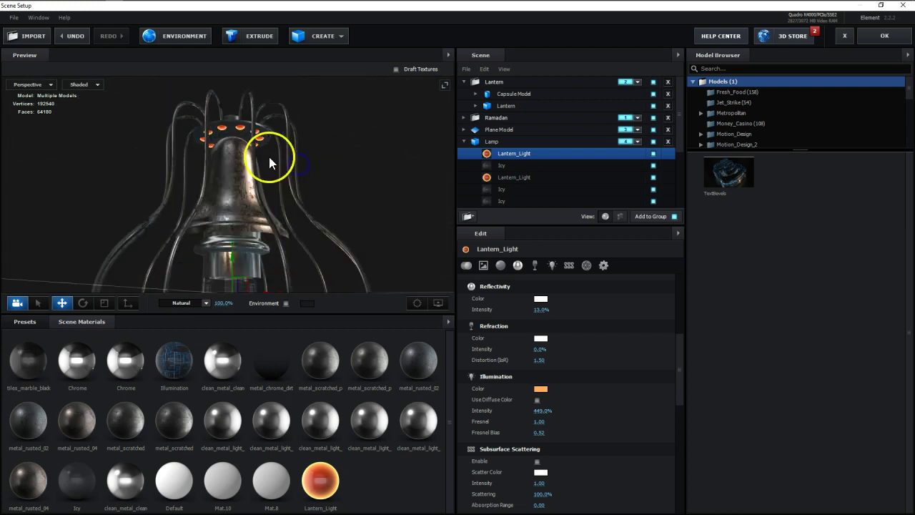
# Step: Check the Lamp model's reflect mode settings and collapse the Lamp and Lantern entries in the scene list
pyautogui.click(493, 141)
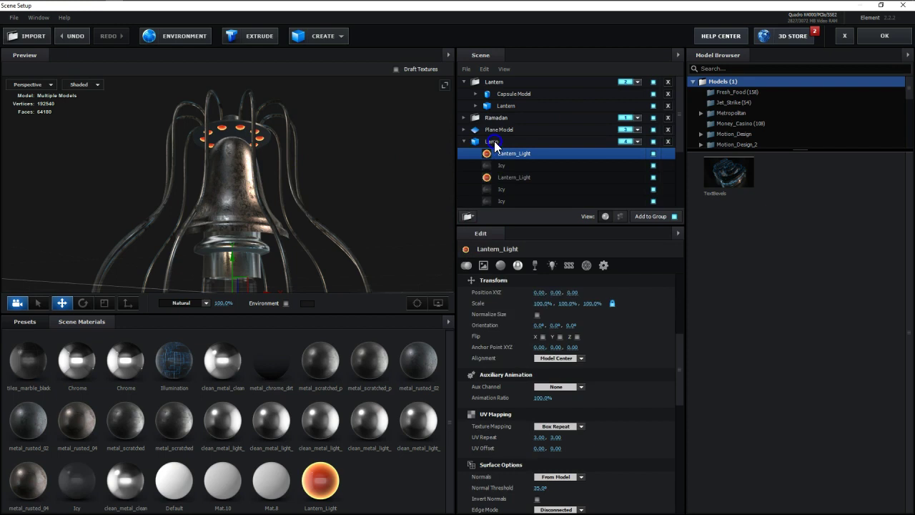
pyautogui.click(535, 265)
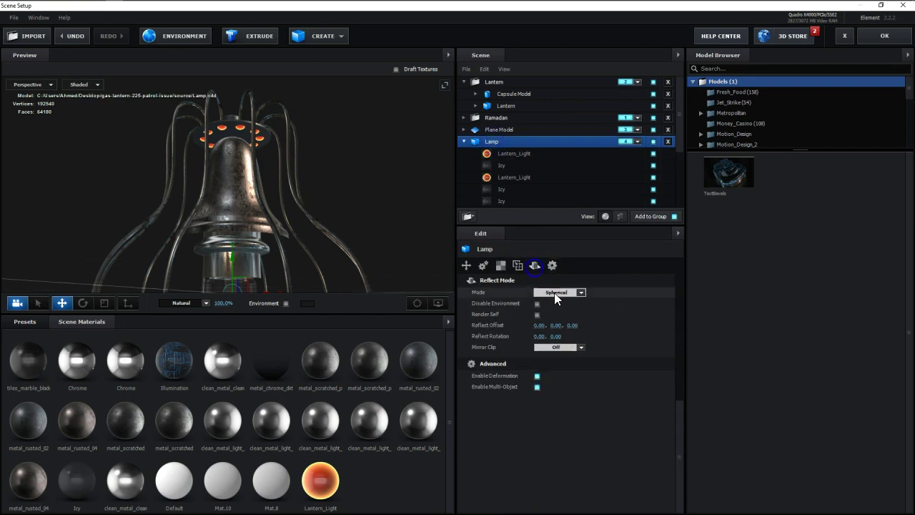
pyautogui.click(465, 140)
pyautogui.click(462, 82)
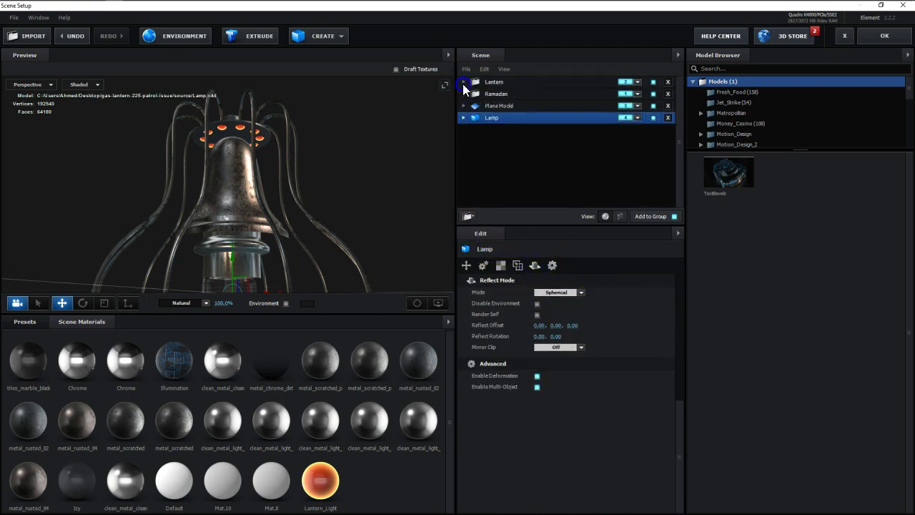
# Step: Raise the Lamp model along the Y axis so its cage stands above the ground grid and accept the scene setup
pyautogui.click(496, 118)
pyautogui.moveTo(389, 197); pyautogui.dragTo(348, 199)
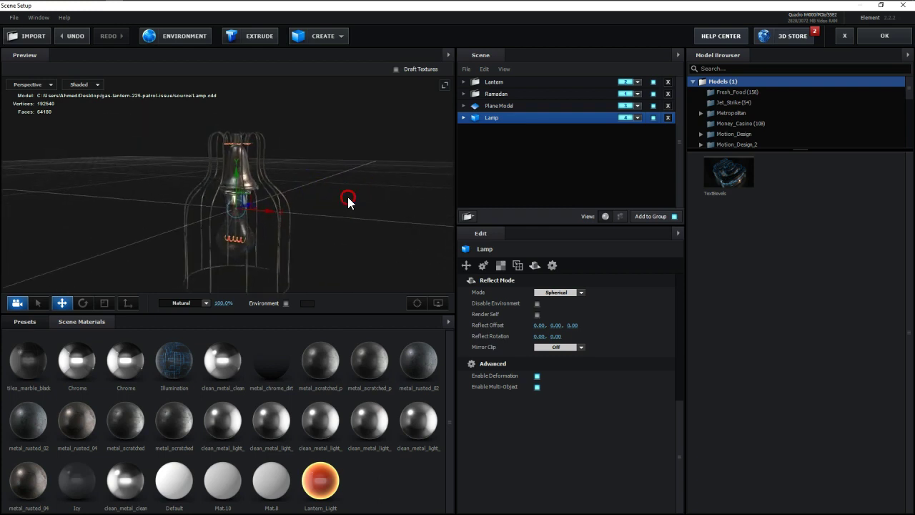
pyautogui.moveTo(239, 164); pyautogui.dragTo(239, 97)
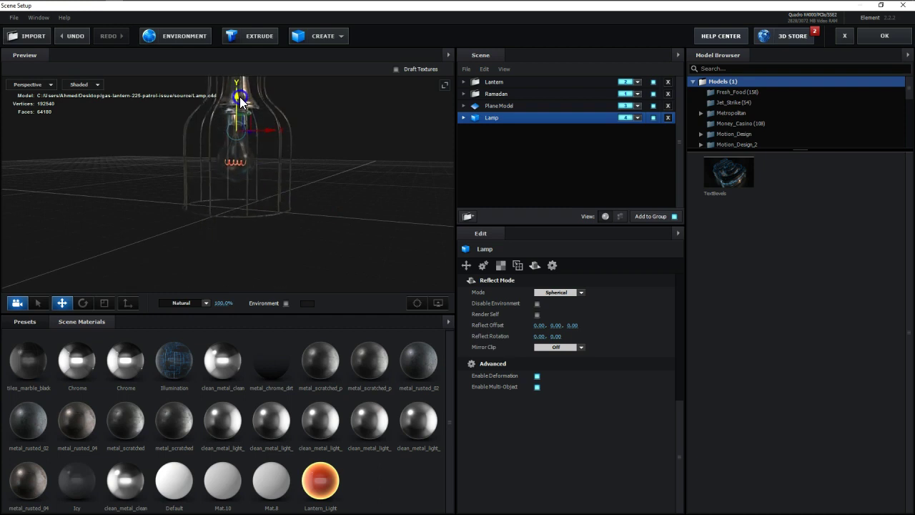
pyautogui.moveTo(261, 181); pyautogui.dragTo(296, 187)
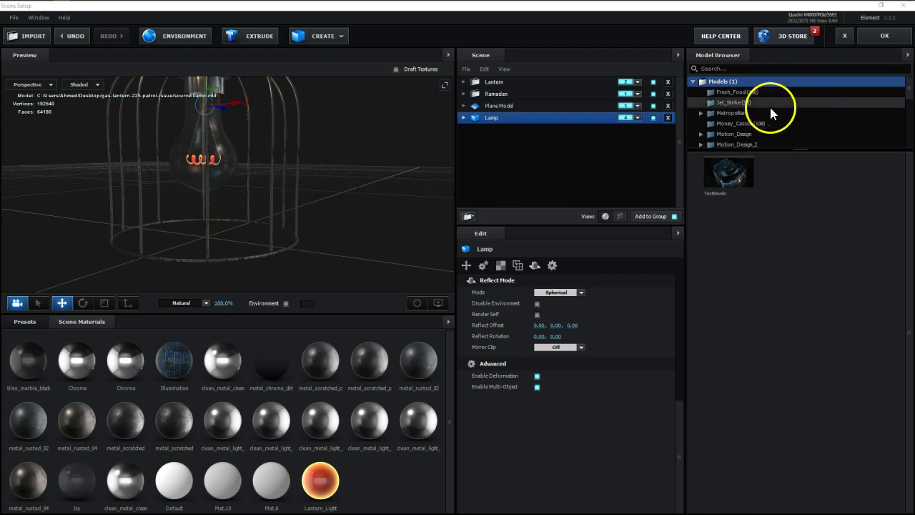
pyautogui.click(879, 35)
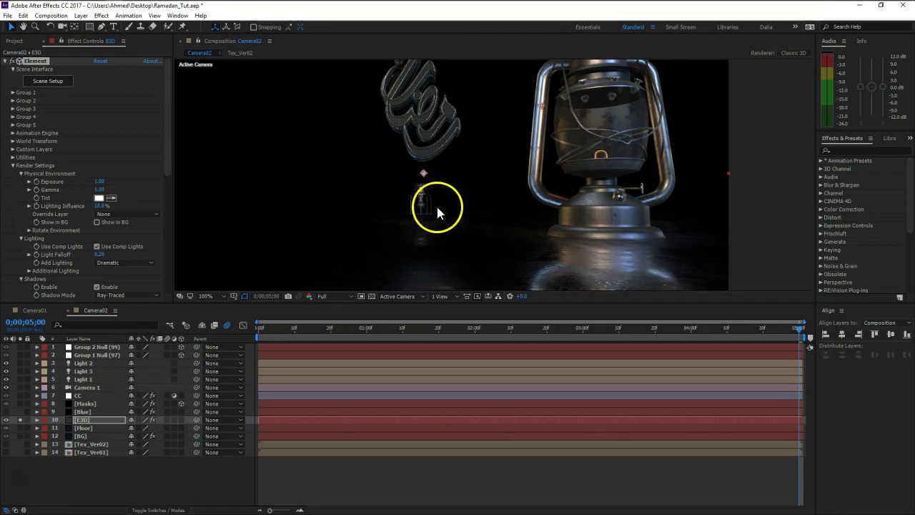
# Step: On the E3D layer, set Group 4's particle replicator to a Plane shape with a particle count of 27
pyautogui.click(88, 419)
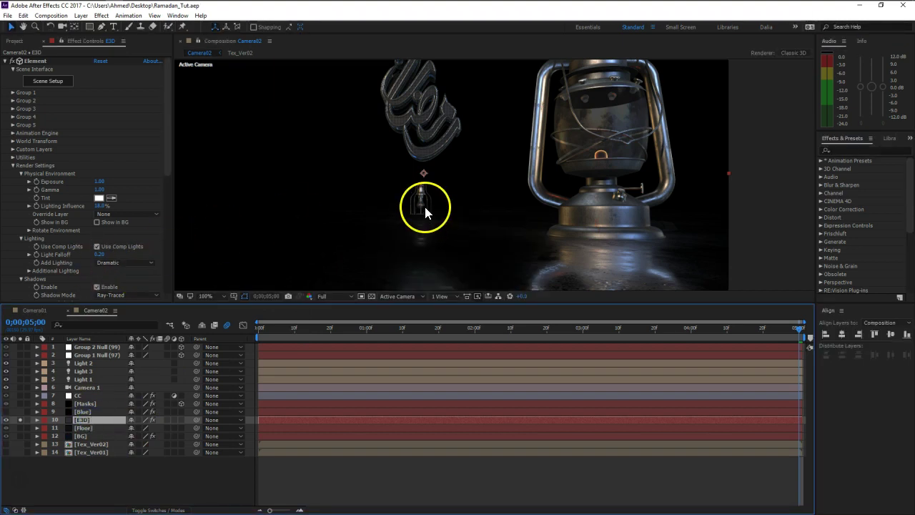
pyautogui.click(12, 168)
pyautogui.click(13, 117)
pyautogui.click(21, 133)
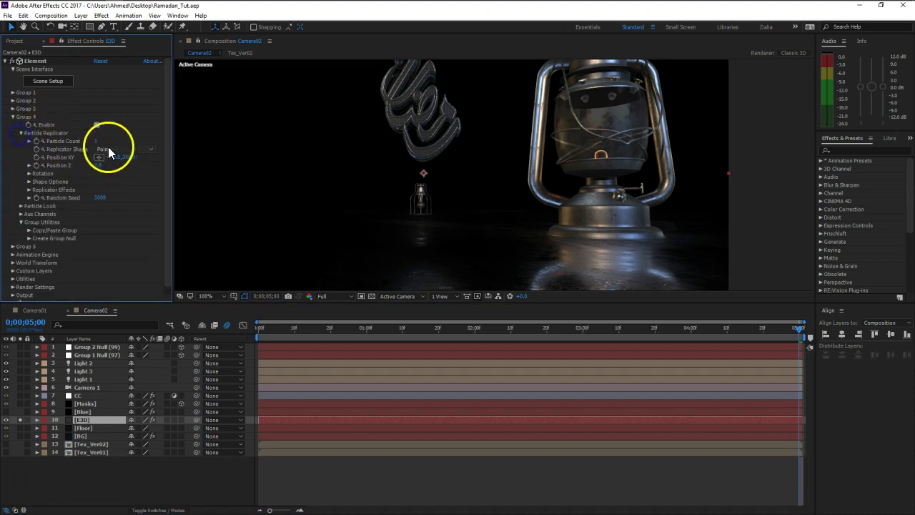
pyautogui.click(108, 148)
pyautogui.click(128, 180)
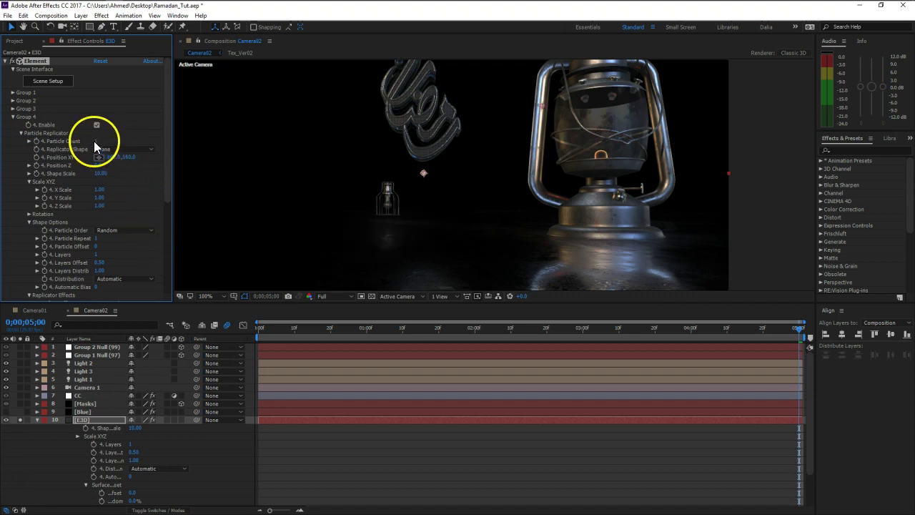
pyautogui.moveTo(97, 143); pyautogui.dragTo(115, 145)
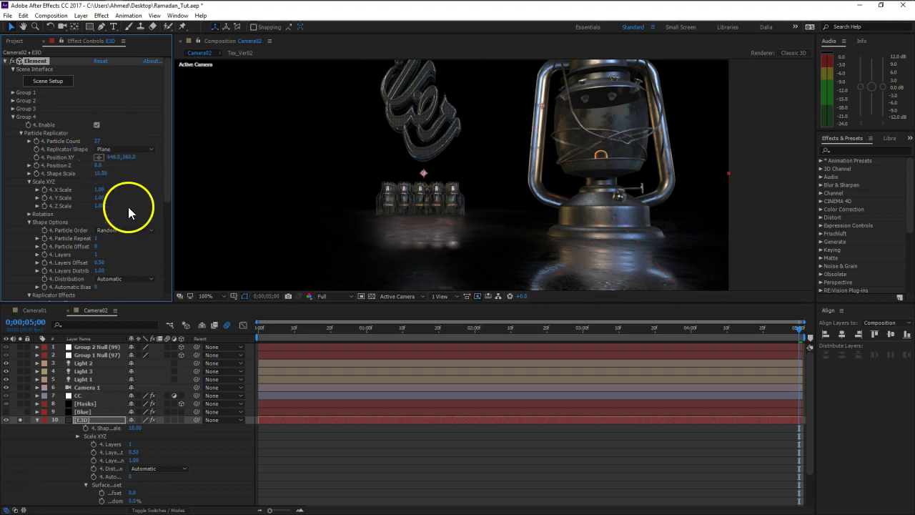
# Step: Spread the replicated lamps across the floor by setting Group 4's Shape Scale to 80
pyautogui.scroll(-1, 136, 200)
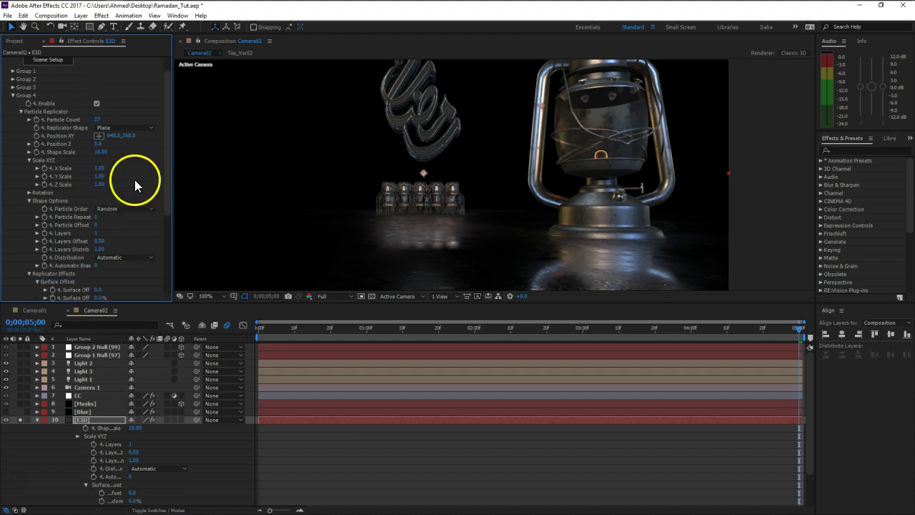
pyautogui.moveTo(92, 153); pyautogui.dragTo(400, 169)
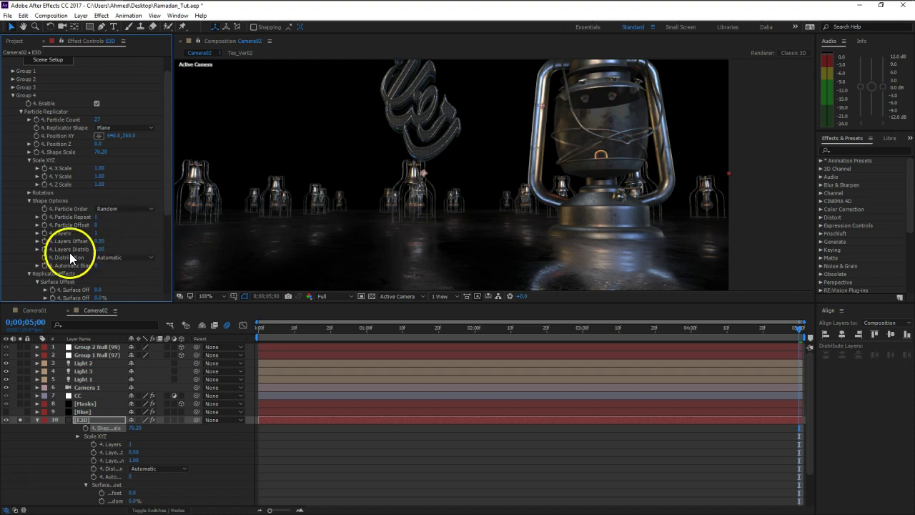
pyautogui.click(102, 151)
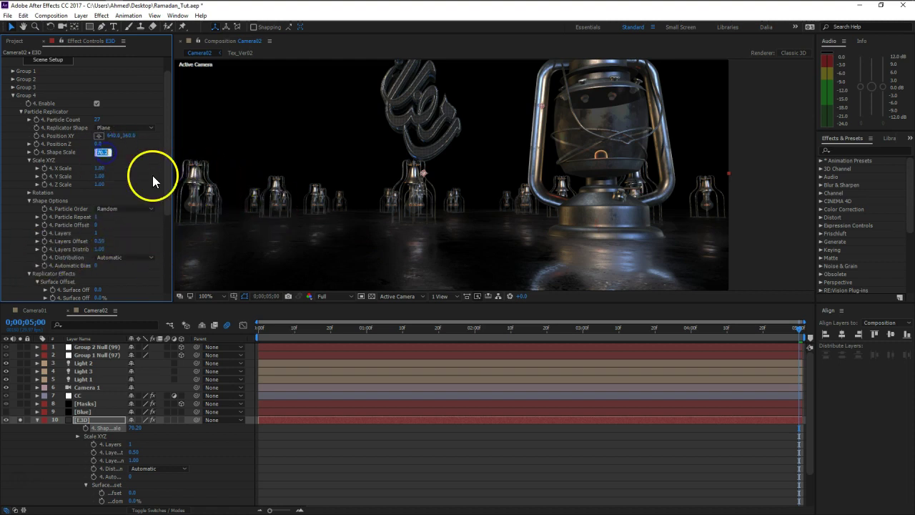
pyautogui.write('80')
pyautogui.press('Return')
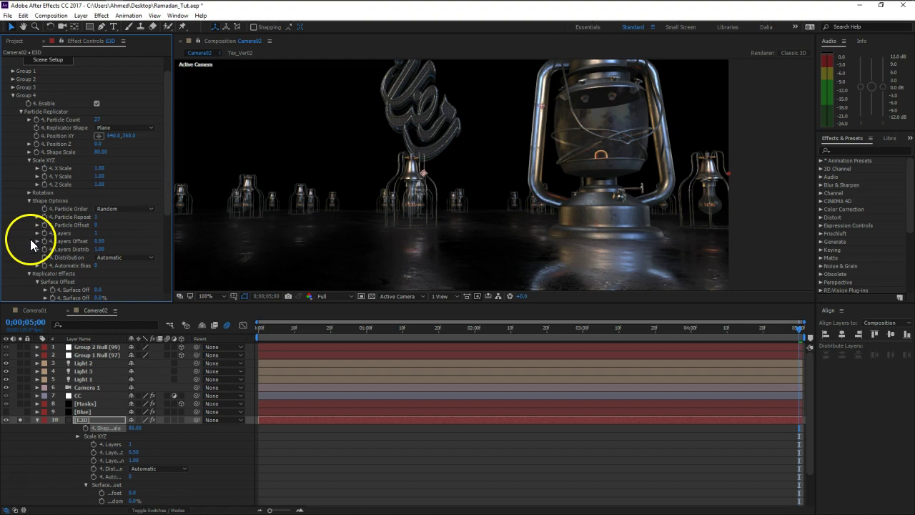
# Step: Scatter Group 4's lamps by 23 on the X axis and 21.5 on the Z axis in the Replicator Effects
pyautogui.scroll(-5, 30, 239)
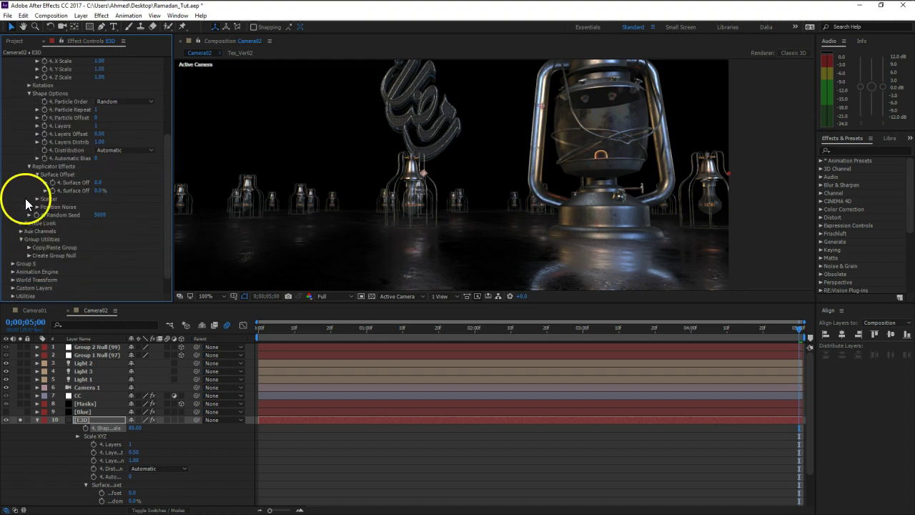
pyautogui.scroll(4, 28, 183)
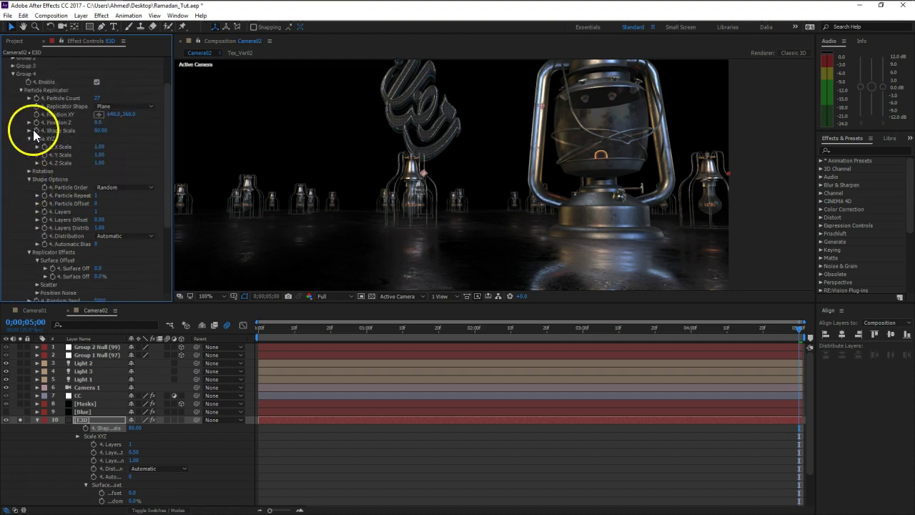
pyautogui.scroll(-3, 45, 134)
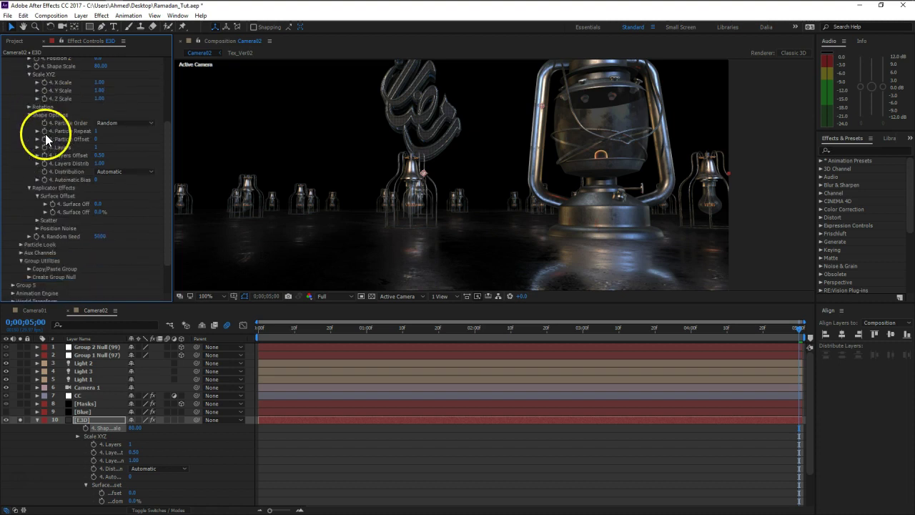
pyautogui.click(21, 244)
pyautogui.scroll(-2, 19, 247)
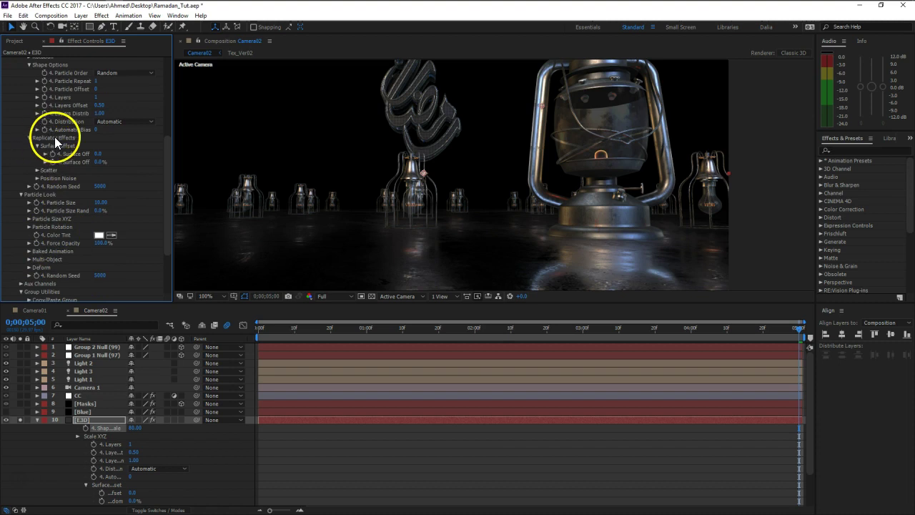
pyautogui.click(36, 171)
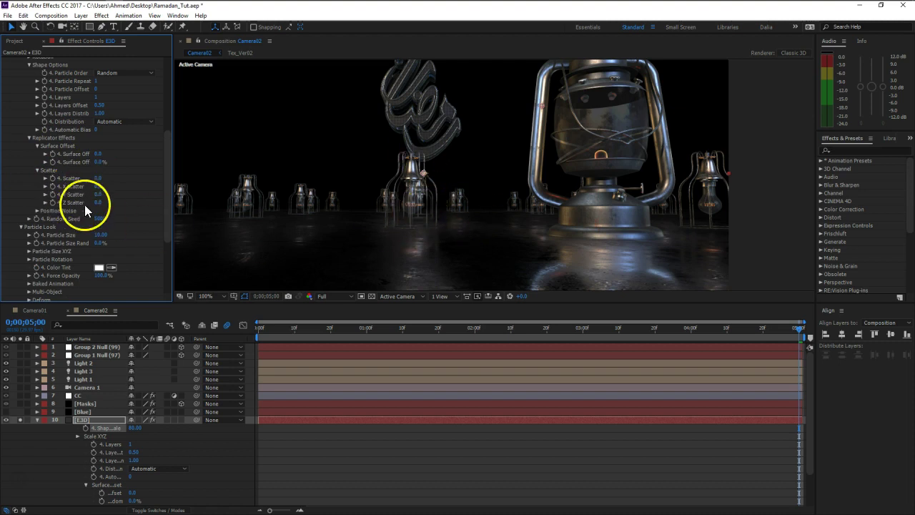
pyautogui.moveTo(98, 186); pyautogui.dragTo(622, 245)
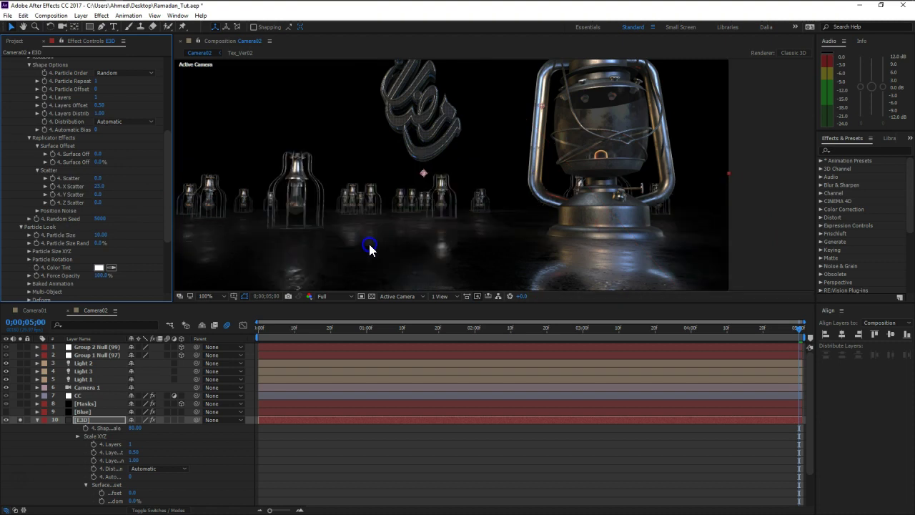
pyautogui.moveTo(98, 202); pyautogui.dragTo(590, 177)
pyautogui.click(488, 237)
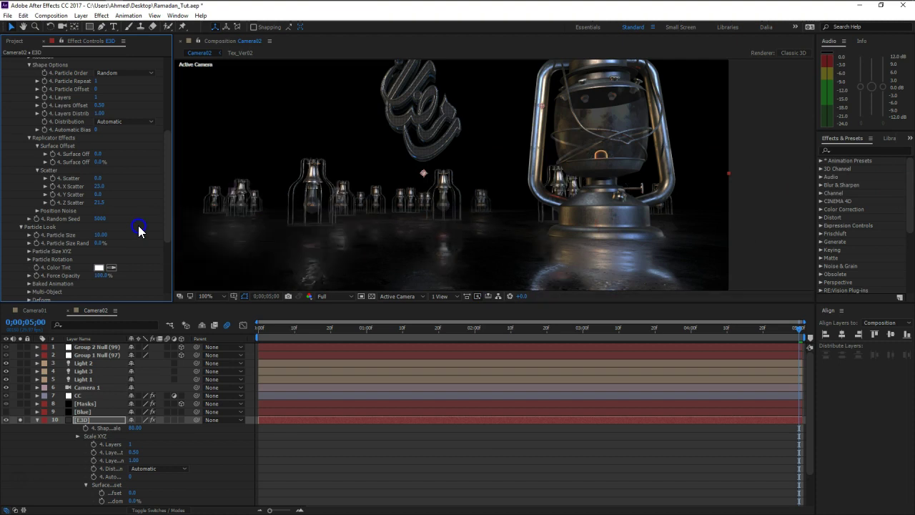
pyautogui.click(439, 205)
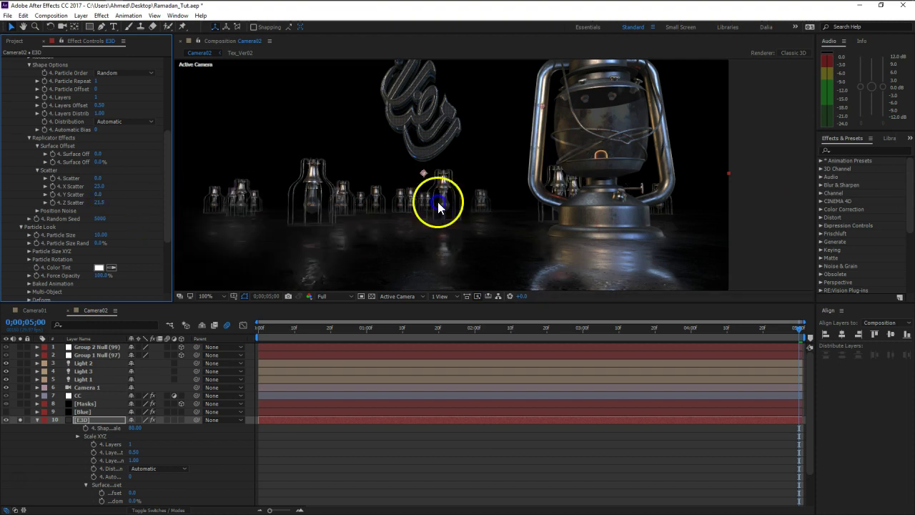
# Step: Reset Group 4's X Scatter and Z Scatter to 0
pyautogui.click(96, 188)
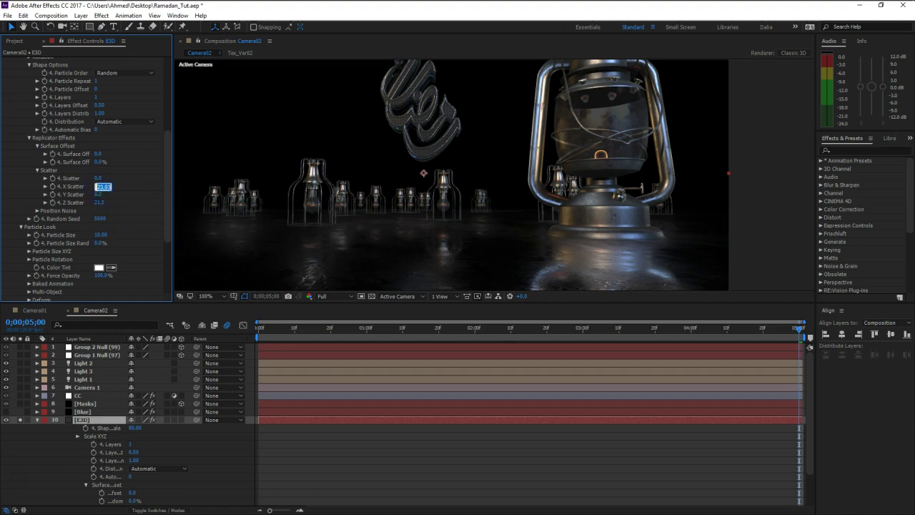
pyautogui.write('0')
pyautogui.press('Tab')
pyautogui.press('Tab')
pyautogui.write('0')
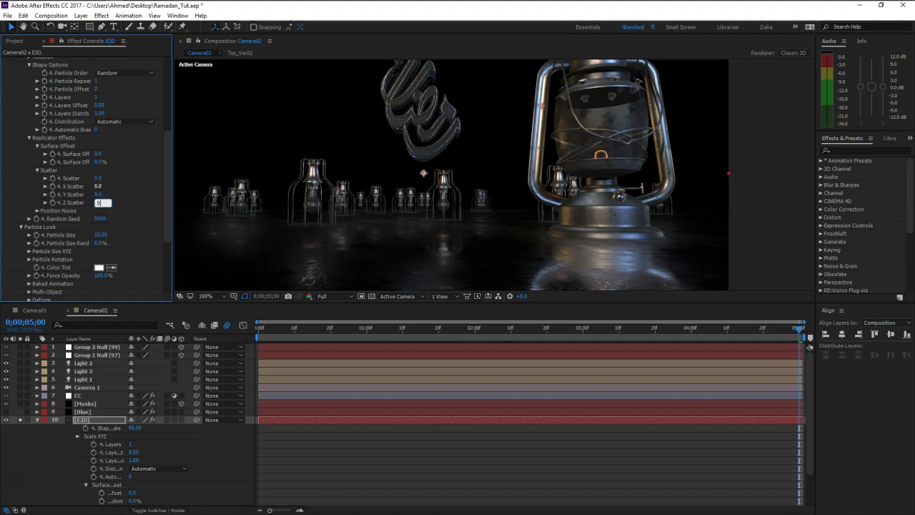
pyautogui.click(115, 212)
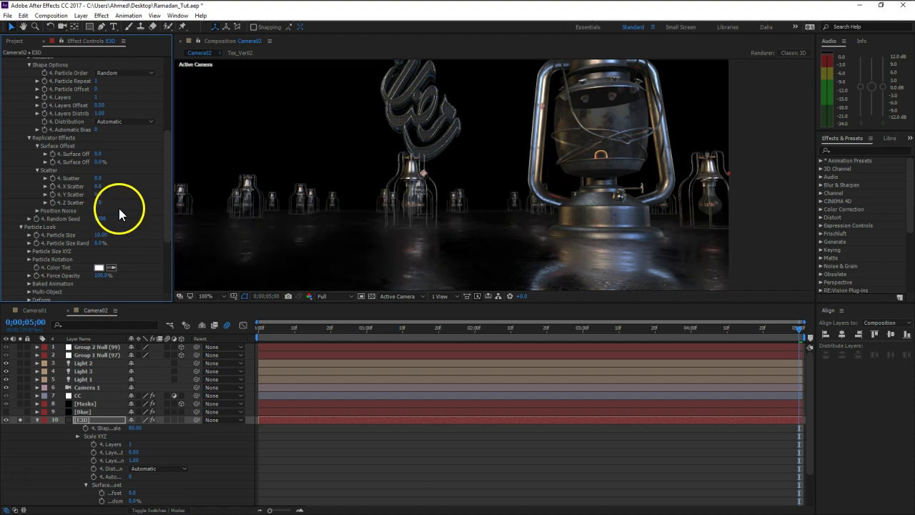
# Step: Look through Group 4's Particle Replicator, Scatter and Particle Look settings for controls that vary the lamp arrangement
pyautogui.scroll(1, 136, 172)
pyautogui.moveTo(164, 181); pyautogui.dragTo(168, 227)
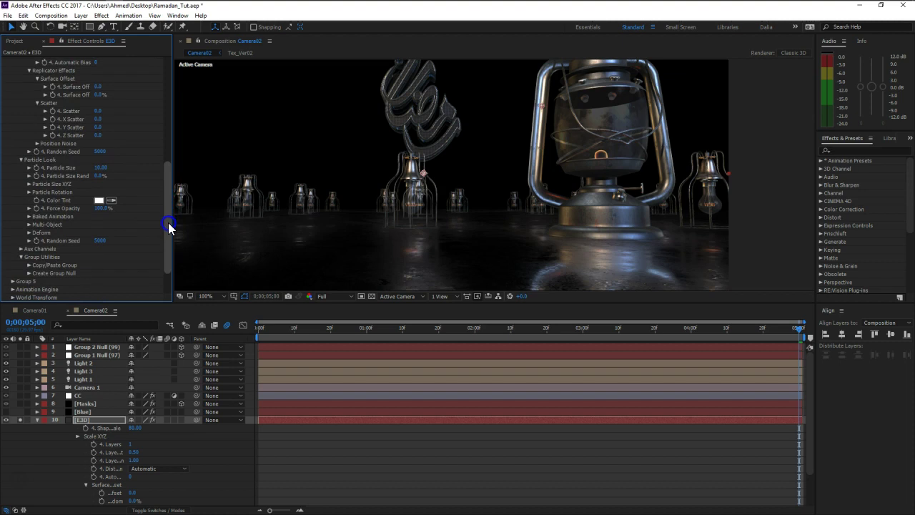
pyautogui.moveTo(169, 227)
pyautogui.mouseDown()
pyautogui.moveTo(164, 145)
pyautogui.moveTo(163, 217)
pyautogui.mouseUp()
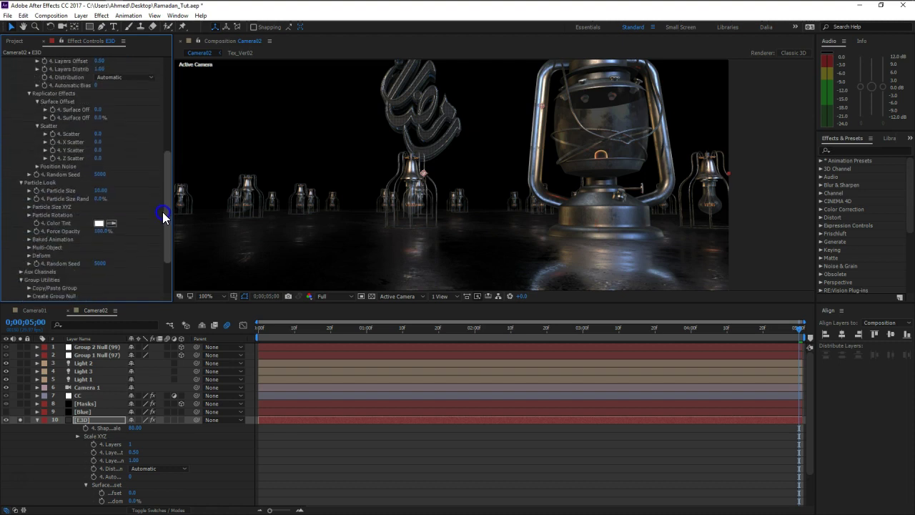
pyautogui.scroll(-3, 36, 230)
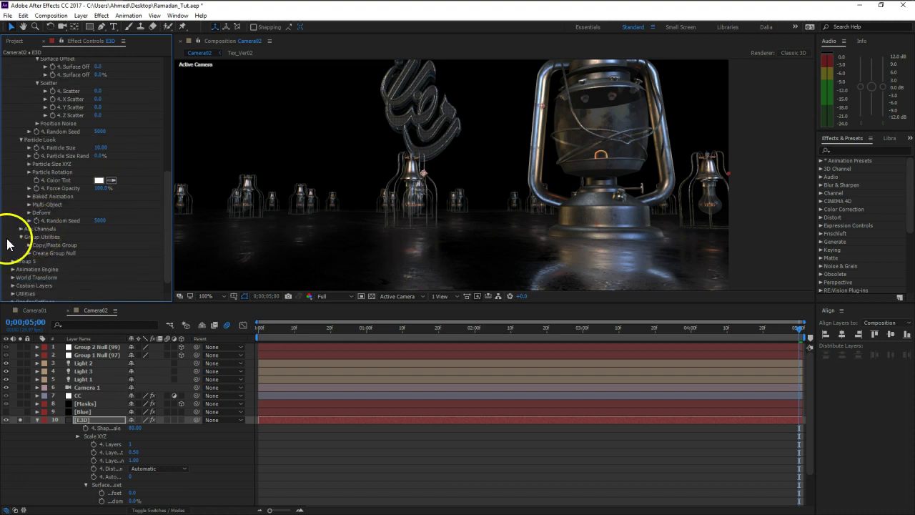
pyautogui.scroll(-1, 10, 228)
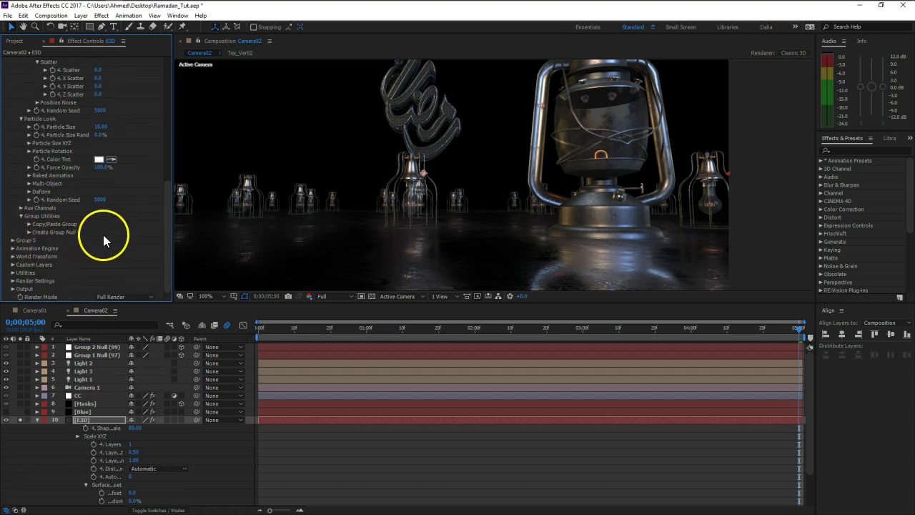
pyautogui.scroll(6, 122, 247)
pyautogui.scroll(-3, 122, 242)
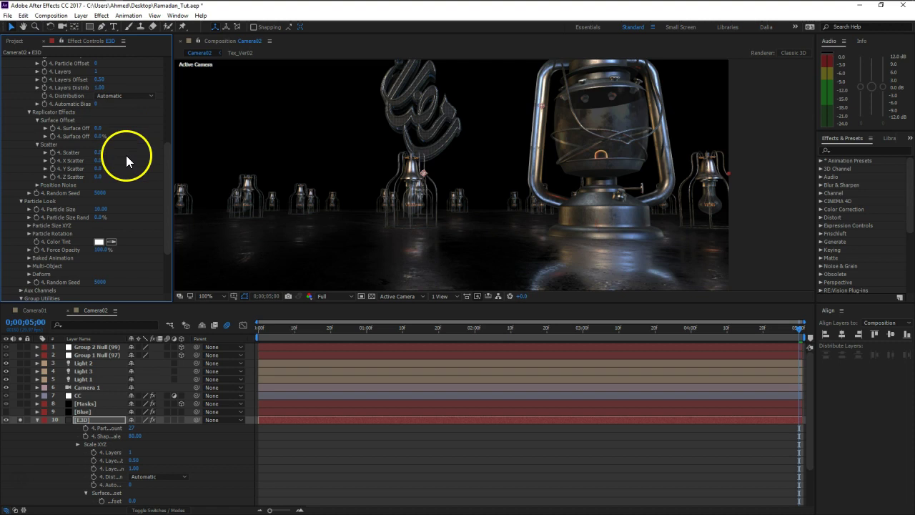
pyautogui.scroll(5, 125, 164)
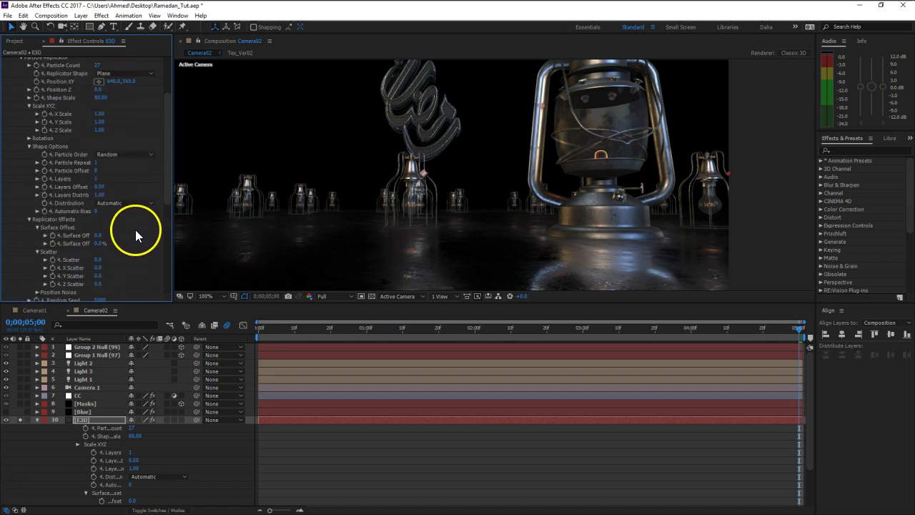
pyautogui.scroll(-3, 115, 236)
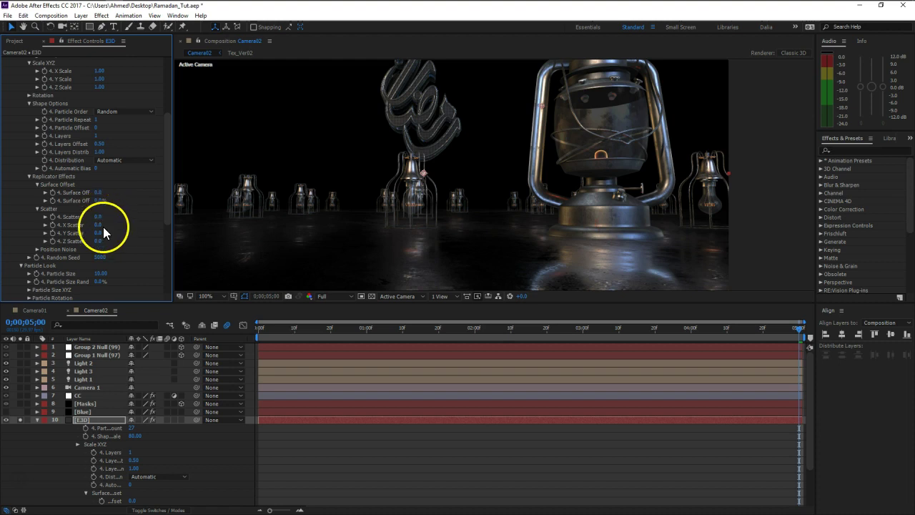
# Step: Set Group 4's X Scatter to 15.9 and increase its Z Scatter to break up the regular lamp rows
pyautogui.click(105, 248)
pyautogui.moveTo(99, 229); pyautogui.dragTo(864, 230)
pyautogui.click(209, 225)
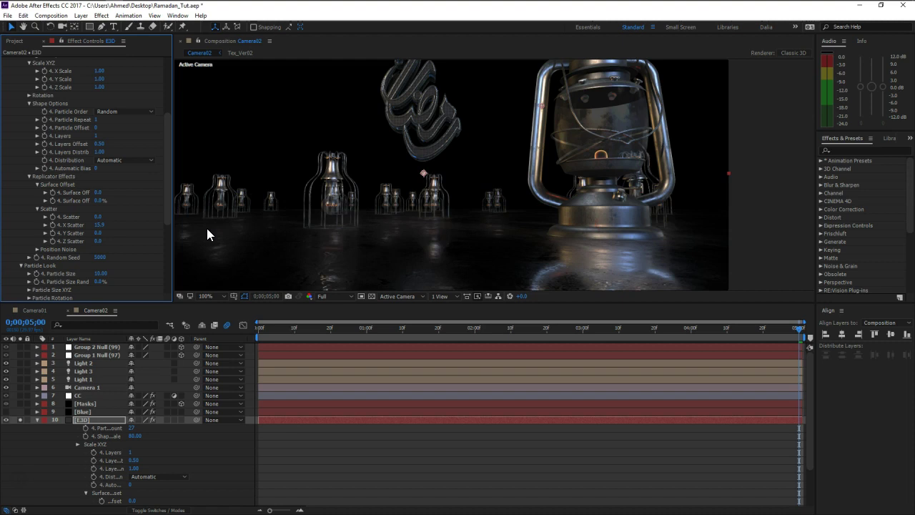
pyautogui.moveTo(98, 242); pyautogui.dragTo(866, 247)
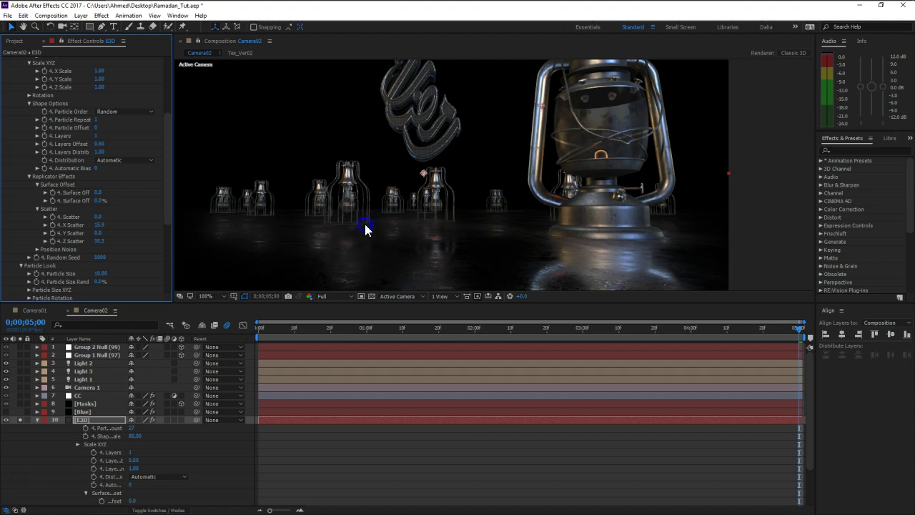
# Step: Shrink the replicated lamps by setting Group 4's Particle Size to 8
pyautogui.scroll(-1, 365, 226)
pyautogui.scroll(1, 412, 211)
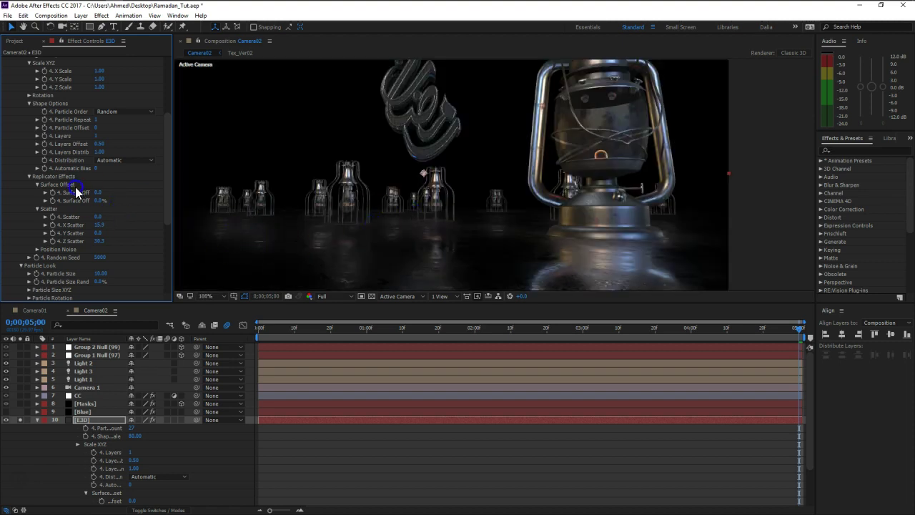
pyautogui.scroll(3, 77, 189)
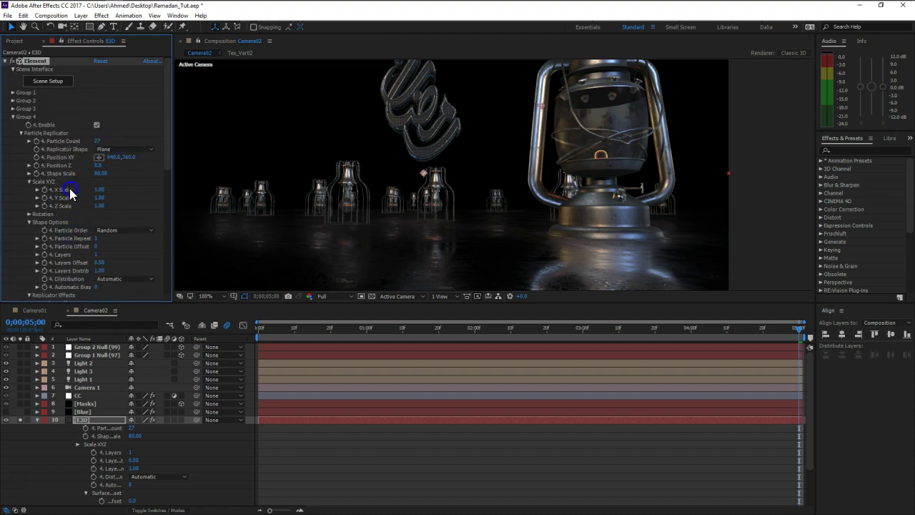
pyautogui.scroll(-7, 72, 193)
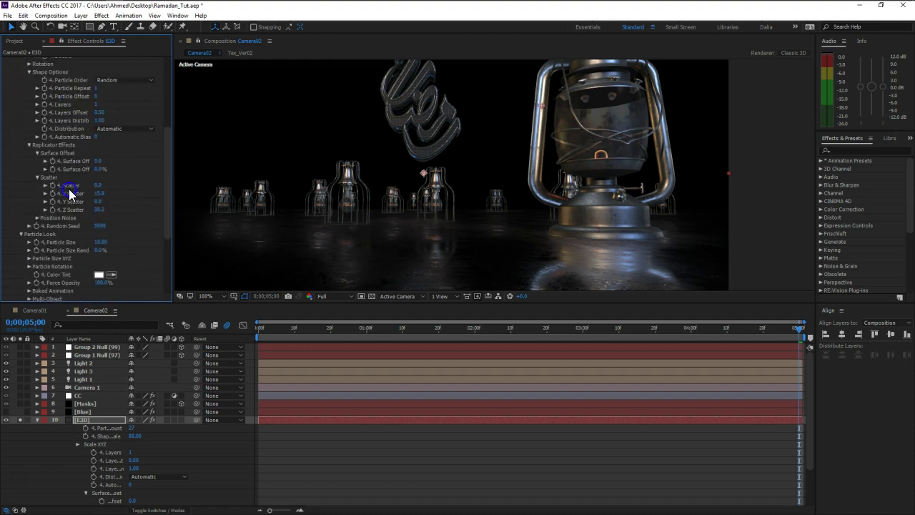
pyautogui.click(103, 225)
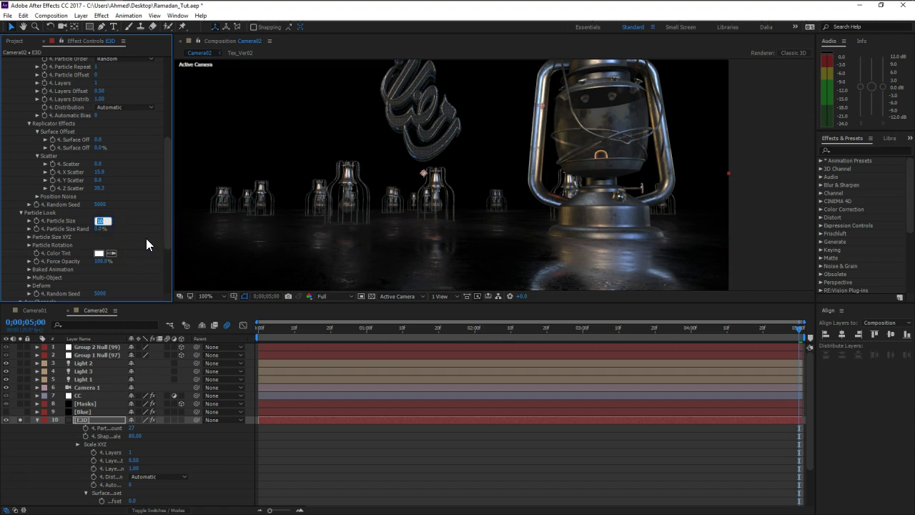
pyautogui.write('8')
pyautogui.press('Return')
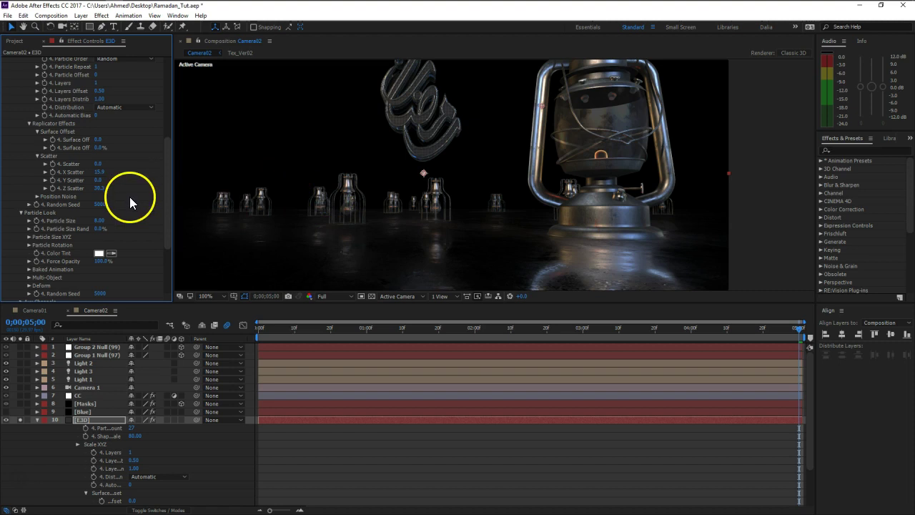
# Step: Increase Group 4's X Scatter to 20.9
pyautogui.moveTo(101, 174); pyautogui.dragTo(131, 174)
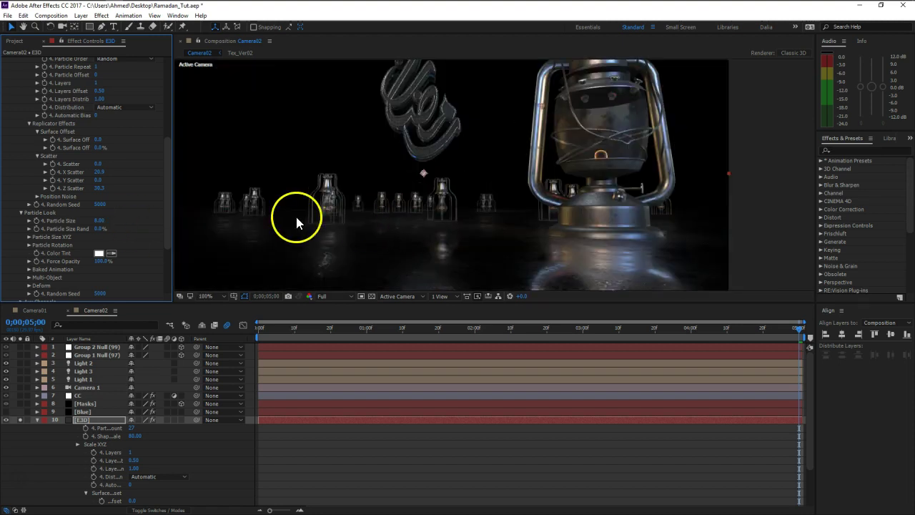
# Step: Try a higher overall Scatter value for Group 4 and reset it to 0
pyautogui.click(485, 167)
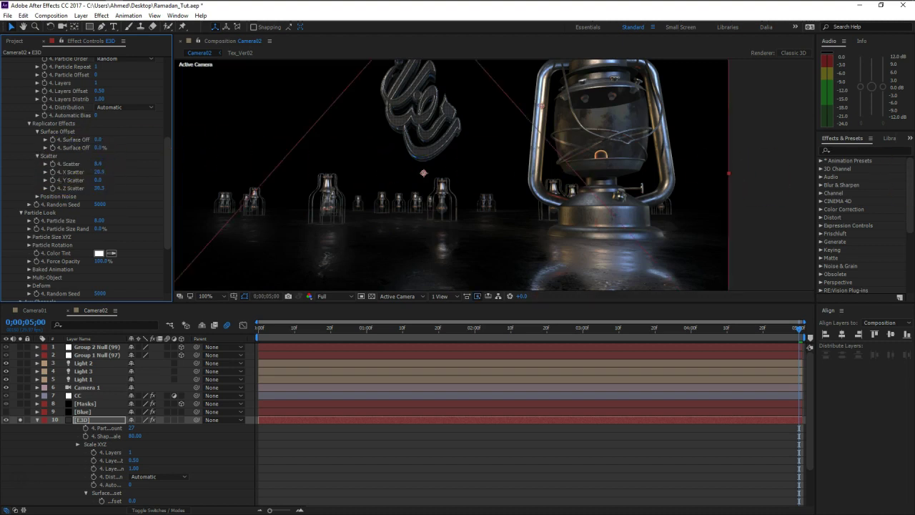
pyautogui.click(651, 222)
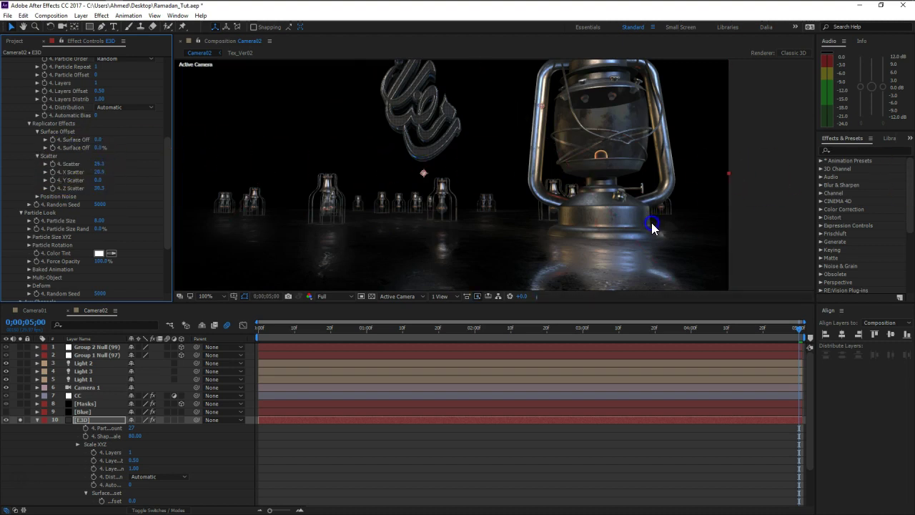
pyautogui.click(504, 243)
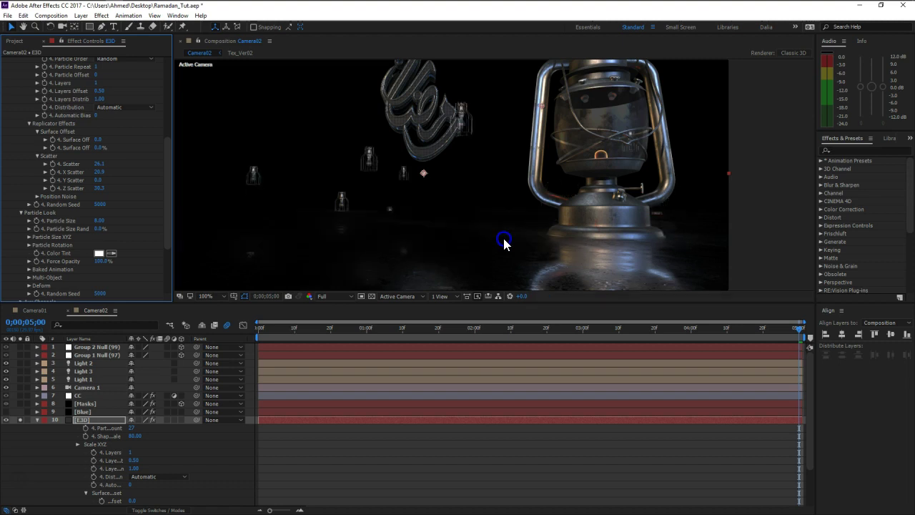
pyautogui.click(411, 149)
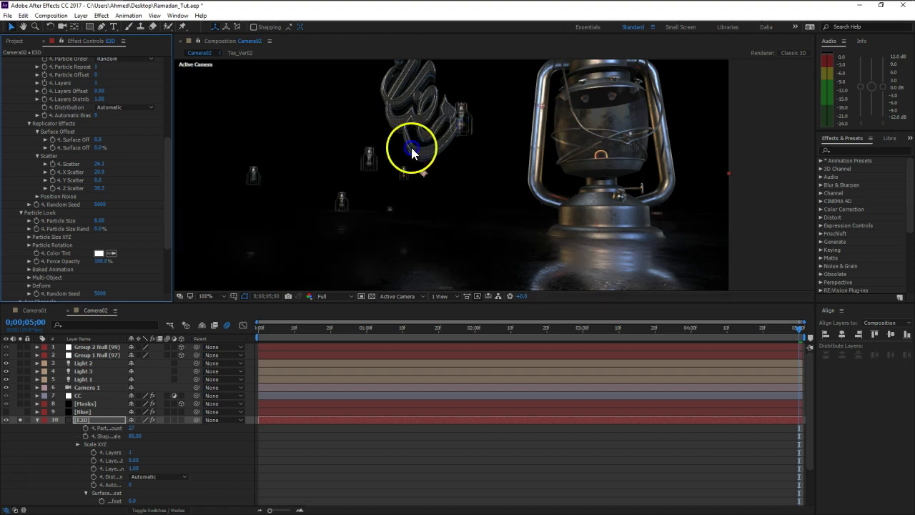
pyautogui.click(84, 166)
pyautogui.click(73, 174)
pyautogui.click(114, 164)
pyautogui.click(102, 163)
pyautogui.write('0')
pyautogui.press('Return')
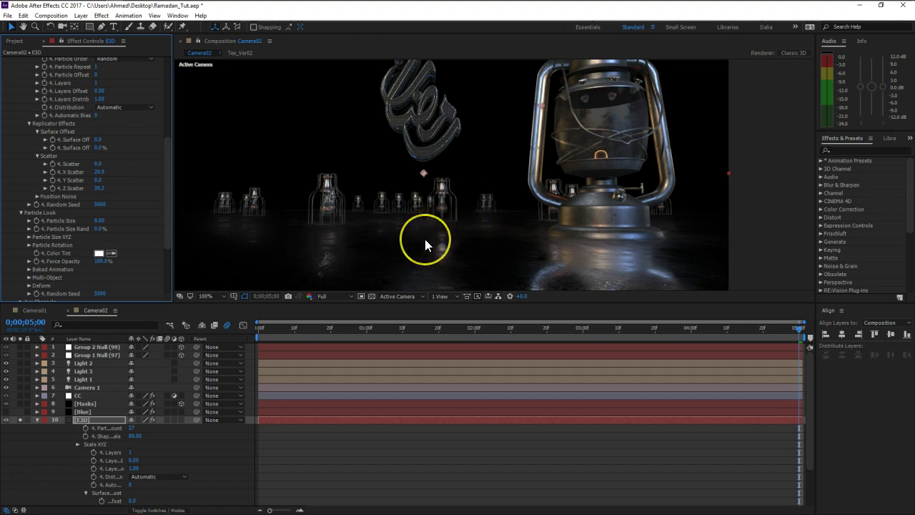
# Step: Duplicate the E3D layer and rename the copy Illumination
pyautogui.scroll(-1, 426, 239)
pyautogui.scroll(1, 429, 229)
pyautogui.click(38, 419)
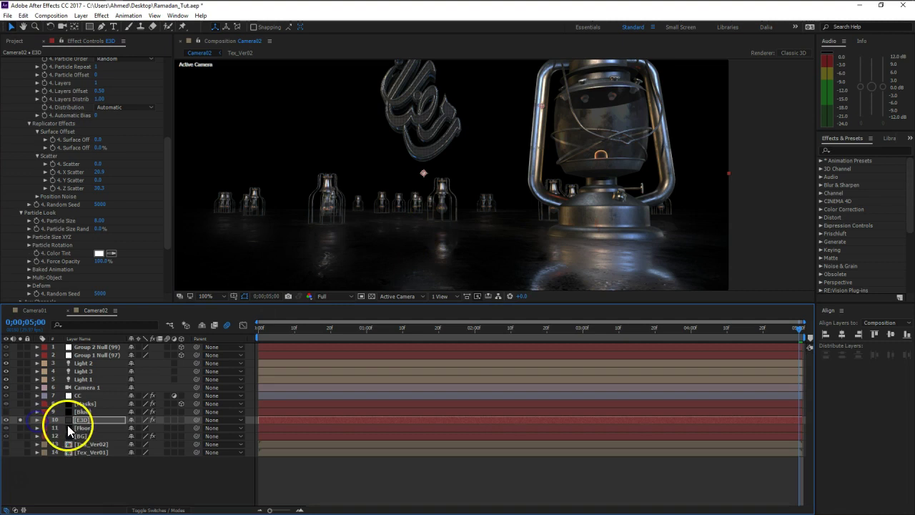
pyautogui.hotkey('ctrl', 'd')
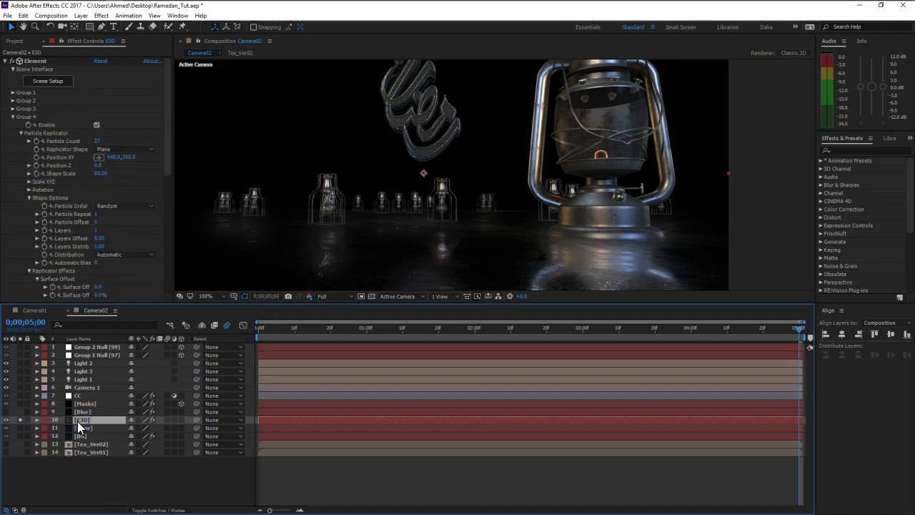
pyautogui.press('Return')
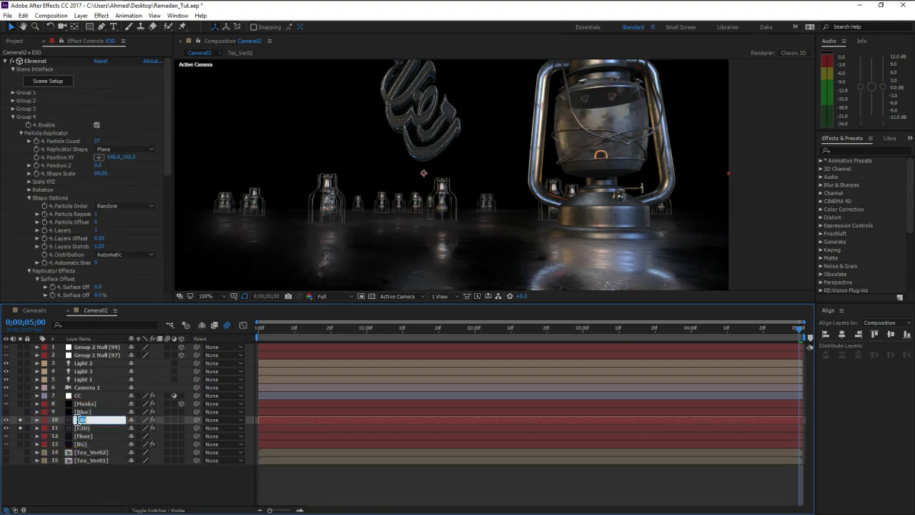
pyautogui.write('IIllumination')
pyautogui.press('Return')
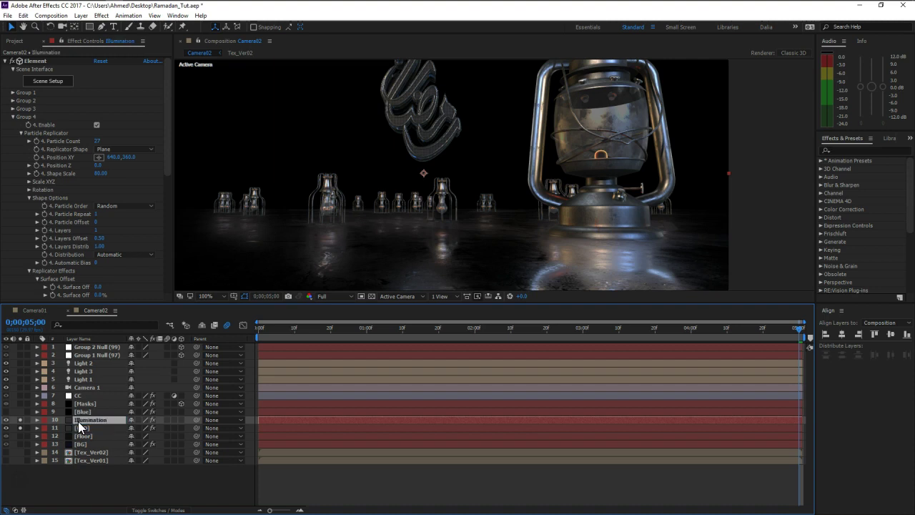
# Step: Open the Illumination layer's Element scene setup and set the Lamp model's reflect mode to Environment
pyautogui.click(45, 85)
pyautogui.click(490, 271)
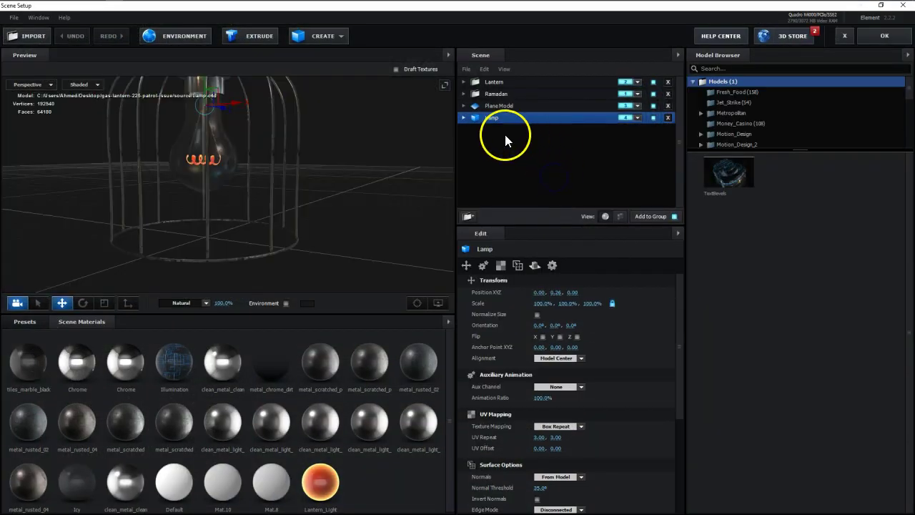
pyautogui.click(535, 265)
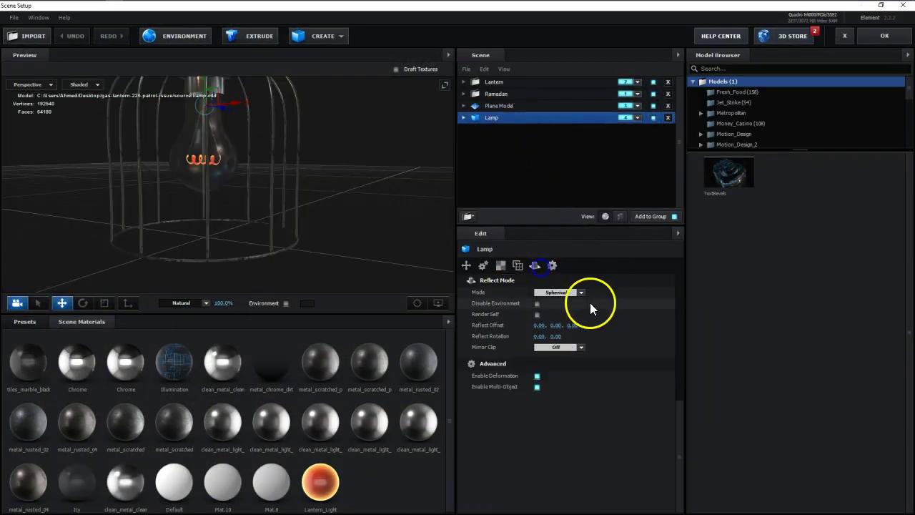
pyautogui.click(582, 293)
pyautogui.click(575, 303)
# Step: Set the reflect mode to Environment for the Lantern group and the Lantern model inside it, and accept the scene changes
pyautogui.click(500, 94)
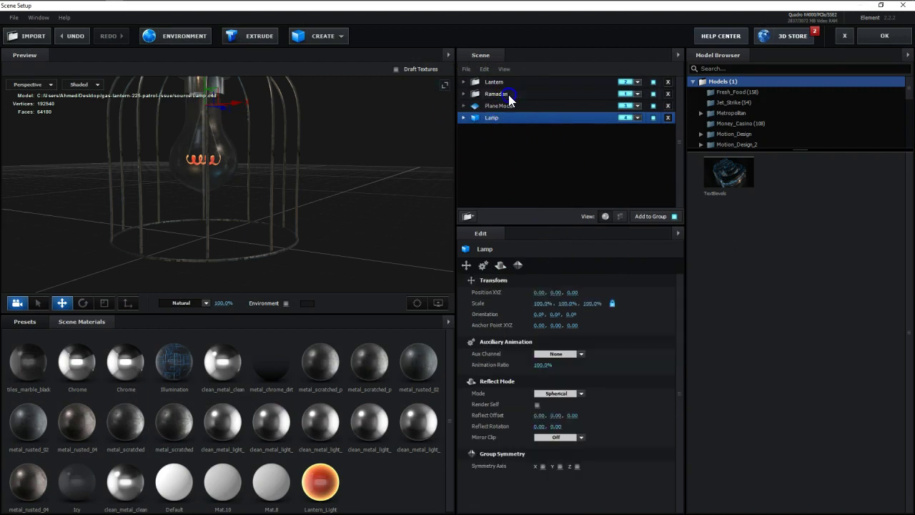
pyautogui.click(501, 82)
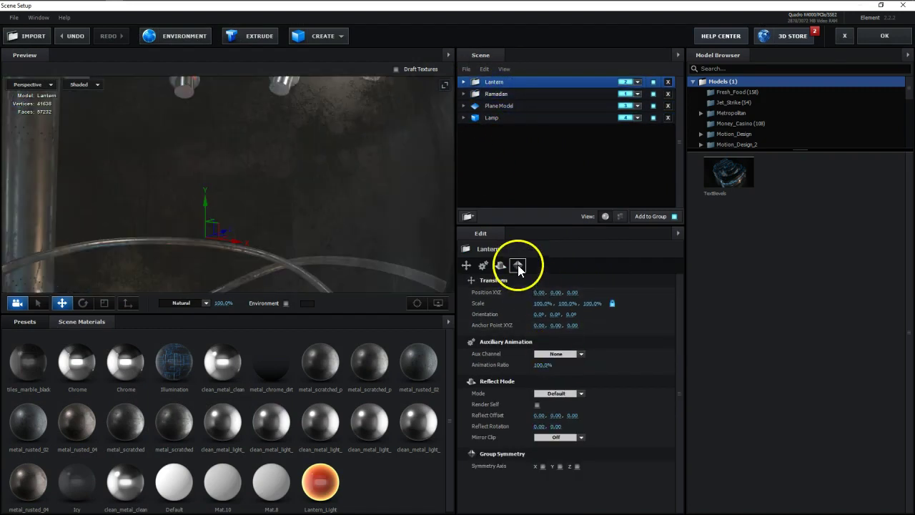
pyautogui.click(519, 266)
pyautogui.click(559, 293)
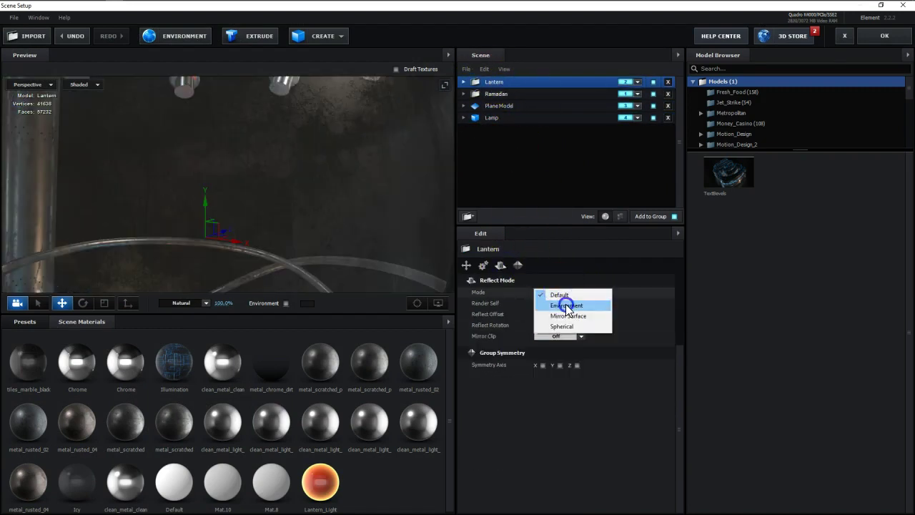
pyautogui.click(565, 304)
pyautogui.click(463, 82)
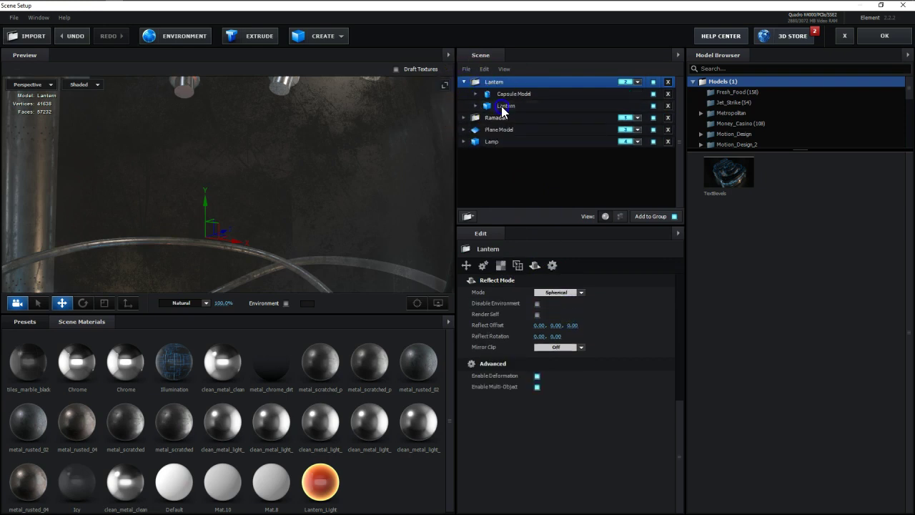
pyautogui.click(504, 106)
pyautogui.click(565, 292)
pyautogui.click(566, 305)
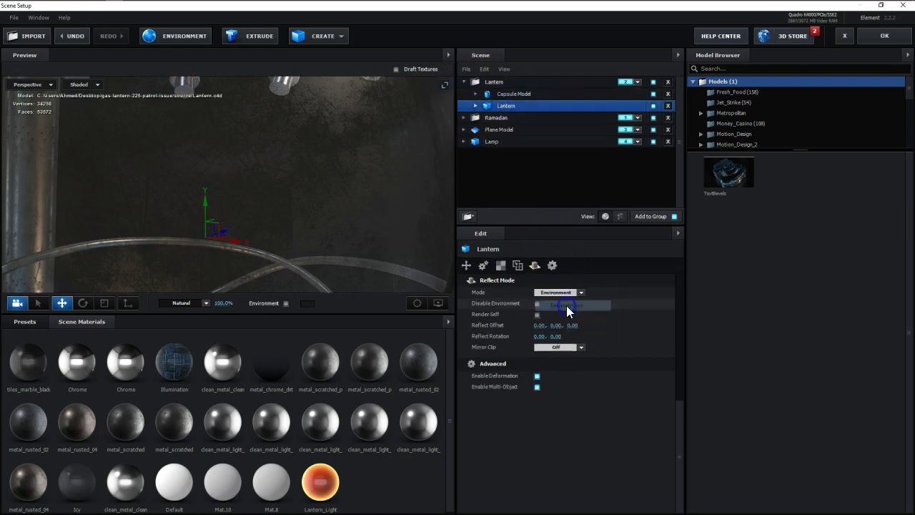
pyautogui.click(521, 96)
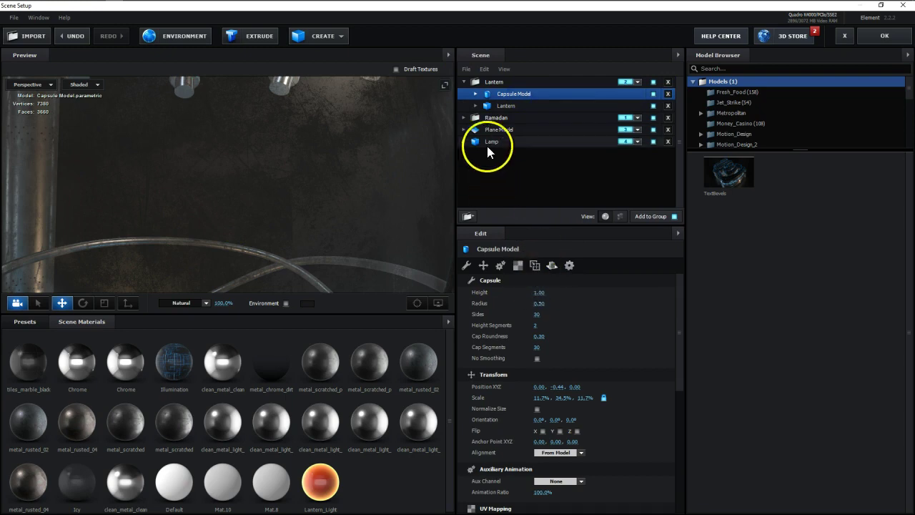
pyautogui.click(885, 35)
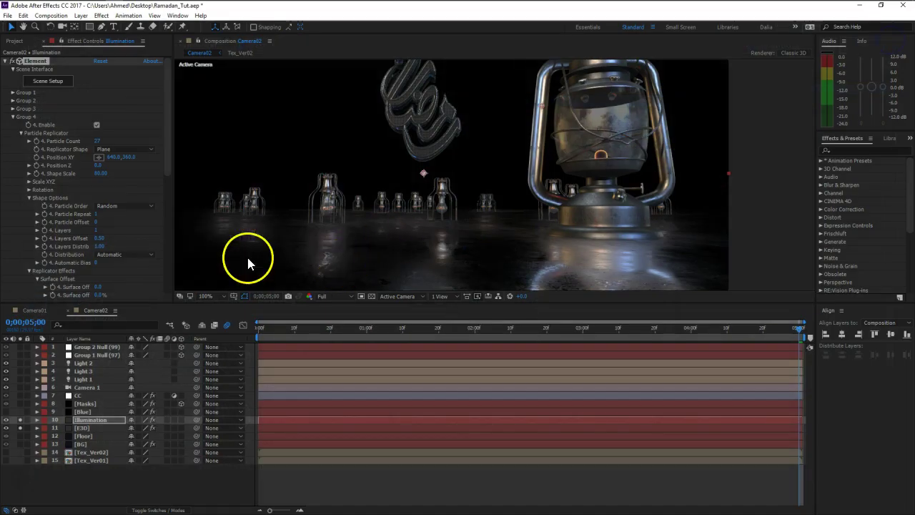
# Step: Make the Illumination layer's Element output show only the Illumination pass
pyautogui.click(13, 117)
pyautogui.click(13, 174)
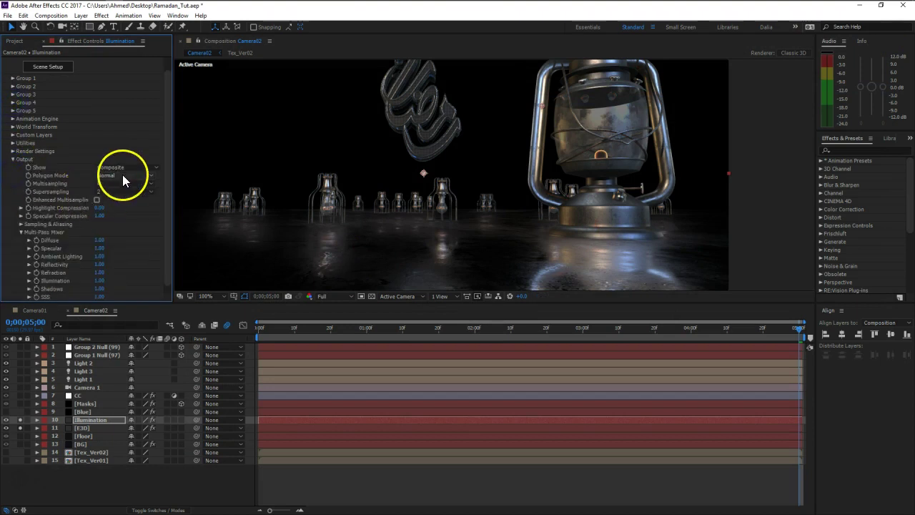
pyautogui.click(123, 168)
pyautogui.click(132, 283)
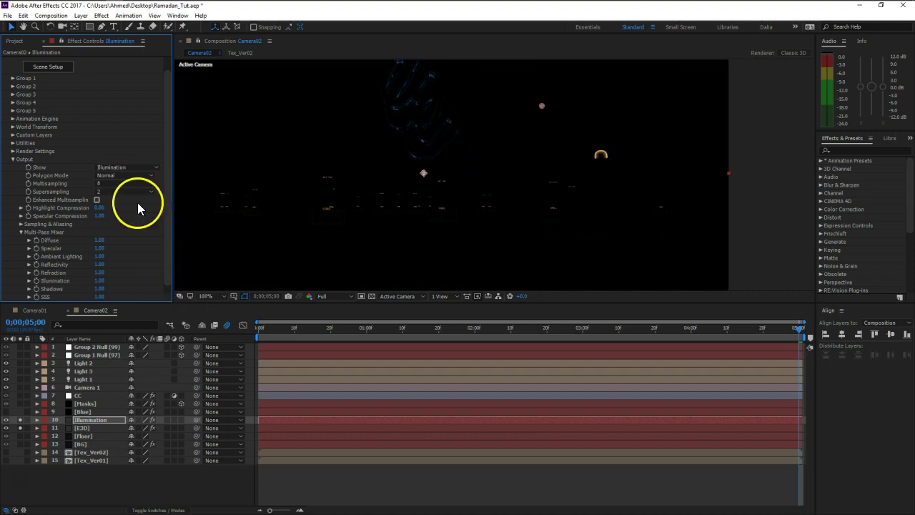
# Step: Set Illumination to 2 in the Multi-Pass Mixer of the Illumination layer
pyautogui.scroll(-1, 23, 248)
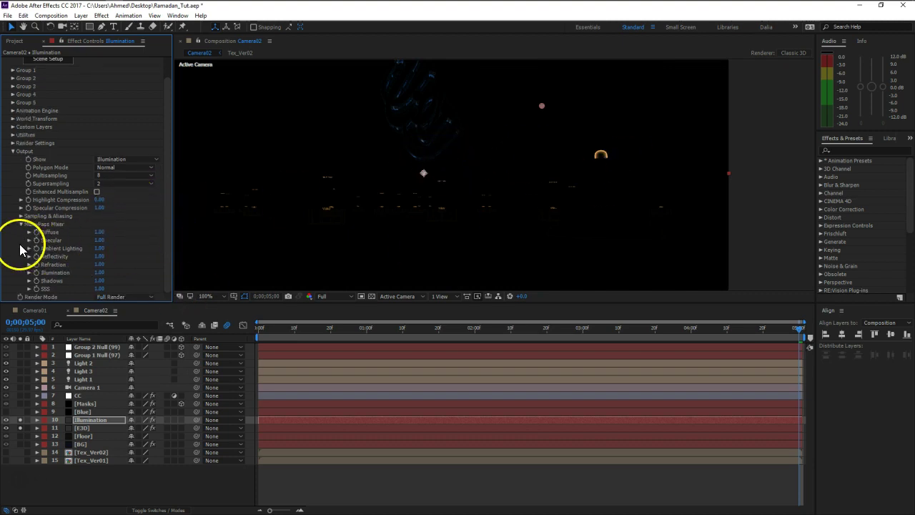
pyautogui.click(12, 143)
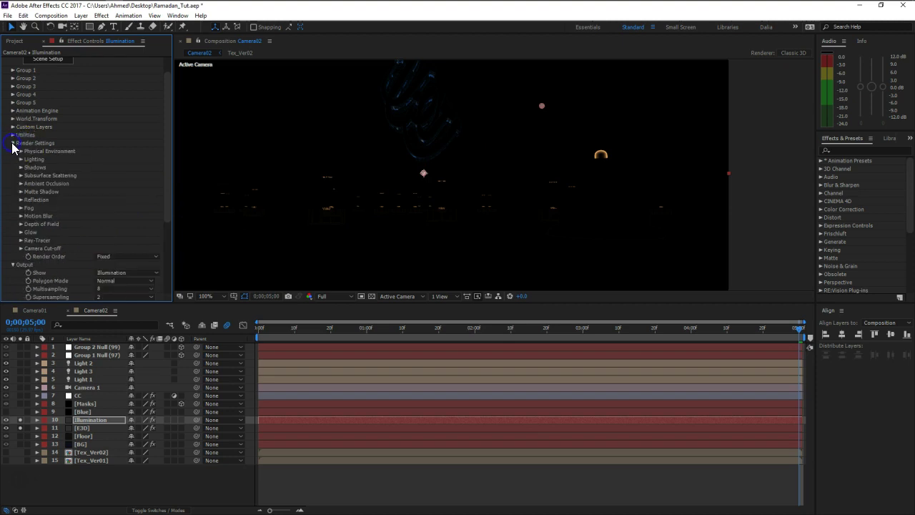
pyautogui.click(12, 143)
pyautogui.click(20, 223)
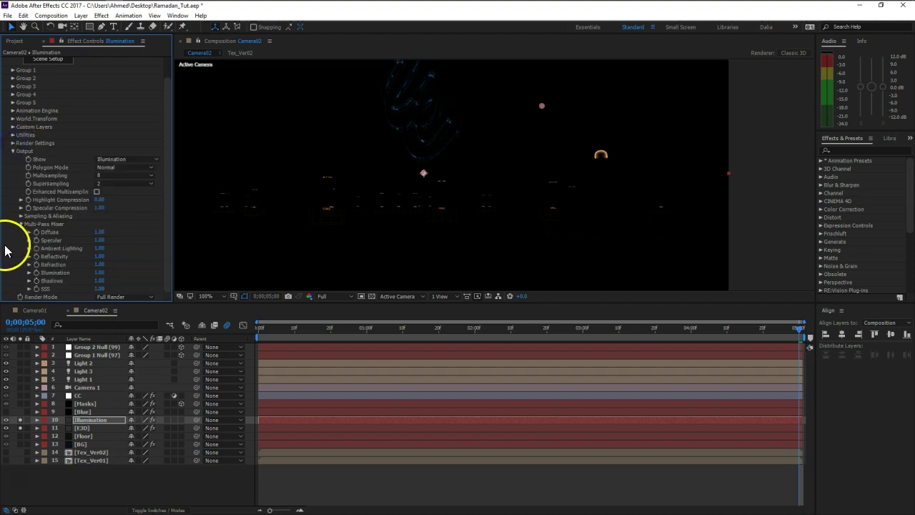
pyautogui.click(99, 272)
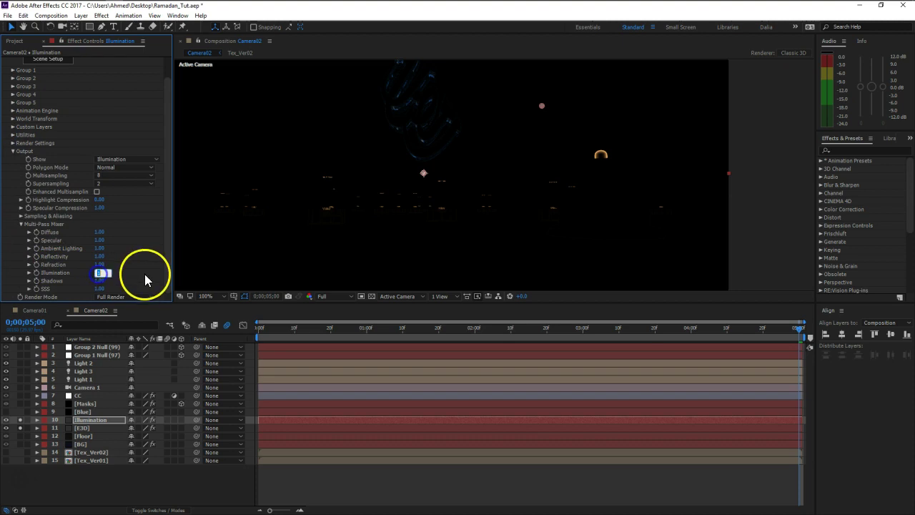
pyautogui.write('2')
pyautogui.press('Return')
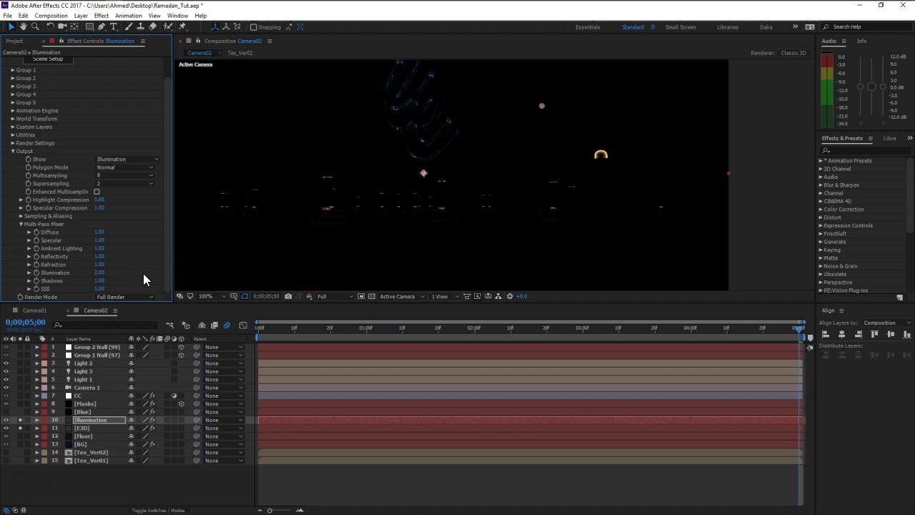
# Step: Toggle ambient occlusion and turn off shadows in the Illumination layer's Element render settings
pyautogui.click(12, 151)
pyautogui.click(13, 165)
pyautogui.click(21, 206)
pyautogui.click(96, 192)
pyautogui.click(96, 192)
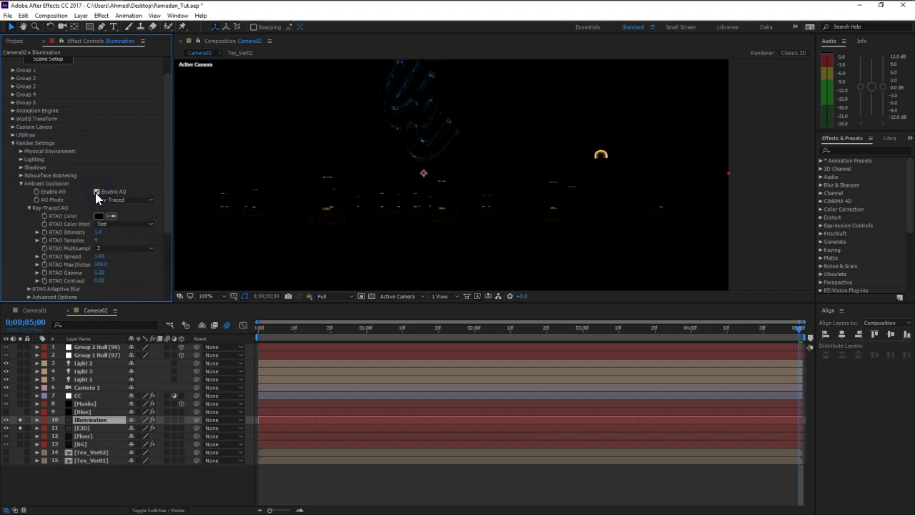
pyautogui.click(21, 184)
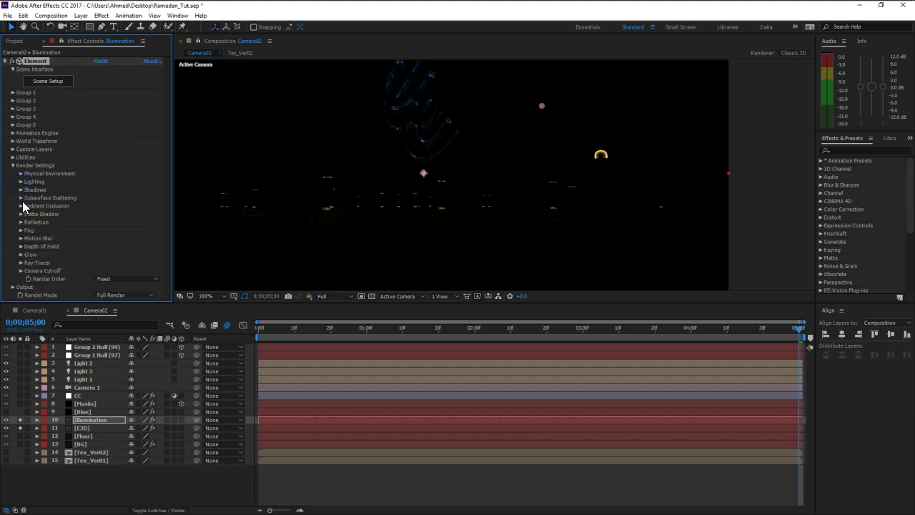
pyautogui.click(21, 189)
pyautogui.click(97, 198)
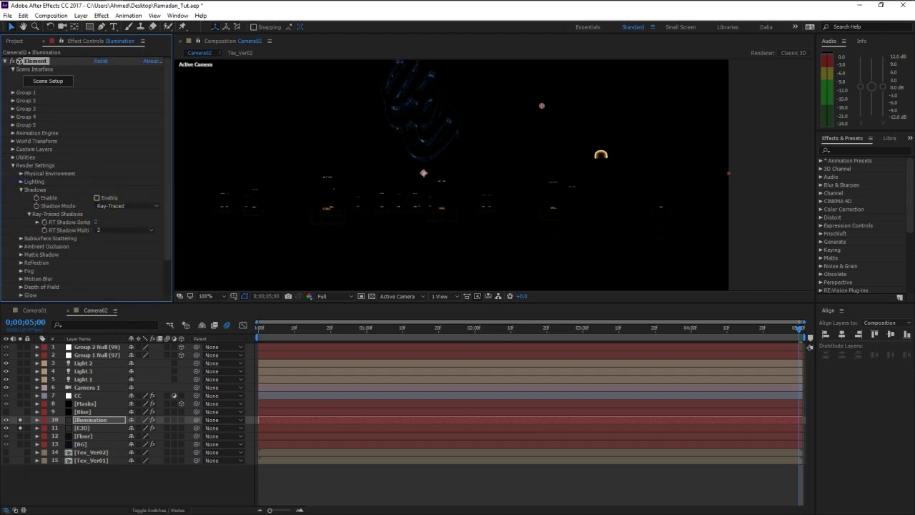
pyautogui.click(21, 190)
pyautogui.click(12, 165)
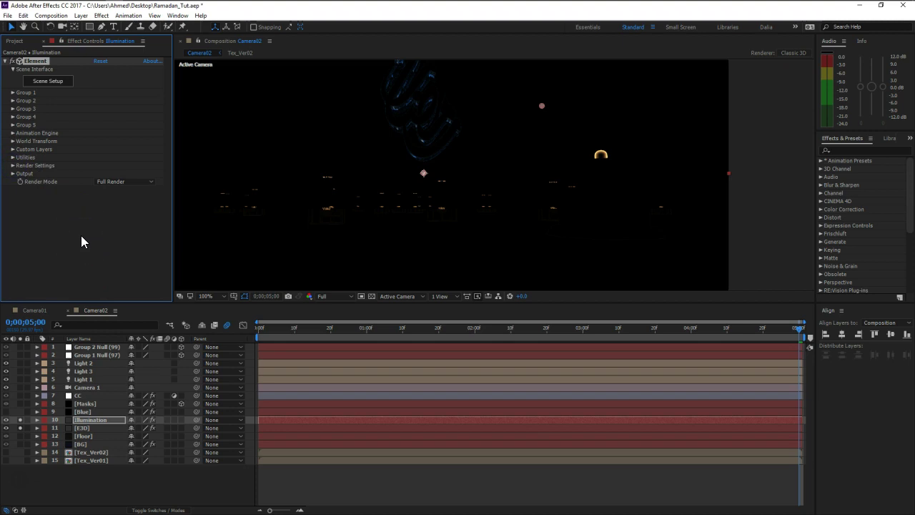
# Step: Add a Glow effect to the Illumination layer
pyautogui.hotkey('ctrl', 'space')
pyautogui.write('Gl')
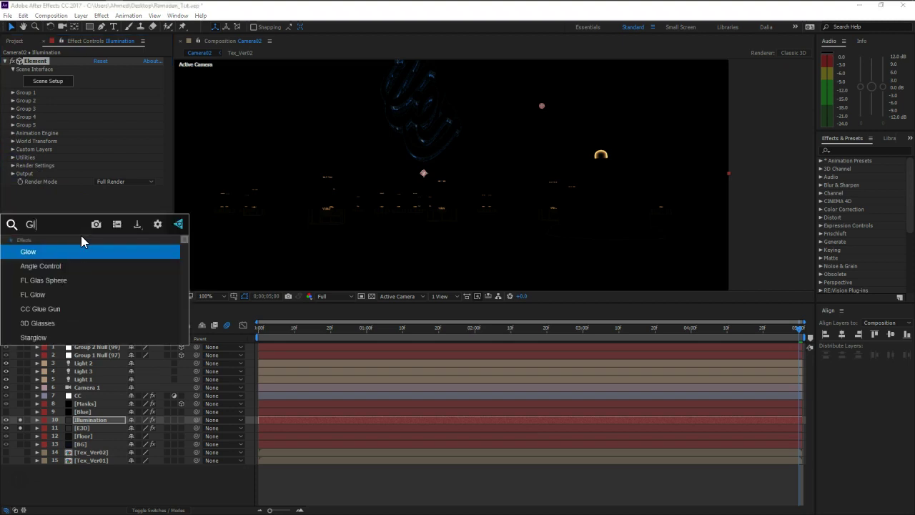
pyautogui.write('ow')
pyautogui.click(101, 250)
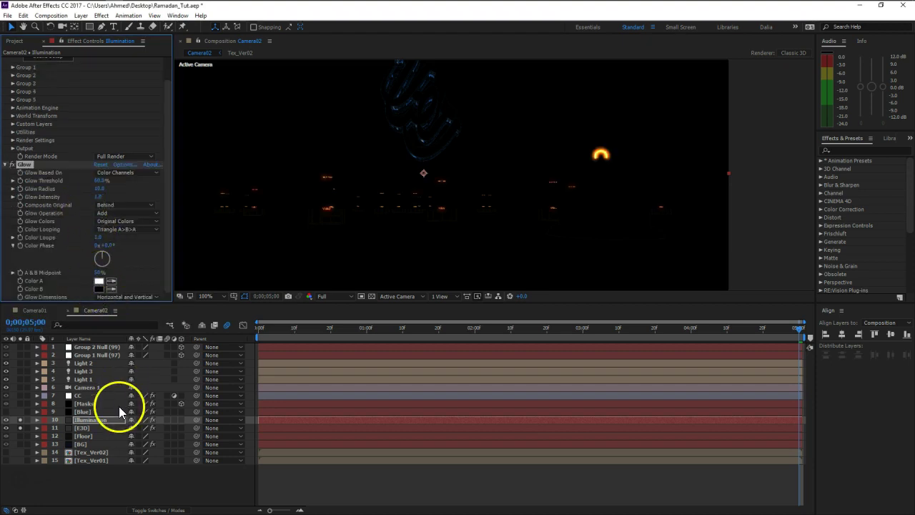
# Step: Set the Illumination layer's blending mode to Add
pyautogui.press('F4')
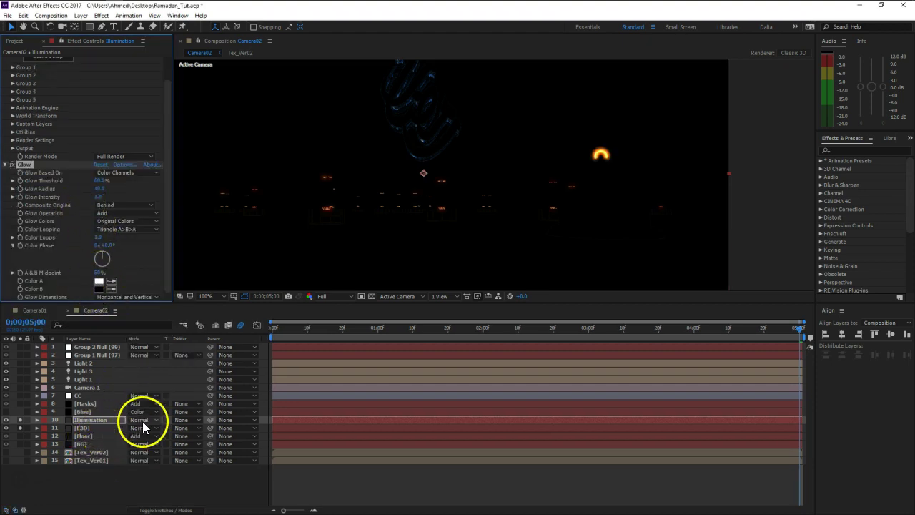
pyautogui.click(139, 421)
pyautogui.click(173, 200)
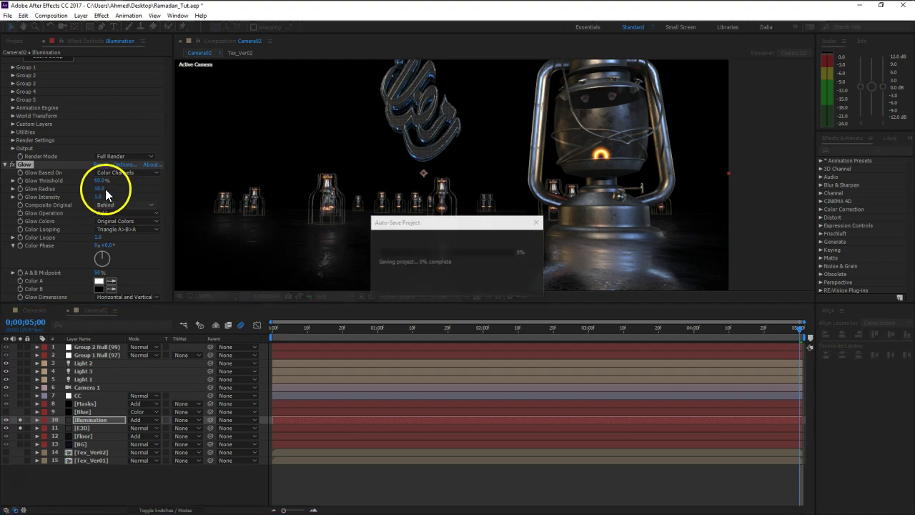
# Step: Lower the Glow Threshold on the Illumination layer to 11%
pyautogui.moveTo(103, 184); pyautogui.dragTo(44, 187)
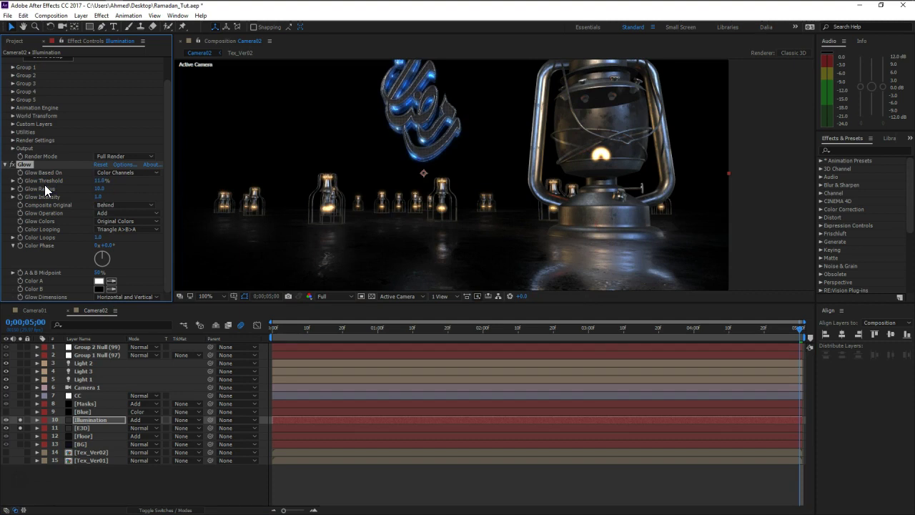
# Step: Set the Illumination layer's Glow to intensity 0.1, radius 52 and threshold 0%
pyautogui.click(98, 188)
pyautogui.write('15')
pyautogui.press('Tab')
pyautogui.write('2')
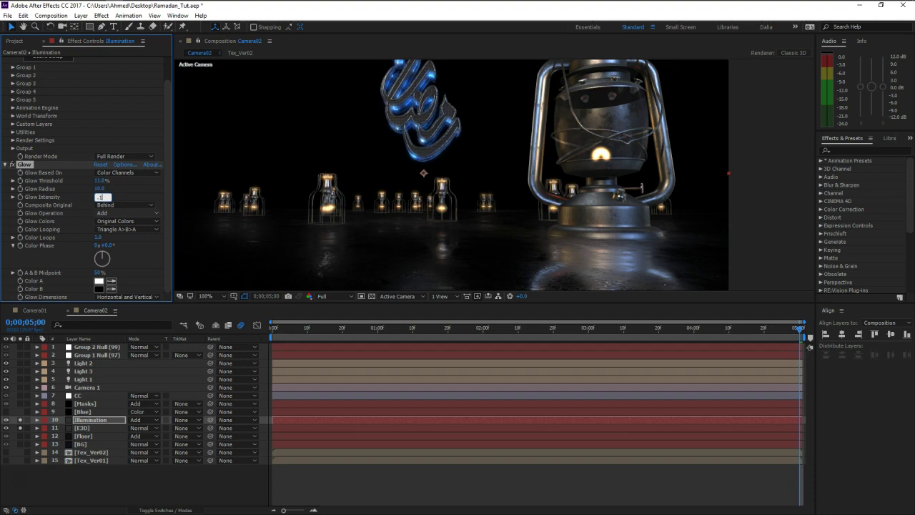
pyautogui.press('Return')
pyautogui.moveTo(95, 178); pyautogui.dragTo(119, 189)
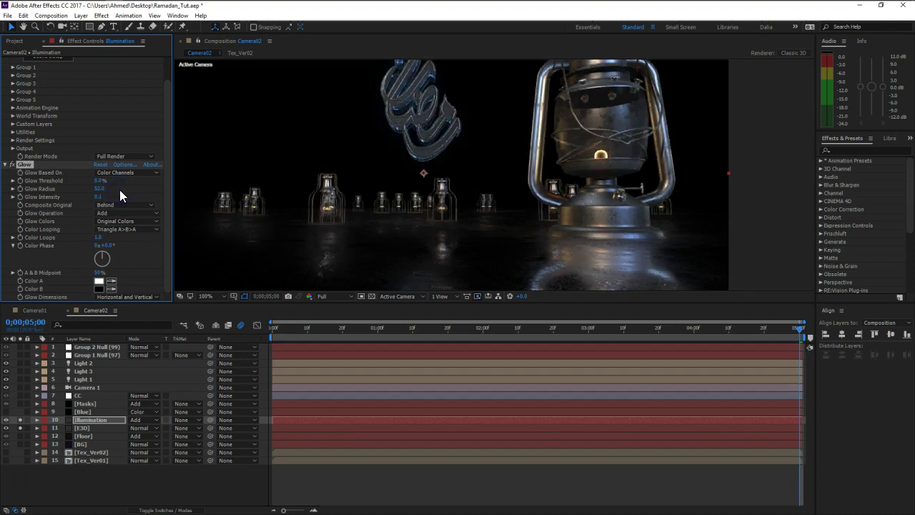
# Step: Duplicate the Glow effect on the Illumination layer and set the copy's radius to 99 and intensity to 0.2
pyautogui.hotkey('ctrl', 'd')
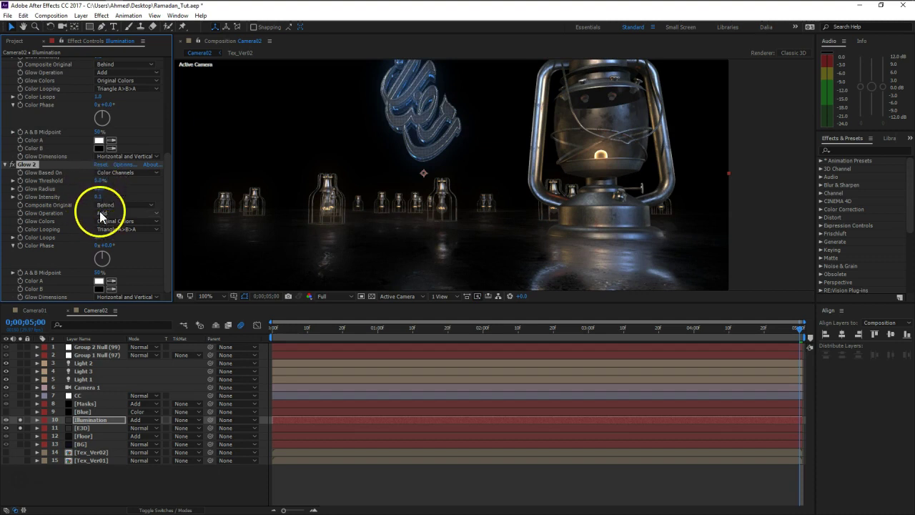
pyautogui.moveTo(98, 202); pyautogui.dragTo(15, 166)
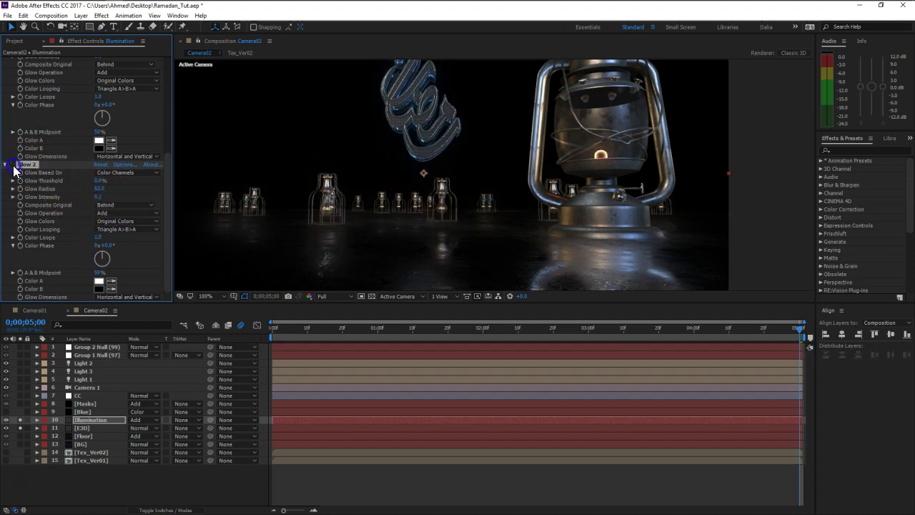
pyautogui.click(13, 165)
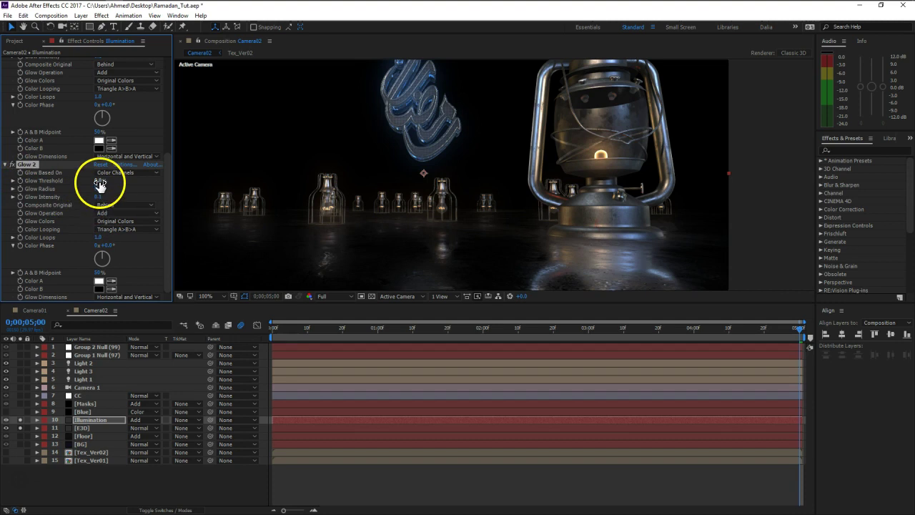
pyautogui.moveTo(101, 200); pyautogui.dragTo(122, 188)
pyautogui.press('Return')
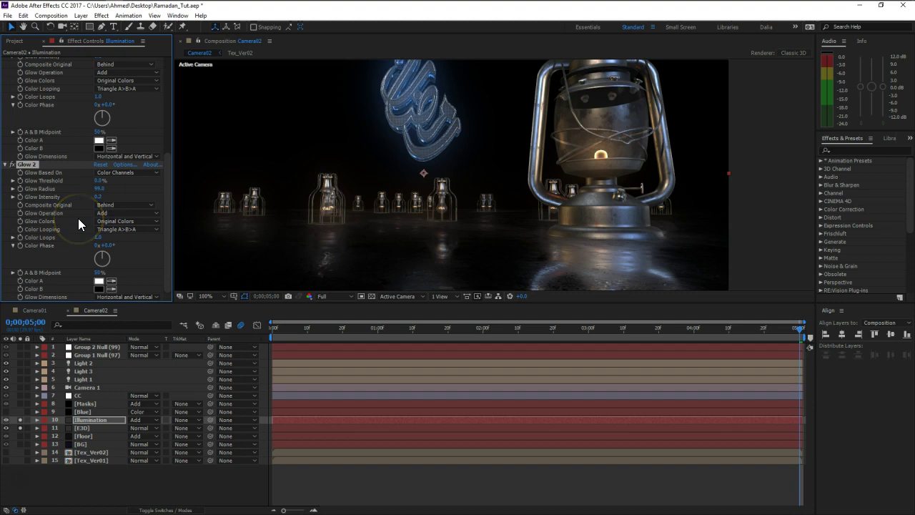
pyautogui.hotkey('ctrl', 'd')
pyautogui.click(83, 245)
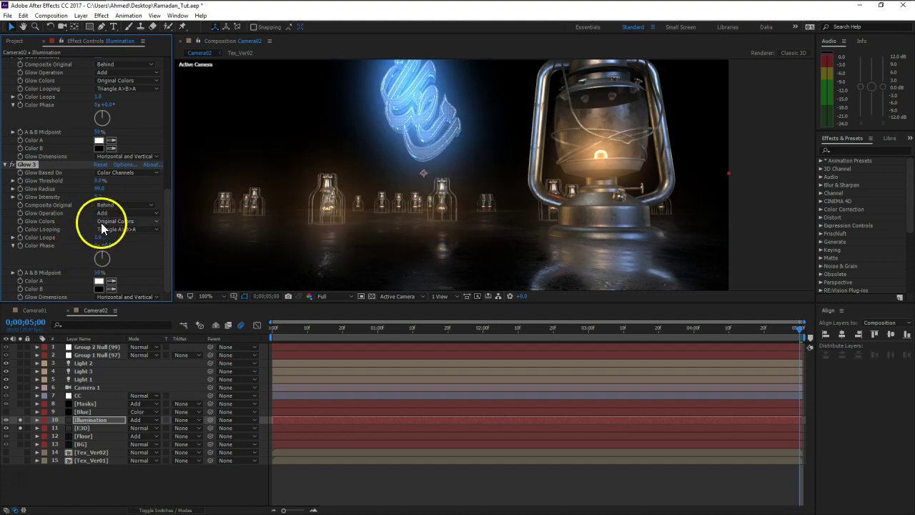
pyautogui.click(38, 164)
pyautogui.press('Delete')
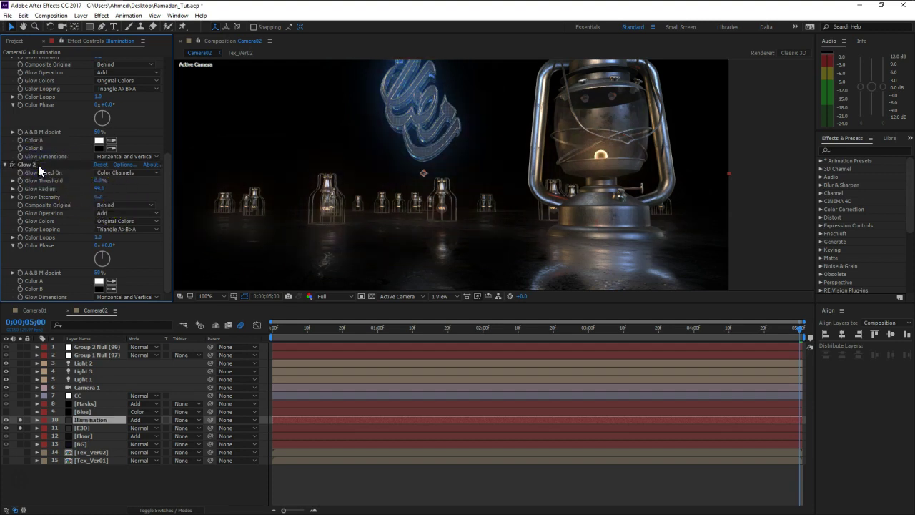
# Step: Add an Exposure effect to the Illumination layer and set its master exposure to 2.00
pyautogui.hotkey('ctrl', 'space')
pyautogui.write('expo')
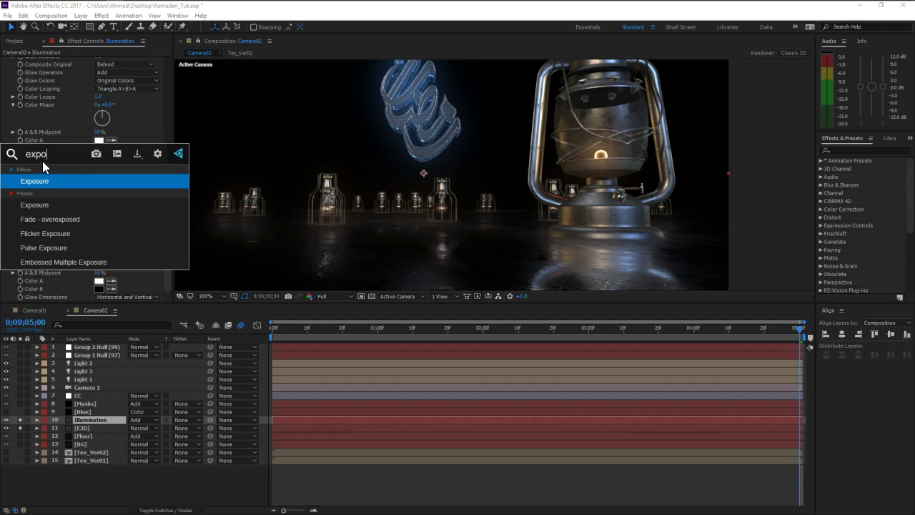
pyautogui.click(57, 181)
pyautogui.moveTo(98, 248); pyautogui.dragTo(98, 252)
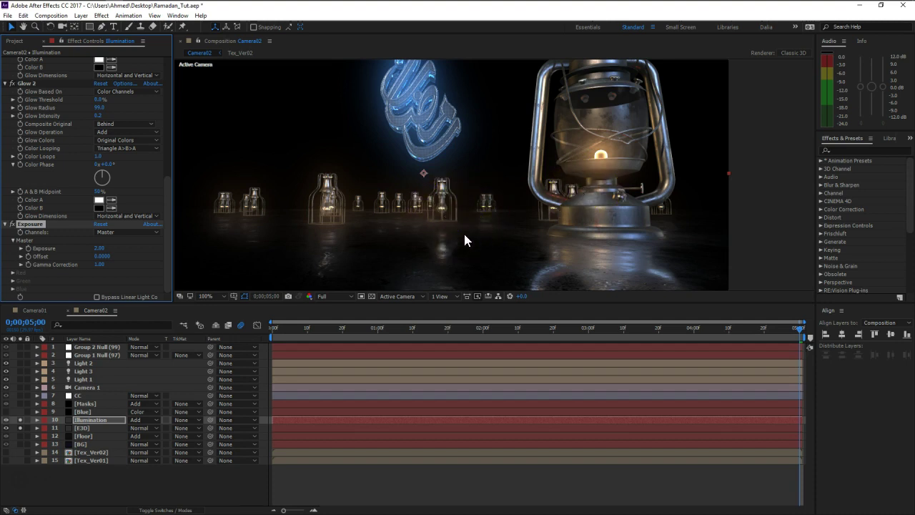
# Step: Set the first Glow's intensity to 0.2 and its radius to 35 on the Illumination layer
pyautogui.scroll(6, 45, 154)
pyautogui.click(98, 125)
pyautogui.write('.2')
pyautogui.press('Return')
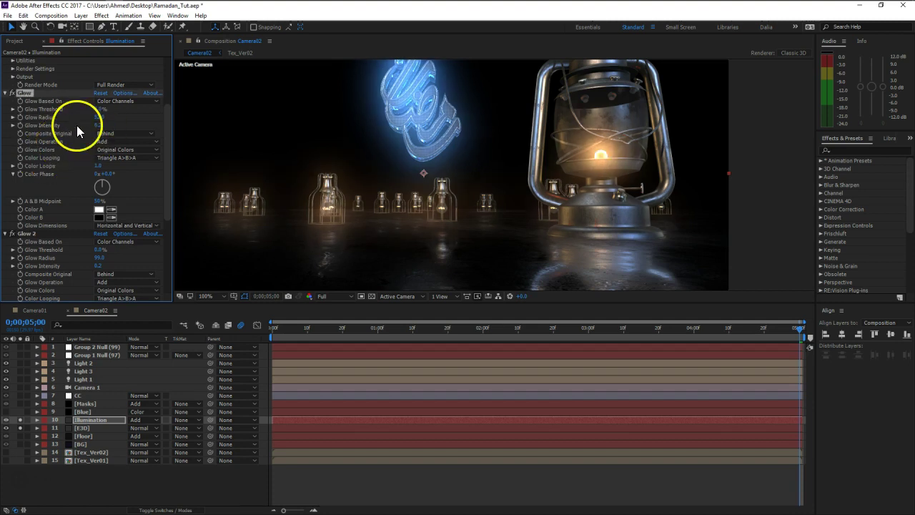
pyautogui.moveTo(98, 117); pyautogui.dragTo(92, 117)
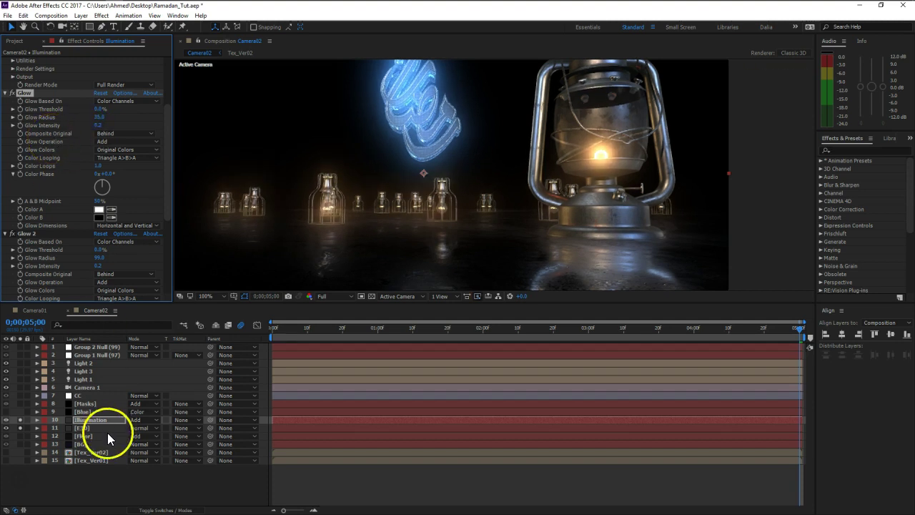
# Step: Toggle solo on the CC layer and on the Illumination layer to compare the lighting with and without each
pyautogui.click(23, 397)
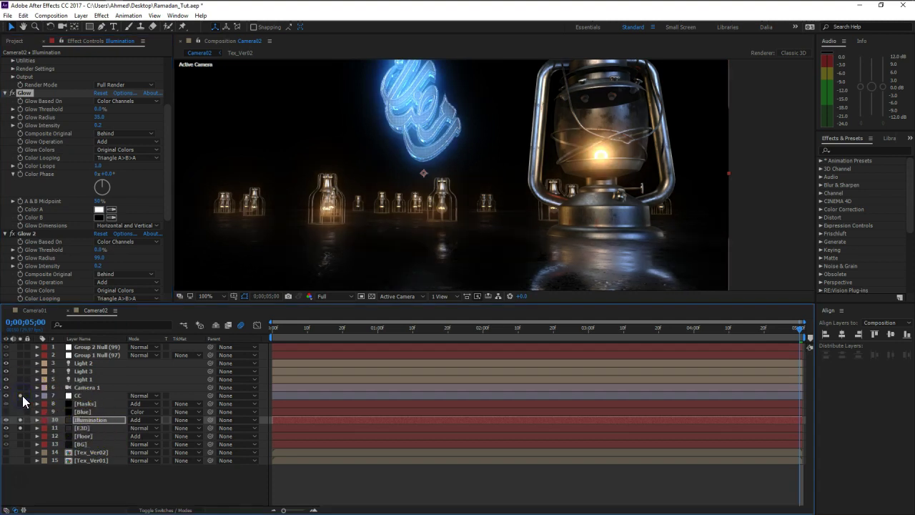
pyautogui.click(23, 395)
pyautogui.click(22, 396)
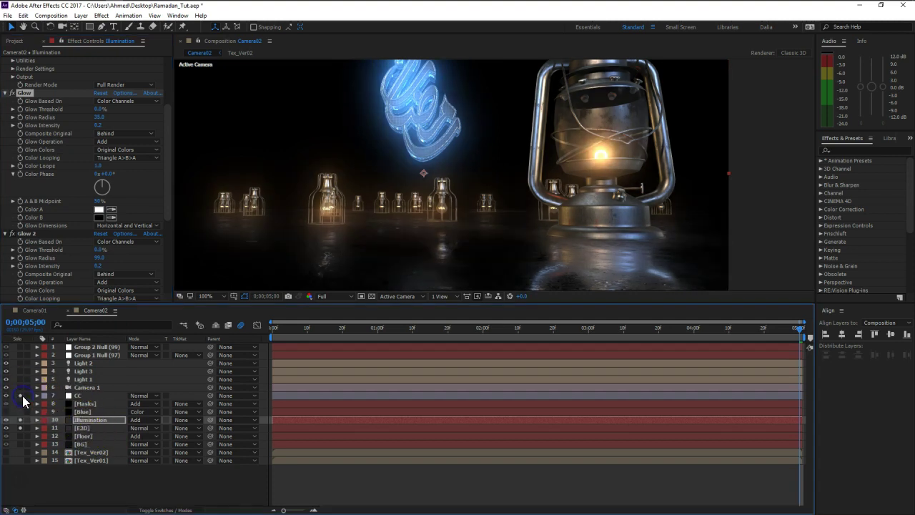
pyautogui.click(23, 396)
pyautogui.click(96, 419)
pyautogui.click(21, 419)
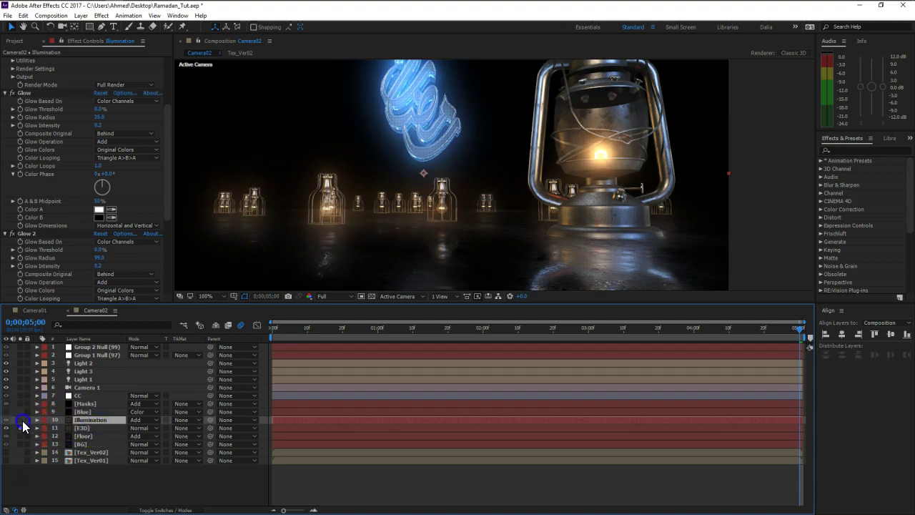
pyautogui.click(22, 422)
# Step: Set the first Glow's radius to 38 on the Illumination layer
pyautogui.scroll(5, 82, 124)
pyautogui.scroll(-5, 81, 128)
pyautogui.moveTo(99, 109)
pyautogui.mouseDown()
pyautogui.moveTo(113, 109)
pyautogui.moveTo(82, 107)
pyautogui.moveTo(106, 108)
pyautogui.mouseUp()
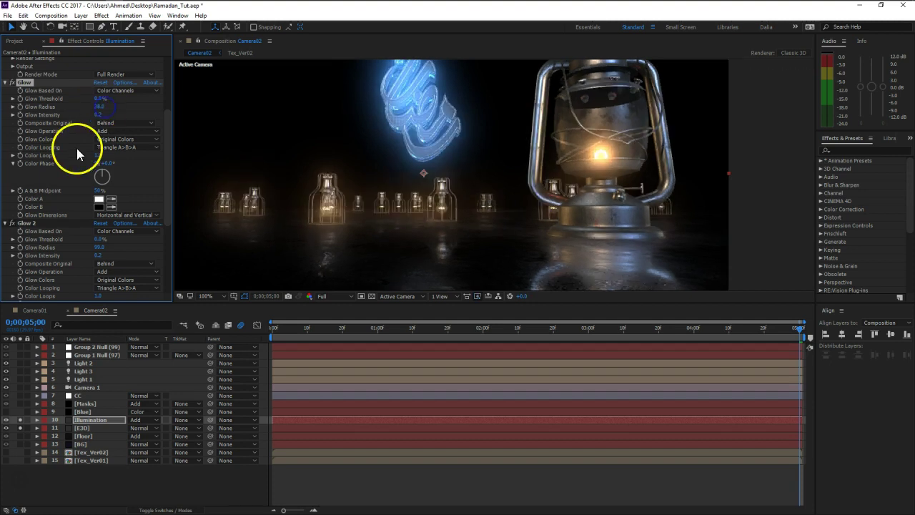
# Step: Lower the second Glow's intensity to 0.1 and its radius to about 58
pyautogui.scroll(-2, 64, 236)
pyautogui.click(101, 212)
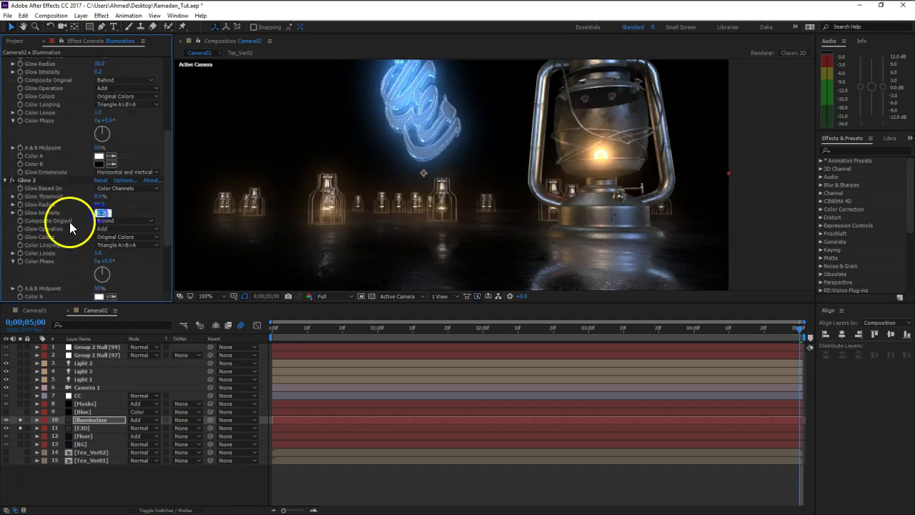
pyautogui.write('0.1')
pyautogui.press('Return')
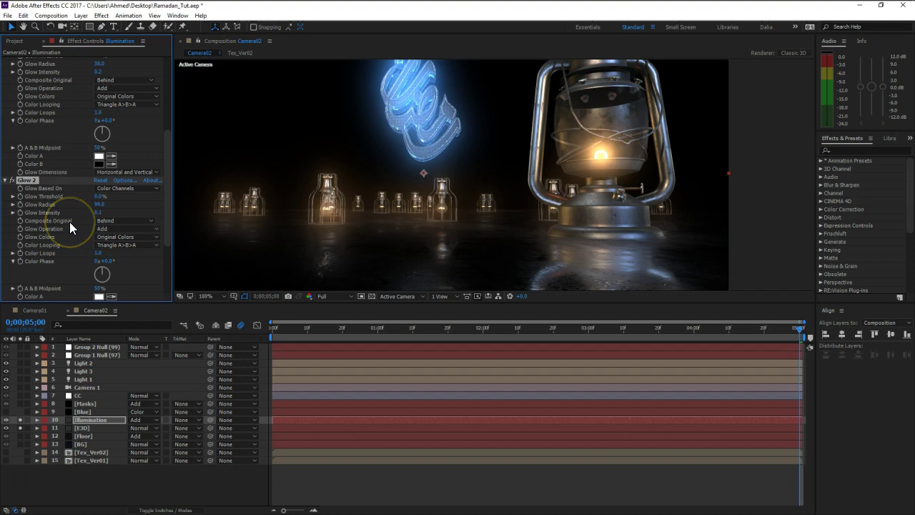
pyautogui.moveTo(99, 204)
pyautogui.mouseDown()
pyautogui.moveTo(67, 206)
pyautogui.moveTo(119, 206)
pyautogui.moveTo(108, 205)
pyautogui.mouseUp()
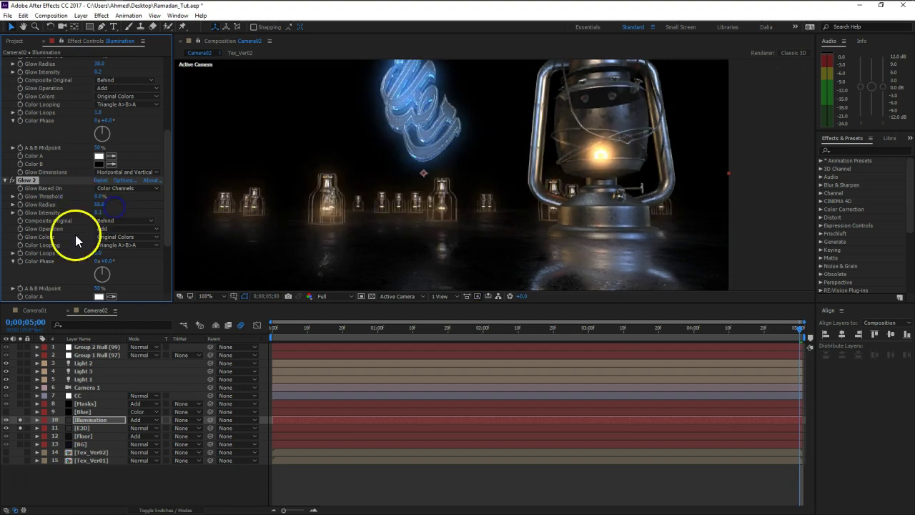
# Step: Add a third Glow after the Exposure effect, with a threshold of about 3.9% and a radius of about 618
pyautogui.scroll(-3, 45, 259)
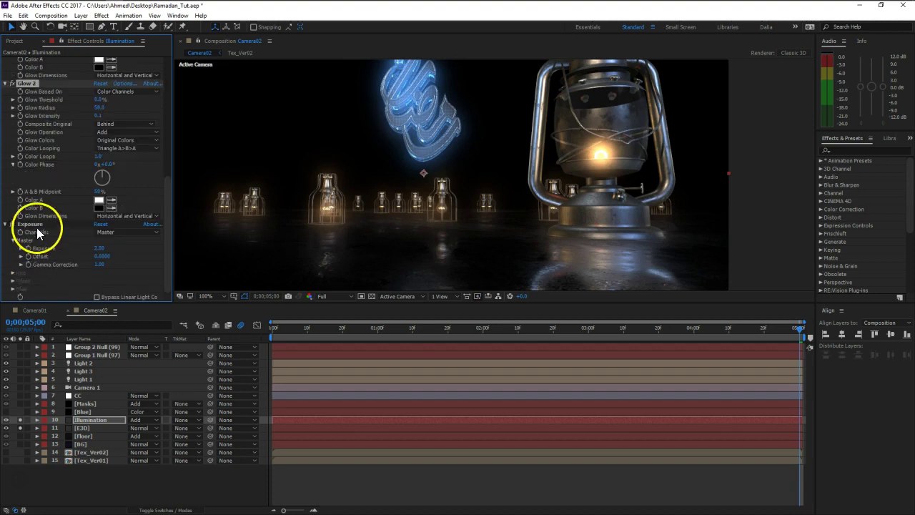
pyautogui.hotkey('ctrl', 'space')
pyautogui.write('glo')
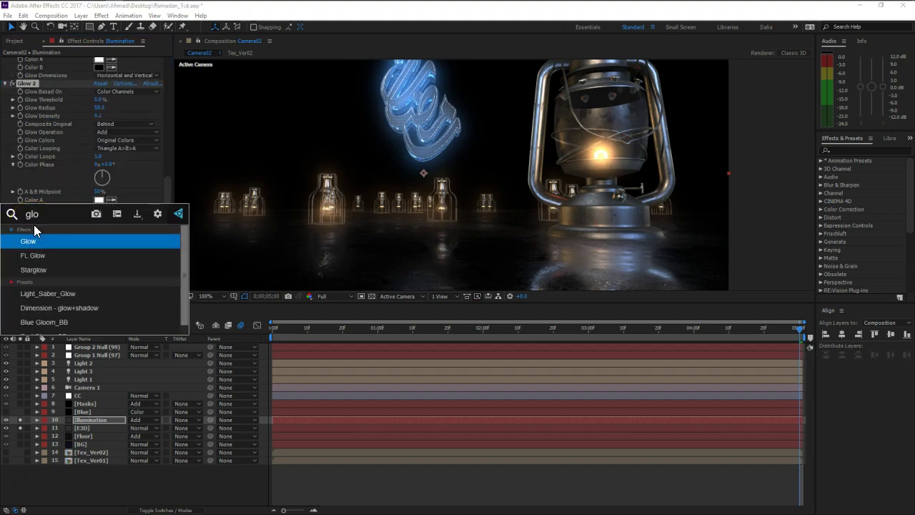
pyautogui.press('Return')
pyautogui.click(101, 198)
pyautogui.click(120, 194)
pyautogui.moveTo(100, 182); pyautogui.dragTo(30, 182)
pyautogui.moveTo(100, 190); pyautogui.dragTo(399, 196)
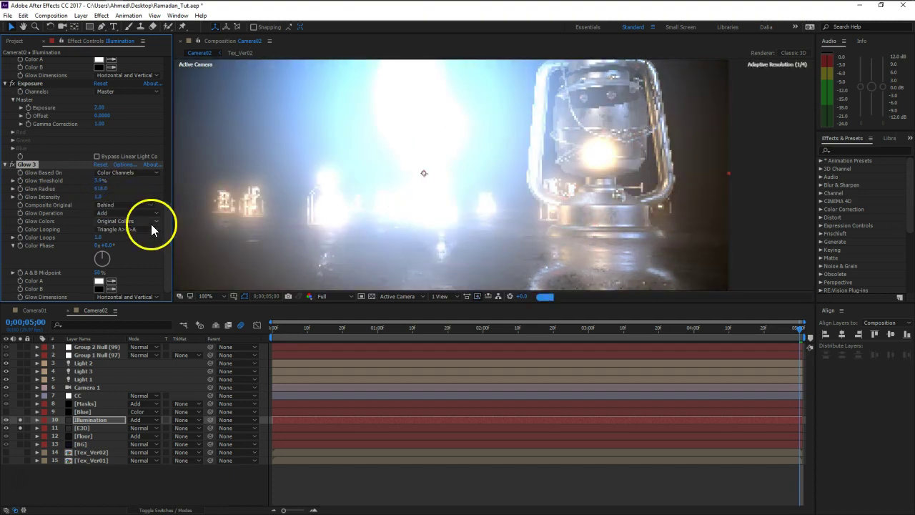
# Step: Set the third Glow's intensity to 0.2, its radius to about 458 and its threshold to 0%
pyautogui.hotkey('ctrl', 'z')
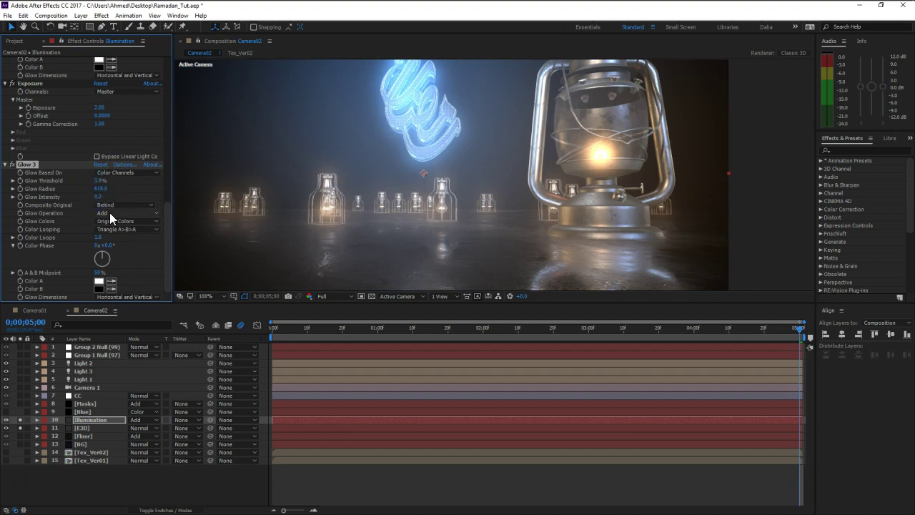
pyautogui.moveTo(78, 191); pyautogui.dragTo(30, 200)
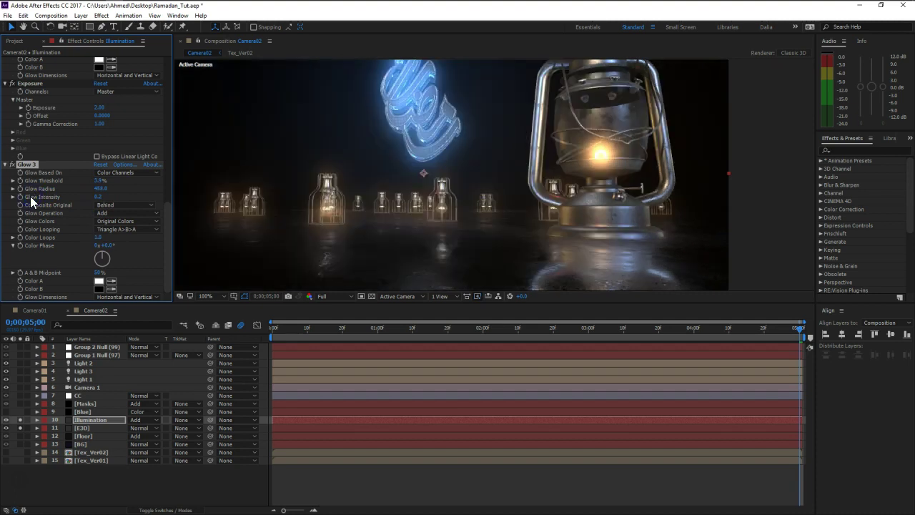
pyautogui.scroll(-2, 497, 160)
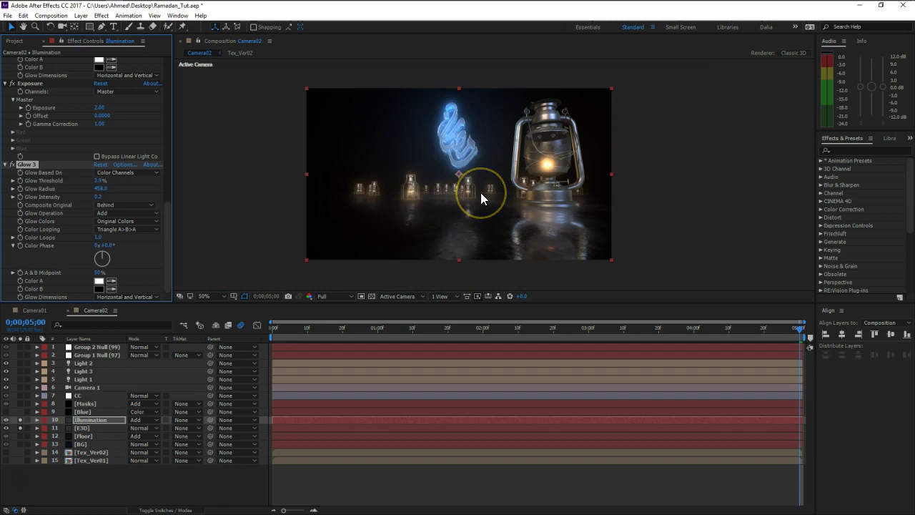
pyautogui.scroll(2, 481, 193)
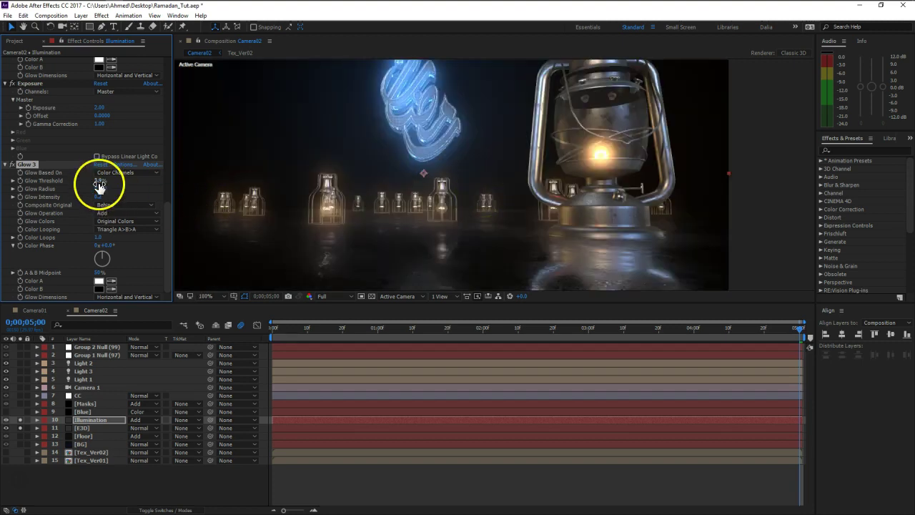
pyautogui.moveTo(98, 184); pyautogui.dragTo(86, 185)
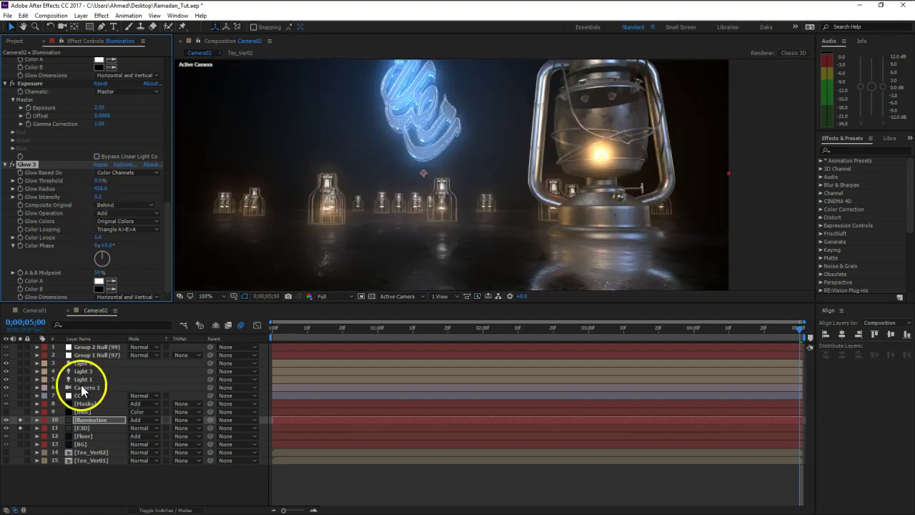
# Step: Select the Blue layer and turn on its visibility
pyautogui.click(81, 413)
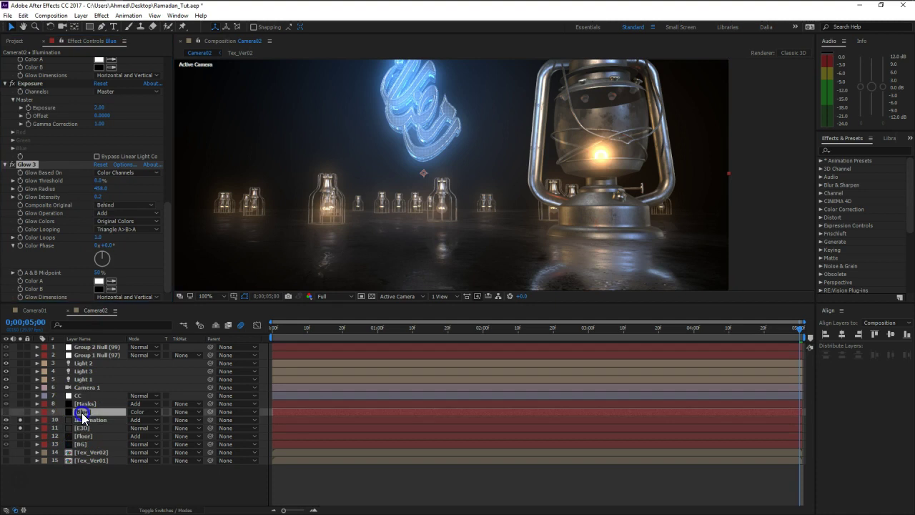
pyautogui.click(7, 419)
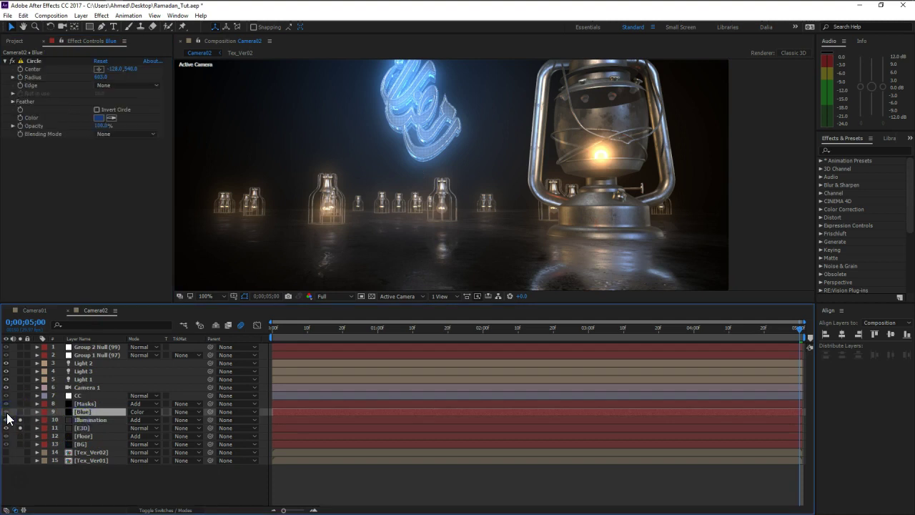
pyautogui.click(19, 412)
pyautogui.click(6, 412)
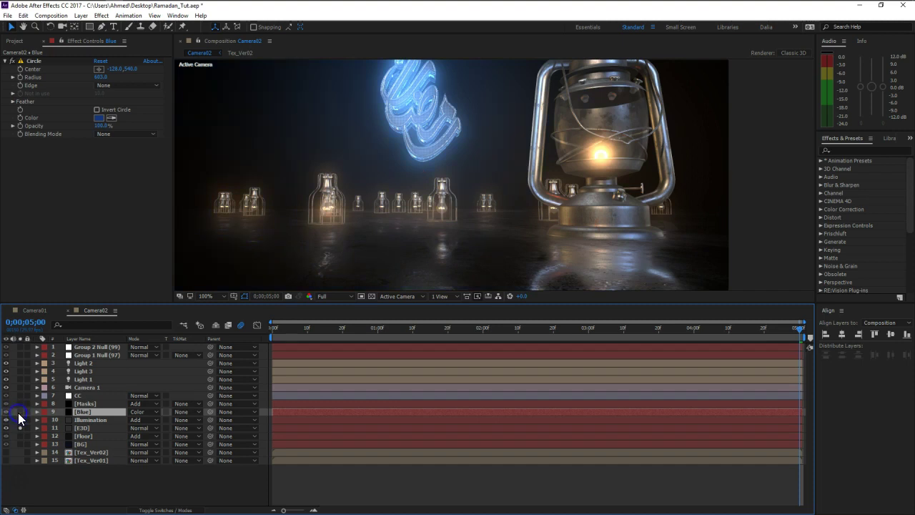
# Step: Solo the Masks and Blue layers together with the Illumination and E3D layers
pyautogui.click(82, 403)
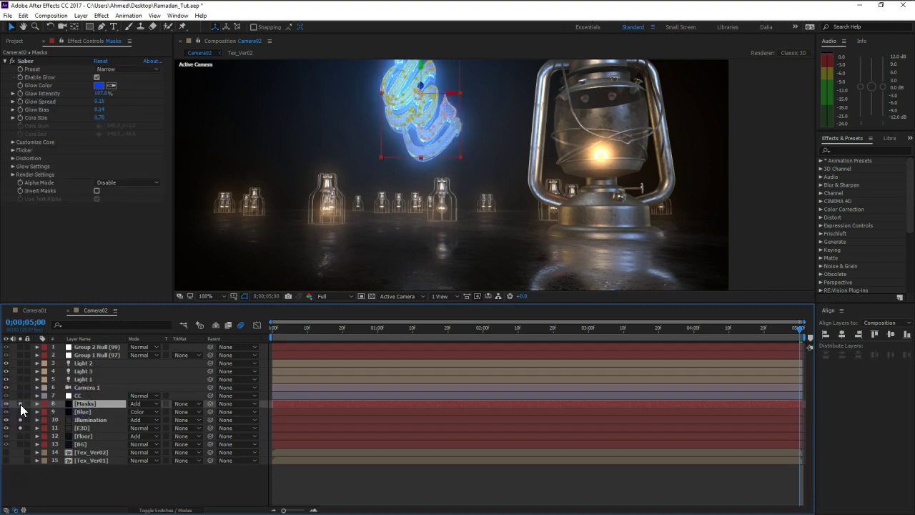
pyautogui.click(50, 460)
pyautogui.click(114, 472)
pyautogui.click(24, 414)
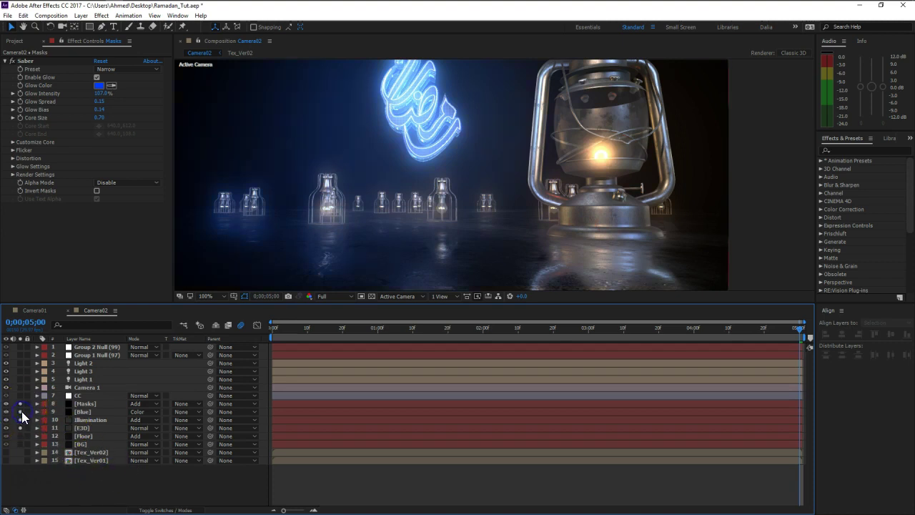
# Step: Solo the CC, BG and Floor layers in addition to the layers that are already soloed
pyautogui.click(21, 399)
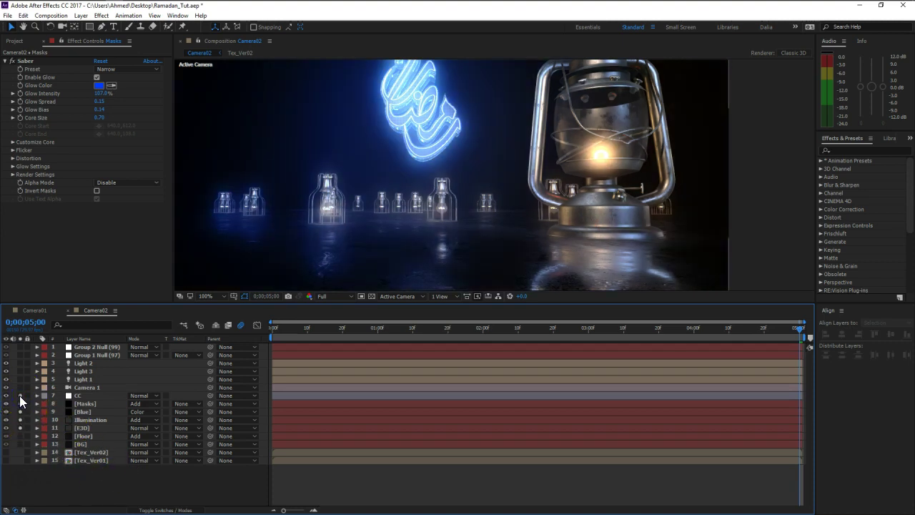
pyautogui.scroll(-2, 358, 221)
pyautogui.scroll(2, 381, 214)
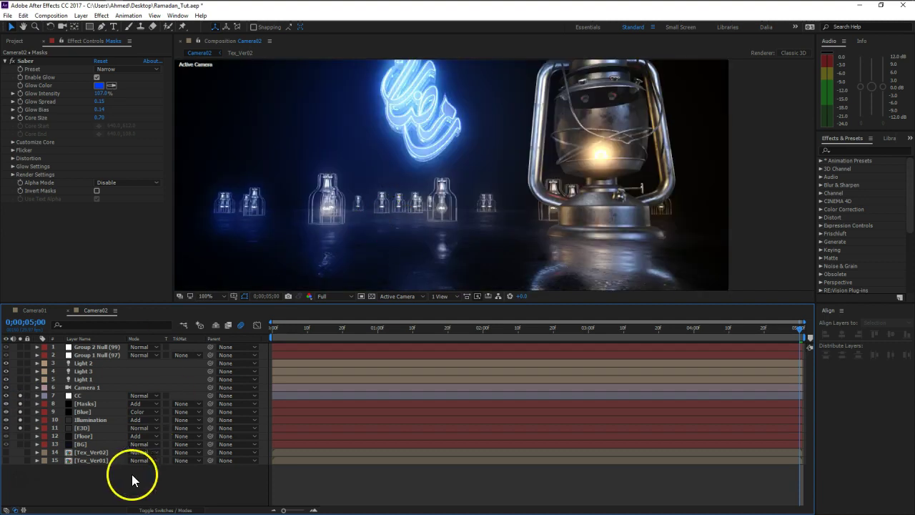
pyautogui.click(88, 442)
pyautogui.click(20, 444)
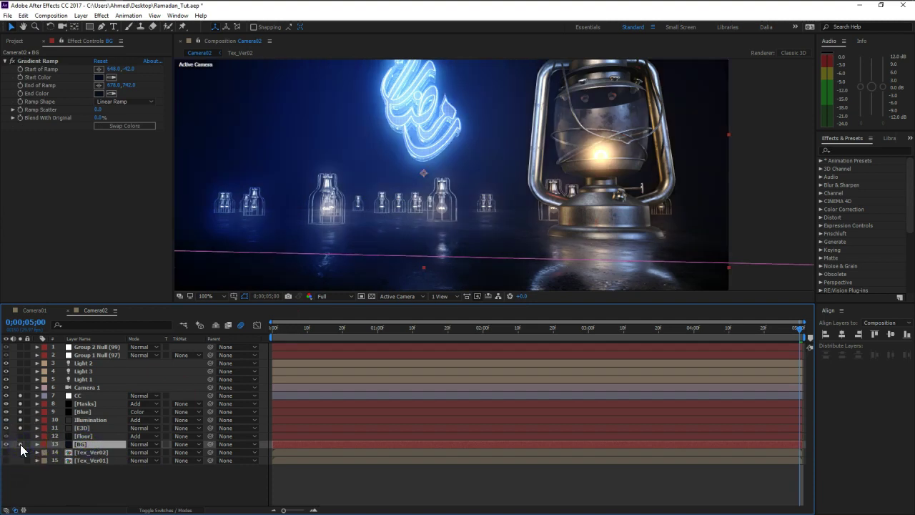
pyautogui.click(20, 436)
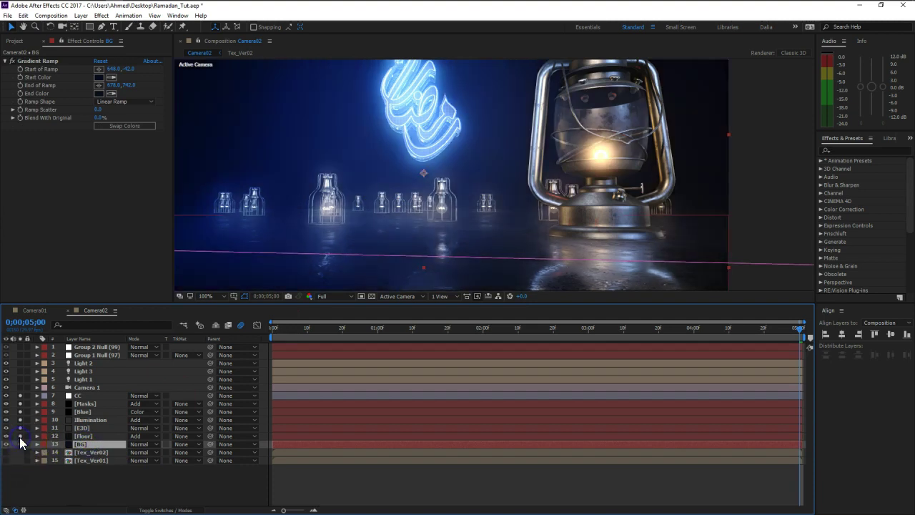
pyautogui.click(85, 475)
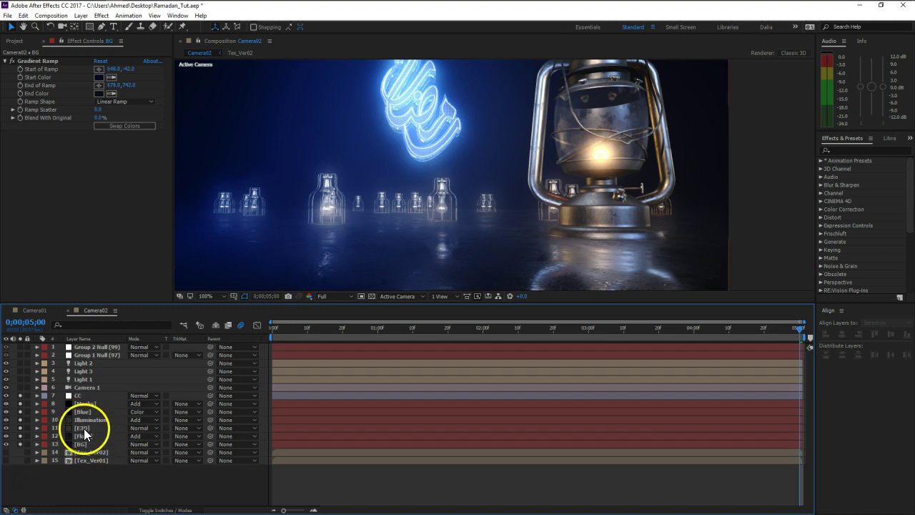
# Step: Turn off solo on every layer in the Camera02 composition
pyautogui.click(84, 428)
pyautogui.click(22, 427)
pyautogui.moveTo(22, 422); pyautogui.dragTo(21, 396)
pyautogui.click(101, 480)
# Step: Duplicate the E3D layer, rename the copy Glass and place it directly above the Illumination layer
pyautogui.click(80, 428)
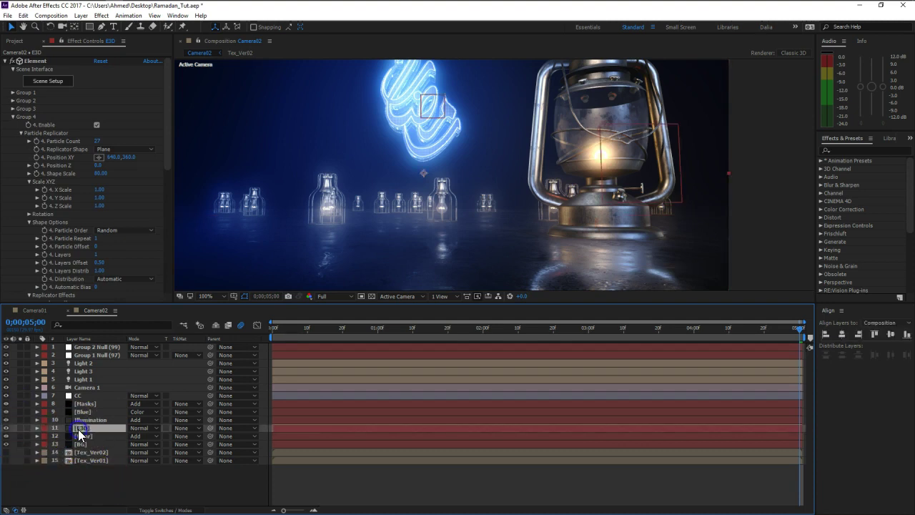
pyautogui.hotkey('ctrl', 'd')
pyautogui.press('Return')
pyautogui.write('Glass')
pyautogui.press('Return')
pyautogui.moveTo(81, 432); pyautogui.dragTo(86, 419)
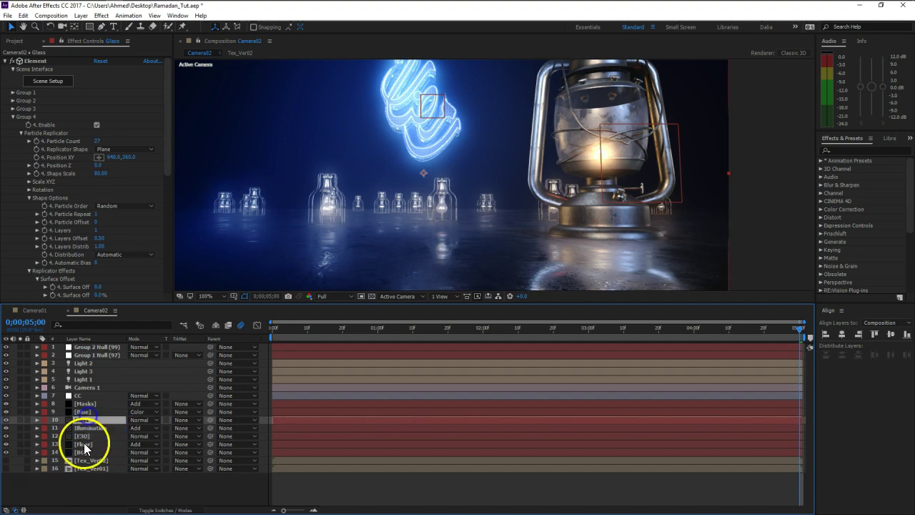
# Step: Examine the Plane Model and Ramadan objects in the Glass layer's Element scene setup, including Ramadan's reflect mode, and return to the composition
pyautogui.click(45, 82)
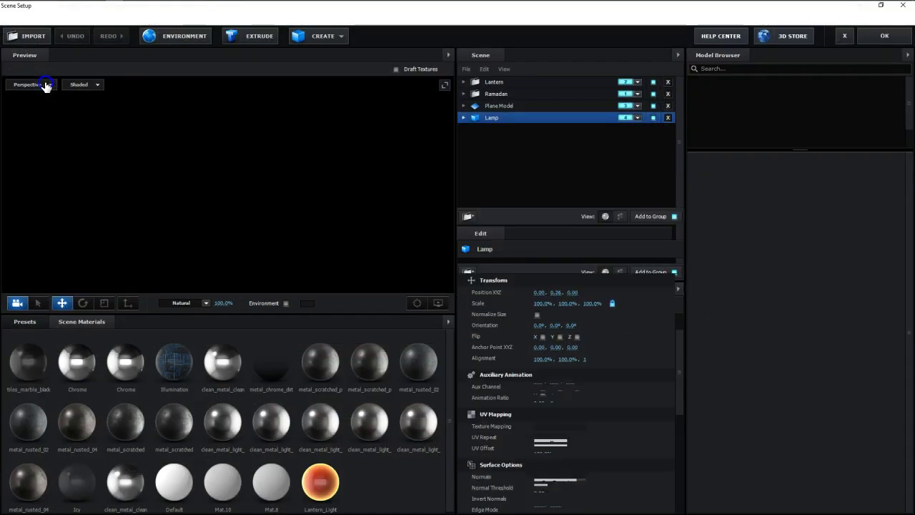
pyautogui.click(537, 271)
pyautogui.click(562, 293)
pyautogui.click(509, 107)
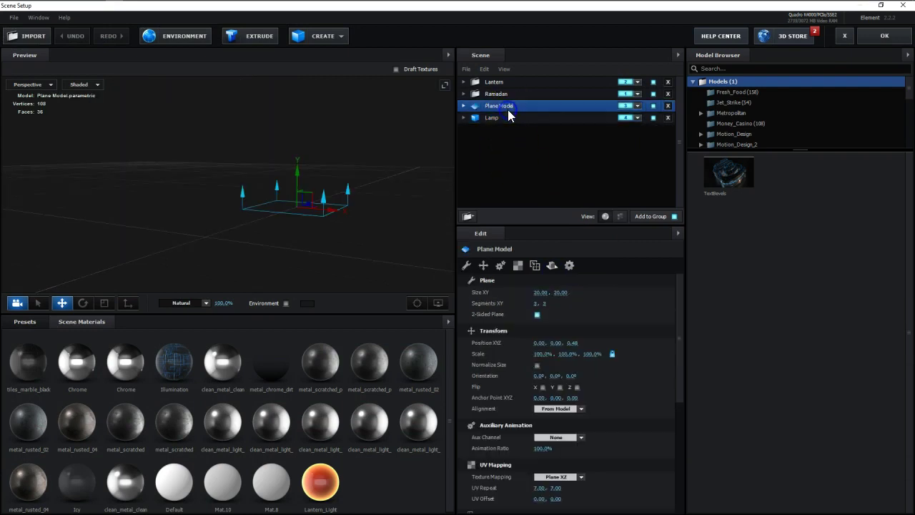
pyautogui.click(495, 95)
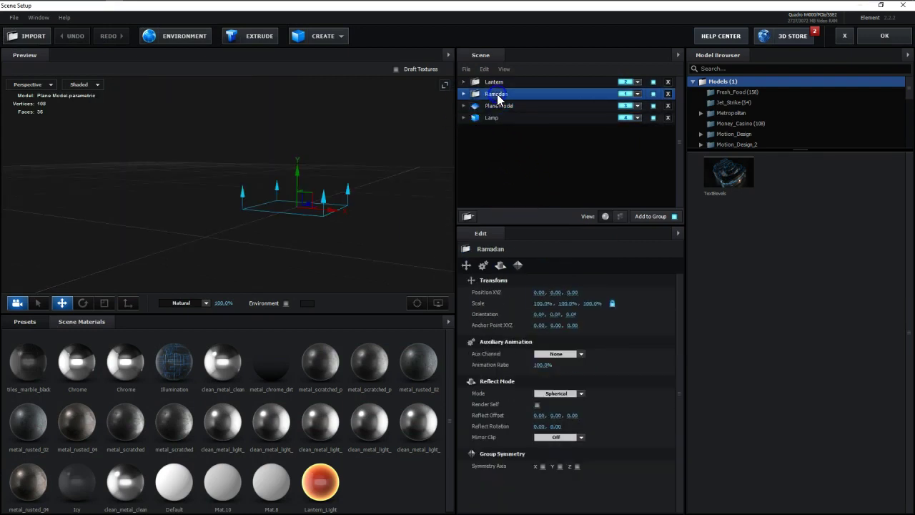
pyautogui.click(498, 106)
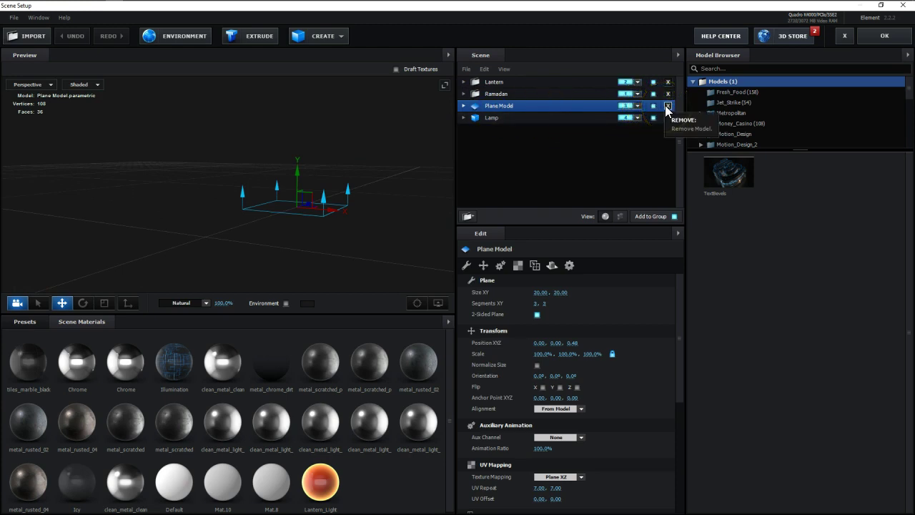
pyautogui.click(500, 94)
pyautogui.click(500, 266)
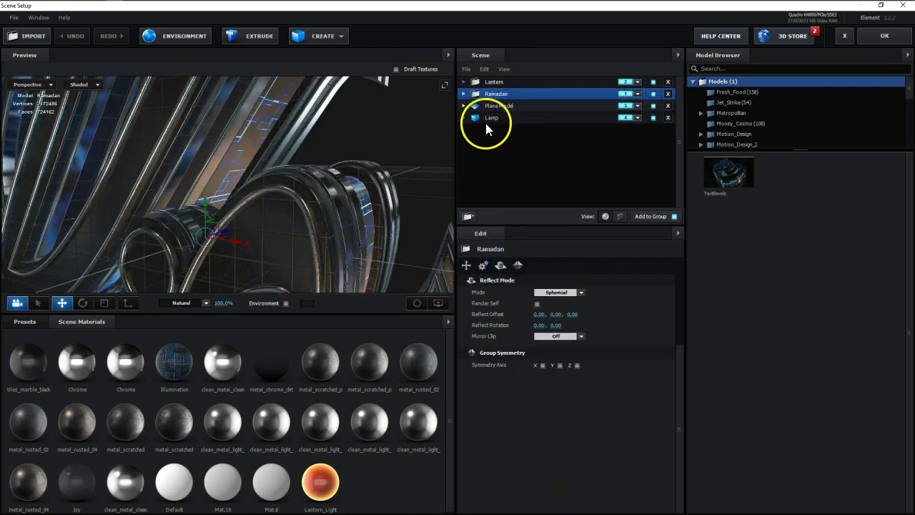
pyautogui.click(886, 36)
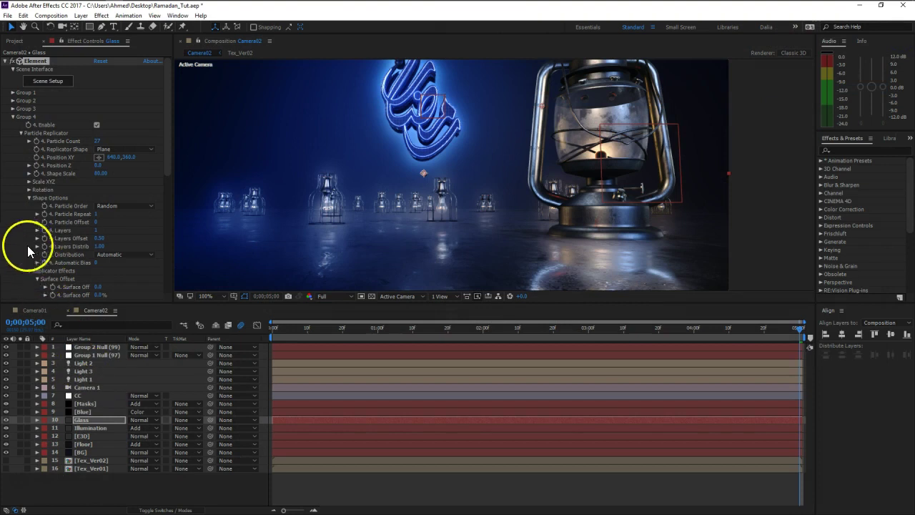
# Step: Set the Glass layer's Element output to show Refraction and its blending mode to Add
pyautogui.click(12, 117)
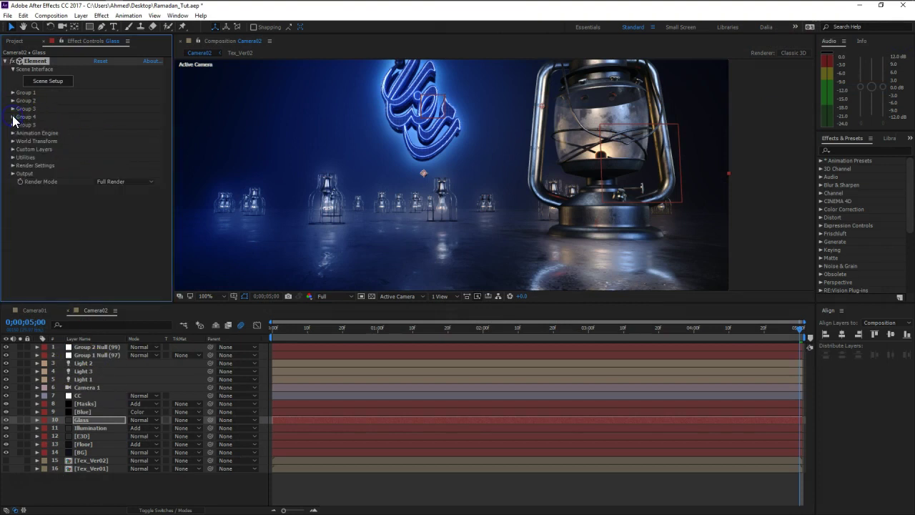
pyautogui.click(13, 173)
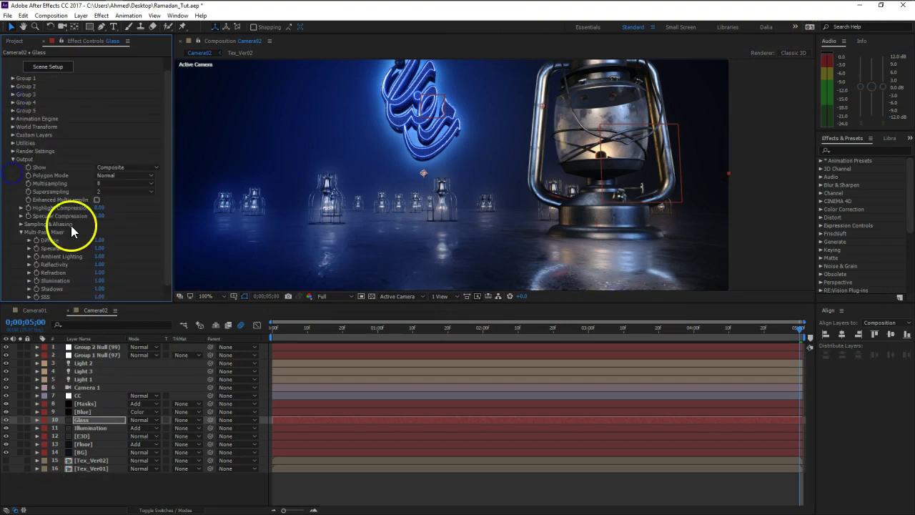
pyautogui.click(122, 168)
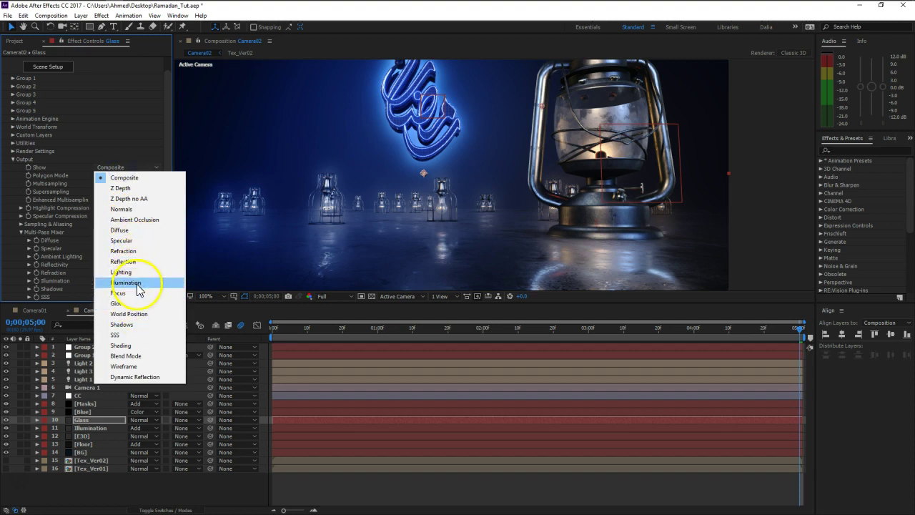
pyautogui.click(123, 251)
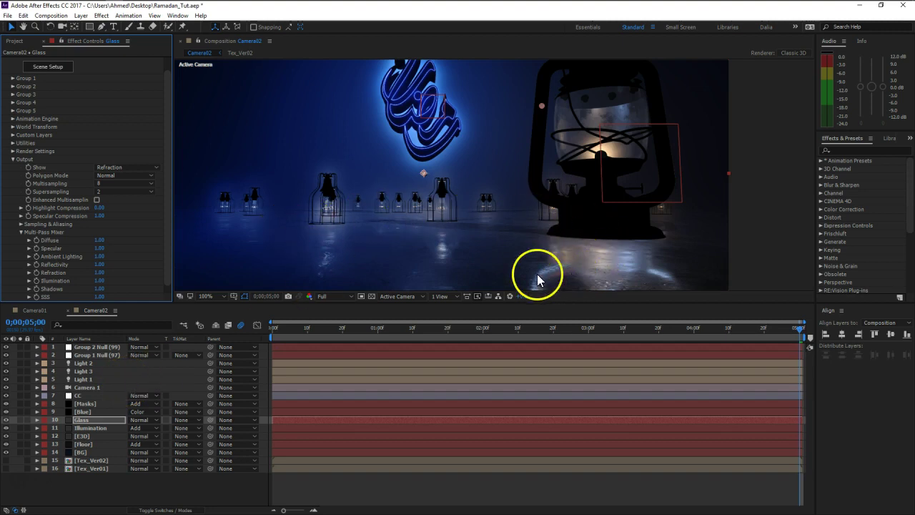
pyautogui.click(135, 421)
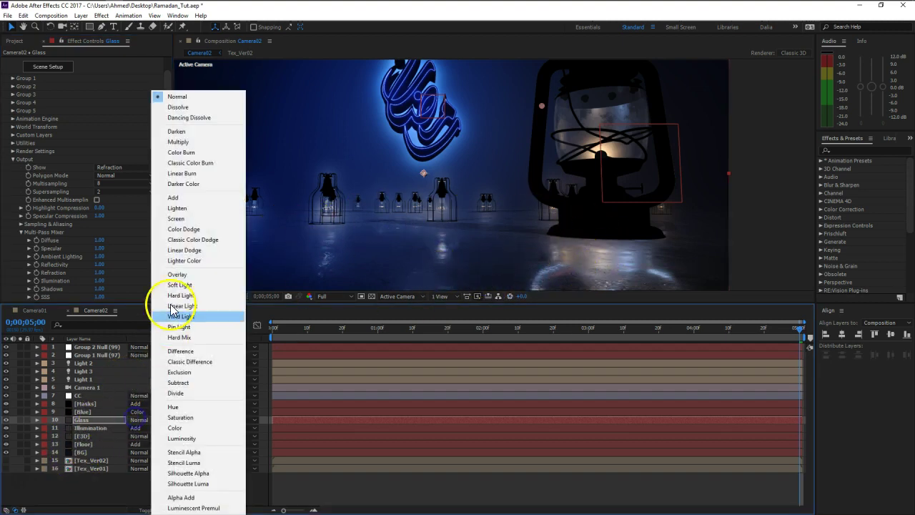
pyautogui.click(179, 198)
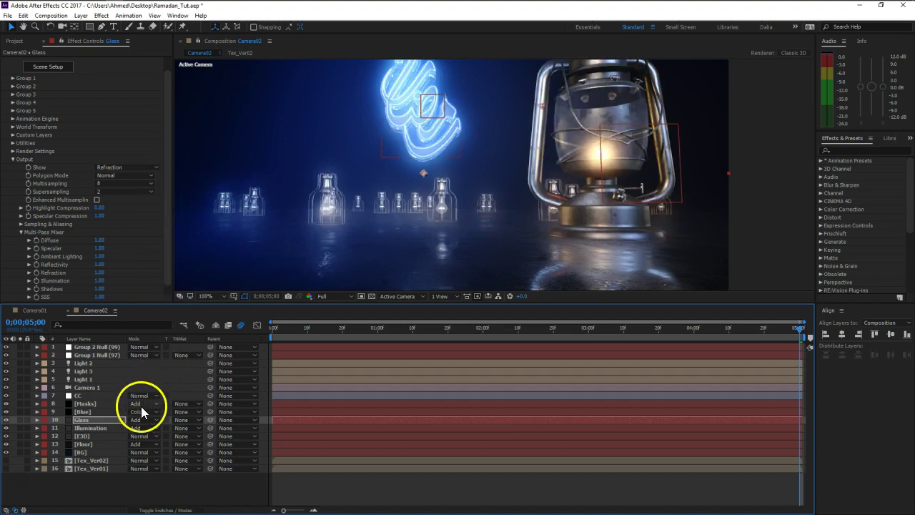
# Step: Apply the CC Radial Fast Blur effect to the Glass layer
pyautogui.click(99, 421)
pyautogui.click(6, 61)
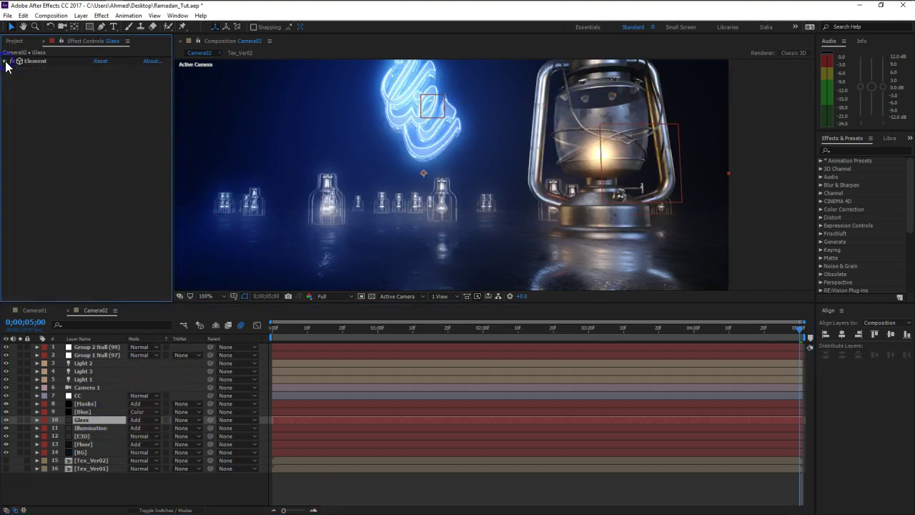
pyautogui.hotkey('ctrl', 'space')
pyautogui.write('r')
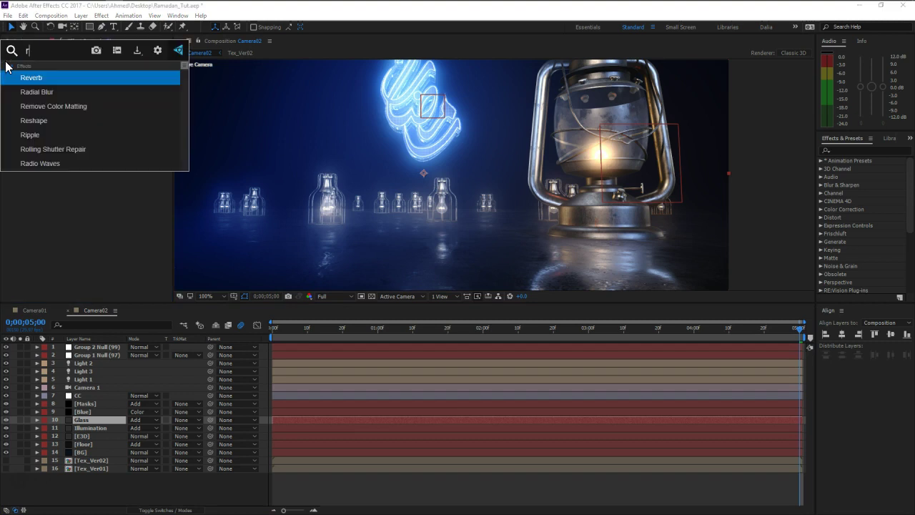
pyautogui.write('adial')
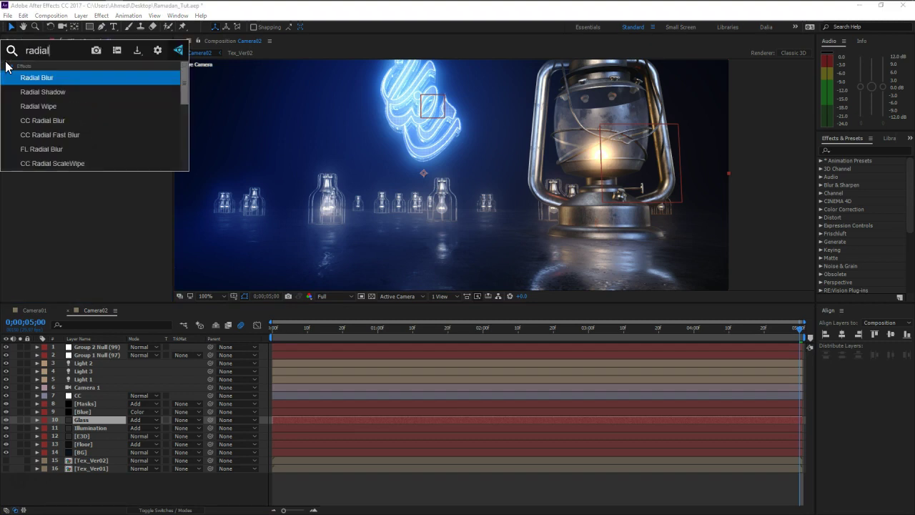
pyautogui.click(92, 135)
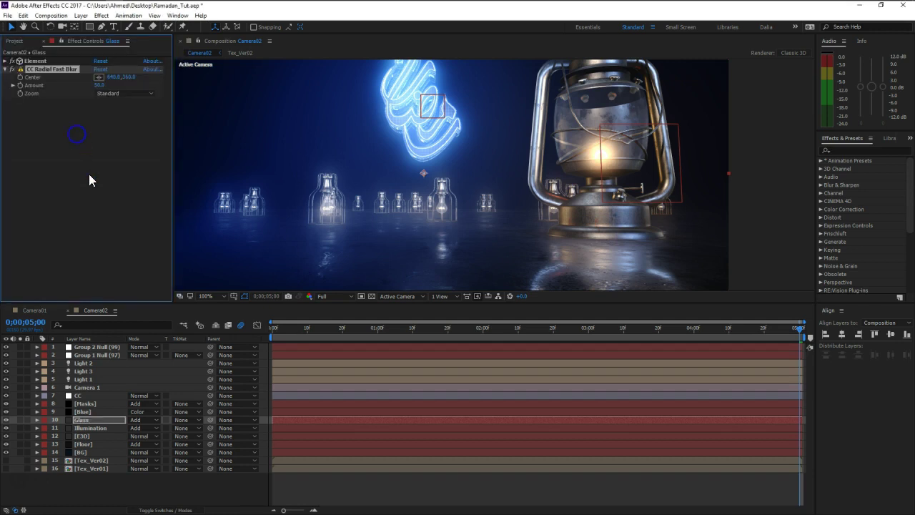
# Step: Set the radial blur's zoom to Brightest and its amount to 100
pyautogui.click(118, 93)
pyautogui.click(119, 115)
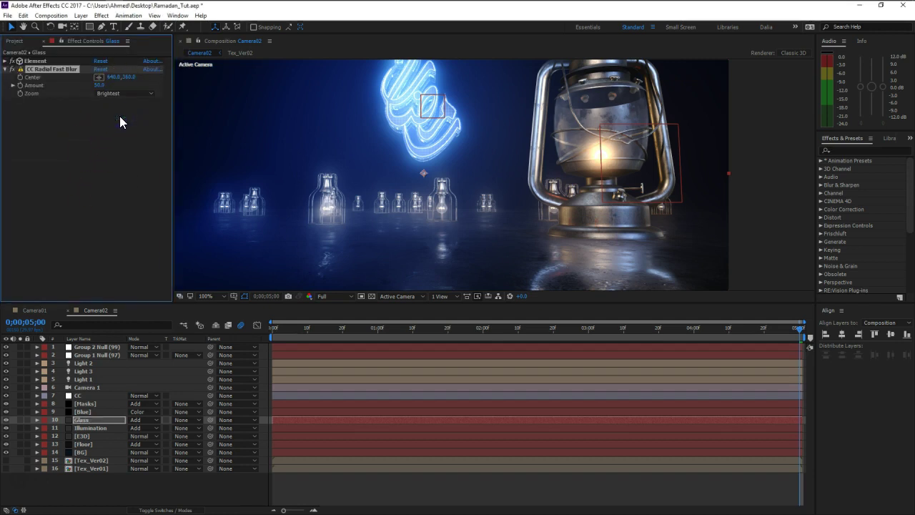
pyautogui.moveTo(100, 85); pyautogui.dragTo(203, 98)
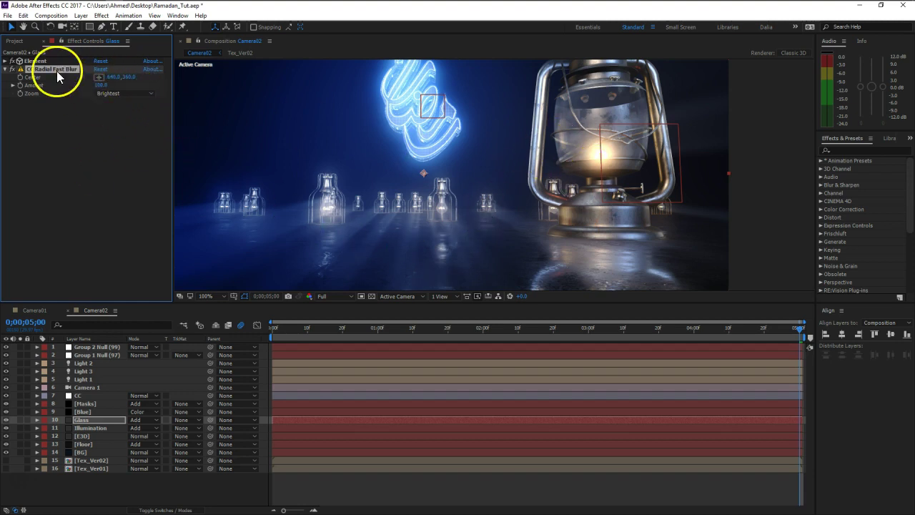
# Step: Move the radial blur's center to about 672, 513, on the floor below the calligraphy
pyautogui.scroll(-2, 425, 172)
pyautogui.scroll(2, 426, 172)
pyautogui.moveTo(111, 77); pyautogui.dragTo(143, 77)
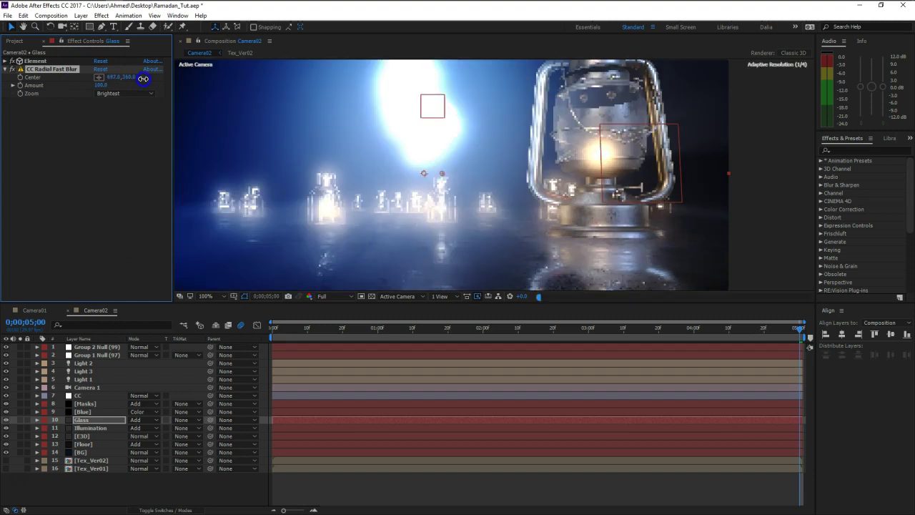
pyautogui.moveTo(454, 174); pyautogui.dragTo(509, 197)
pyautogui.click(465, 247)
pyautogui.click(436, 249)
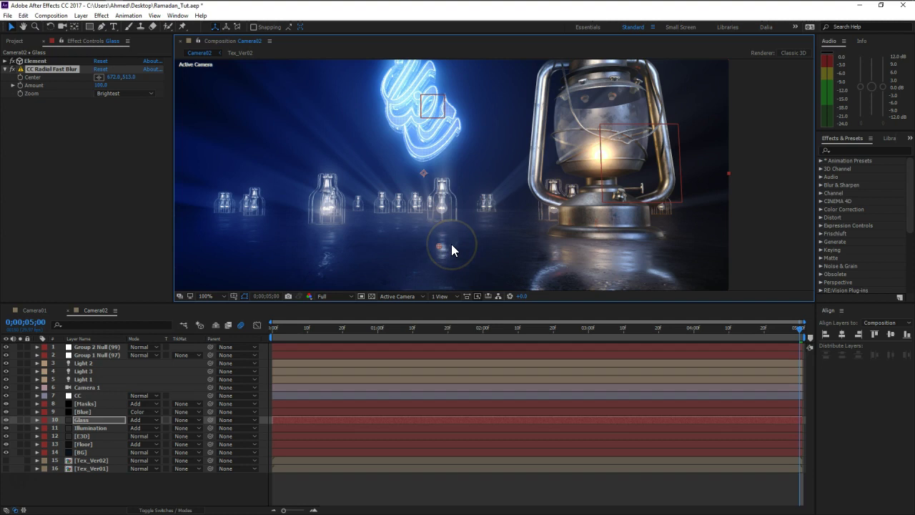
# Step: Apply a Curves effect to the Glass layer and pull down the middle of its Alpha channel curve
pyautogui.hotkey('ctrl', 'space')
pyautogui.write('ur')
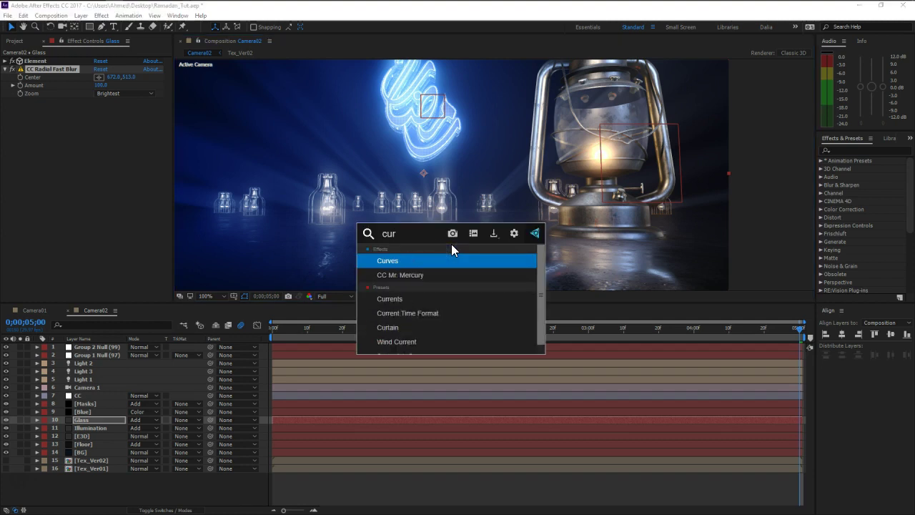
pyautogui.press('Return')
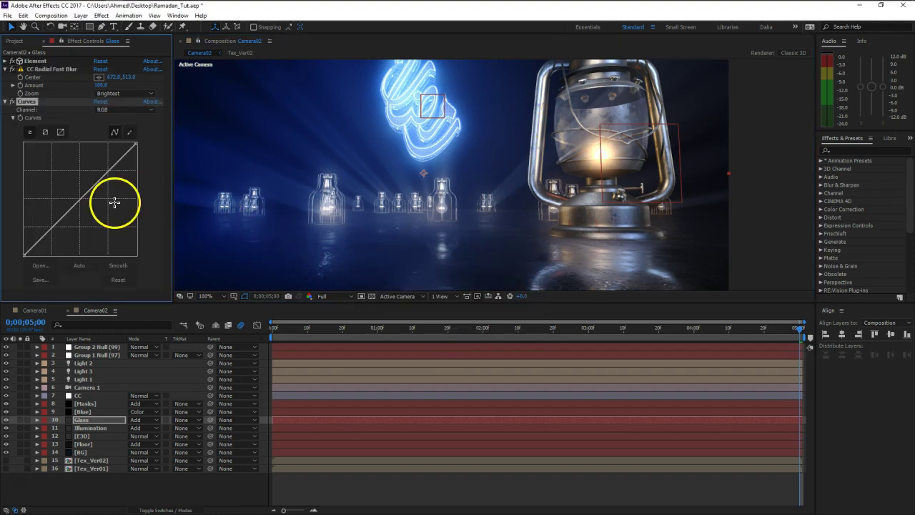
pyautogui.click(118, 109)
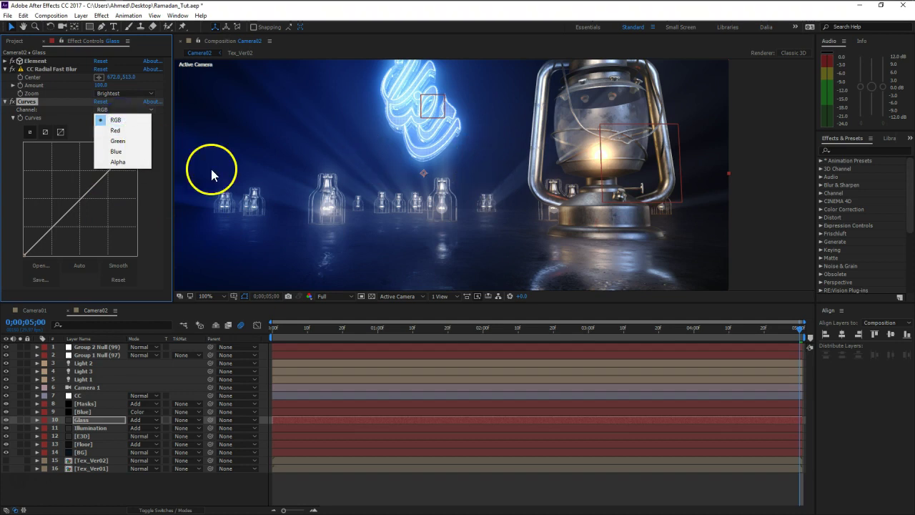
pyautogui.click(129, 161)
pyautogui.click(92, 189)
pyautogui.moveTo(92, 190); pyautogui.dragTo(90, 215)
pyautogui.hotkey('ctrl', 'z')
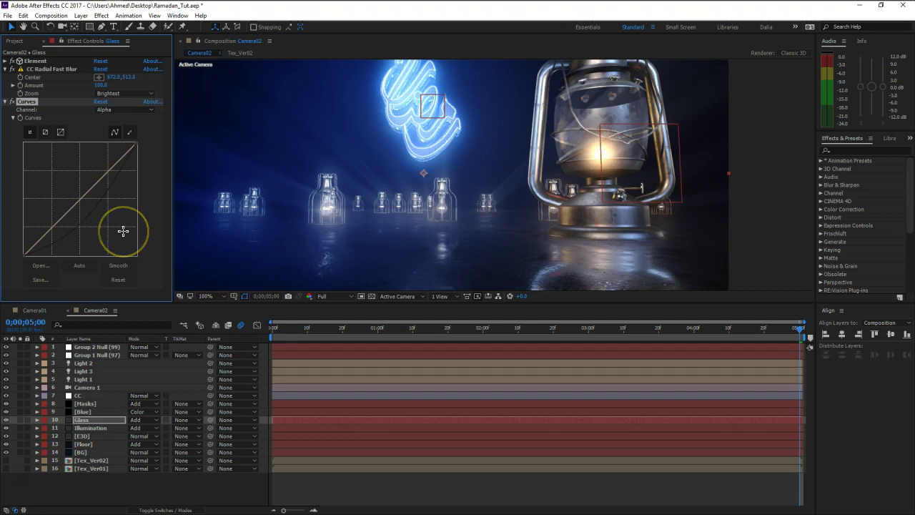
# Step: Add a second Curves effect to the Glass layer and raise the middle of its Red channel curve
pyautogui.hotkey('ctrl', 'space')
pyautogui.write('cur')
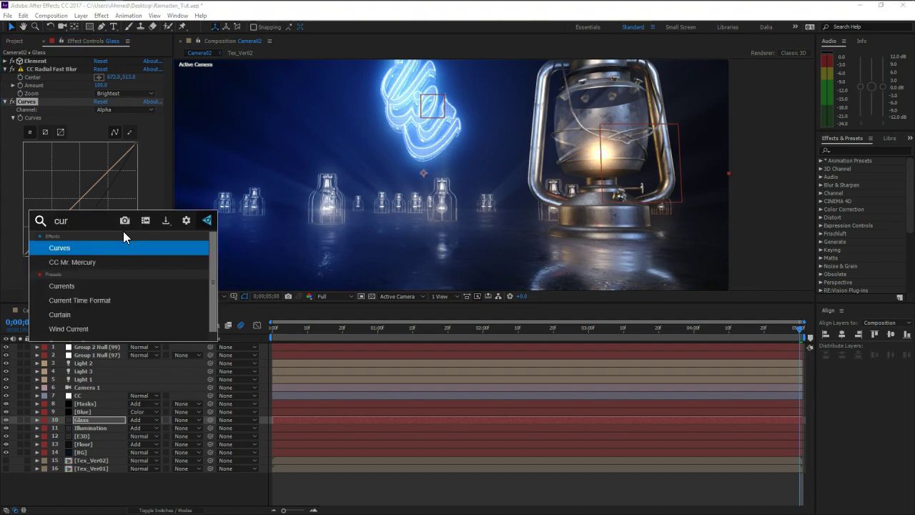
pyautogui.click(116, 231)
pyautogui.press('Return')
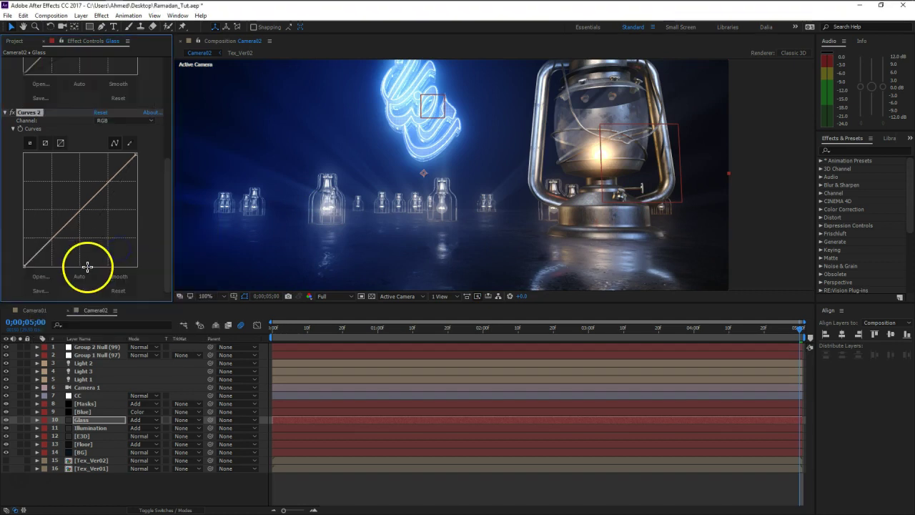
pyautogui.click(121, 121)
pyautogui.click(113, 141)
pyautogui.moveTo(92, 198); pyautogui.dragTo(69, 185)
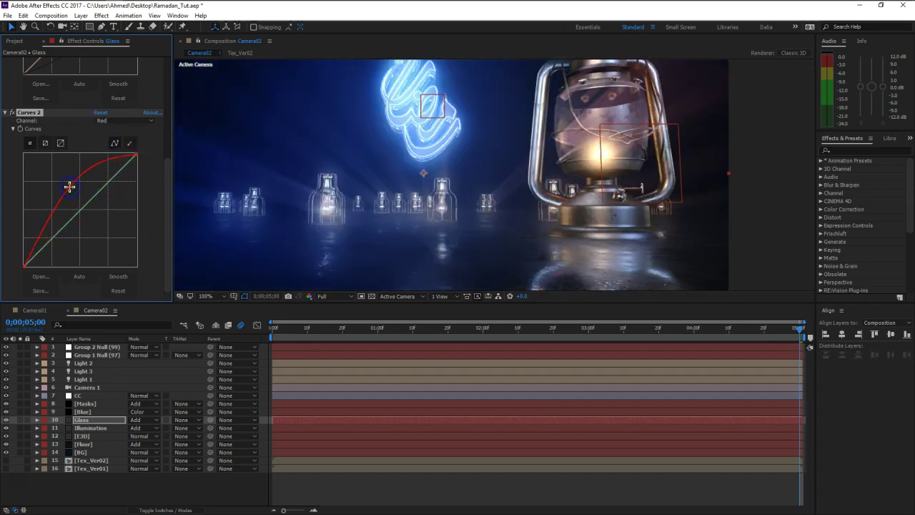
# Step: Pull down the middle of the Blue channel curve in the Glass layer's second Curves effect
pyautogui.click(119, 126)
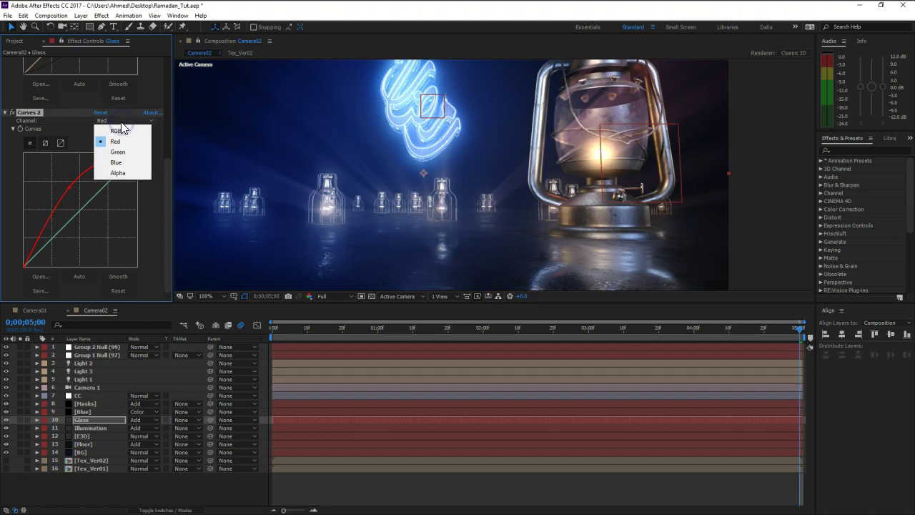
pyautogui.click(126, 163)
pyautogui.moveTo(92, 205); pyautogui.dragTo(94, 224)
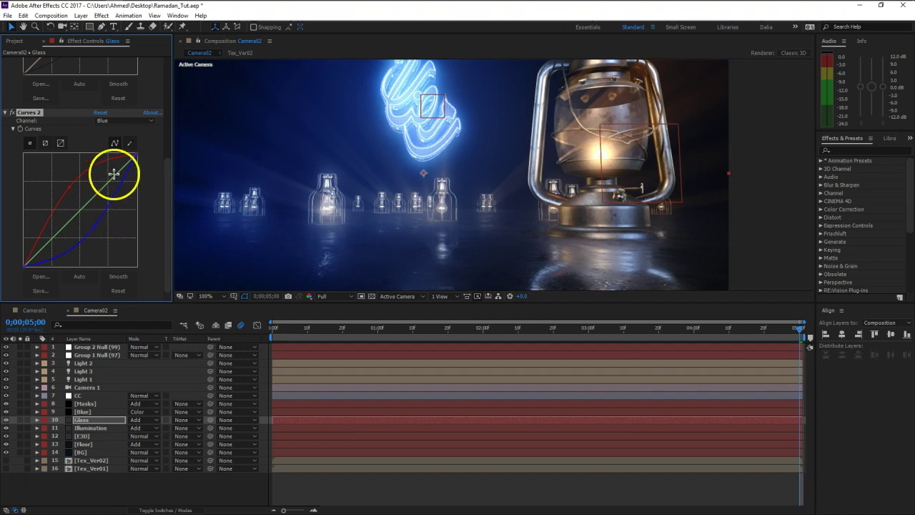
pyautogui.click(121, 121)
pyautogui.click(119, 142)
pyautogui.moveTo(108, 184); pyautogui.dragTo(119, 128)
# Step: Shape the second Curves effect's Green channel into an S-curve with a raised upper point and a lowered lower point
pyautogui.click(120, 120)
pyautogui.click(118, 153)
pyautogui.moveTo(92, 198)
pyautogui.mouseDown()
pyautogui.moveTo(107, 183)
pyautogui.moveTo(98, 183)
pyautogui.mouseUp()
pyautogui.moveTo(76, 212); pyautogui.dragTo(62, 234)
# Step: Move the Glass layer's radial blur center to 1077, 314, close to the big lantern's flame
pyautogui.click(104, 416)
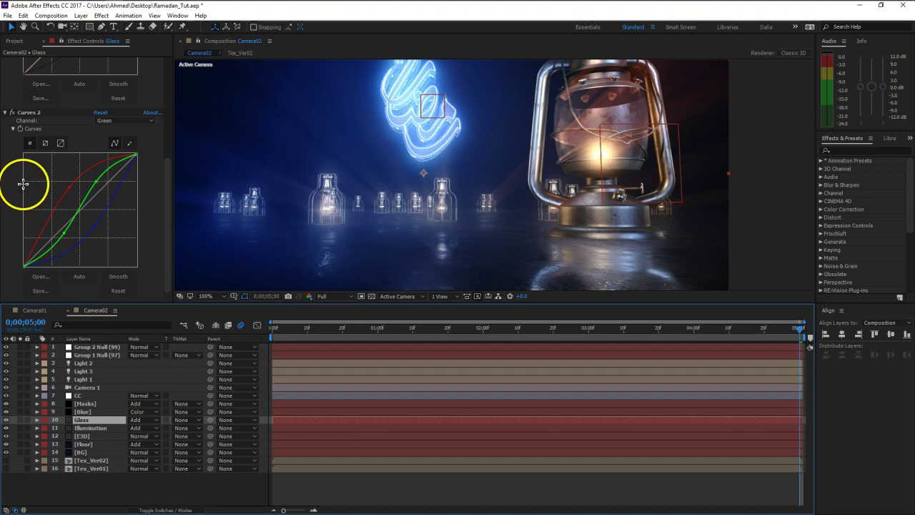
pyautogui.scroll(3, 18, 172)
pyautogui.click(13, 72)
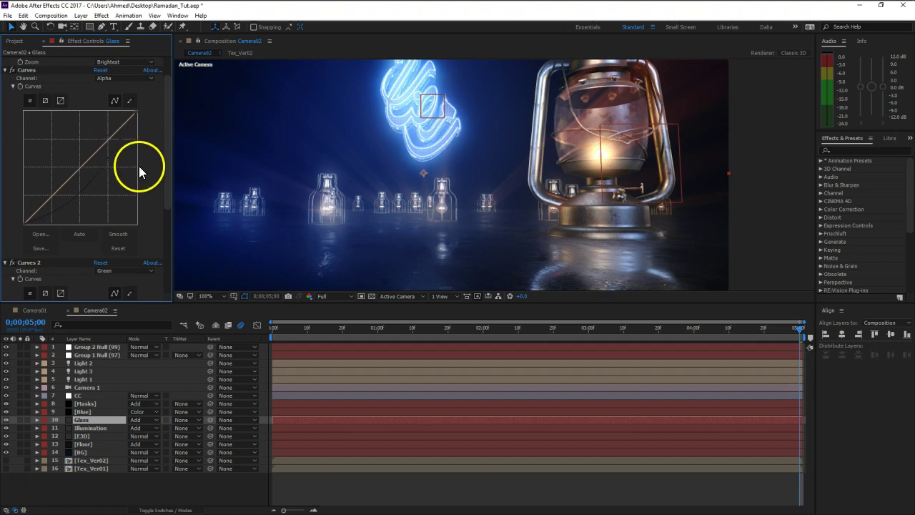
pyautogui.scroll(1, 165, 176)
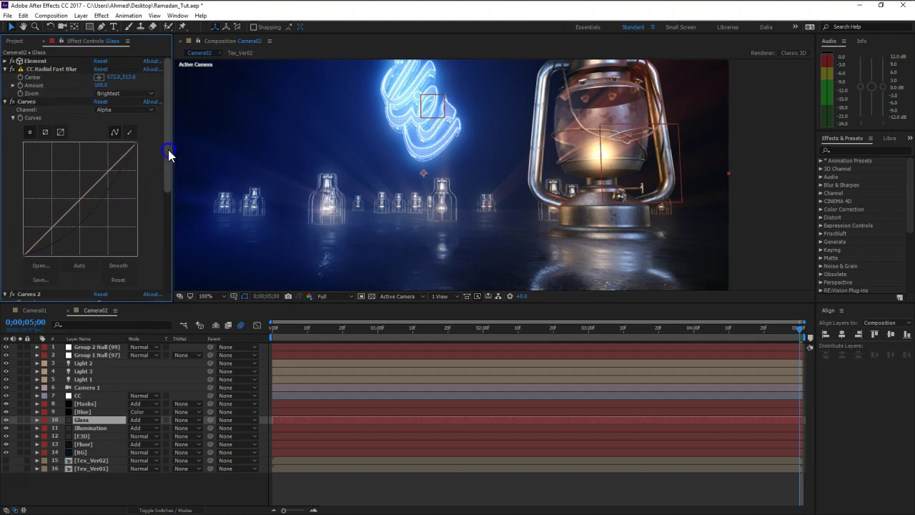
pyautogui.moveTo(114, 78); pyautogui.dragTo(326, 105)
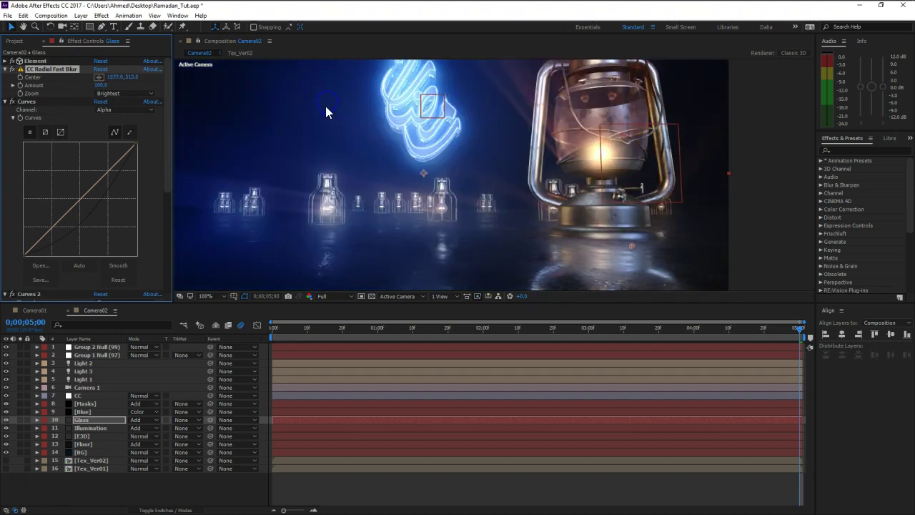
pyautogui.moveTo(131, 77); pyautogui.dragTo(130, 143)
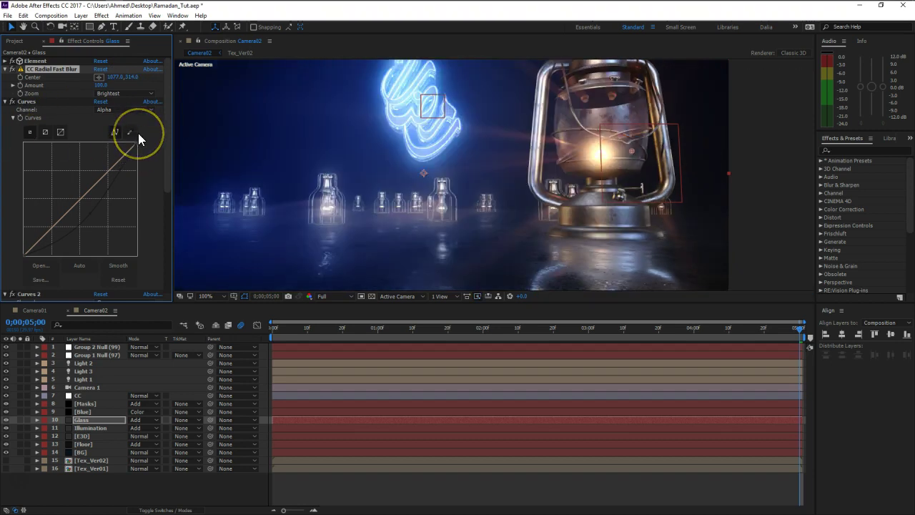
pyautogui.scroll(-1, 534, 180)
pyautogui.scroll(1, 463, 206)
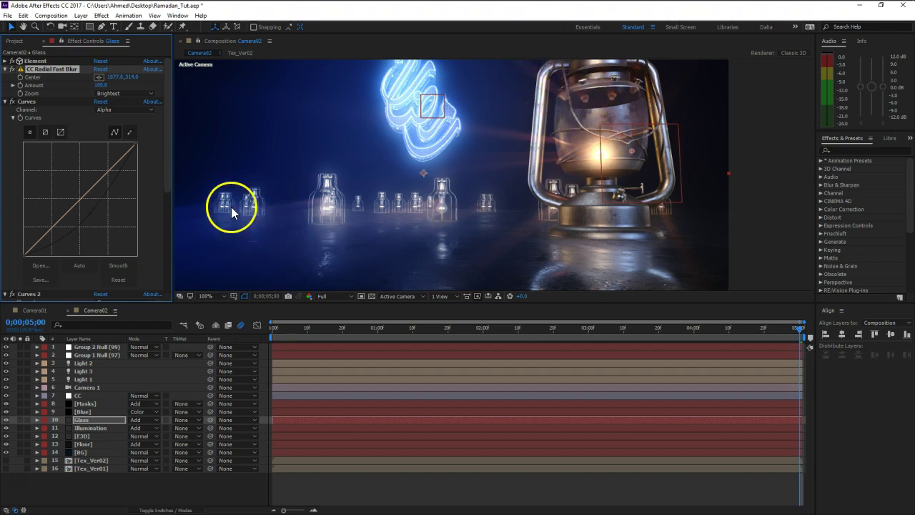
# Step: Raise the middle of the first Curves effect's Alpha curve and lift the lower point of the second one's Green curve slightly
pyautogui.click(90, 215)
pyautogui.moveTo(88, 193); pyautogui.dragTo(80, 177)
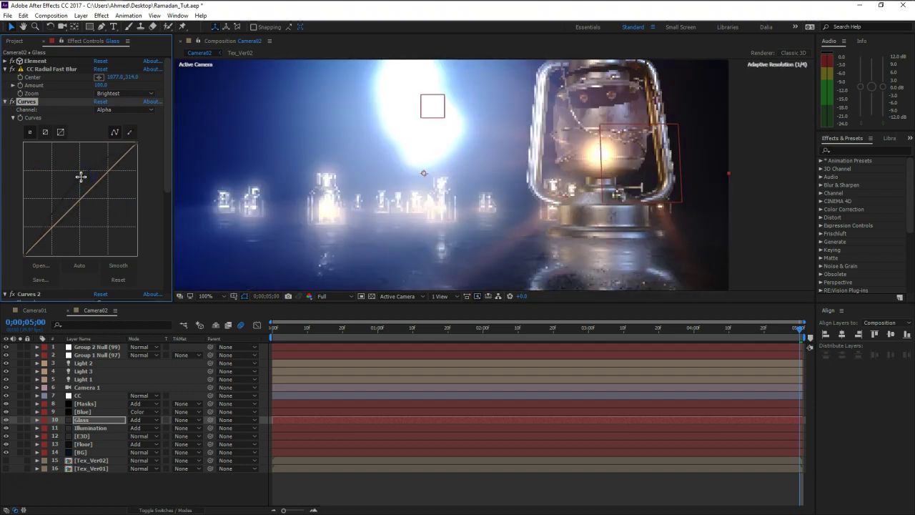
pyautogui.scroll(-5, 145, 229)
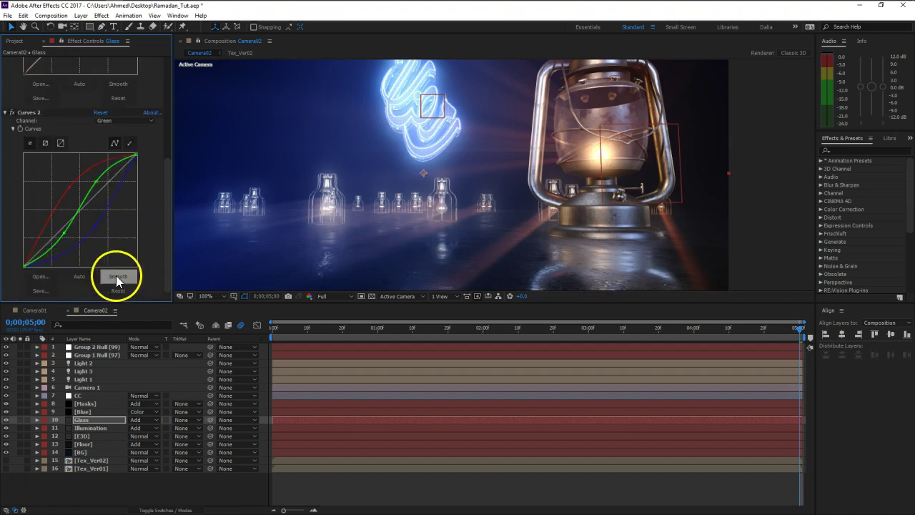
pyautogui.click(60, 234)
pyautogui.moveTo(59, 232); pyautogui.dragTo(58, 233)
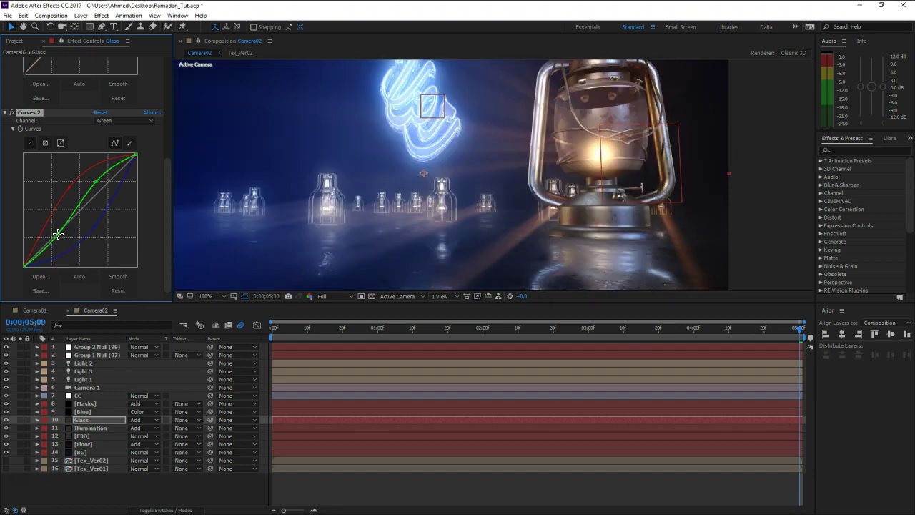
# Step: Apply a Glow effect to the Glass layer with a 12.9% threshold, a radius of about 176 and an intensity of 0.2
pyautogui.hotkey('ctrl', 'space')
pyautogui.write('glo')
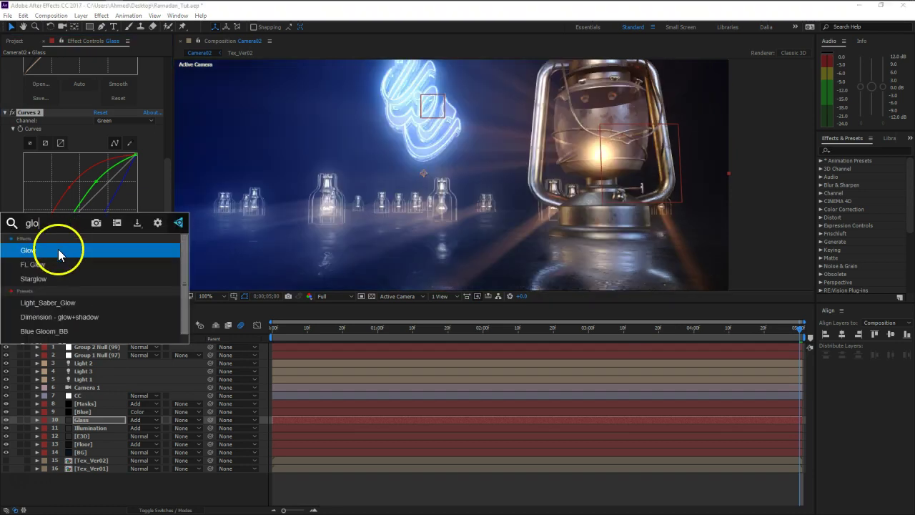
pyautogui.click(58, 249)
pyautogui.moveTo(102, 181); pyautogui.dragTo(46, 184)
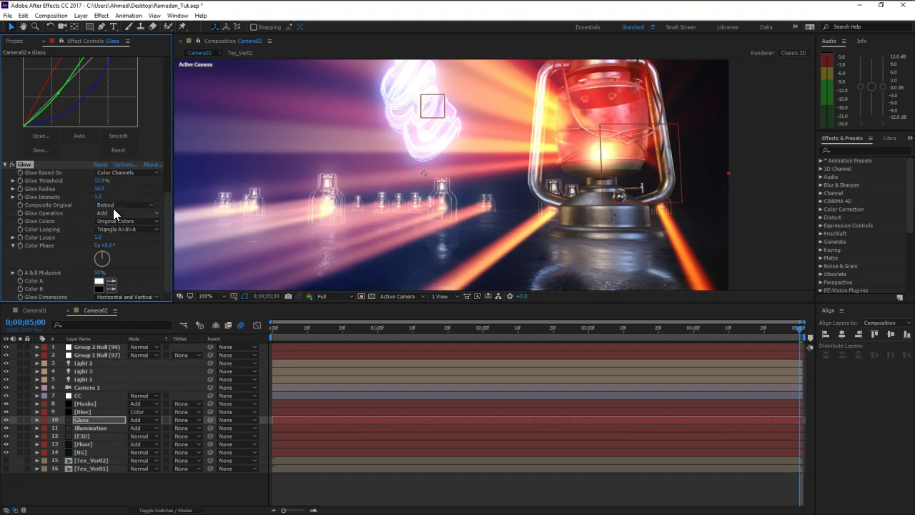
pyautogui.moveTo(98, 190); pyautogui.dragTo(183, 195)
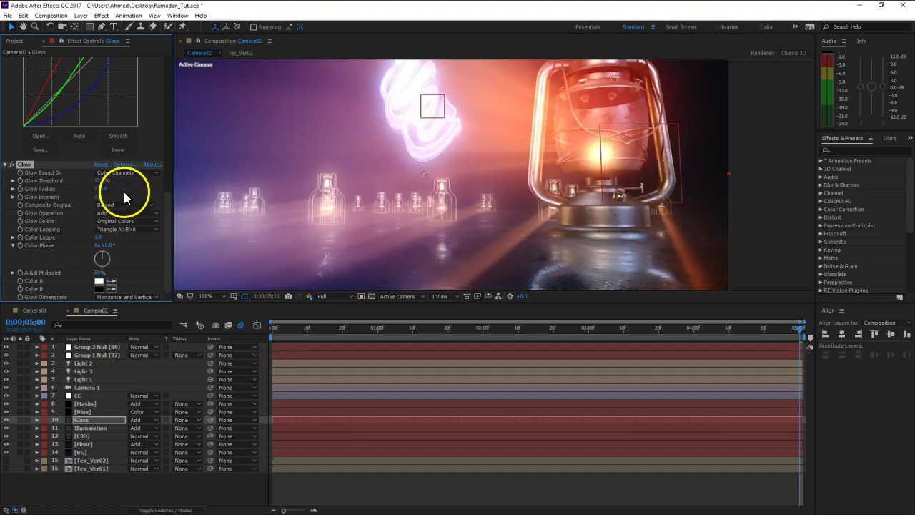
pyautogui.scroll(-1, 382, 215)
pyautogui.scroll(1, 383, 215)
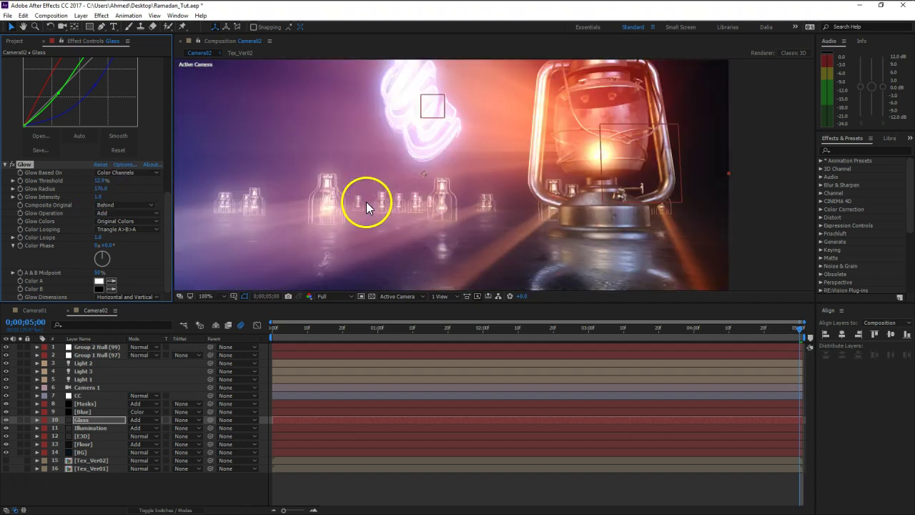
pyautogui.click(102, 196)
pyautogui.write('0.2')
pyautogui.press('Return')
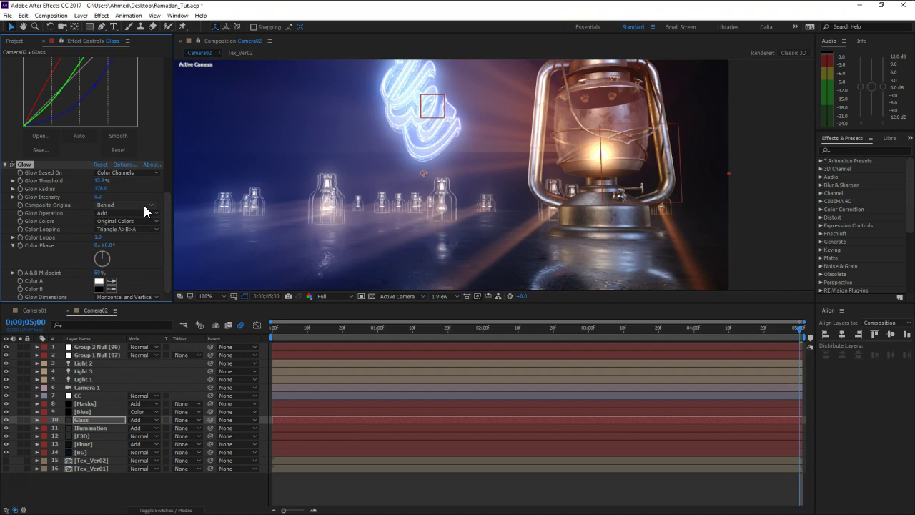
# Step: Try radial blur amounts of 50, 60 and 70 on the Glass layer, and settle on 93
pyautogui.scroll(6, 58, 184)
pyautogui.click(100, 84)
pyautogui.write('50')
pyautogui.press('Return')
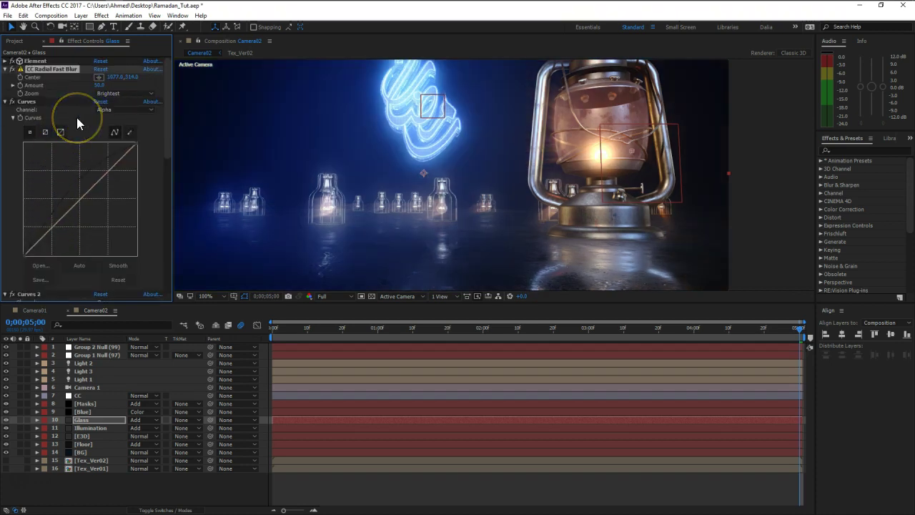
pyautogui.click(100, 85)
pyautogui.write('60')
pyautogui.press('Return')
pyautogui.click(99, 85)
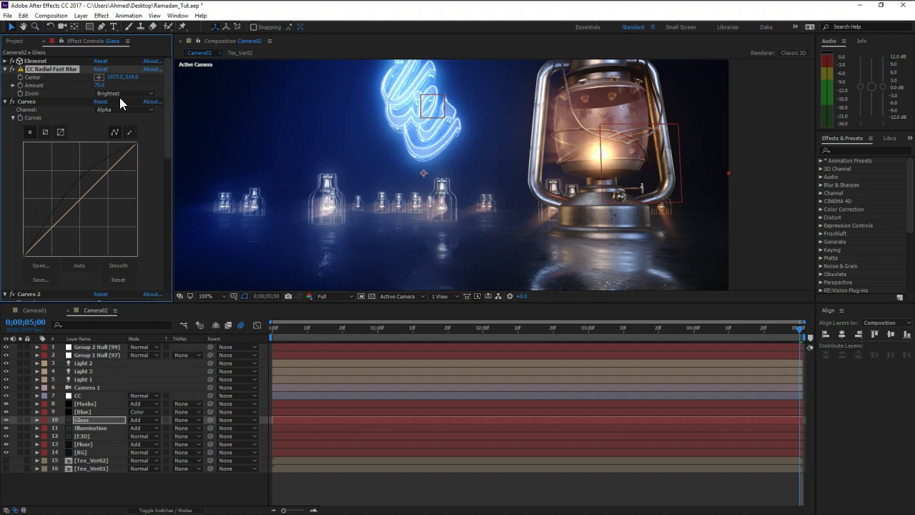
pyautogui.moveTo(101, 86); pyautogui.dragTo(110, 86)
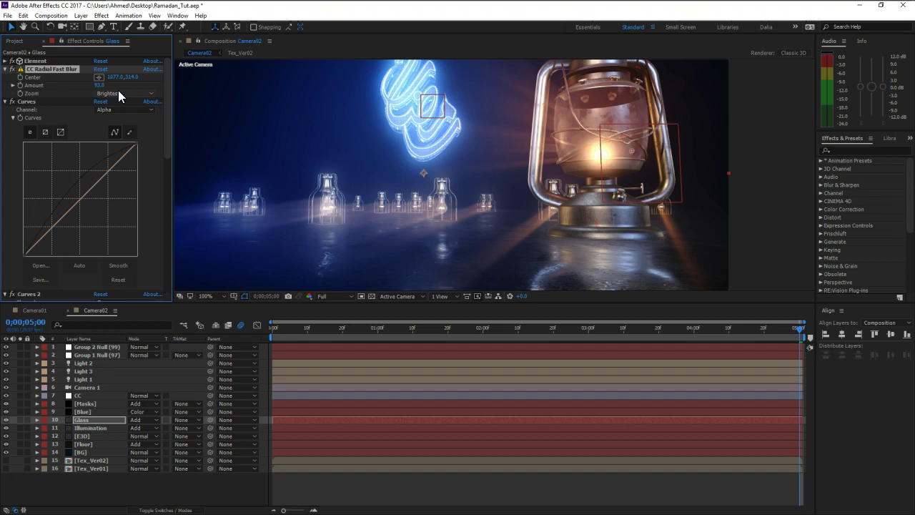
# Step: Pull down the middle of the Alpha curve in both Curves effects of the Glass layer and deselect the layer
pyautogui.moveTo(92, 185); pyautogui.dragTo(95, 207)
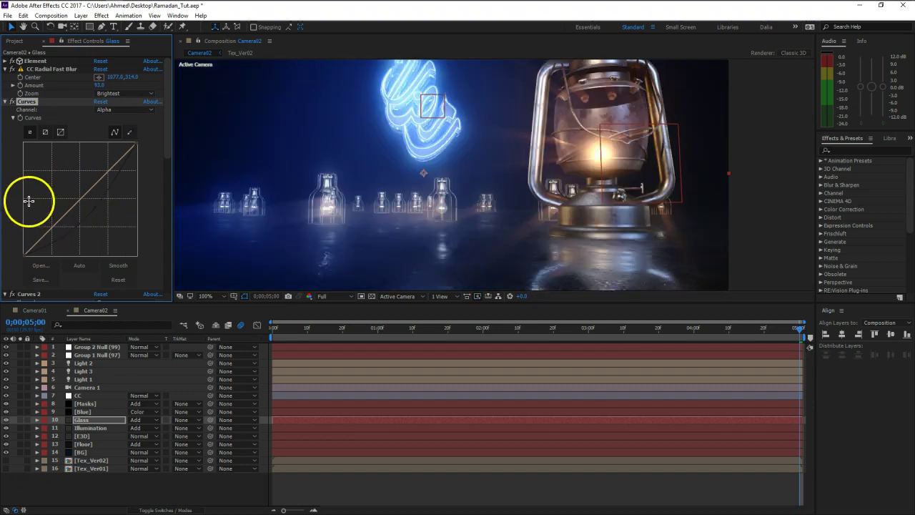
pyautogui.scroll(-8, 21, 198)
pyautogui.click(122, 87)
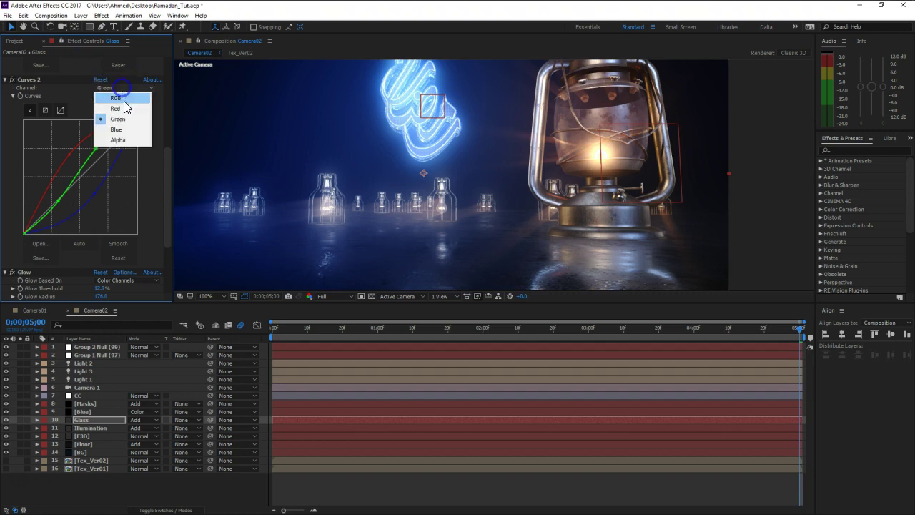
pyautogui.click(117, 141)
pyautogui.moveTo(95, 165); pyautogui.dragTo(97, 179)
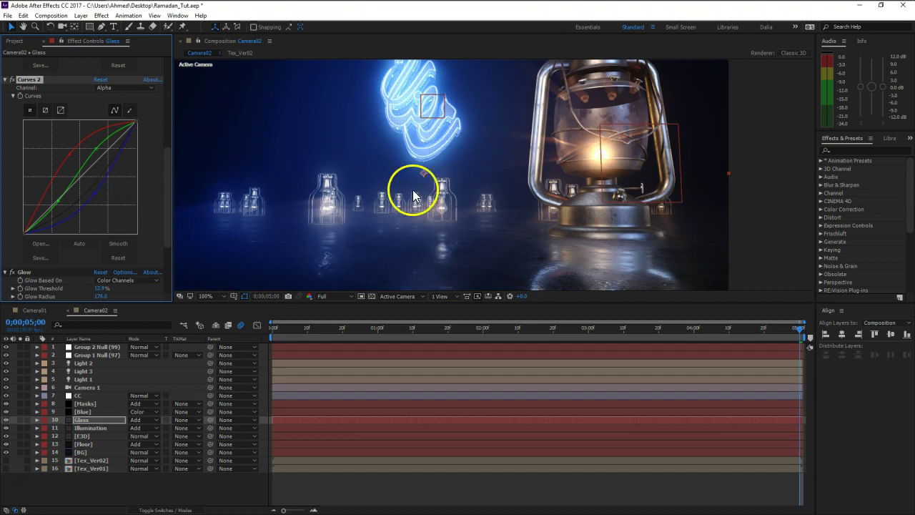
pyautogui.click(100, 484)
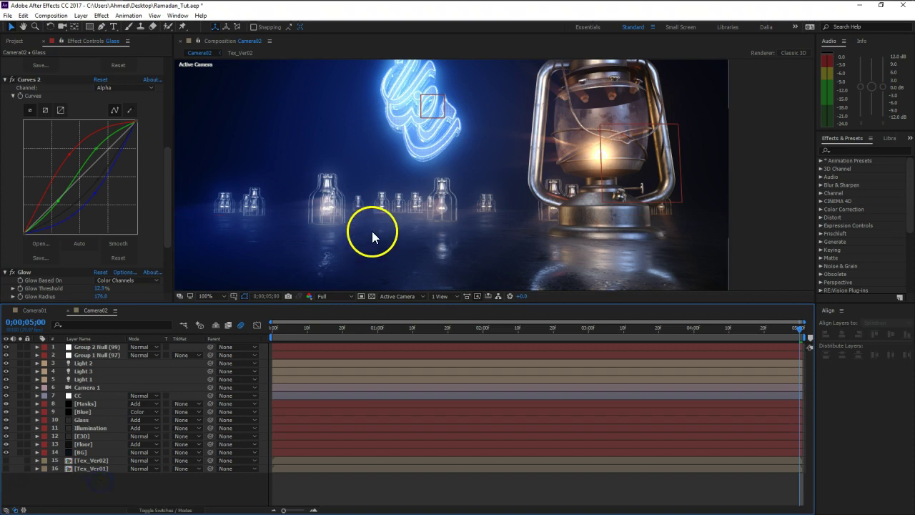
# Step: Check the look of the composition at 0;00;00;22 and 0;00;03;08 with the view at 50%
pyautogui.scroll(-2, 420, 206)
pyautogui.scroll(2, 422, 203)
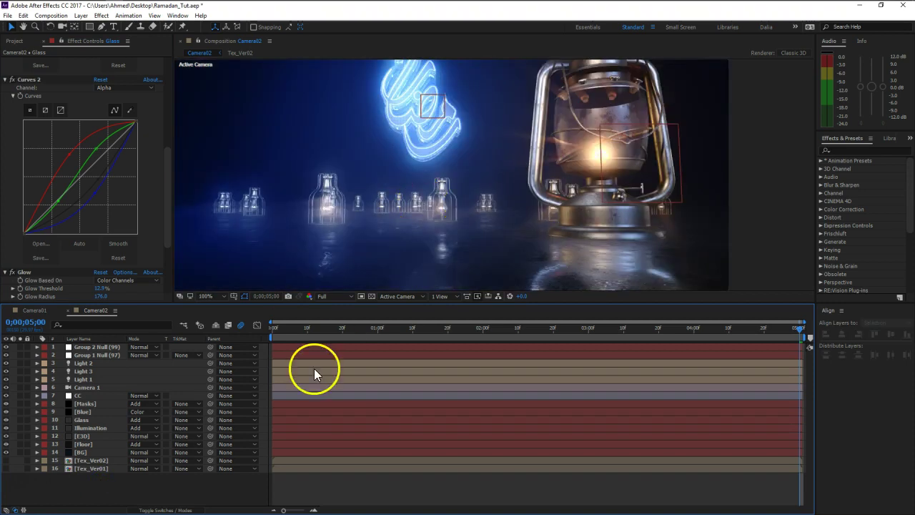
pyautogui.click(348, 327)
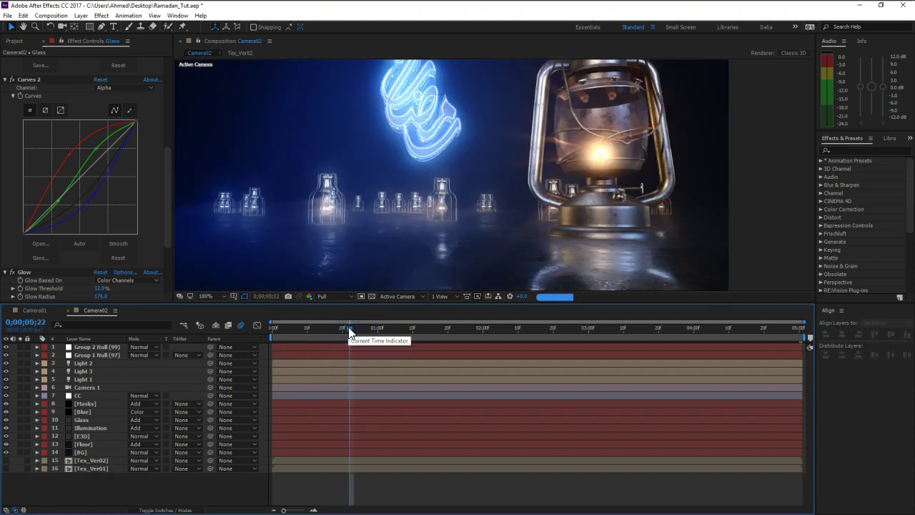
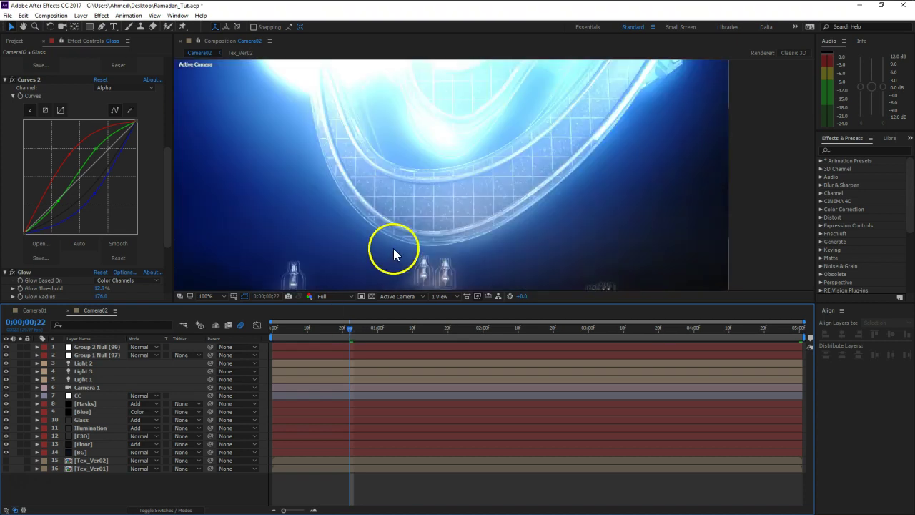
pyautogui.scroll(-2, 394, 248)
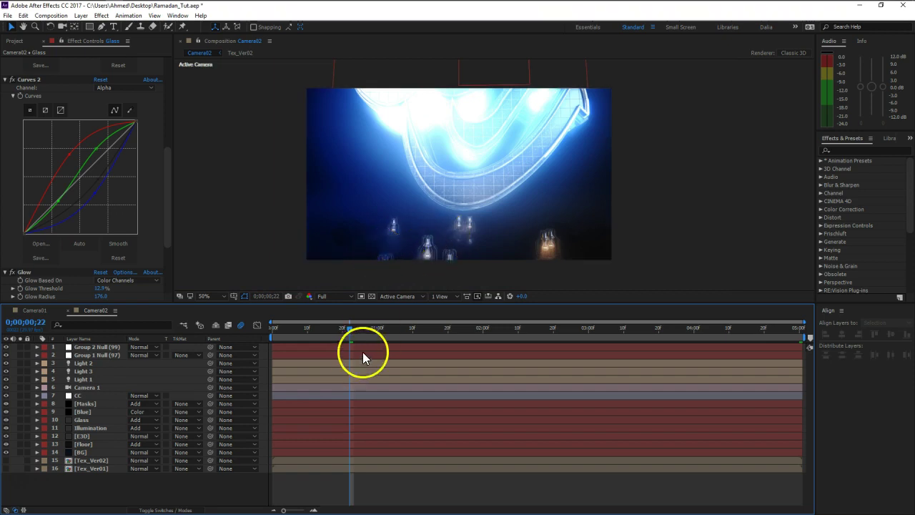
pyautogui.moveTo(463, 327); pyautogui.dragTo(619, 330)
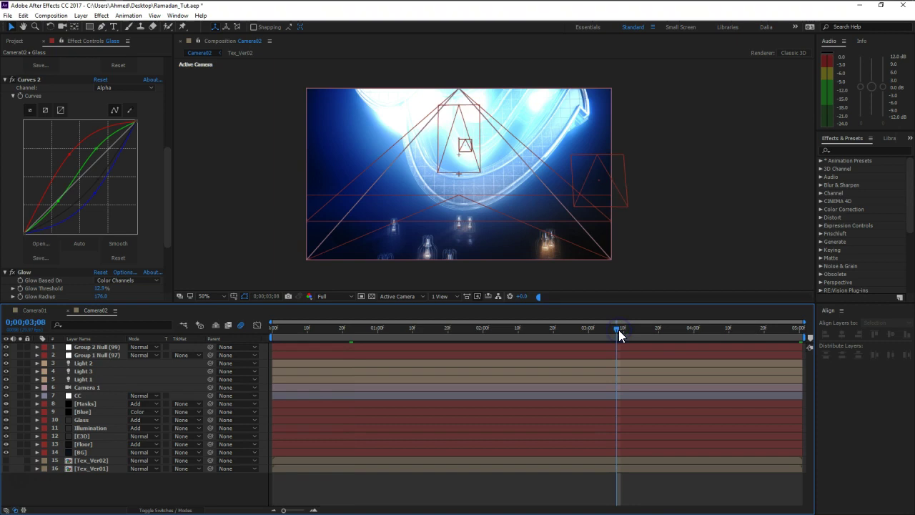
pyautogui.click(392, 369)
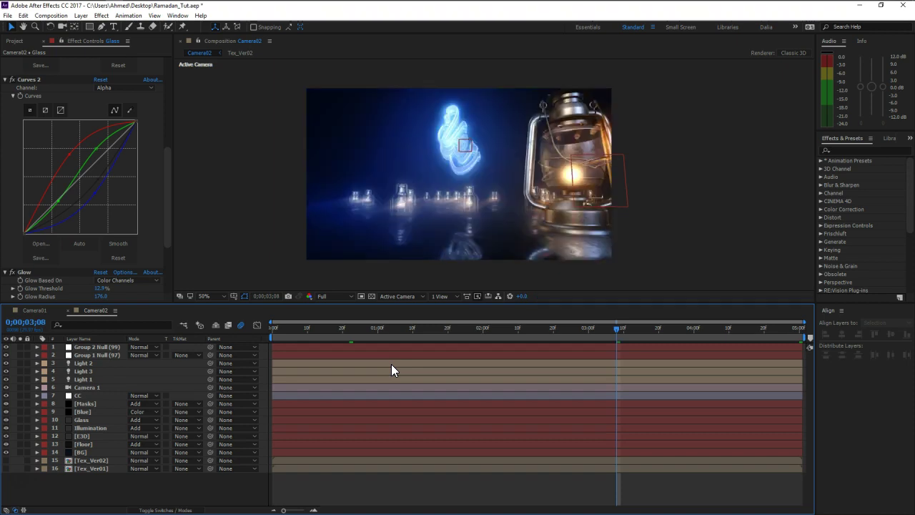
# Step: Duplicate the E3D layer and rename the copy Depth
pyautogui.click(90, 436)
pyautogui.click(88, 436)
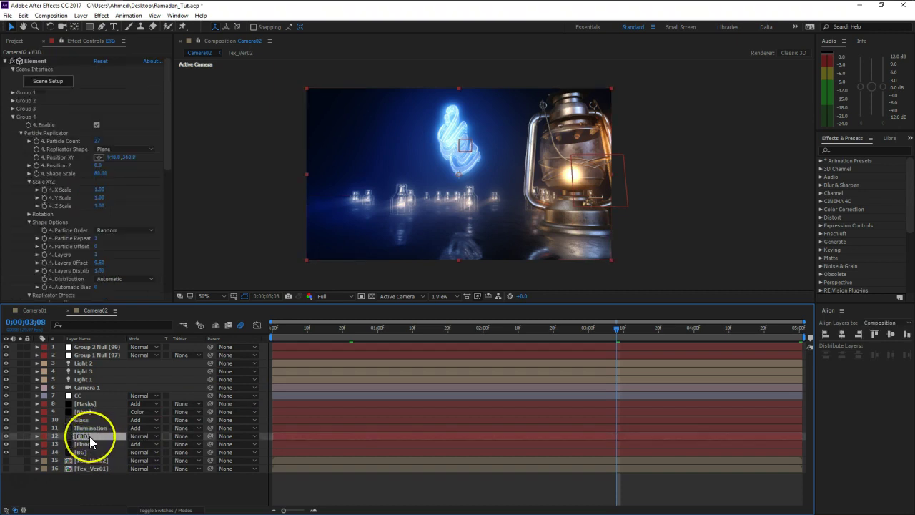
pyautogui.hotkey('ctrl', 'd')
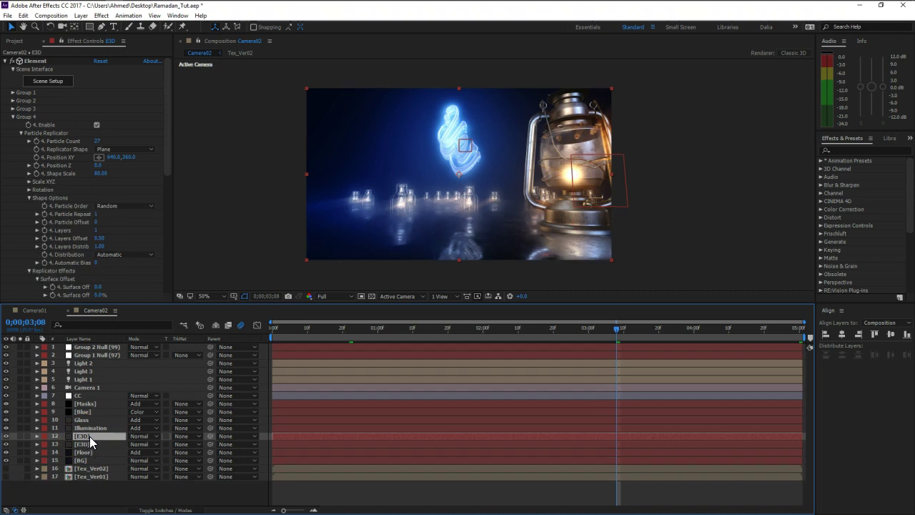
pyautogui.press('Return')
pyautogui.write('Depth')
pyautogui.press('Return')
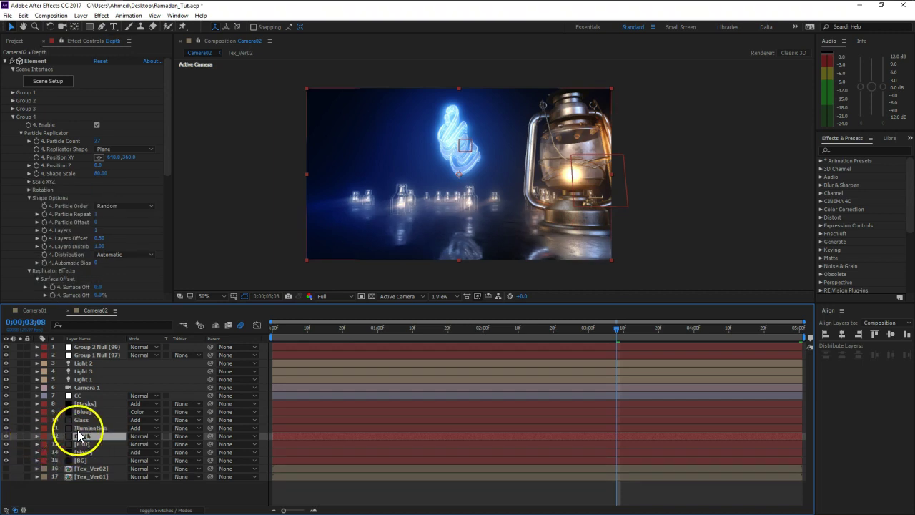
# Step: Solo the Depth layer and set its Element effect's output to show Z Depth
pyautogui.click(20, 436)
pyautogui.click(13, 119)
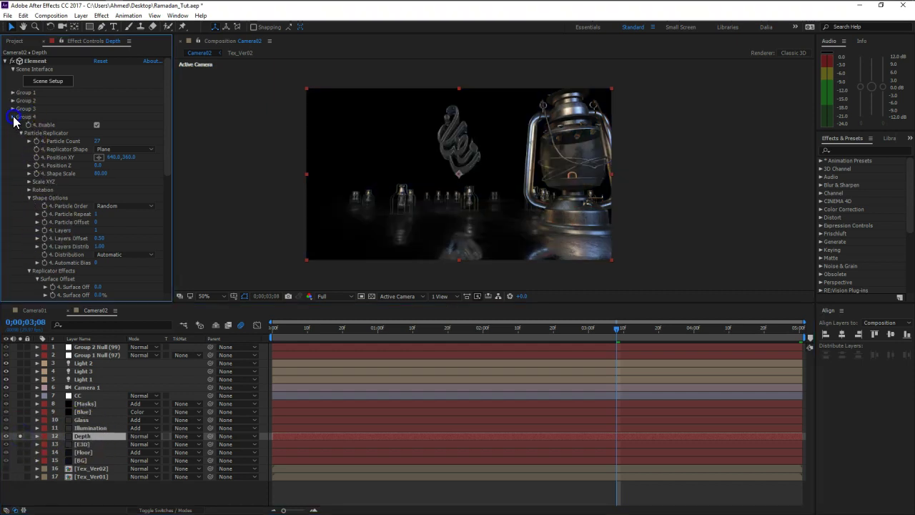
pyautogui.click(13, 116)
pyautogui.click(13, 165)
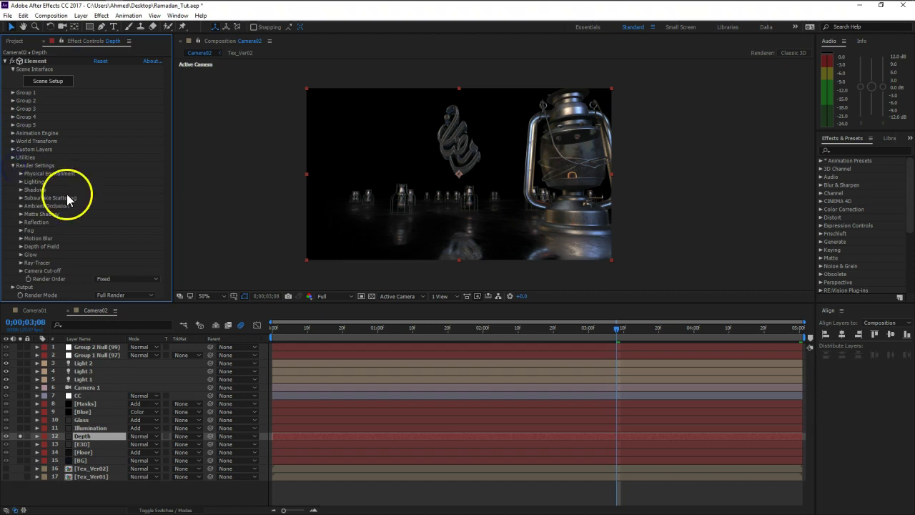
pyautogui.click(13, 165)
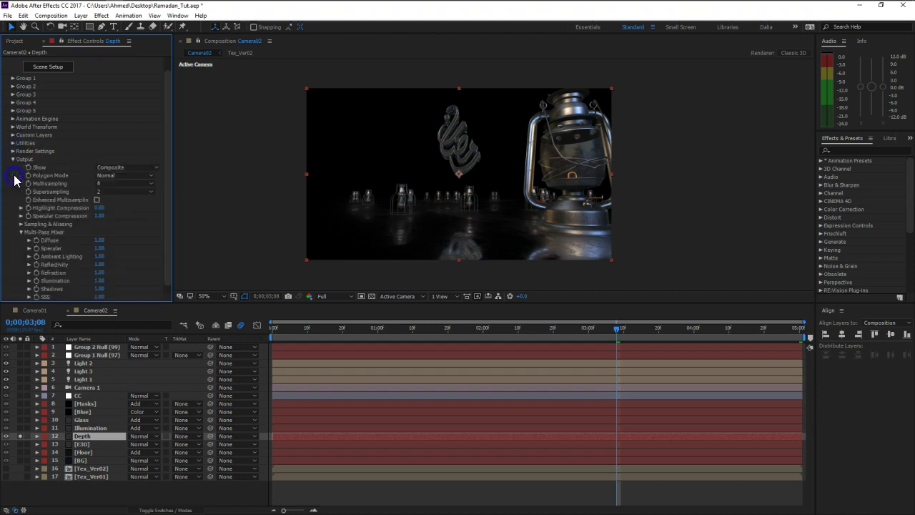
pyautogui.click(114, 169)
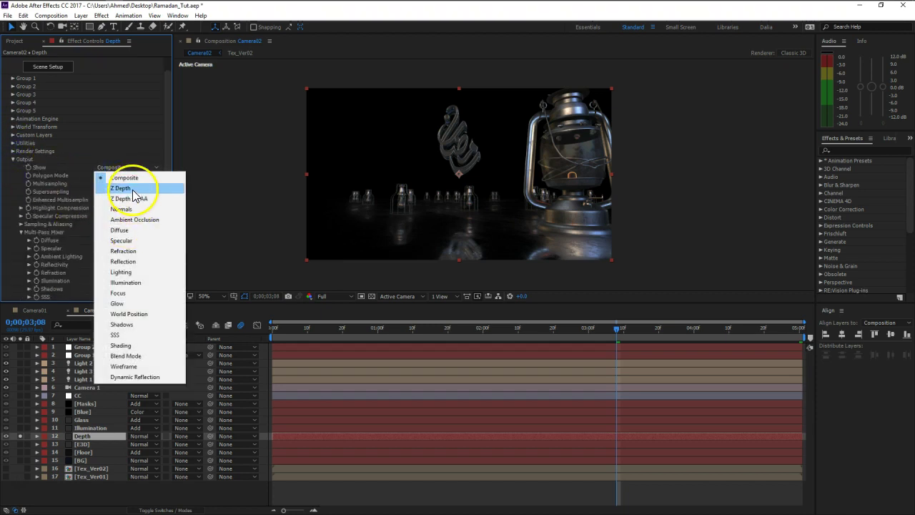
pyautogui.click(127, 188)
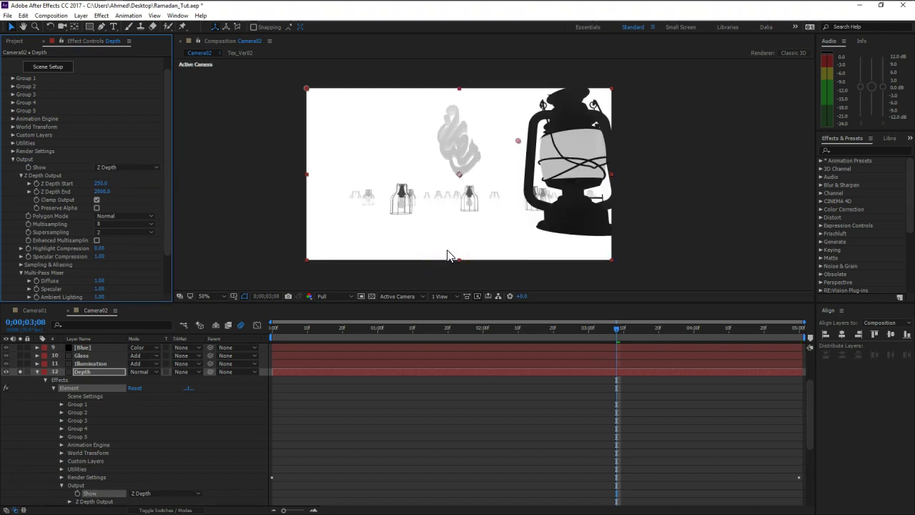
pyautogui.click(37, 371)
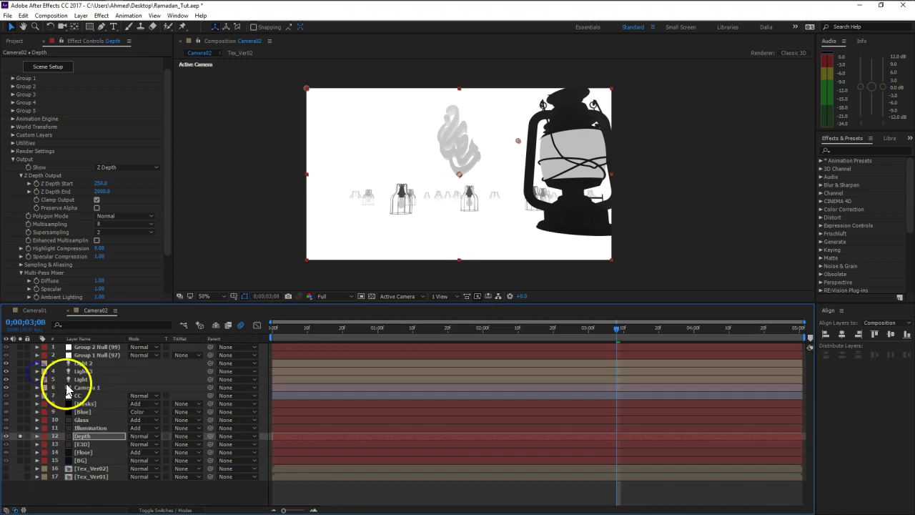
# Step: Lower Camera 1's focus distance to about 752 pixels, raise it to about 889 pixels, and collapse the camera's options
pyautogui.click(89, 437)
pyautogui.click(80, 388)
pyautogui.press('a')
pyautogui.press('a')
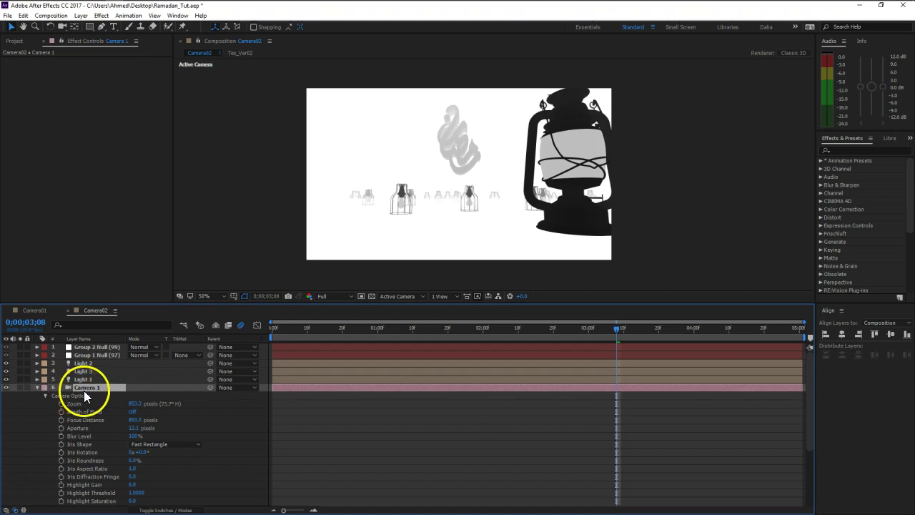
pyautogui.press('p')
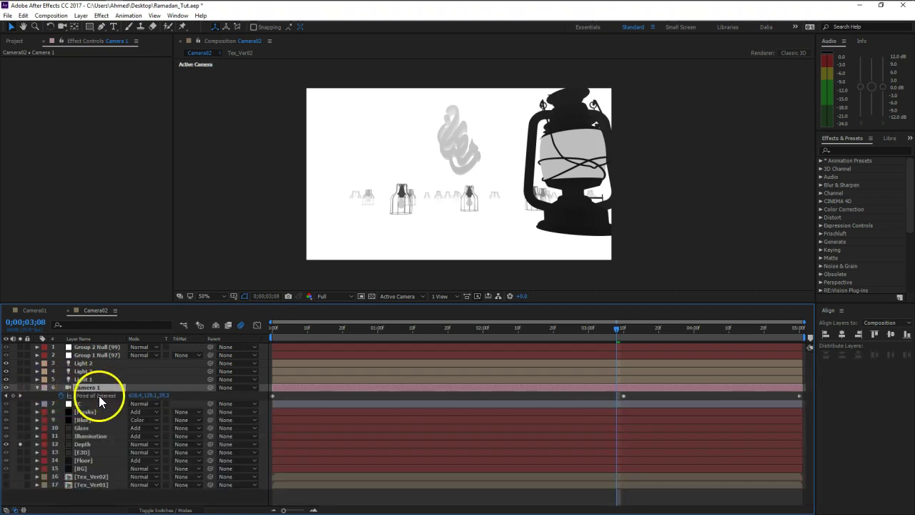
pyautogui.press('a')
pyautogui.press('a')
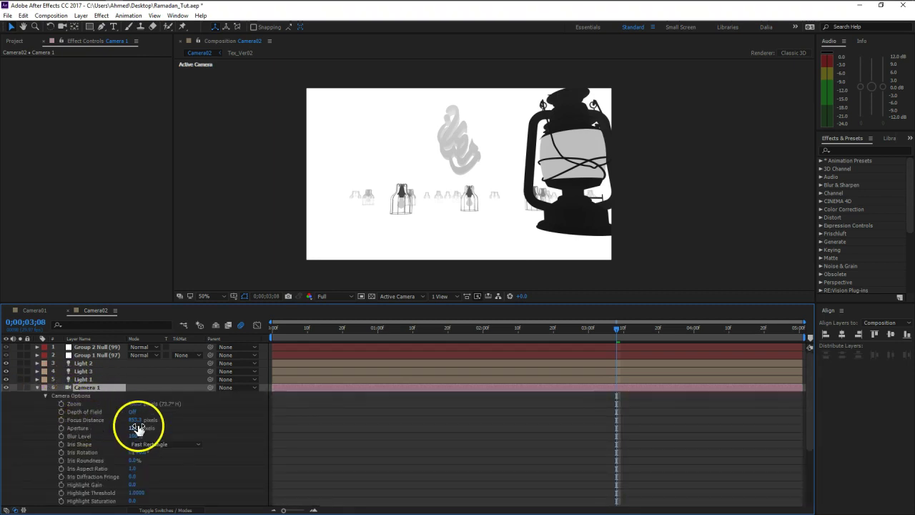
pyautogui.moveTo(135, 424); pyautogui.dragTo(93, 427)
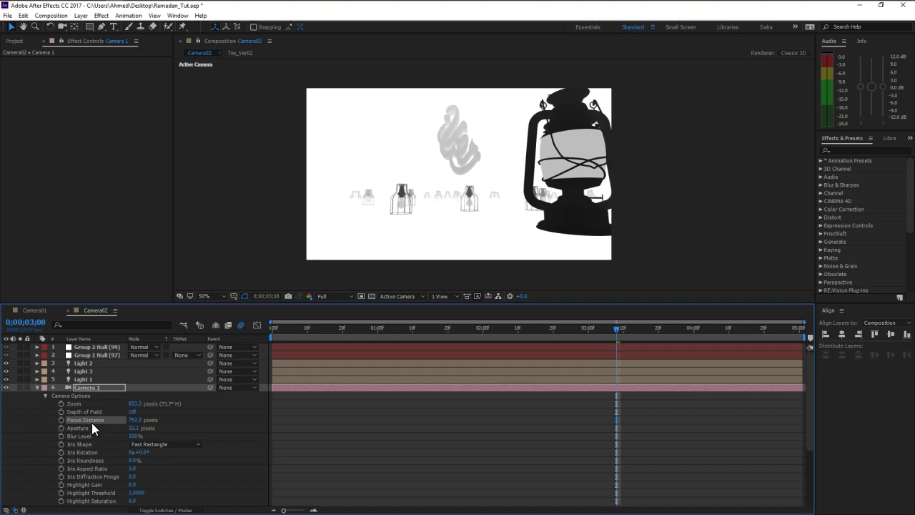
pyautogui.moveTo(136, 422); pyautogui.dragTo(197, 423)
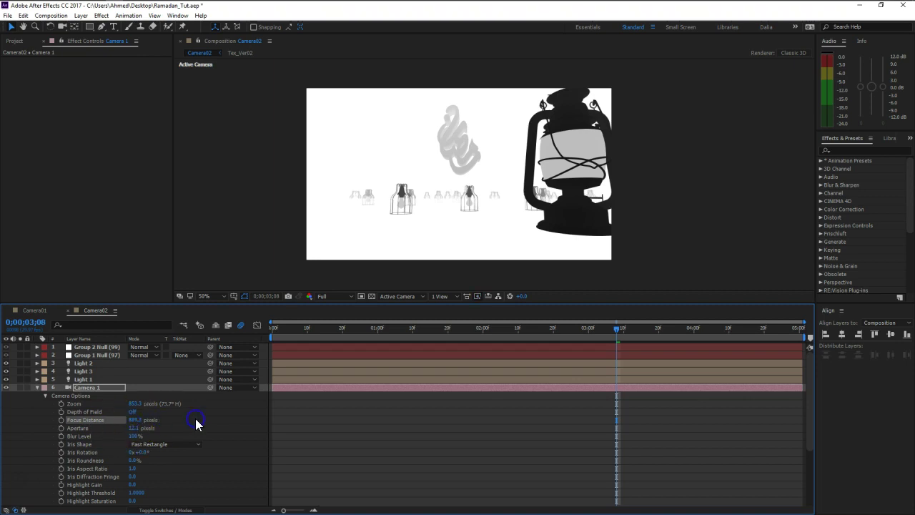
pyautogui.click(37, 387)
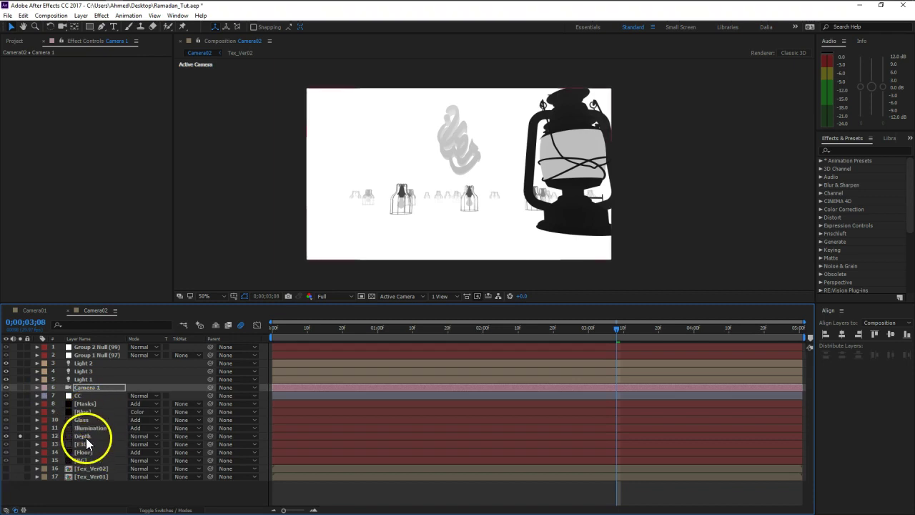
# Step: Try different Z Depth ranges on the Depth layer, including a start of 960 with an end of 1210, and 520 with 410
pyautogui.click(86, 436)
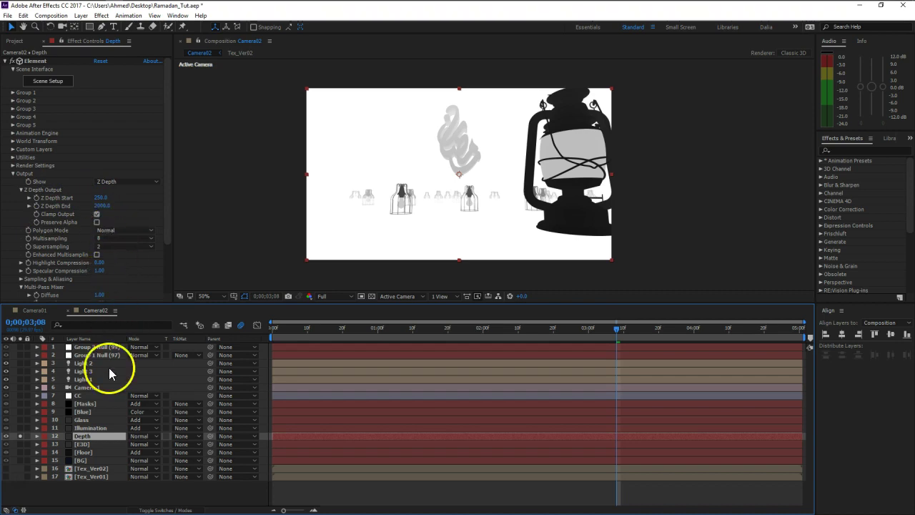
pyautogui.click(103, 198)
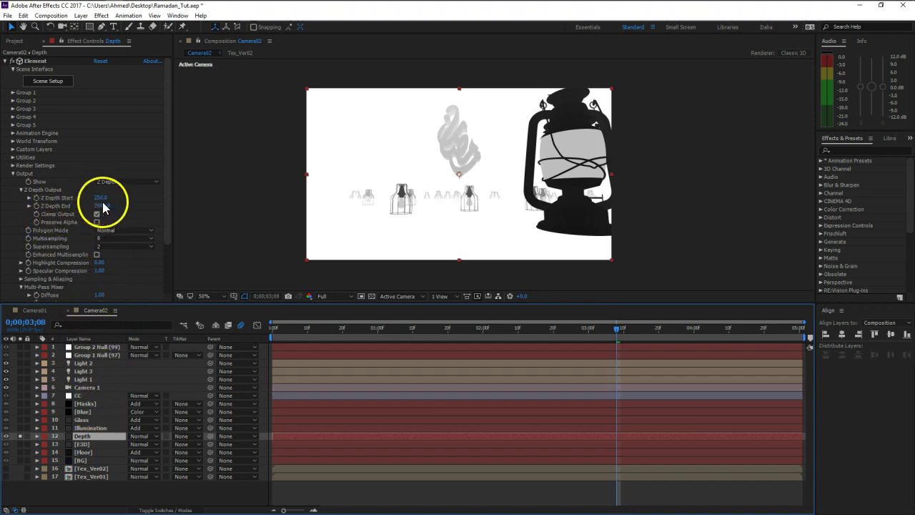
pyautogui.moveTo(99, 200); pyautogui.dragTo(136, 206)
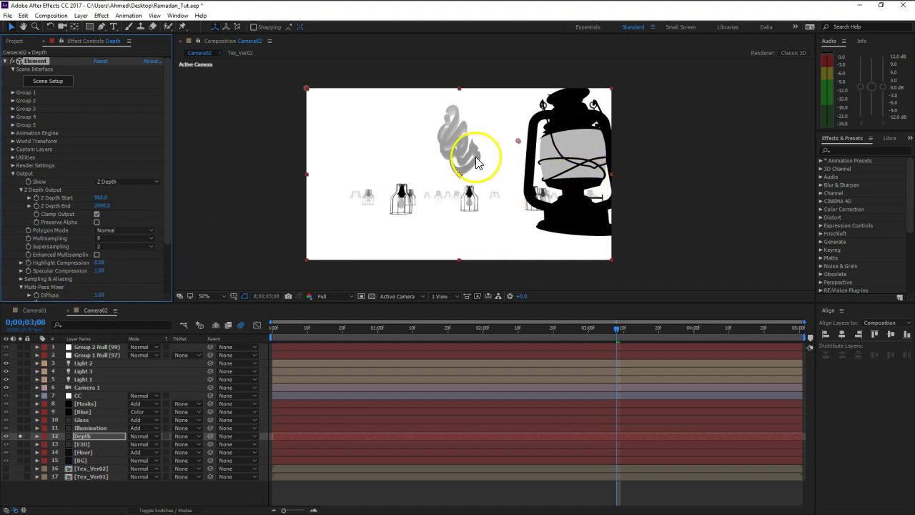
pyautogui.click(106, 206)
pyautogui.moveTo(105, 206); pyautogui.dragTo(70, 217)
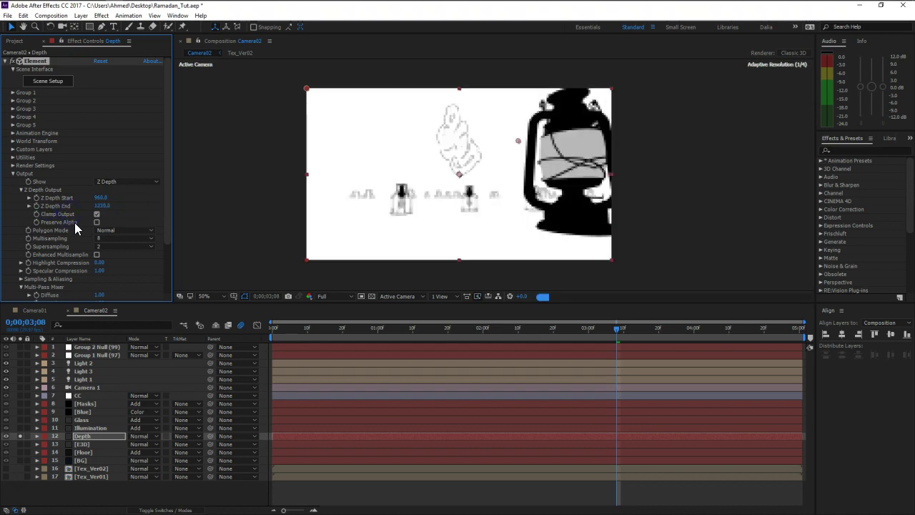
pyautogui.moveTo(101, 198); pyautogui.dragTo(67, 209)
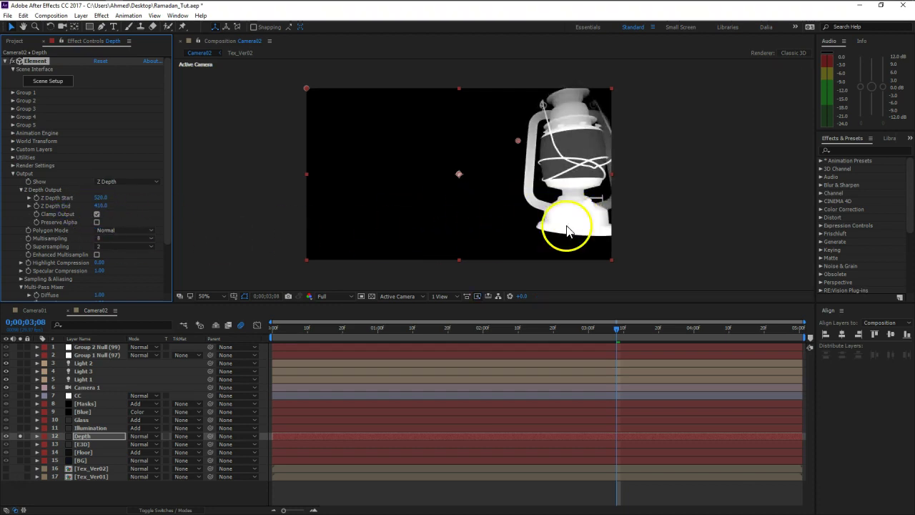
# Step: Set the Depth layer's Z Depth Start to 440 and Z Depth End to 980
pyautogui.moveTo(103, 198); pyautogui.dragTo(128, 209)
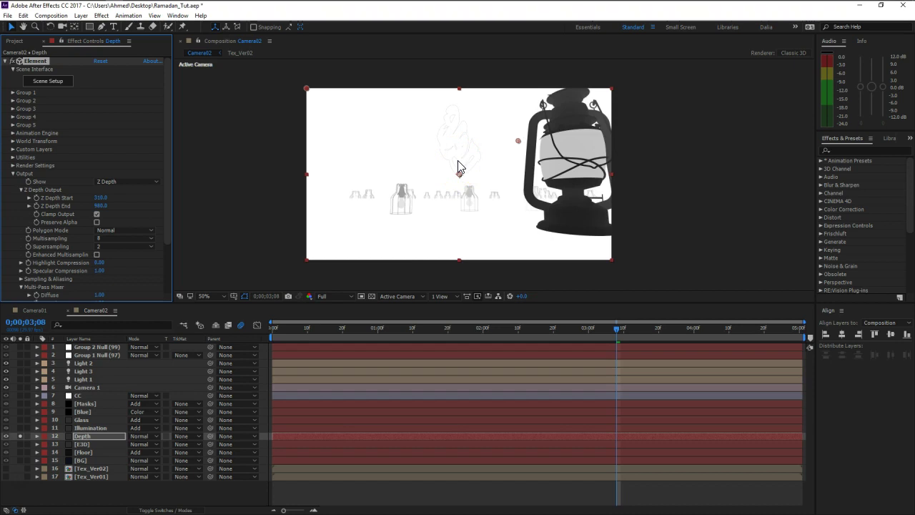
pyautogui.moveTo(101, 201); pyautogui.dragTo(98, 200)
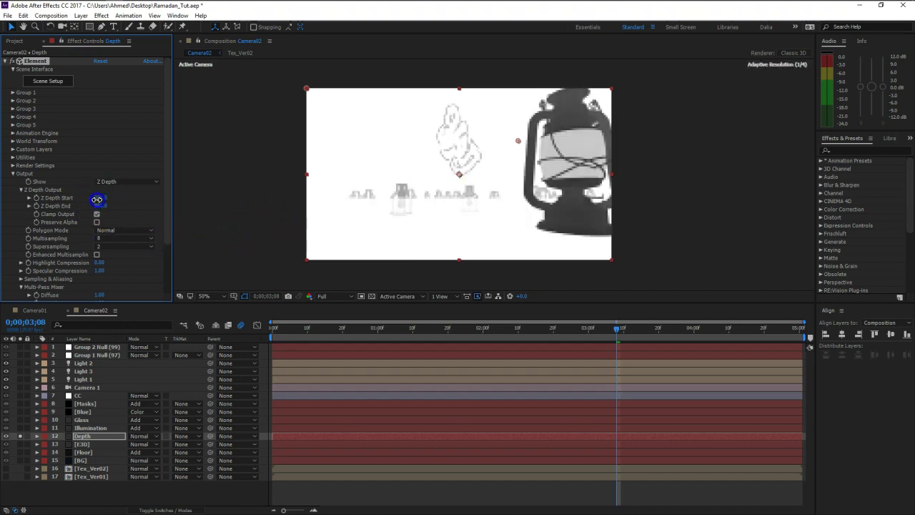
pyautogui.moveTo(97, 199); pyautogui.dragTo(106, 199)
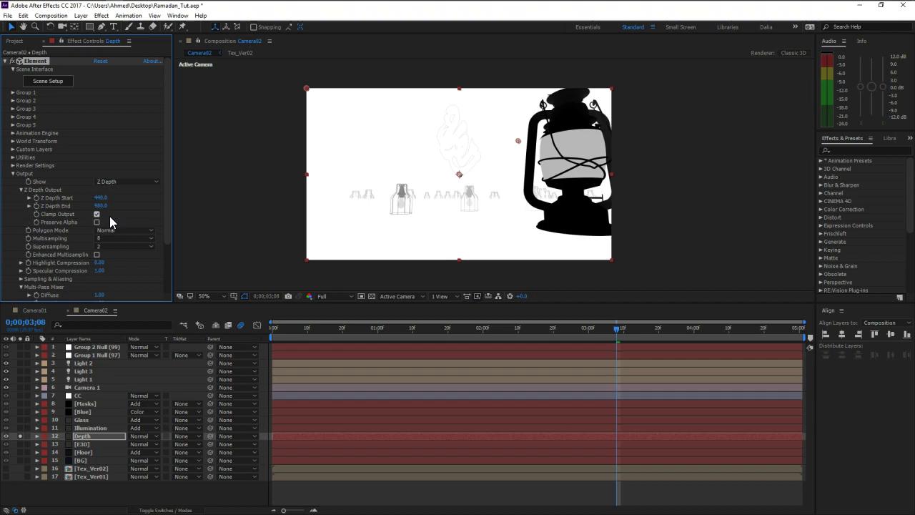
# Step: Add a new adjustment layer and place it directly above the CC layer
pyautogui.hotkey('ctrl', 'alt', 'y')
pyautogui.click(90, 439)
pyautogui.moveTo(95, 436); pyautogui.dragTo(94, 398)
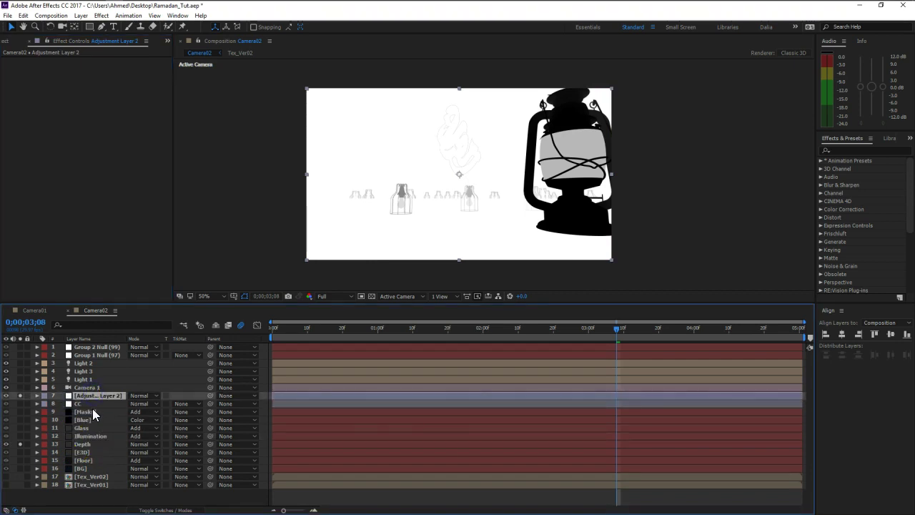
# Step: Apply the Frischluft FL Depth Of Field effect to the new adjustment layer, using Depth as its depth layer
pyautogui.click(821, 233)
pyautogui.scroll(-1, 821, 241)
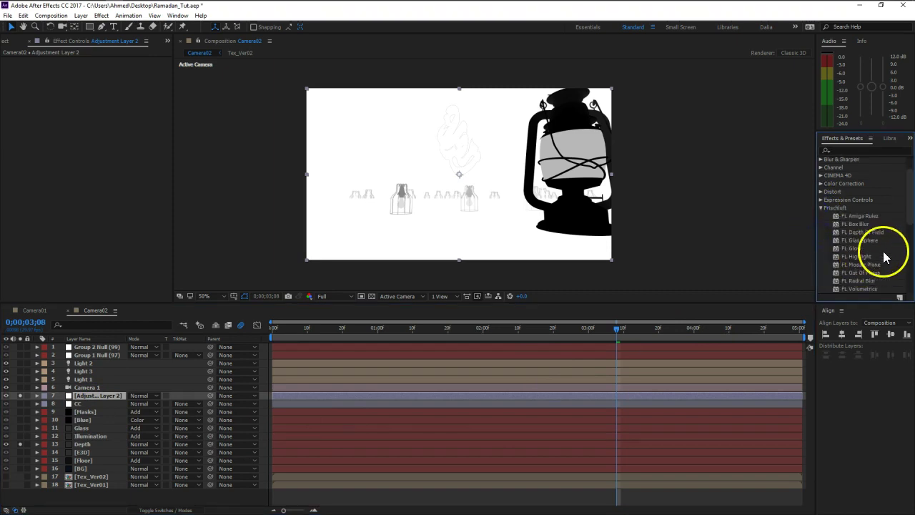
pyautogui.moveTo(878, 233); pyautogui.dragTo(82, 401)
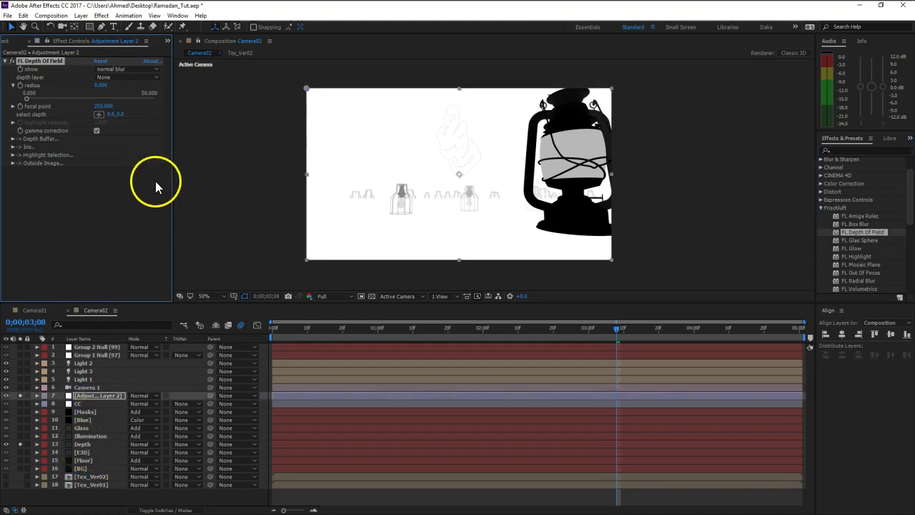
pyautogui.click(126, 76)
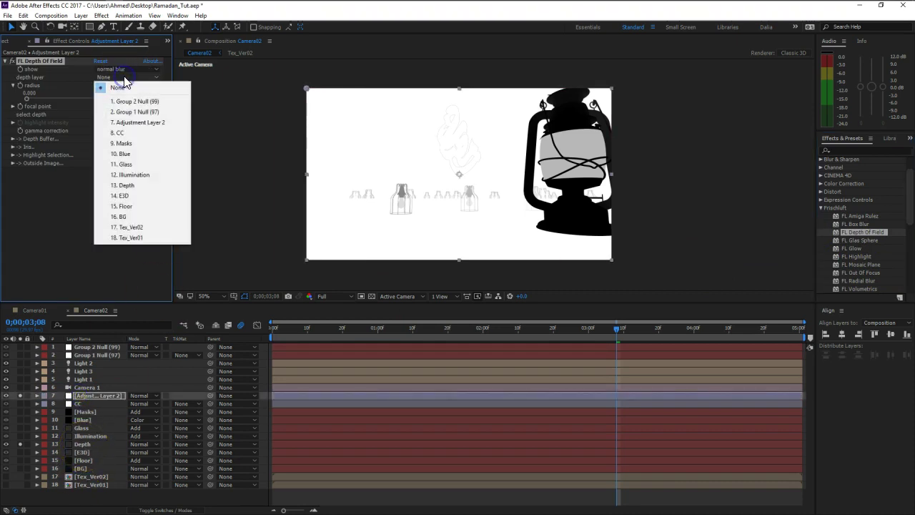
pyautogui.click(125, 185)
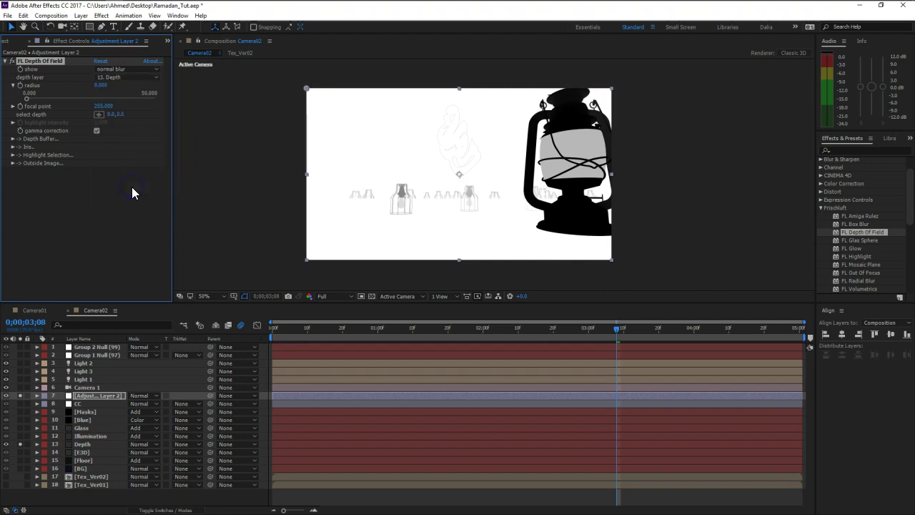
# Step: Remove the solo from Depth and the adjustment layer, solo E3D, and move Depth to the bottom of the layer stack
pyautogui.click(20, 444)
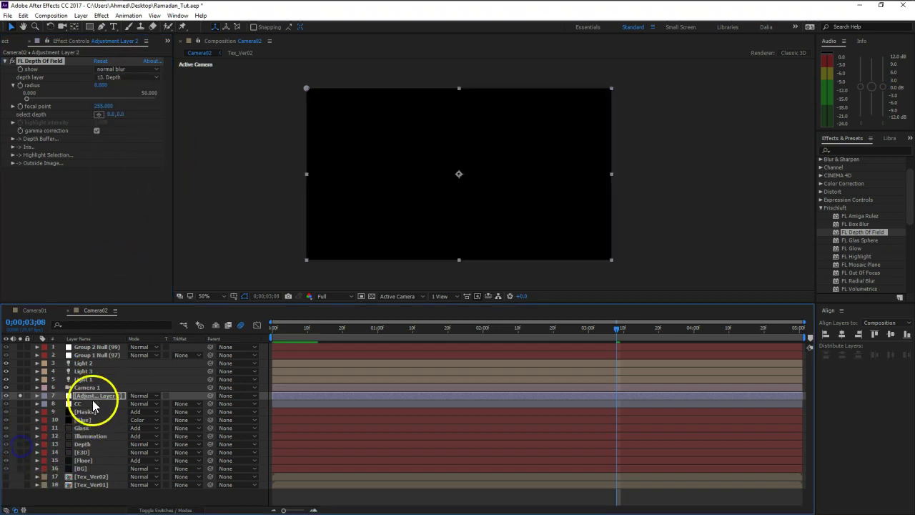
pyautogui.click(96, 395)
pyautogui.click(20, 395)
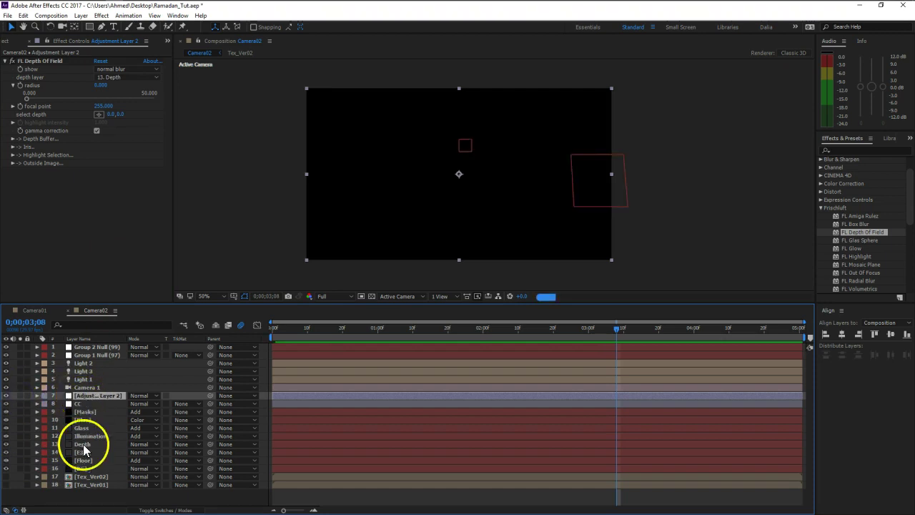
pyautogui.click(20, 453)
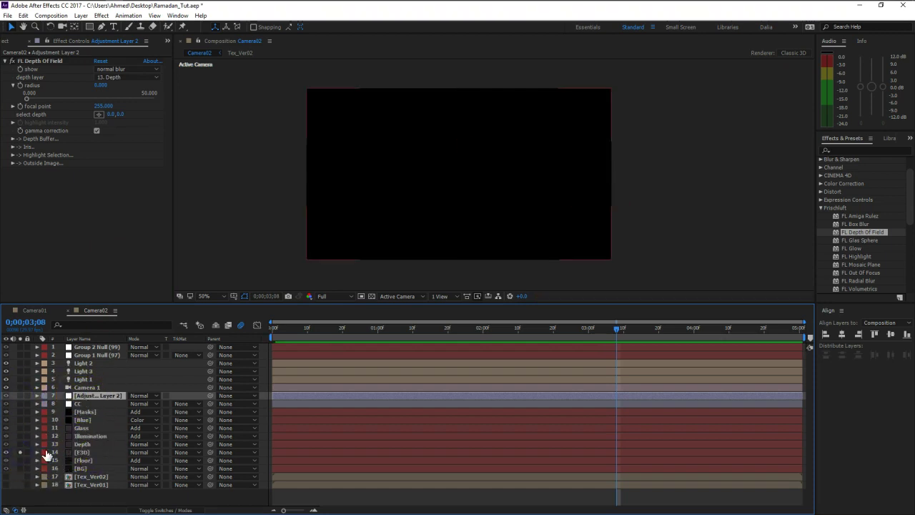
pyautogui.moveTo(80, 448); pyautogui.dragTo(89, 509)
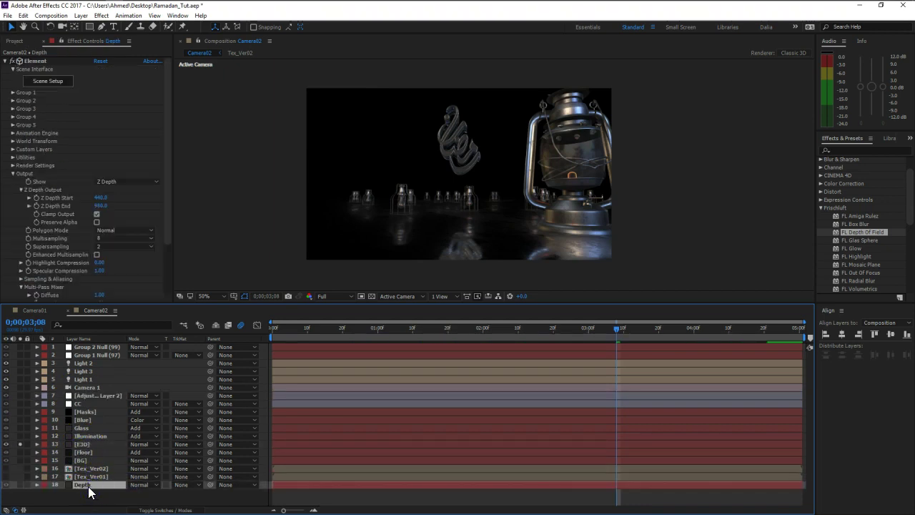
# Step: Solo the new adjustment layer together with E3D and set its depth of field radius to 10
pyautogui.click(95, 397)
pyautogui.press('Return')
pyautogui.click(20, 395)
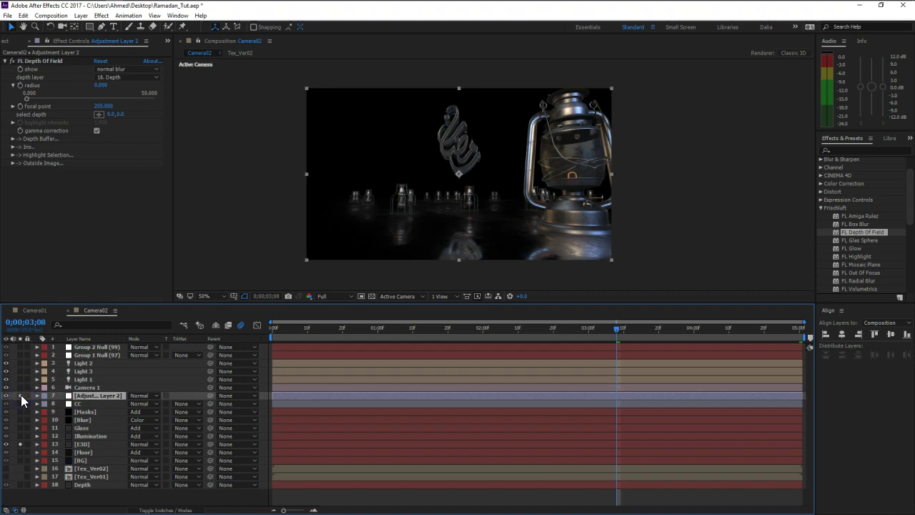
pyautogui.click(100, 85)
pyautogui.write('10')
pyautogui.press('Return')
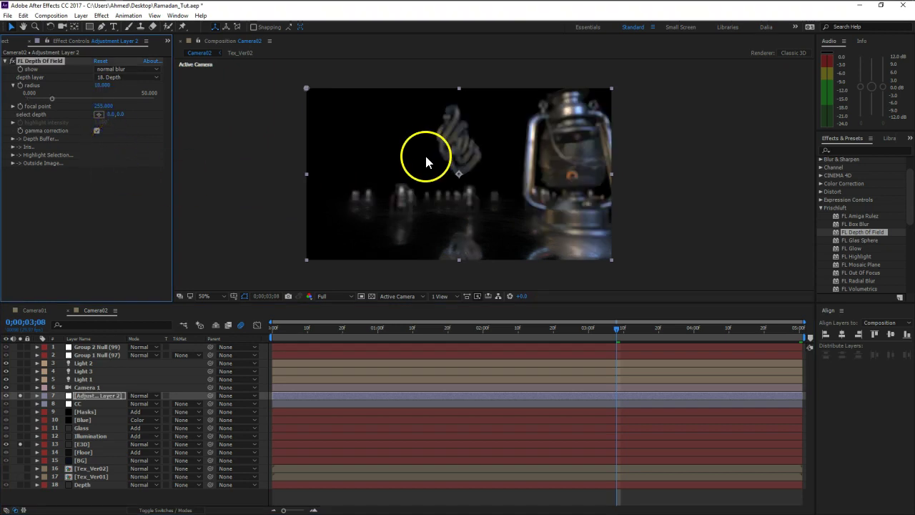
# Step: Lower the depth of field focal point to 82 and check the focus with the view at 100%
pyautogui.moveTo(107, 106); pyautogui.dragTo(92, 106)
pyautogui.click(98, 115)
pyautogui.click(436, 199)
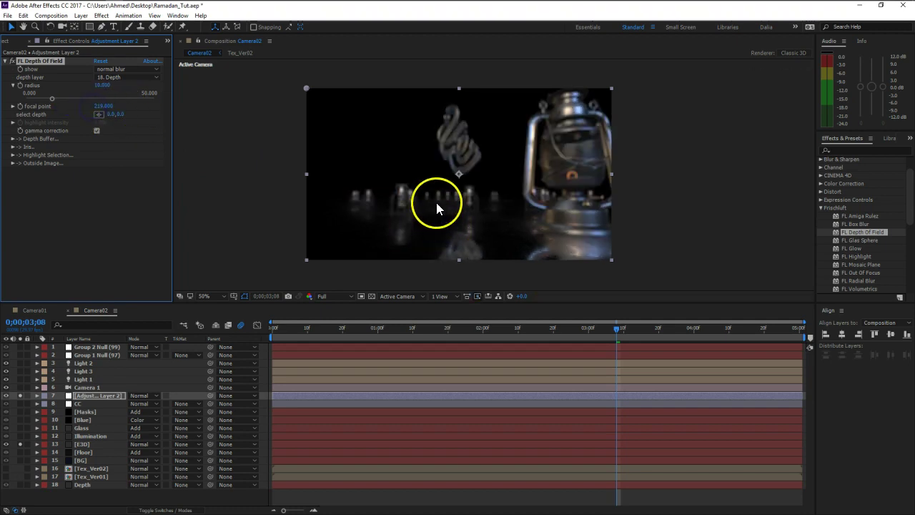
pyautogui.click(106, 116)
pyautogui.moveTo(105, 107); pyautogui.dragTo(47, 113)
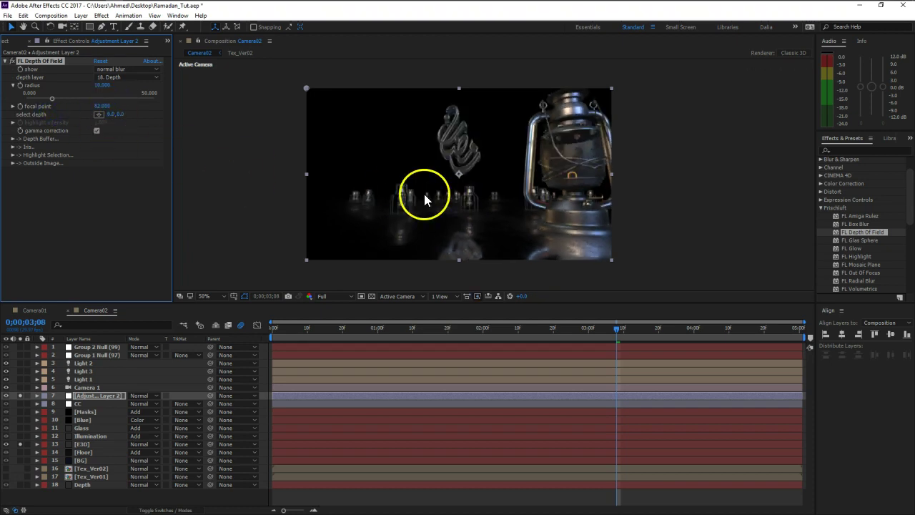
pyautogui.press('.')
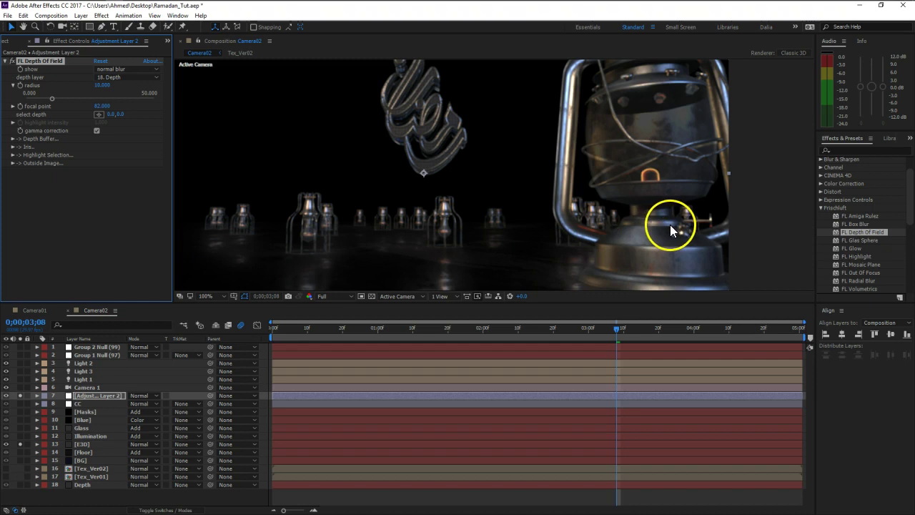
pyautogui.click(100, 114)
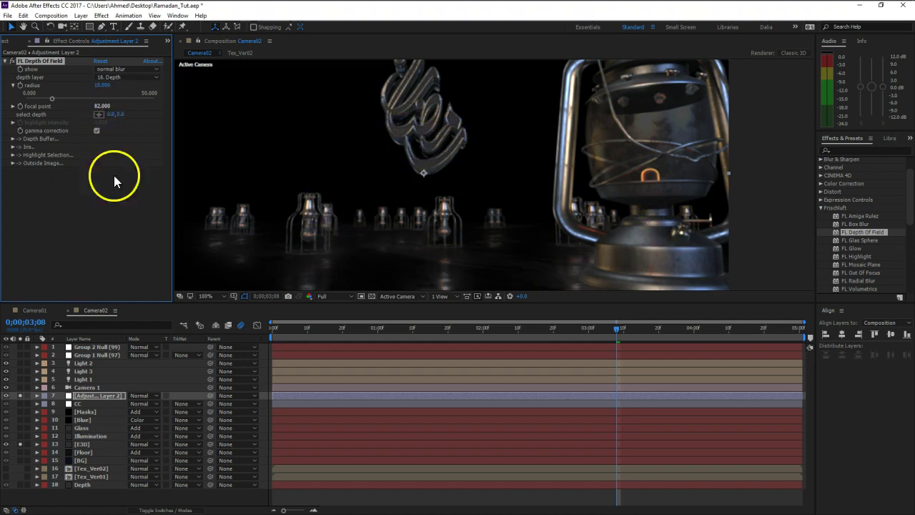
# Step: Switch the effect's depth layer to None and back to Depth to compare the blur
pyautogui.click(125, 76)
pyautogui.click(131, 85)
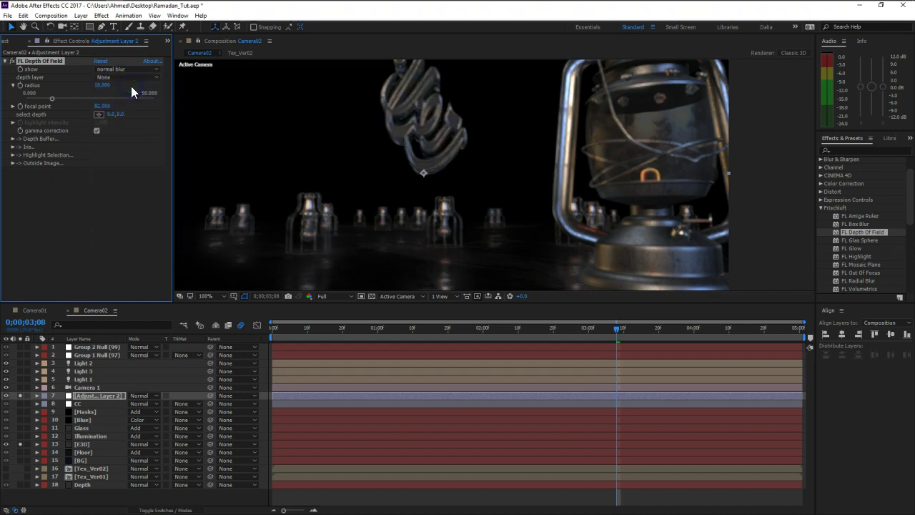
pyautogui.click(118, 77)
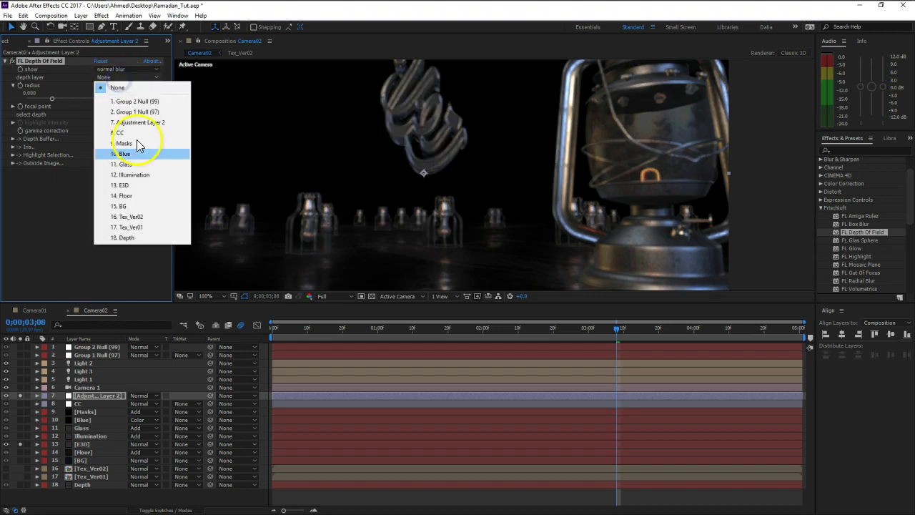
pyautogui.click(147, 237)
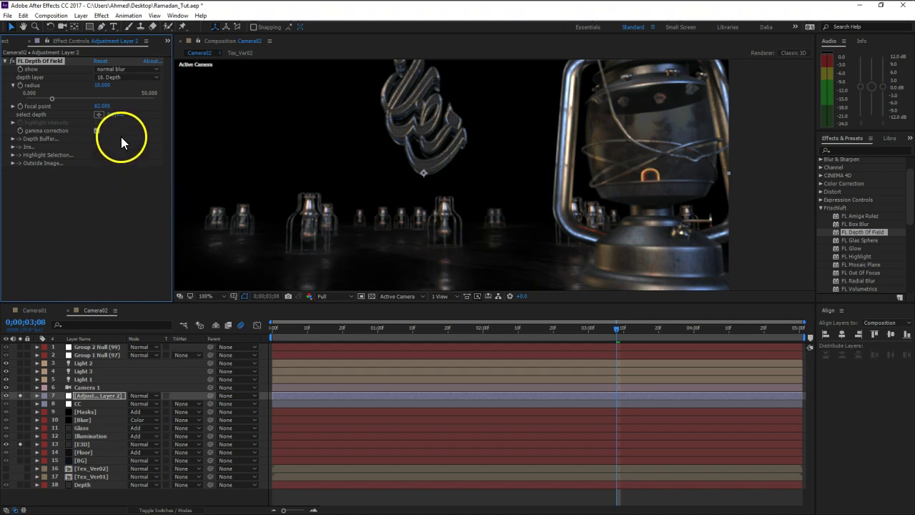
# Step: Raise the depth of field radius to about 21.35 and pick the focus depth on the hanging calligraphy
pyautogui.click(100, 113)
pyautogui.moveTo(53, 101); pyautogui.dragTo(101, 119)
pyautogui.click(99, 114)
pyautogui.click(418, 130)
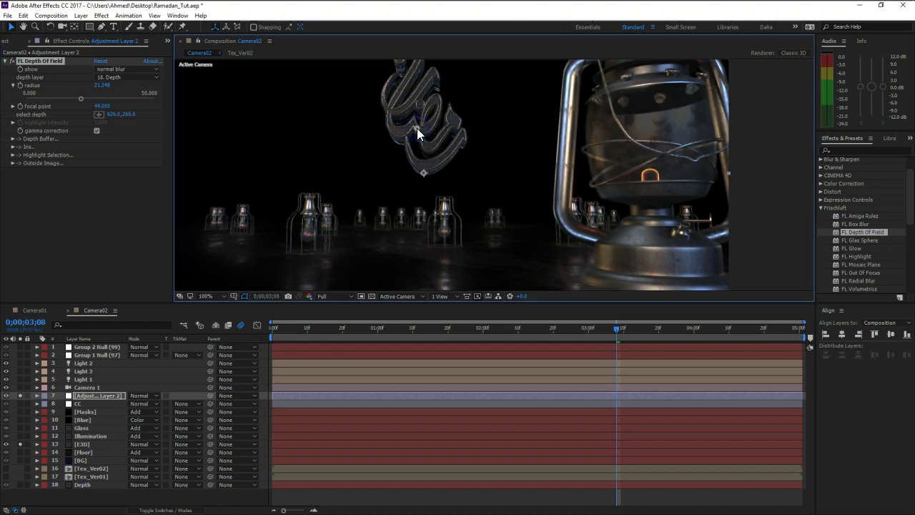
# Step: Set the Depth layer's Z Depth Start to 90 and Z Depth End to 1350
pyautogui.click(91, 444)
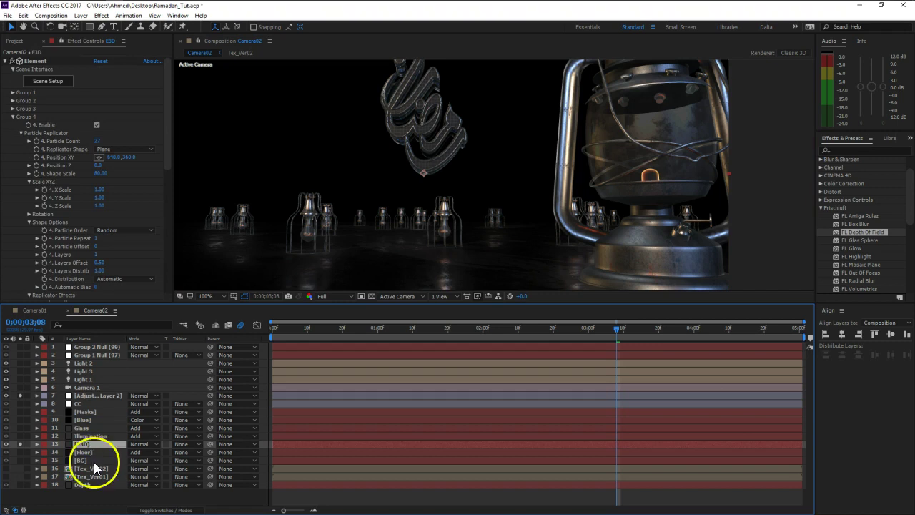
pyautogui.click(83, 485)
pyautogui.moveTo(101, 207)
pyautogui.mouseDown()
pyautogui.moveTo(126, 209)
pyautogui.moveTo(111, 214)
pyautogui.mouseUp()
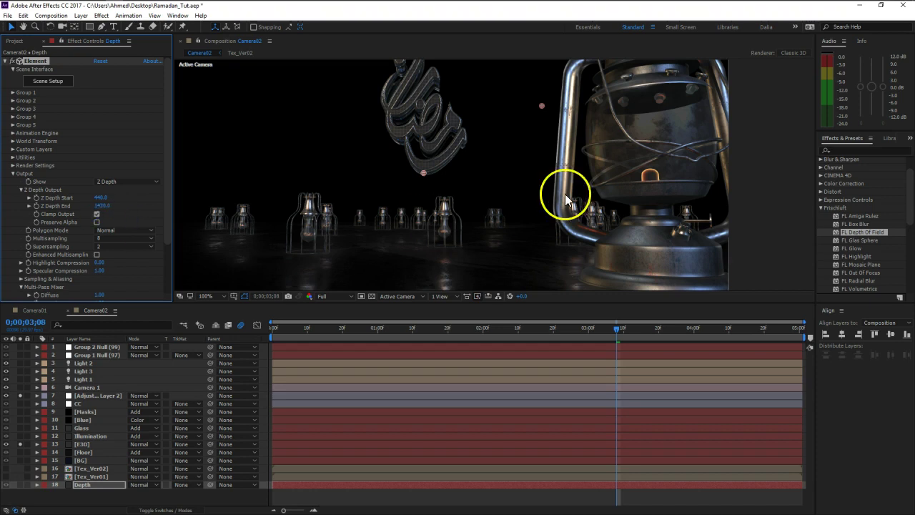
pyautogui.moveTo(102, 198); pyautogui.dragTo(92, 198)
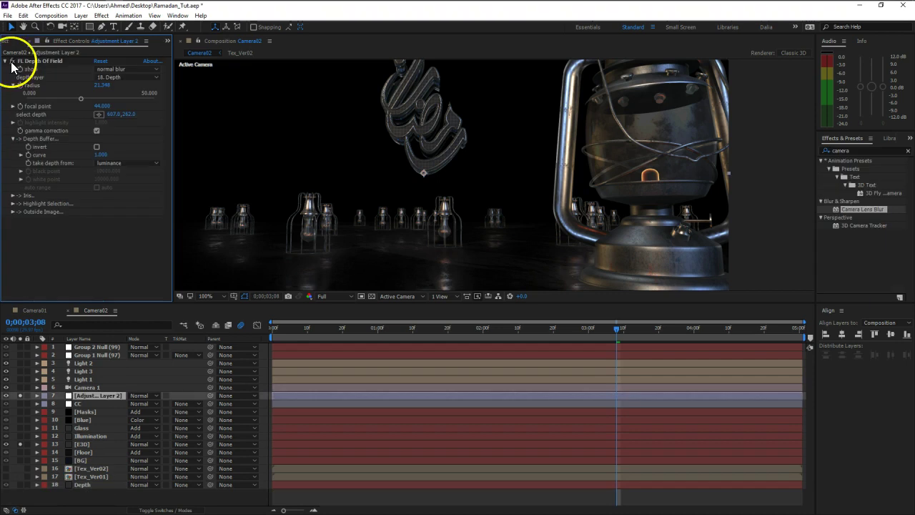
# Step: Turn the FL Depth Of Field effect back on and recheck the settings of Depth and the adjustment layer
pyautogui.click(11, 62)
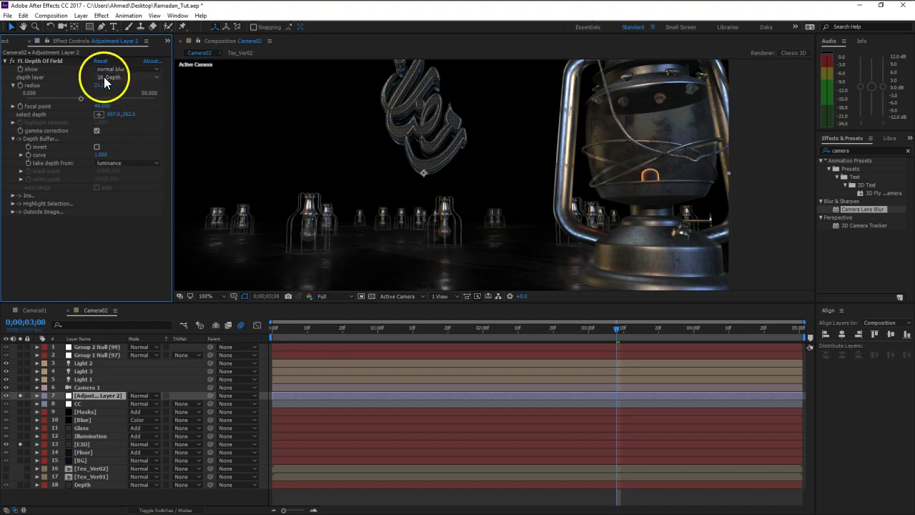
pyautogui.click(98, 486)
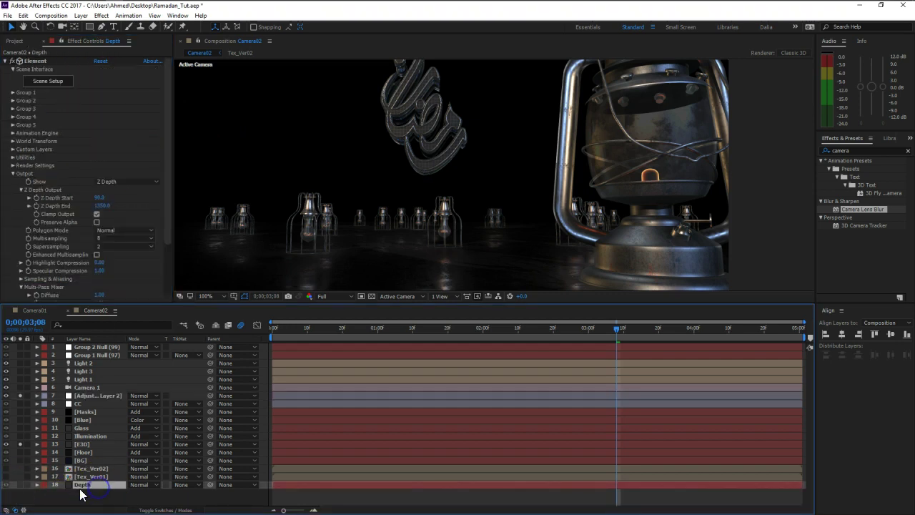
pyautogui.press('Return')
pyautogui.click(105, 397)
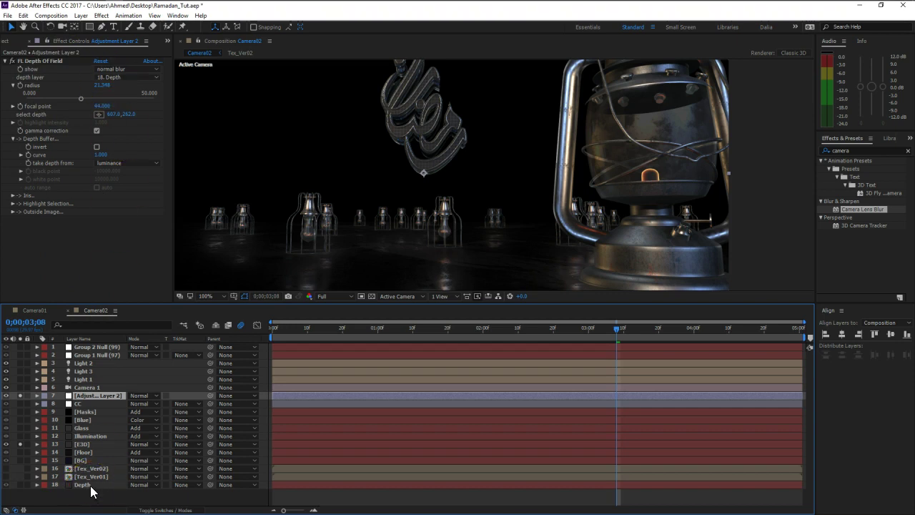
# Step: Enlarge the timeline and solo Depth alone, removing the solo from E3D and Adjustment Layer 2
pyautogui.moveTo(157, 309); pyautogui.dragTo(158, 276)
pyautogui.click(22, 447)
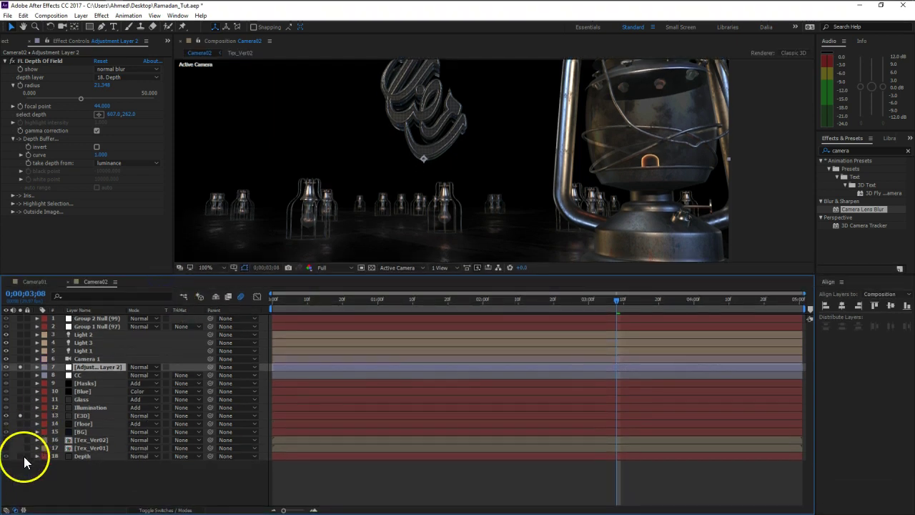
pyautogui.click(20, 456)
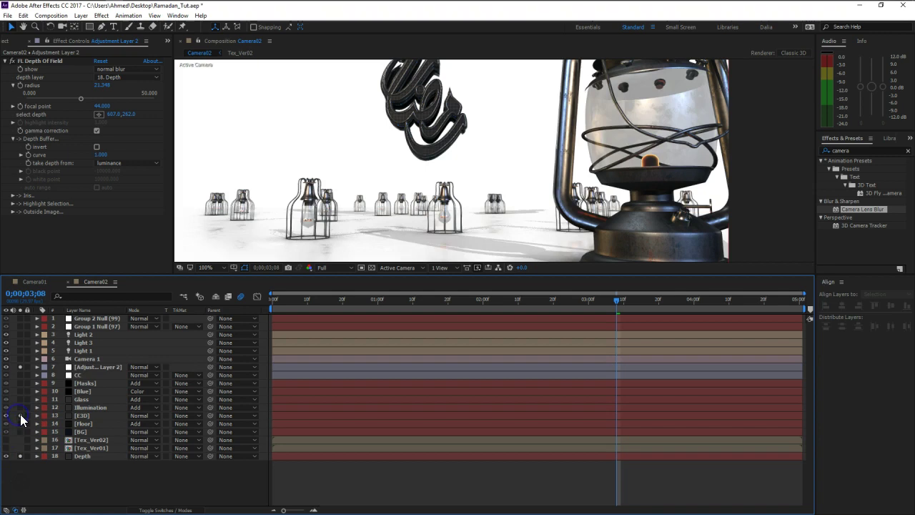
pyautogui.click(20, 367)
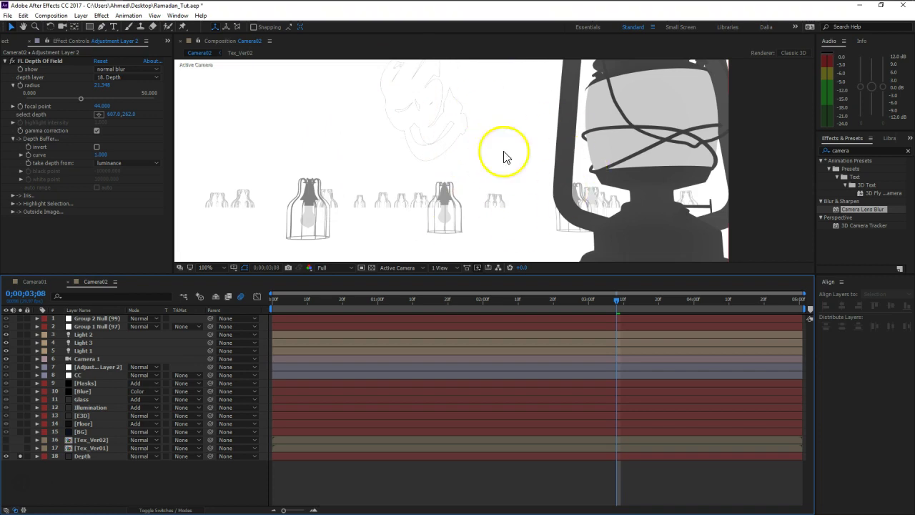
# Step: Add Camera02 to the render queue and set its output format to OpenEXR Sequence
pyautogui.click(87, 457)
pyautogui.click(50, 15)
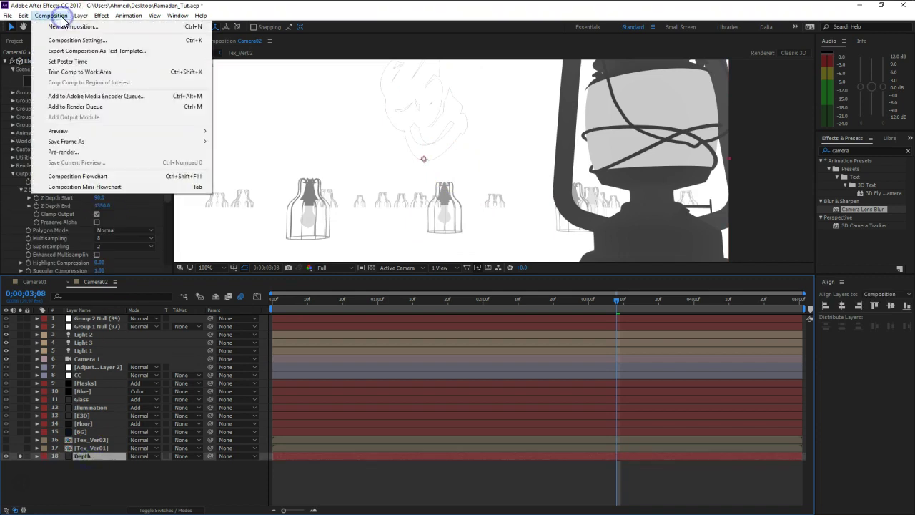
pyautogui.click(76, 107)
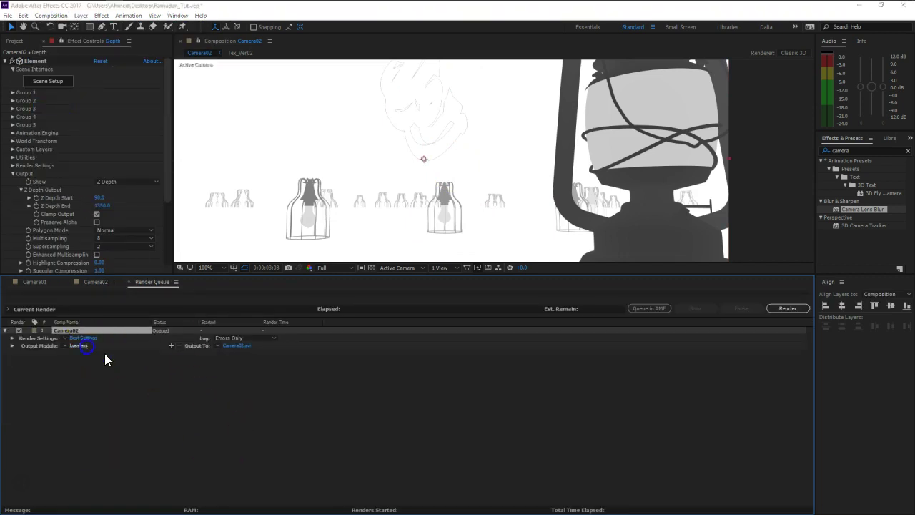
pyautogui.click(78, 346)
pyautogui.click(343, 133)
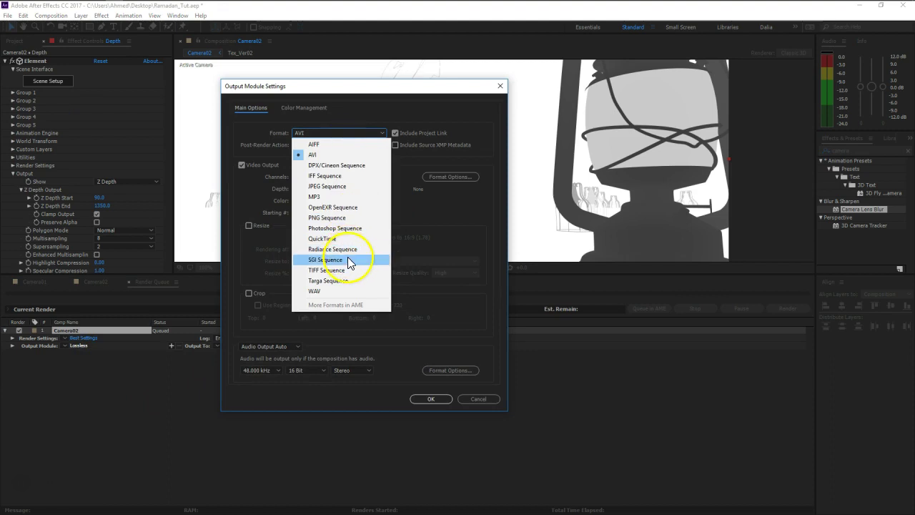
pyautogui.click(342, 207)
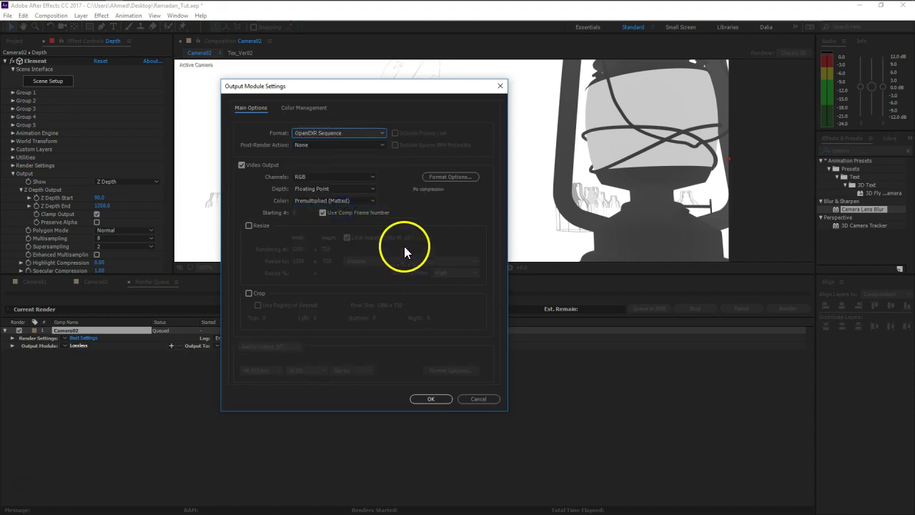
pyautogui.click(438, 395)
# Step: Name the render output Depth_Pass and save it in the Ramadan folder
pyautogui.click(256, 348)
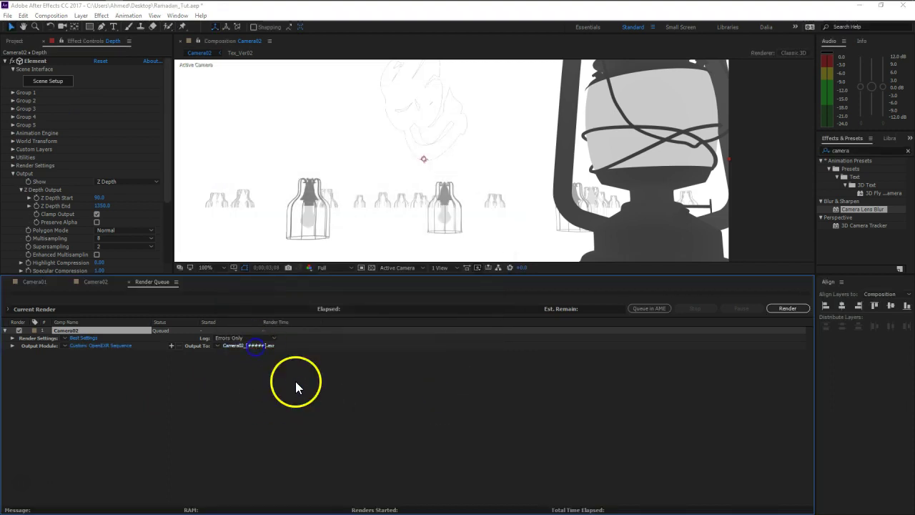
pyautogui.write('D')
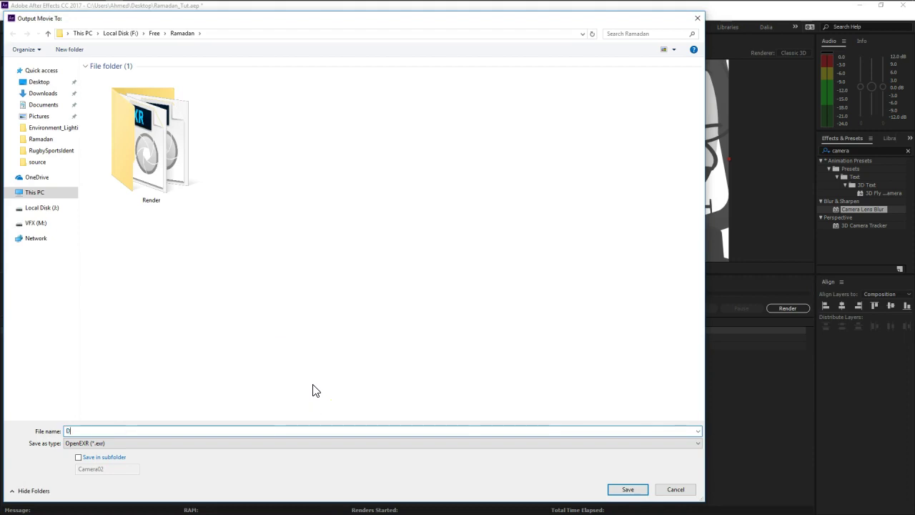
pyautogui.write('epth_Pass')
pyautogui.press('Return')
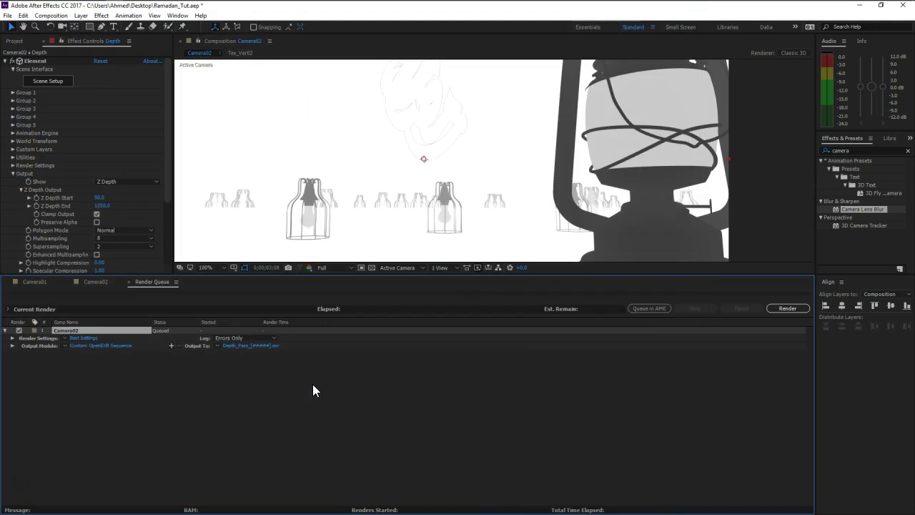
# Step: Check and accept the Best quality, Full resolution render settings and render the depth sequence
pyautogui.click(84, 338)
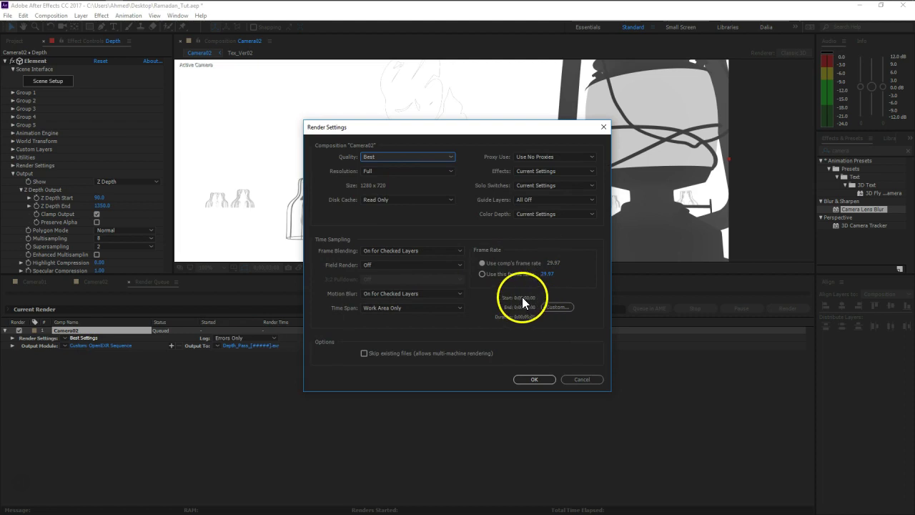
pyautogui.click(529, 378)
pyautogui.click(787, 309)
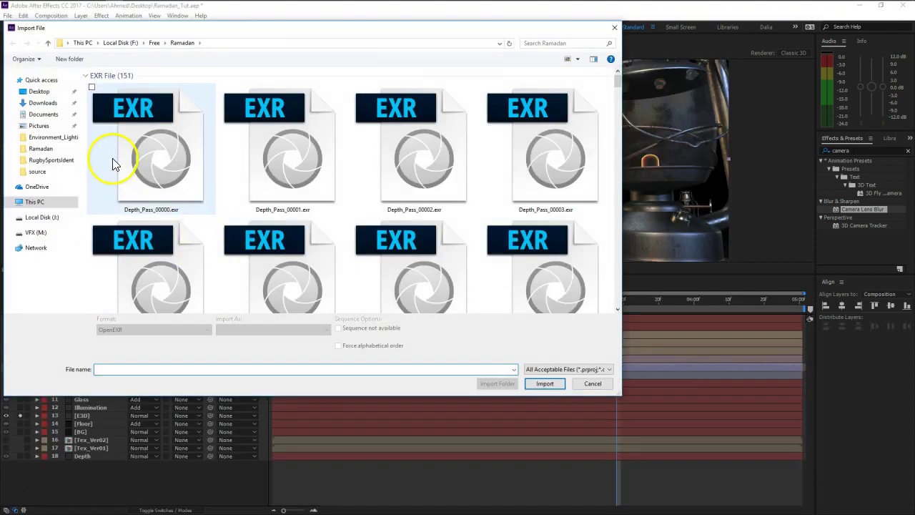
# Step: Import the Depth_Pass OpenEXR sequence and replace the old Depth layer at the bottom of Camera02 with it
pyautogui.click(112, 154)
pyautogui.click(537, 376)
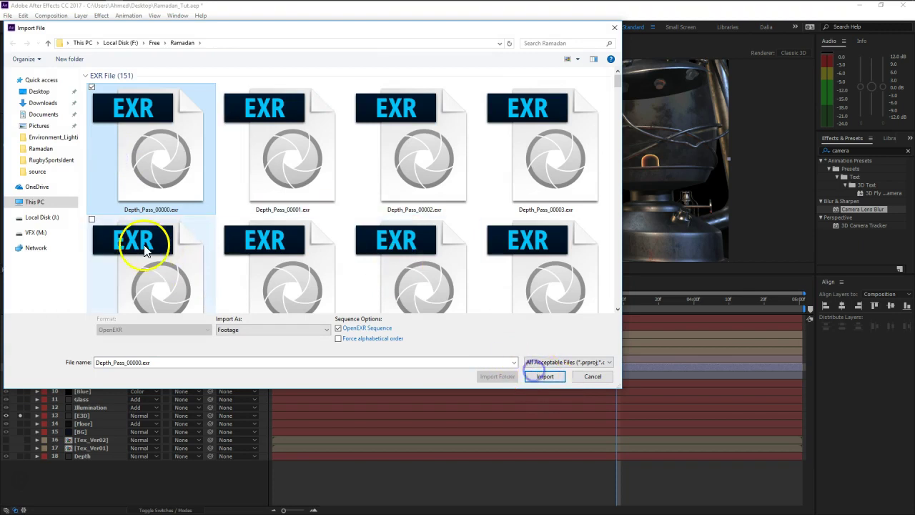
pyautogui.click(543, 376)
pyautogui.moveTo(16, 150); pyautogui.dragTo(136, 452)
pyautogui.click(94, 464)
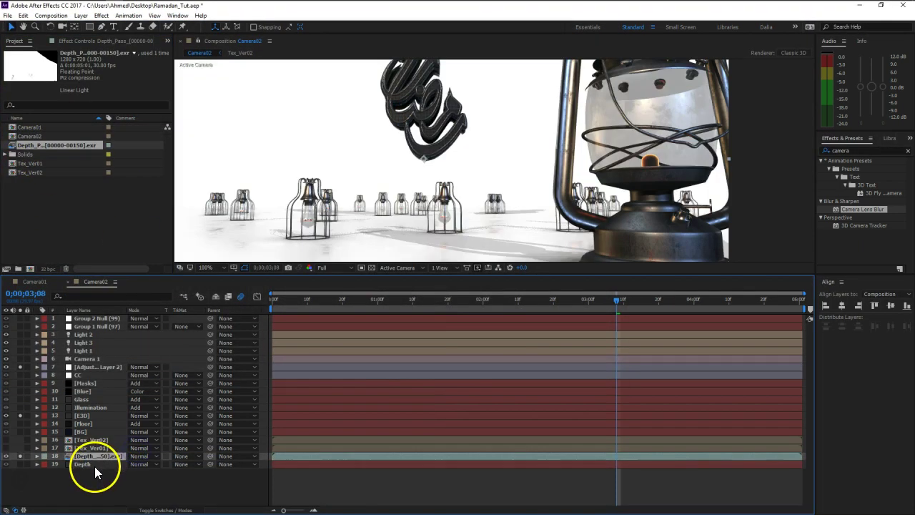
pyautogui.press('Delete')
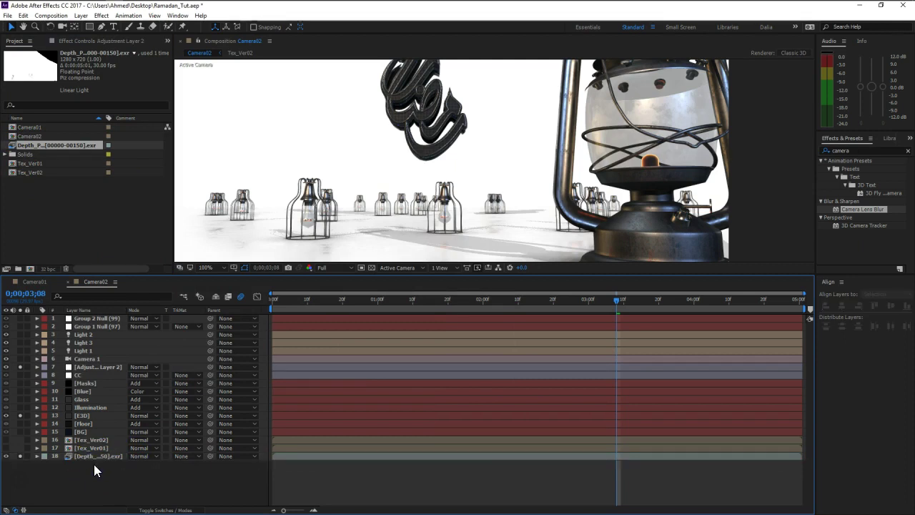
# Step: Show only the Depth_Pass layer by unsoloing E3D and the adjustment layer, and apply the Levels effect to it
pyautogui.click(20, 416)
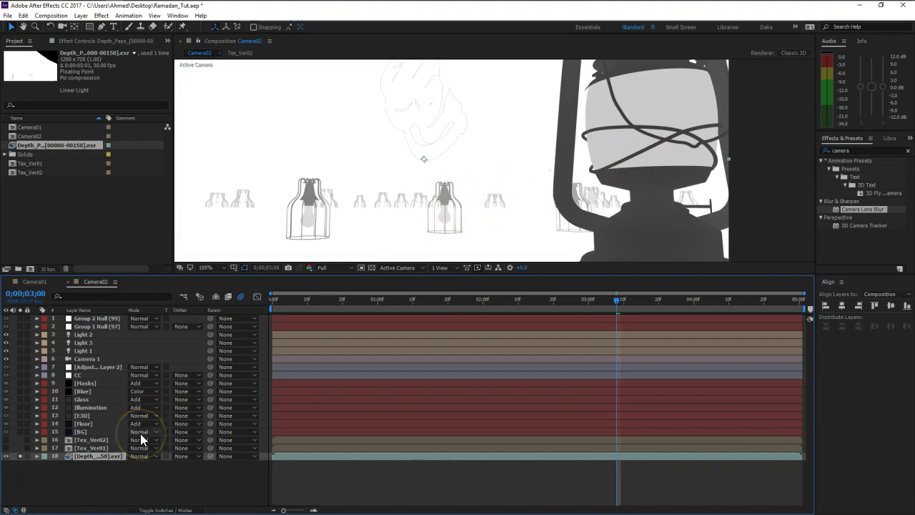
pyautogui.hotkey('ctrl', 'space')
pyautogui.write('l')
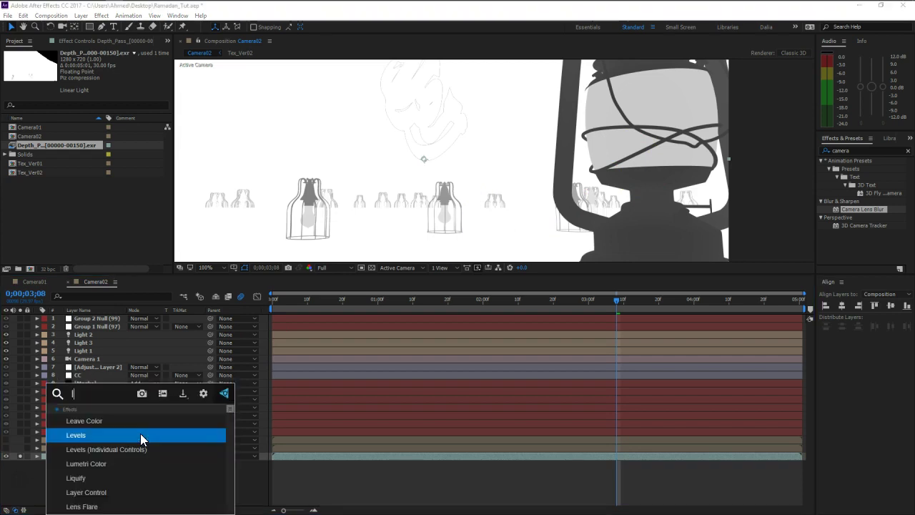
pyautogui.write('ev')
pyautogui.click(144, 435)
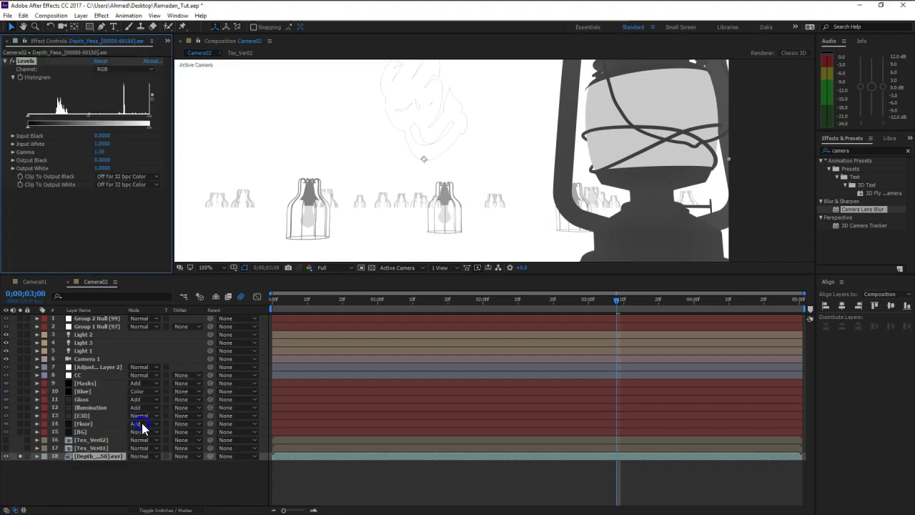
# Step: Increase the depth pass contrast in Levels with Input Black at about 0.157 and Gamma at 0.49
pyautogui.moveTo(88, 114); pyautogui.dragTo(107, 114)
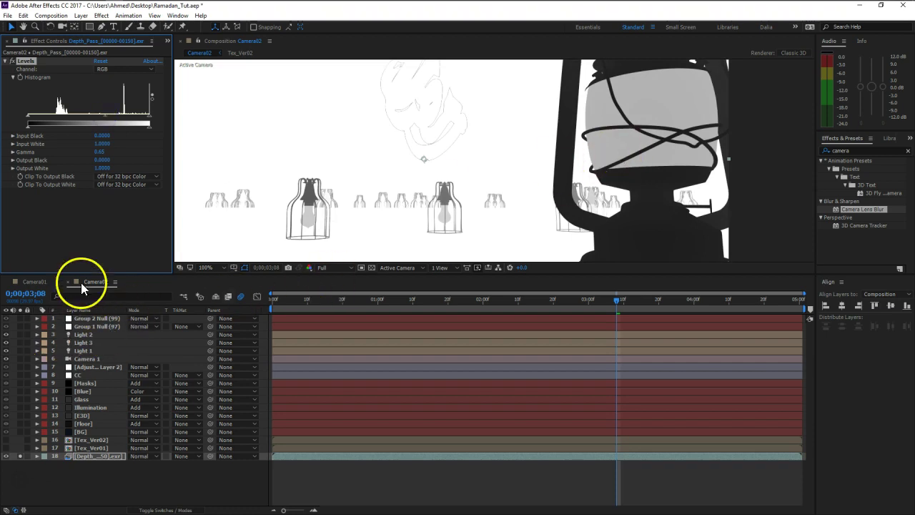
pyautogui.moveTo(27, 116); pyautogui.dragTo(110, 116)
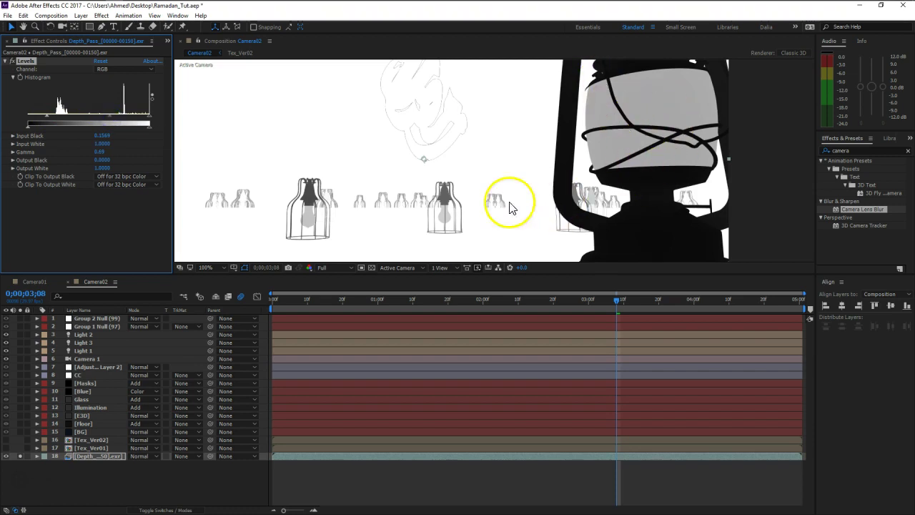
pyautogui.moveTo(149, 116); pyautogui.dragTo(119, 117)
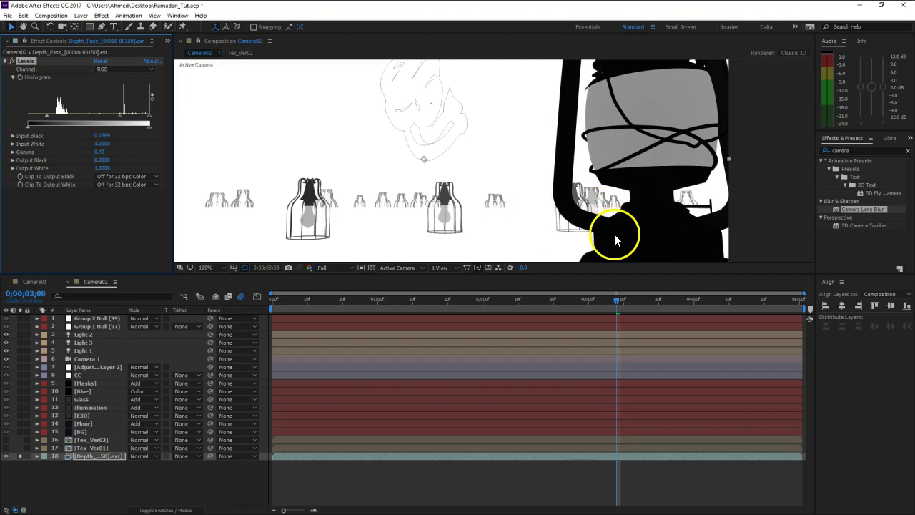
# Step: Solo E3D and Adjustment Layer 2 along with the depth pass
pyautogui.click(84, 367)
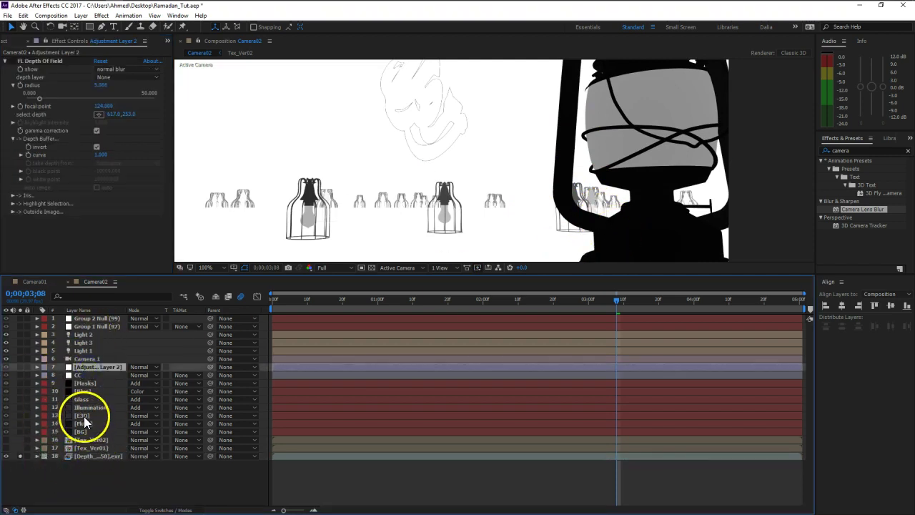
pyautogui.click(83, 416)
pyautogui.click(21, 415)
pyautogui.click(83, 367)
pyautogui.click(20, 366)
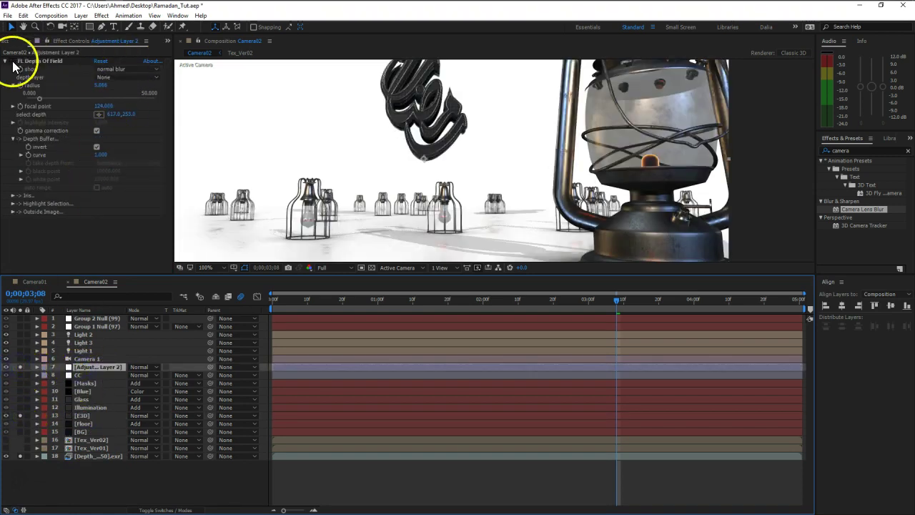
# Step: Set the depth of field effect's depth layer to Depth_Pass and remove the solo from the depth pass
pyautogui.click(128, 78)
pyautogui.click(160, 237)
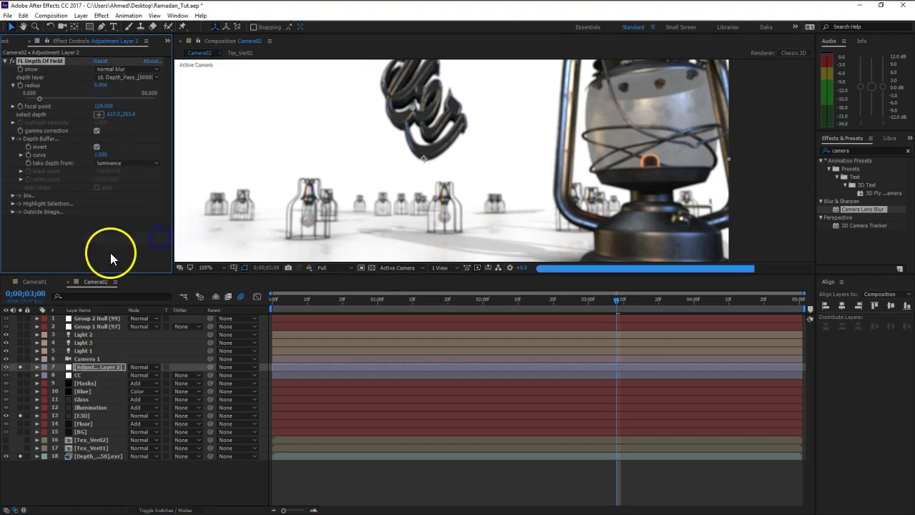
pyautogui.click(20, 455)
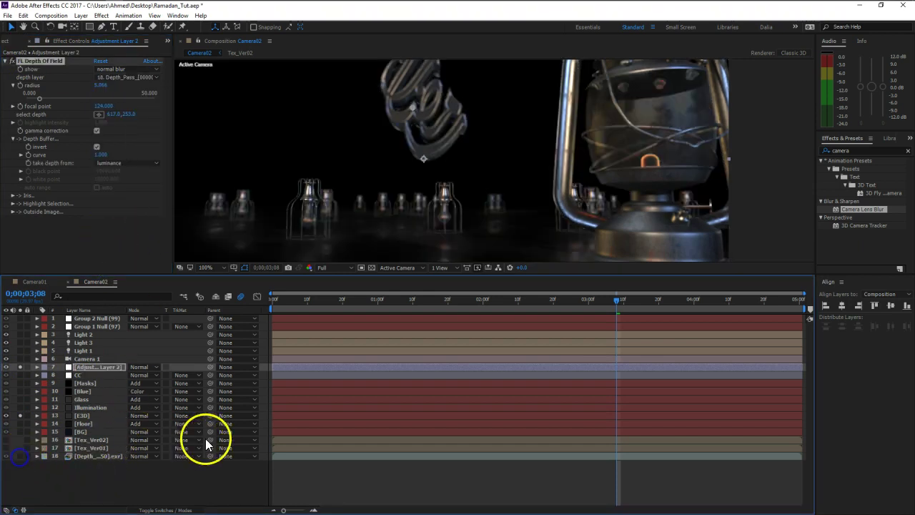
# Step: Set the depth of field effect's focus by sampling the depth on the hanging calligraphy
pyautogui.click(106, 114)
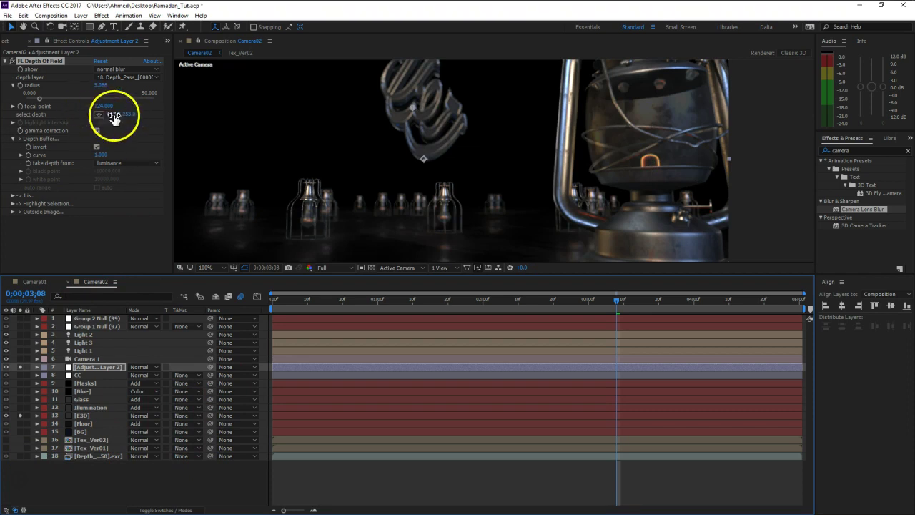
pyautogui.click(422, 116)
pyautogui.click(422, 115)
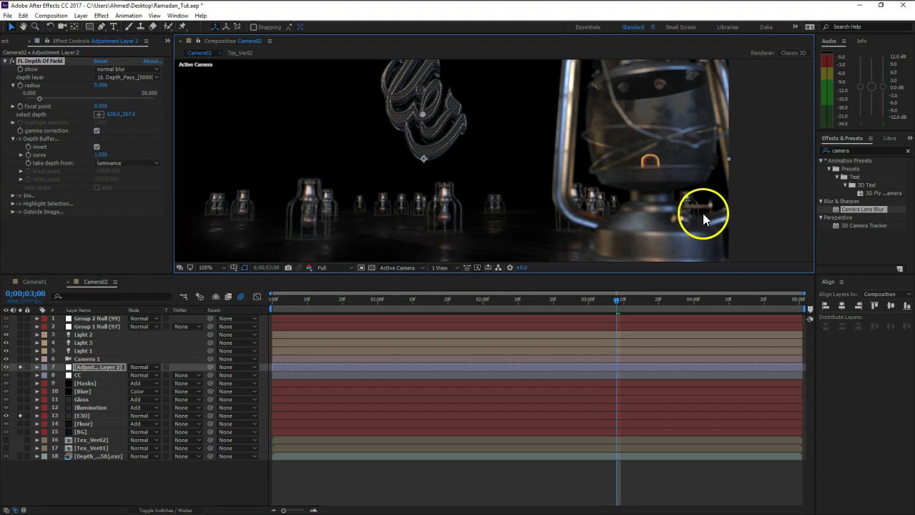
# Step: Raise the depth pass contrast in Levels with Input Black at about 0.196 and adjust its midtone Gamma
pyautogui.click(82, 456)
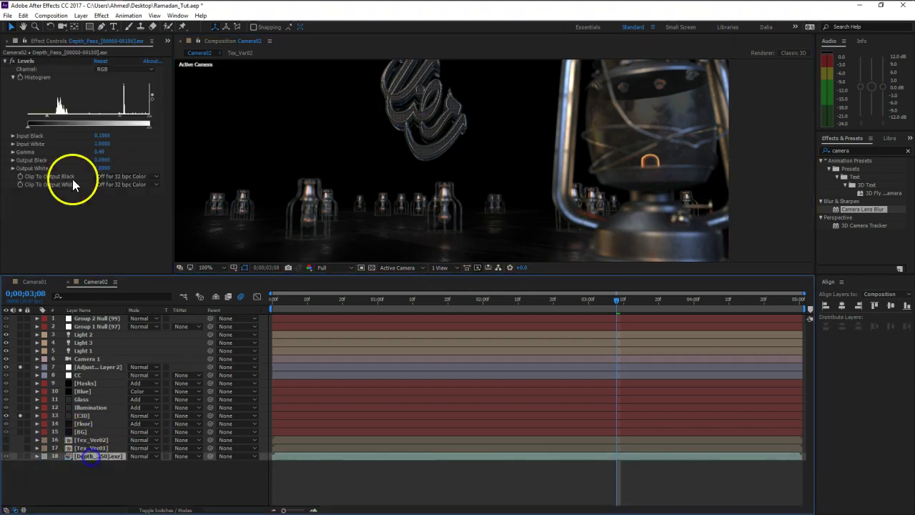
pyautogui.moveTo(45, 118)
pyautogui.mouseDown()
pyautogui.moveTo(79, 120)
pyautogui.moveTo(39, 118)
pyautogui.moveTo(53, 120)
pyautogui.mouseUp()
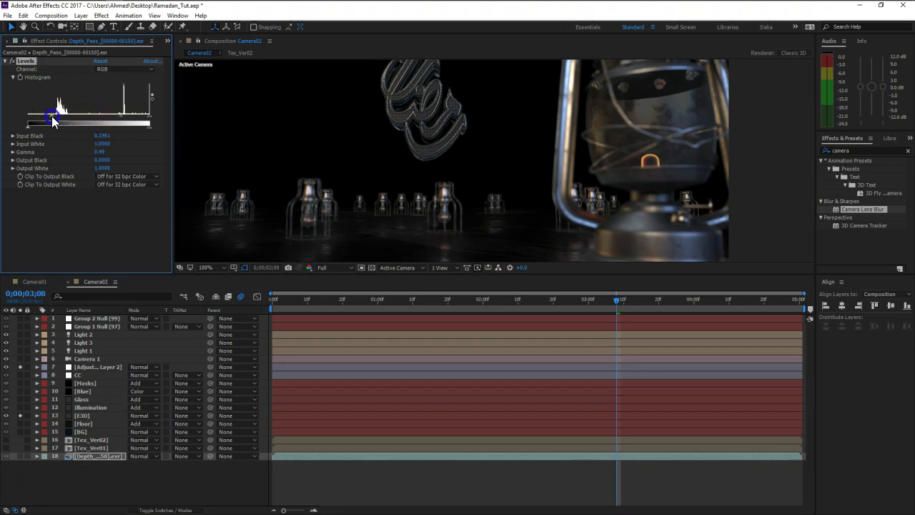
pyautogui.moveTo(121, 120); pyautogui.dragTo(98, 122)
# Step: Refresh the depth of field effect on Adjustment Layer 2 by switching its depth layer to None and back to Depth_Pass
pyautogui.click(86, 367)
pyautogui.click(115, 68)
pyautogui.click(123, 261)
pyautogui.click(121, 76)
pyautogui.click(121, 86)
pyautogui.click(121, 78)
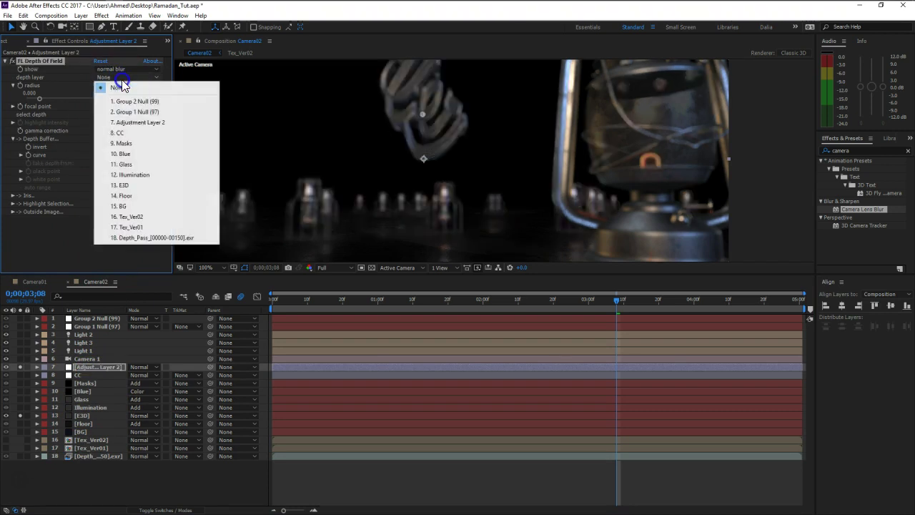
pyautogui.click(130, 242)
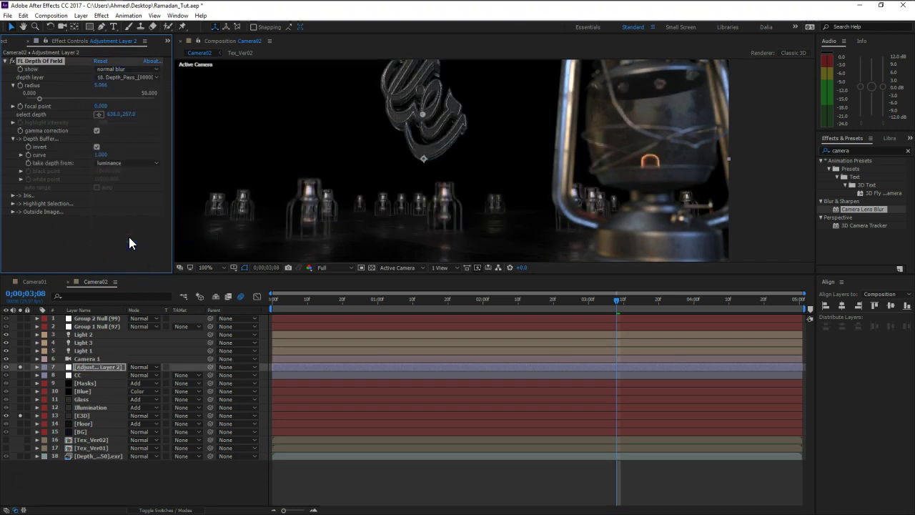
# Step: Set the depth of field radius to 7 and the focal point to about -38
pyautogui.click(100, 85)
pyautogui.write('7')
pyautogui.press('Return')
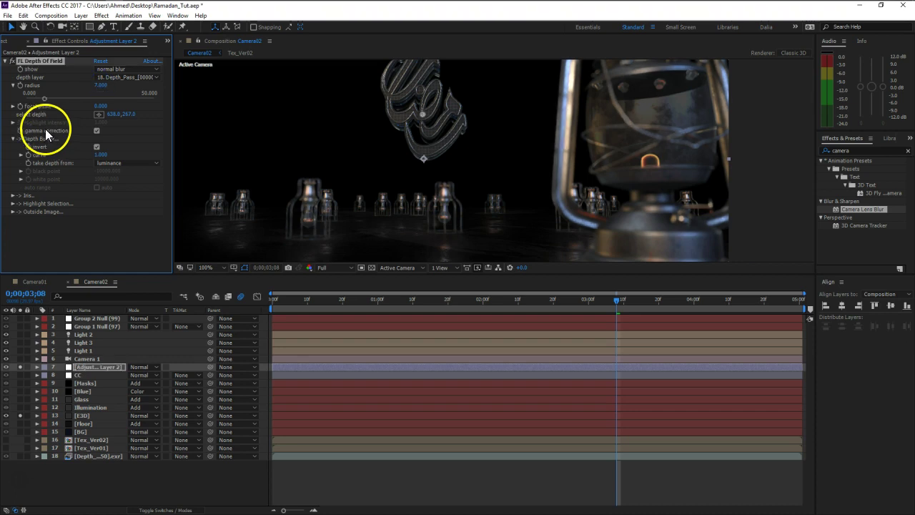
pyautogui.moveTo(101, 105); pyautogui.dragTo(34, 113)
pyautogui.moveTo(105, 107)
pyautogui.mouseDown()
pyautogui.moveTo(132, 111)
pyautogui.moveTo(102, 107)
pyautogui.moveTo(112, 105)
pyautogui.mouseUp()
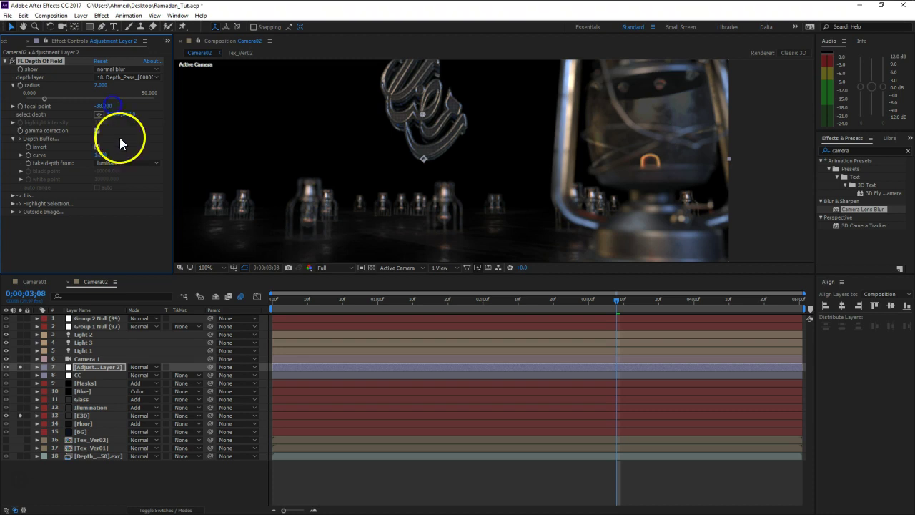
# Step: Compare the blur with the depth buffer inversion off and on
pyautogui.click(96, 147)
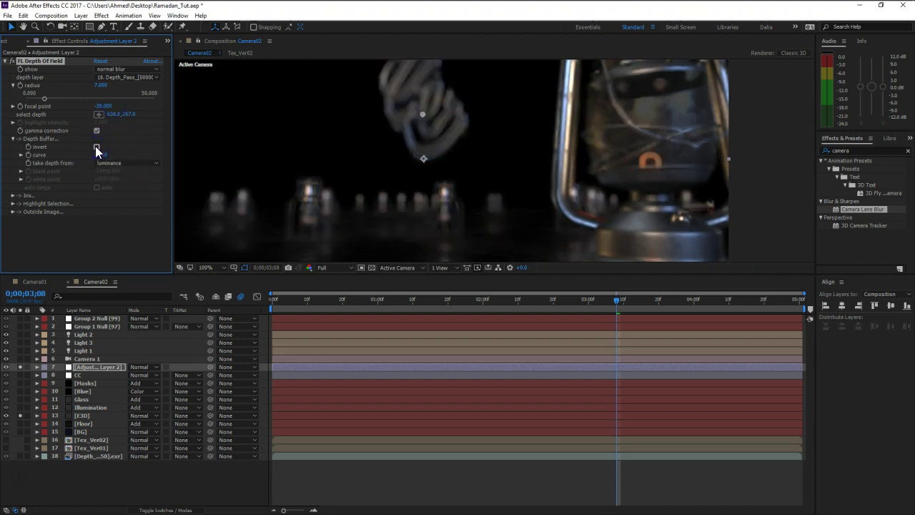
pyautogui.click(96, 146)
pyautogui.click(96, 146)
pyautogui.click(96, 147)
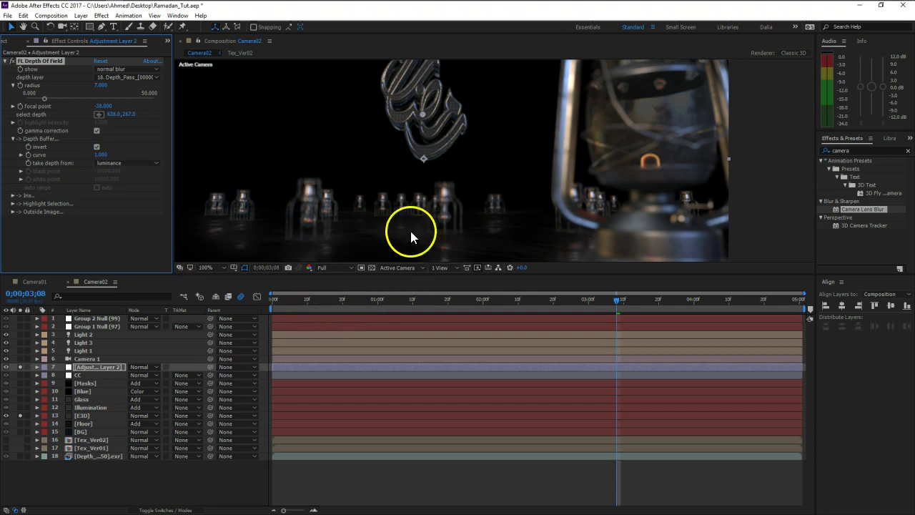
# Step: Remove the solo from Adjustment Layer 2 and E3D, and hide the depth pass layer
pyautogui.scroll(-2, 410, 228)
pyautogui.scroll(2, 435, 182)
pyautogui.click(82, 359)
pyautogui.click(20, 367)
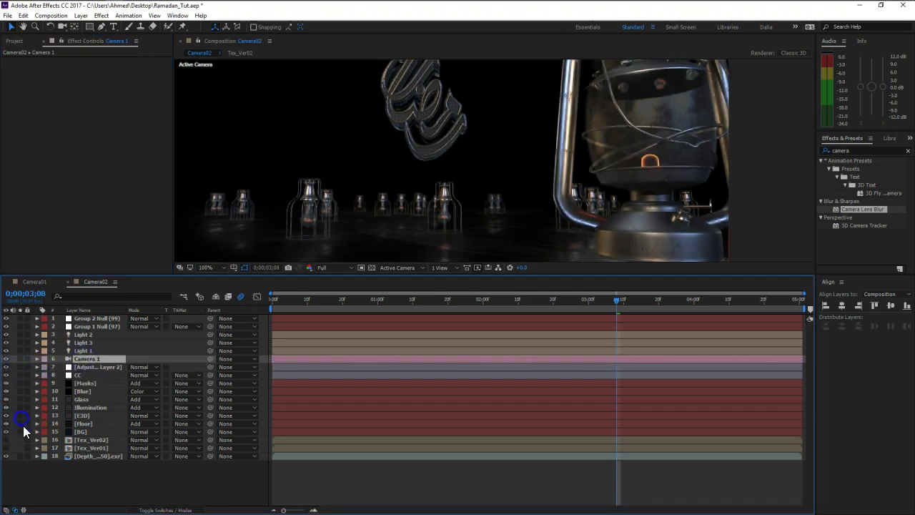
pyautogui.click(6, 455)
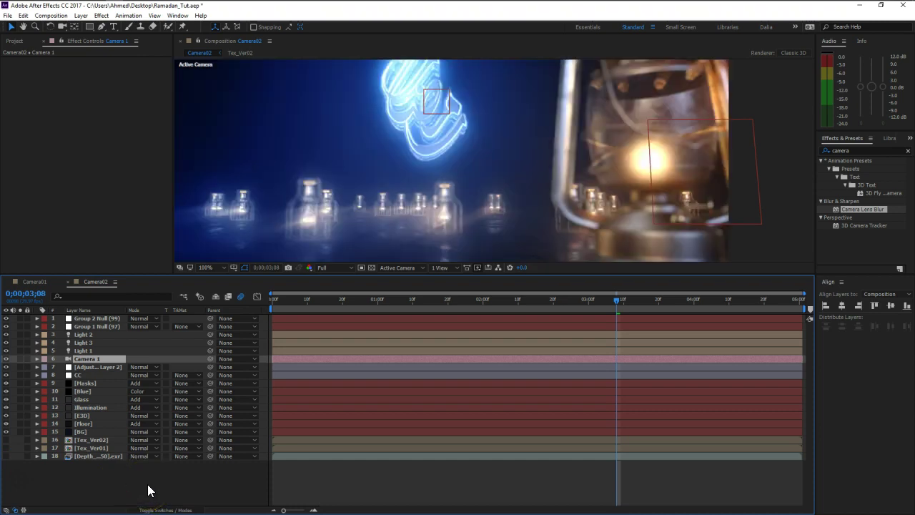
pyautogui.click(486, 232)
pyautogui.scroll(-2, 449, 197)
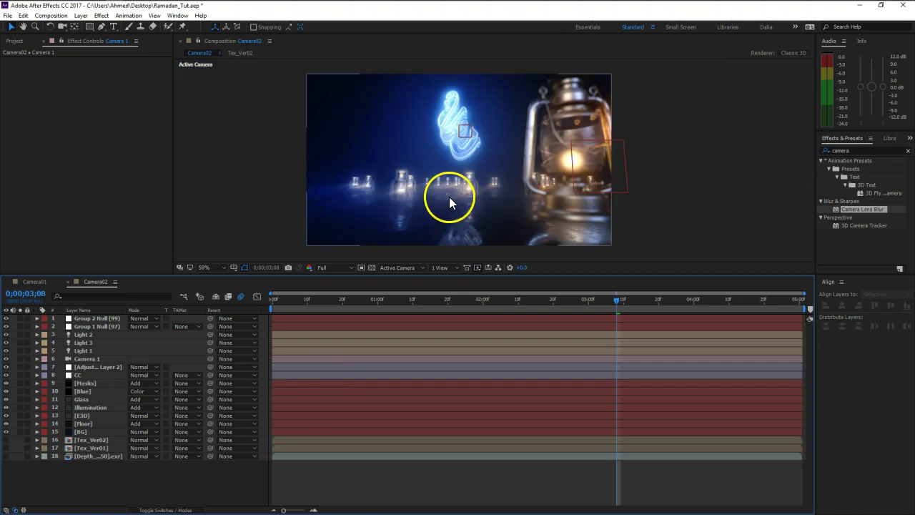
pyautogui.scroll(2, 486, 204)
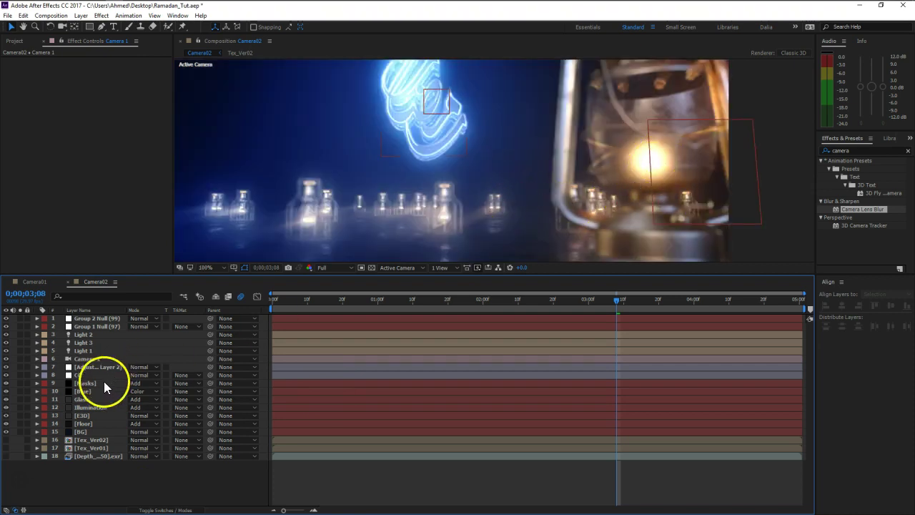
# Step: Keyframe the depth of field radius on Adjustment Layer 2 and move that keyframe to just before the 4-second mark
pyautogui.click(88, 367)
pyautogui.click(21, 85)
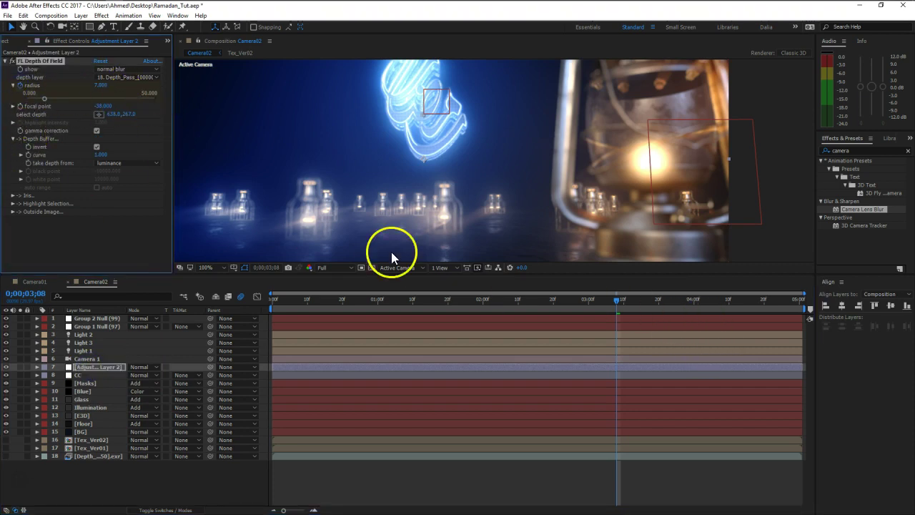
pyautogui.moveTo(673, 304); pyautogui.dragTo(764, 302)
pyautogui.click(103, 367)
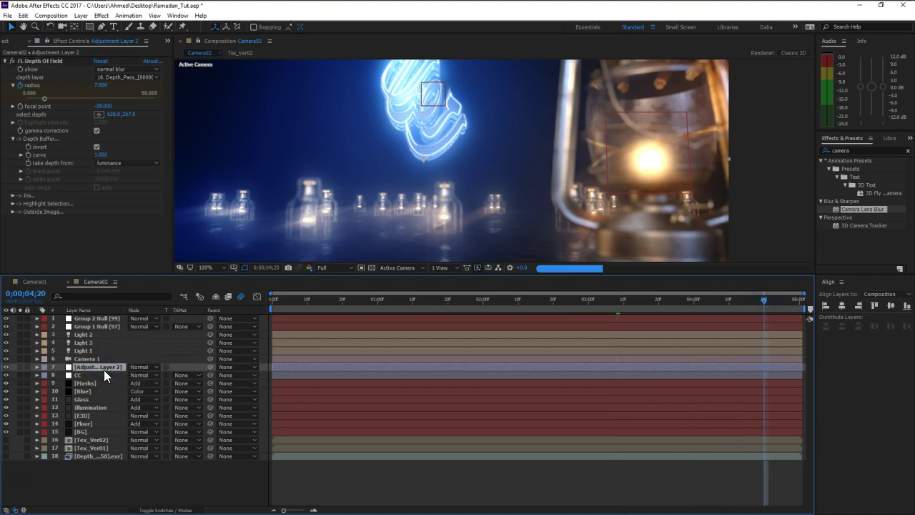
pyautogui.press('u')
pyautogui.moveTo(616, 385); pyautogui.dragTo(672, 395)
pyautogui.click(687, 385)
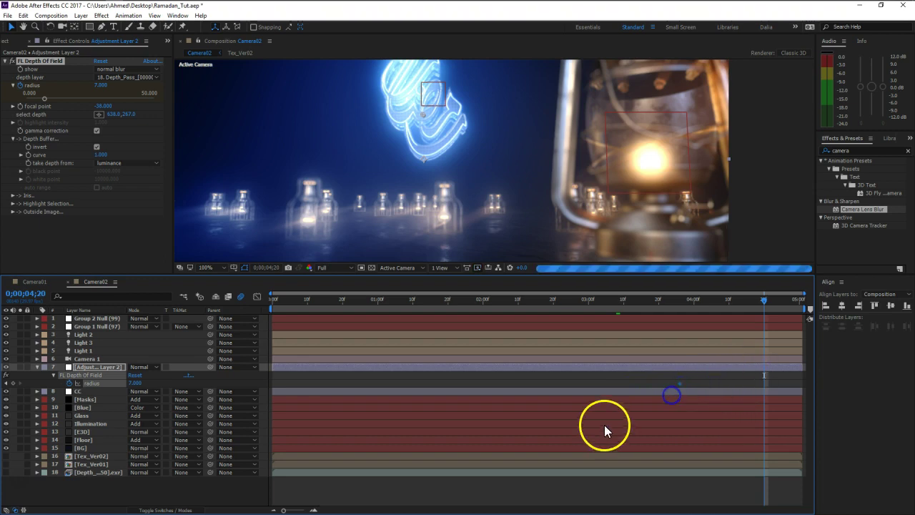
# Step: Add a radius keyframe with value 0 at 0;00;04;20 on Adjustment Layer 2
pyautogui.click(145, 387)
pyautogui.click(134, 384)
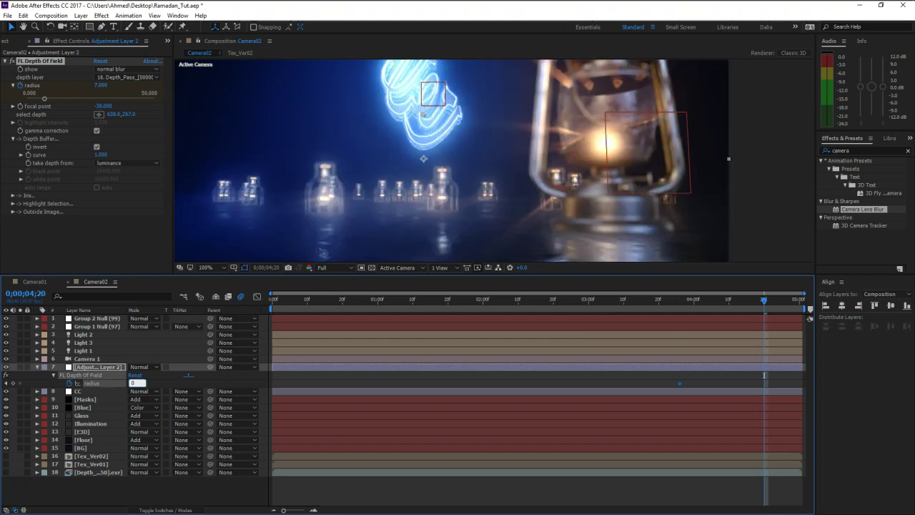
pyautogui.press('Return')
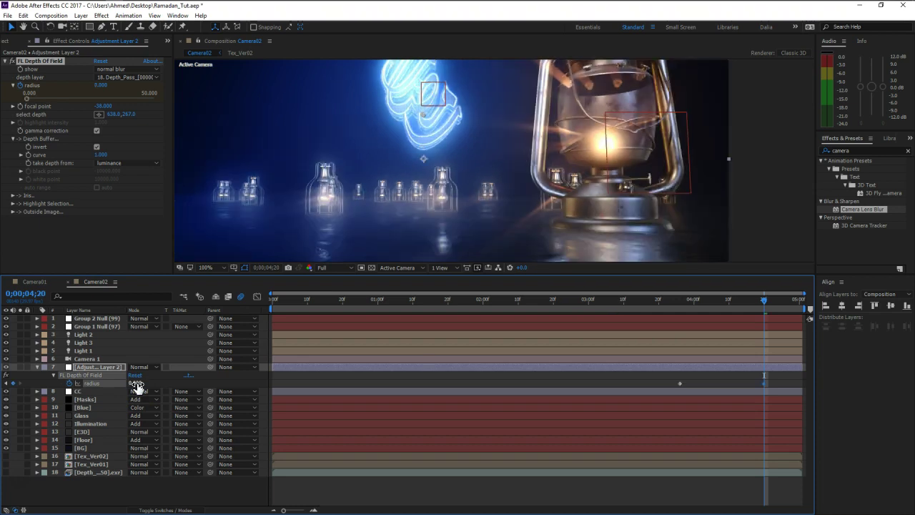
pyautogui.click(245, 479)
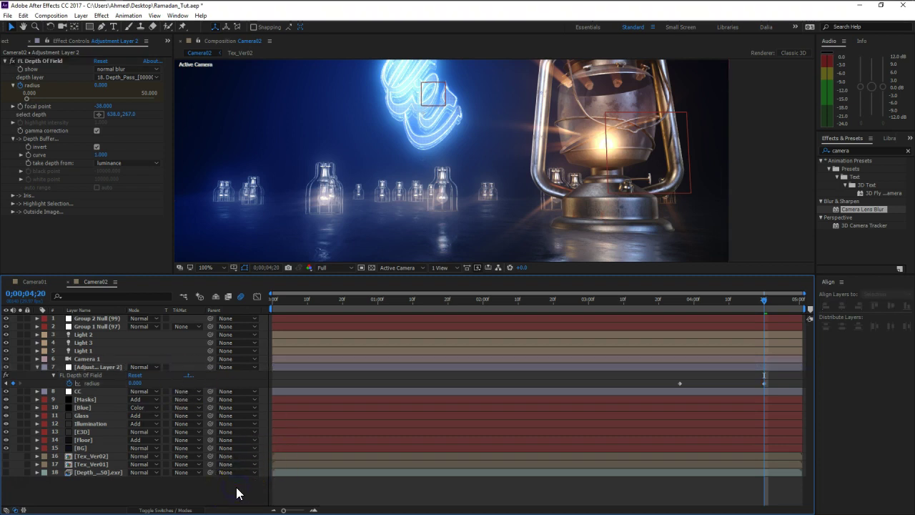
pyautogui.scroll(-1, 553, 160)
pyautogui.scroll(1, 554, 161)
# Step: Disable the CC Radial Fast Blur effect on the Glass layer and collapse the expanded effect settings
pyautogui.click(84, 416)
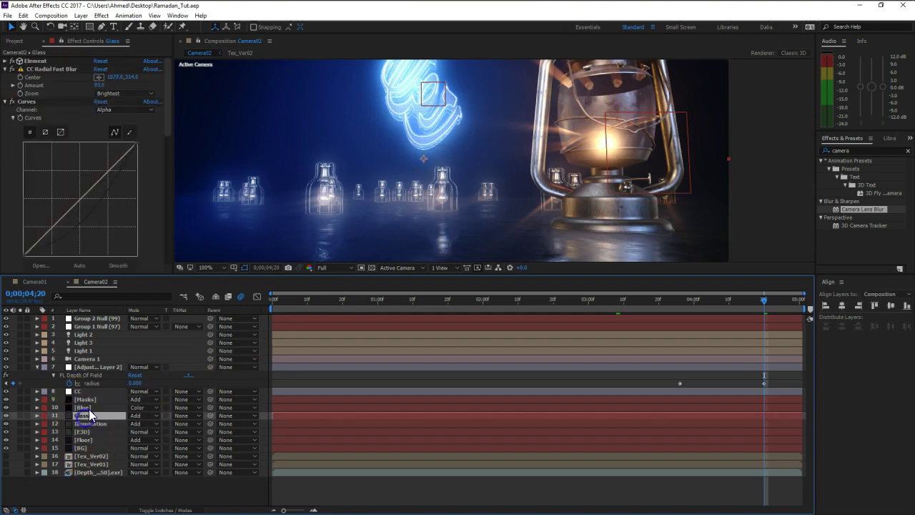
pyautogui.click(7, 102)
pyautogui.click(7, 109)
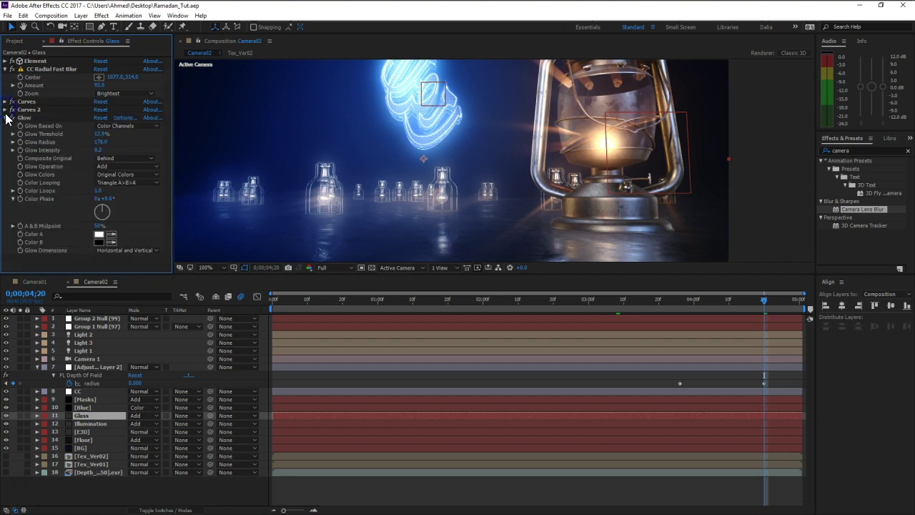
pyautogui.click(6, 118)
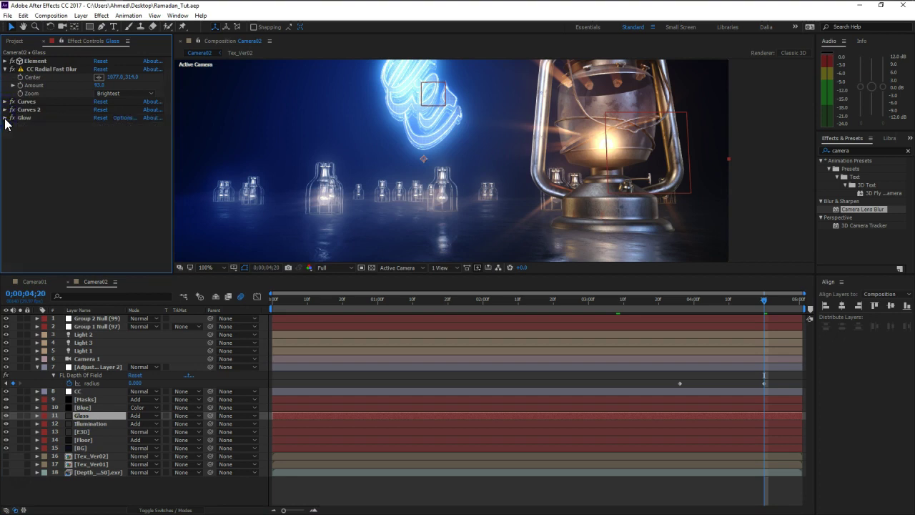
pyautogui.click(13, 69)
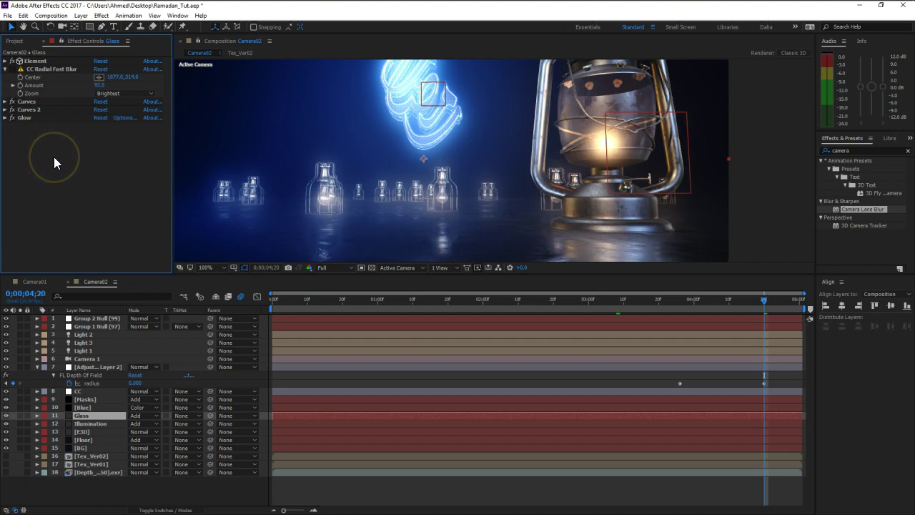
pyautogui.click(5, 68)
# Step: Compare the Glass layer with its Glow effect off and on
pyautogui.click(13, 94)
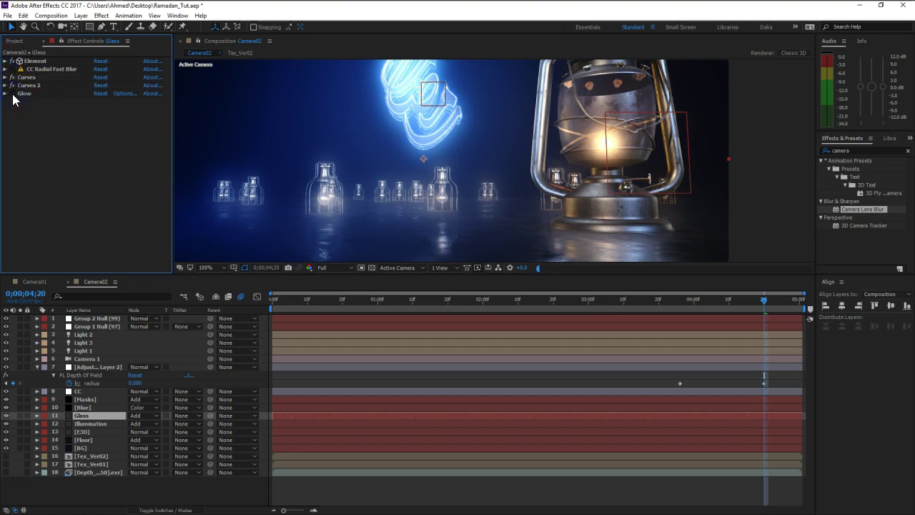
pyautogui.click(12, 93)
pyautogui.click(12, 94)
pyautogui.click(12, 94)
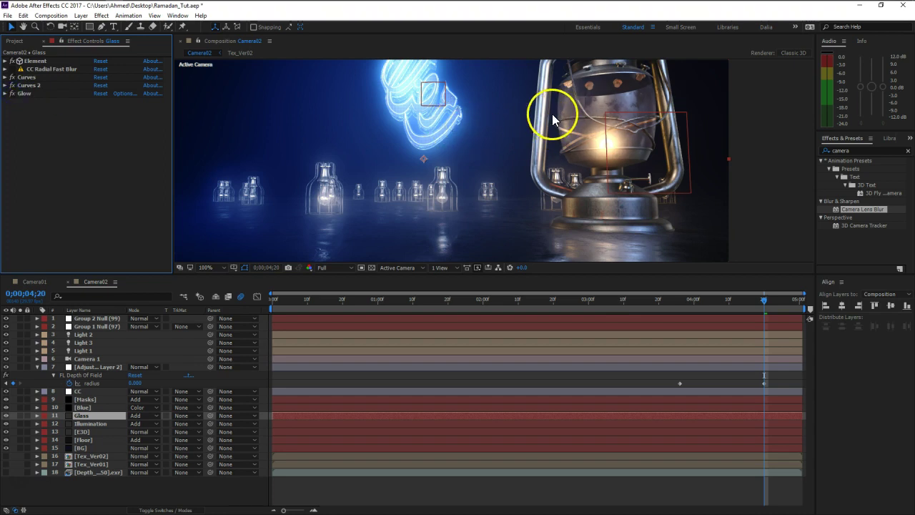
# Step: Set the Glow Threshold on the Glass layer to 5%
pyautogui.click(5, 94)
pyautogui.click(97, 109)
pyautogui.write('5')
pyautogui.press('Return')
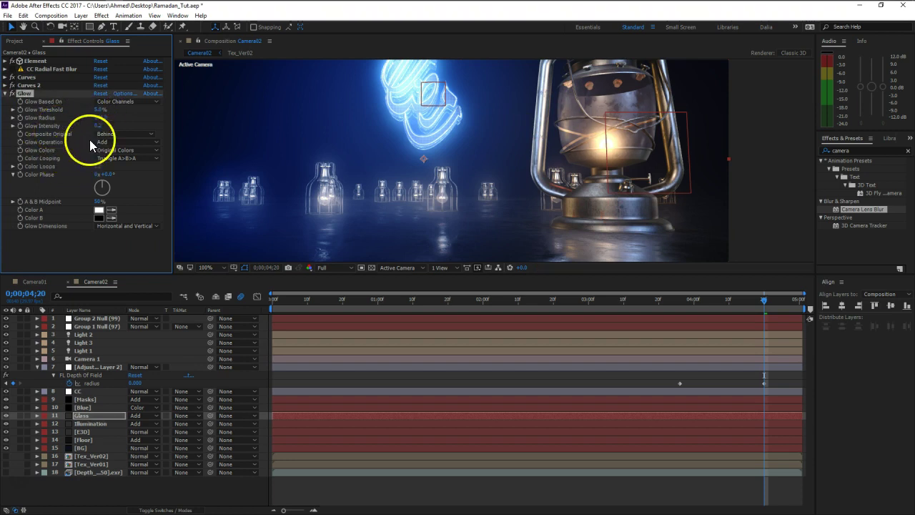
pyautogui.click(102, 118)
pyautogui.click(101, 111)
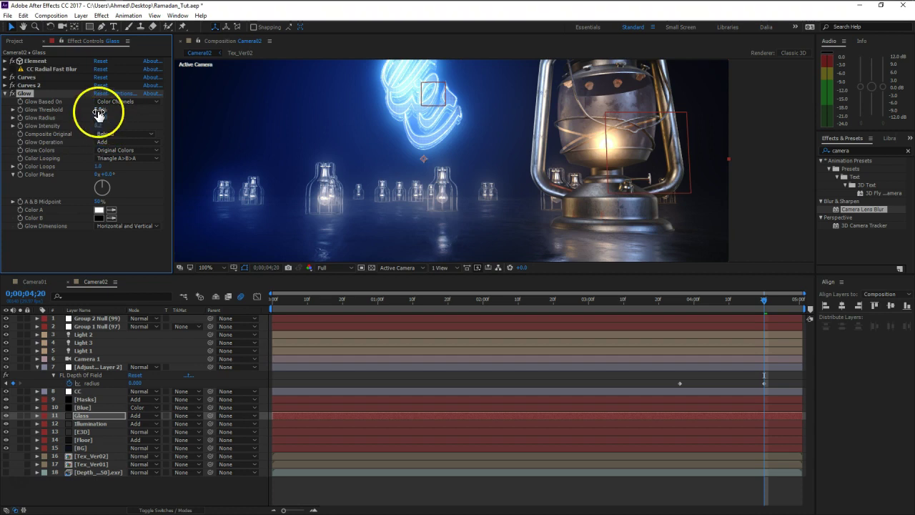
pyautogui.click(54, 140)
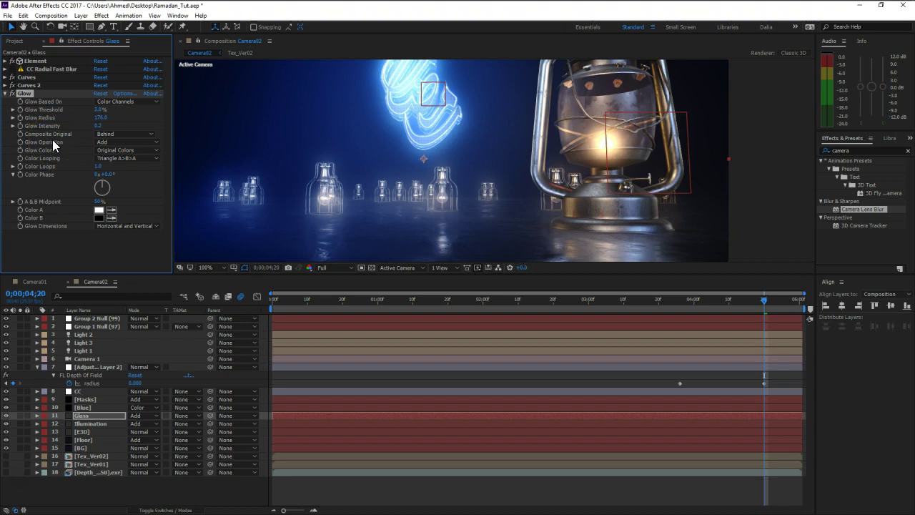
# Step: Increase the Glow Intensity on the Glass layer, starting from 0.3, and collapse the Glow settings
pyautogui.click(101, 126)
pyautogui.write('0.3')
pyautogui.click(28, 173)
pyautogui.click(100, 126)
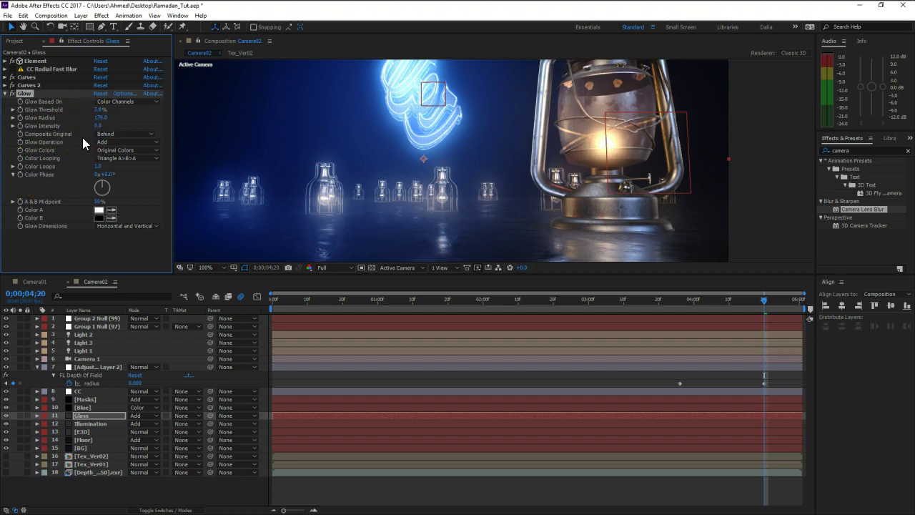
pyautogui.click(5, 94)
# Step: Reshape the curve in the Glass layer's first Curves effect around its midtones and compare Curves 2 off and on
pyautogui.click(28, 86)
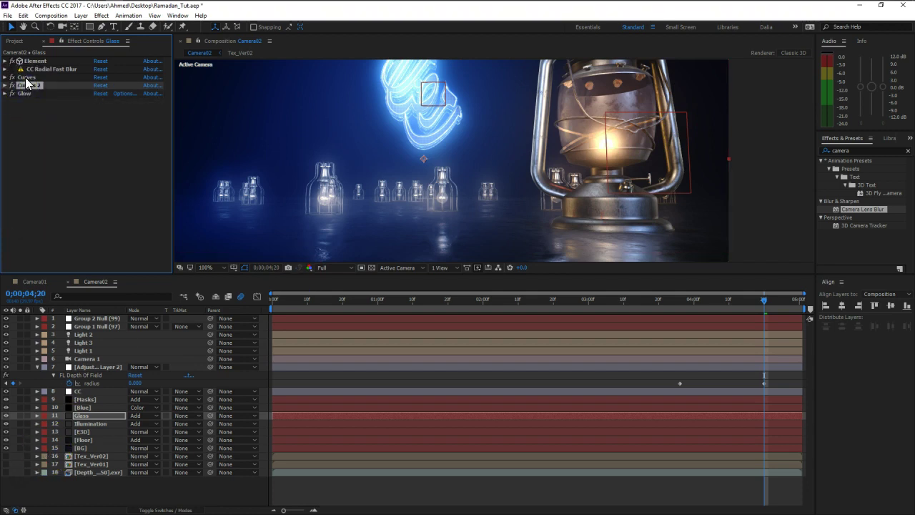
pyautogui.click(29, 87)
pyautogui.click(5, 84)
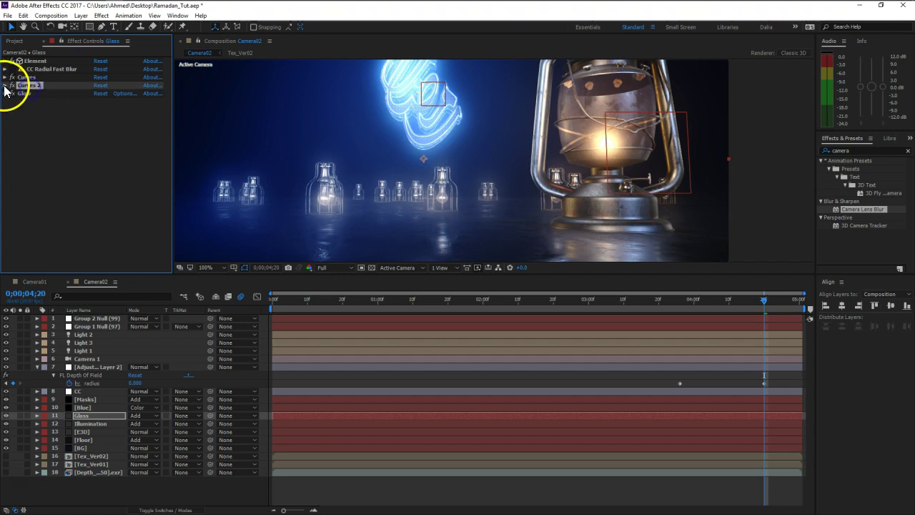
pyautogui.click(5, 85)
pyautogui.click(16, 77)
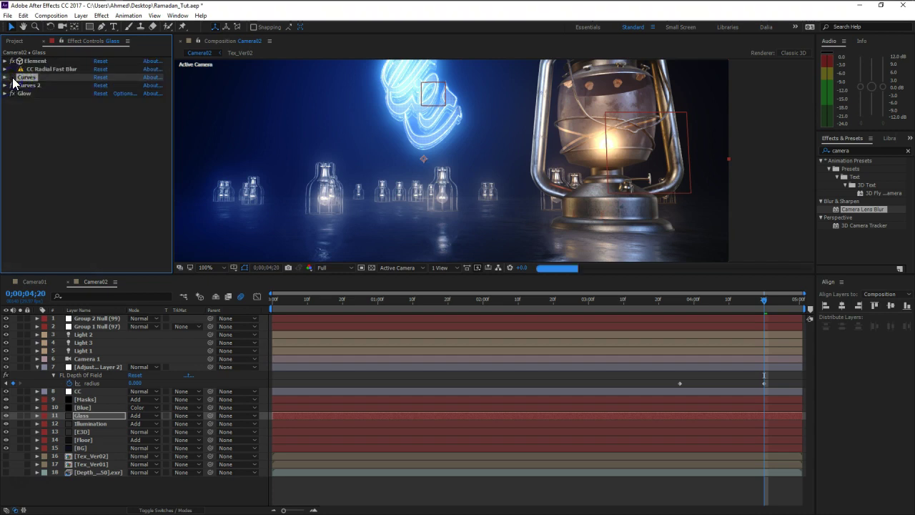
pyautogui.click(12, 77)
pyautogui.click(6, 77)
pyautogui.click(92, 157)
pyautogui.moveTo(85, 153)
pyautogui.mouseDown()
pyautogui.moveTo(46, 167)
pyautogui.moveTo(88, 153)
pyautogui.moveTo(89, 163)
pyautogui.mouseUp()
pyautogui.click(5, 76)
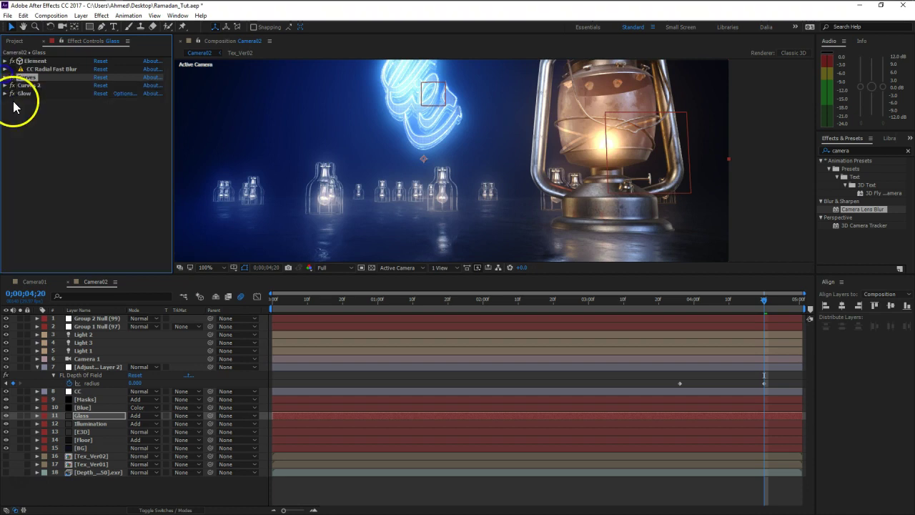
pyautogui.click(12, 87)
pyautogui.click(12, 87)
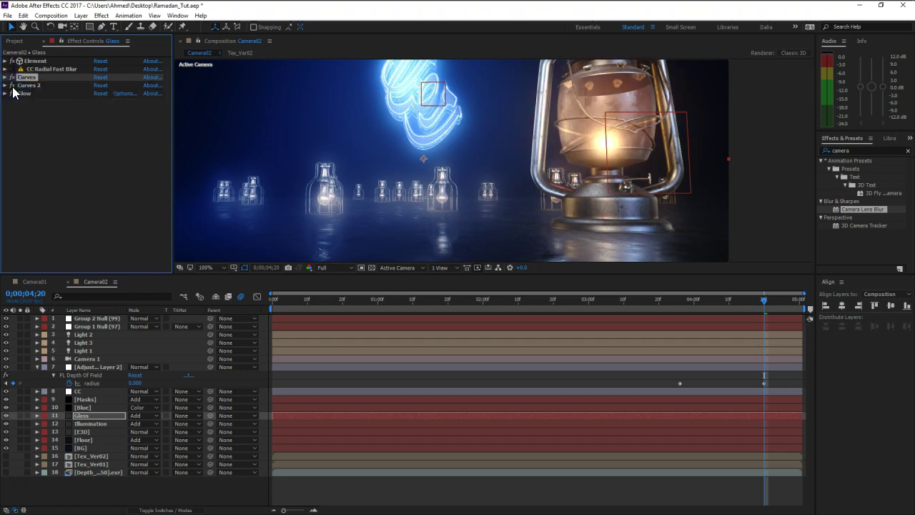
# Step: Lower the curve's midtones in the Glass layer's first Curves effect and collapse the effect
pyautogui.click(6, 77)
pyautogui.click(92, 131)
pyautogui.moveTo(92, 132); pyautogui.dragTo(100, 179)
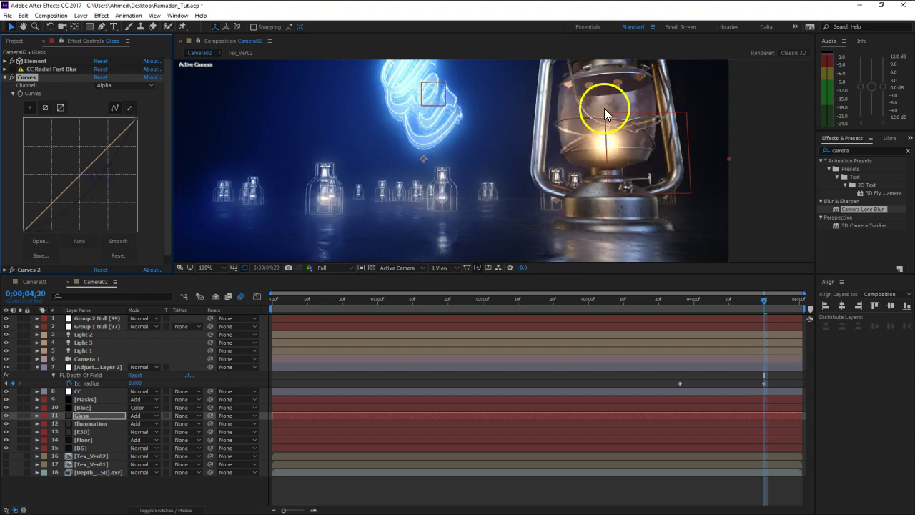
pyautogui.click(5, 77)
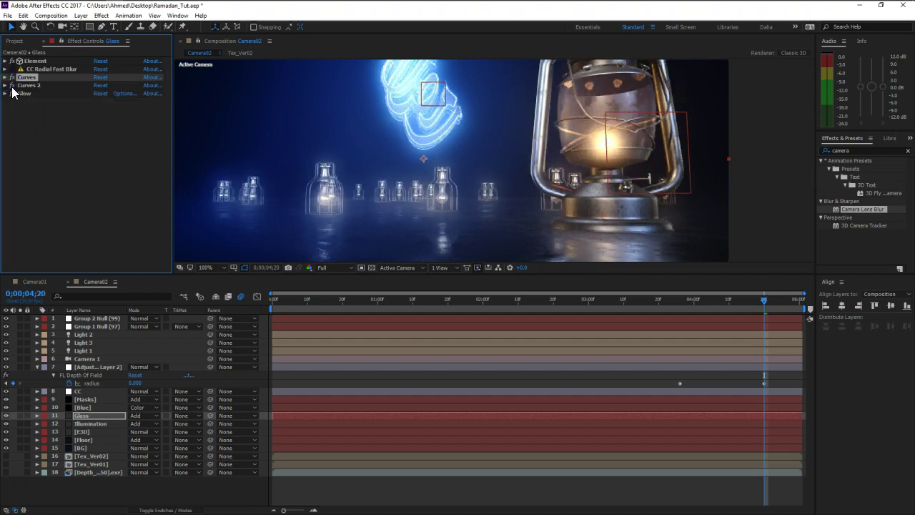
# Step: Compare the Glass layer with its Curves 2 and Glow effects switched off and on
pyautogui.click(12, 85)
pyautogui.click(12, 85)
pyautogui.click(11, 86)
pyautogui.click(11, 86)
pyautogui.click(12, 94)
pyautogui.click(12, 94)
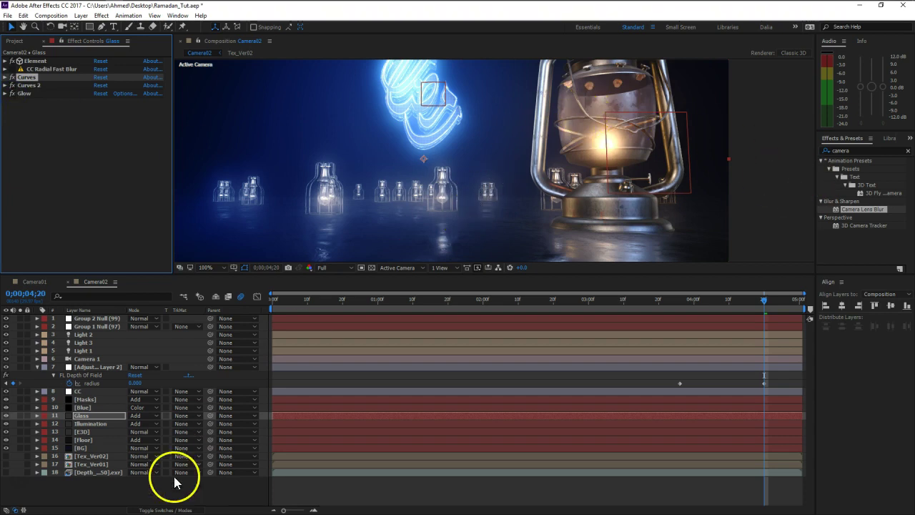
# Step: Copy the Big_Dust and Small_Dust layers from the Camera01 composition into Camera02
pyautogui.click(155, 491)
pyautogui.click(38, 369)
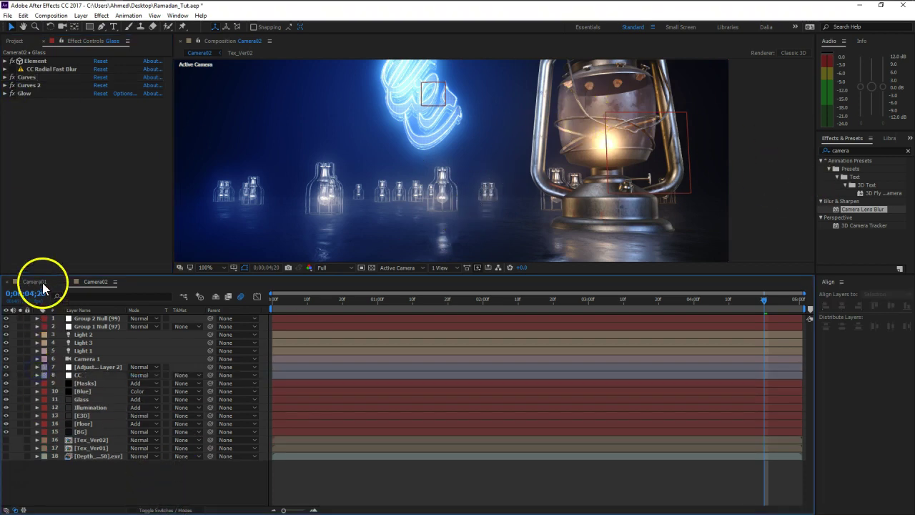
pyautogui.click(40, 282)
pyautogui.click(81, 346)
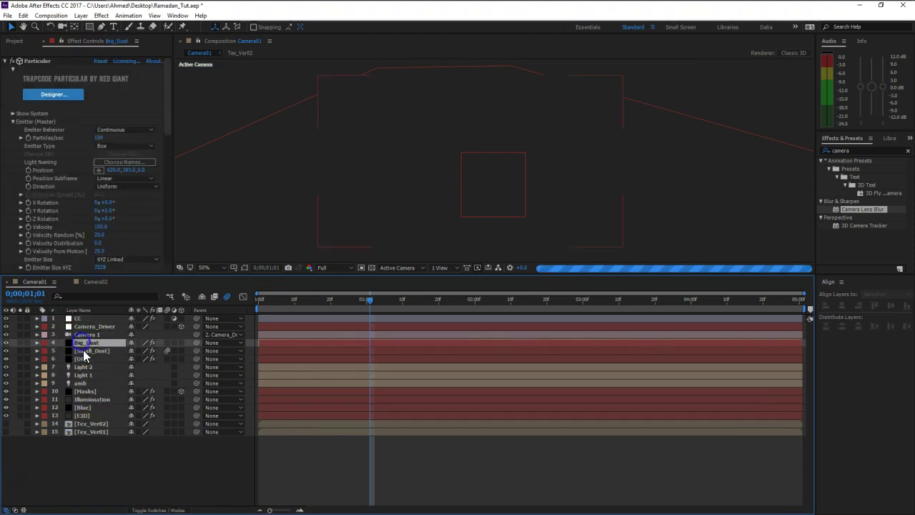
pyautogui.keyDown('shift'); pyautogui.click(83, 352); pyautogui.keyUp('shift')
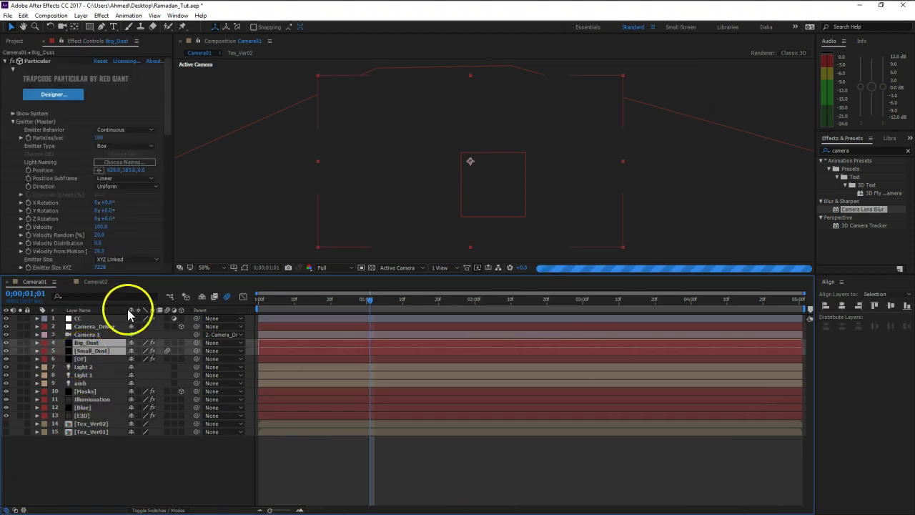
pyautogui.click(99, 284)
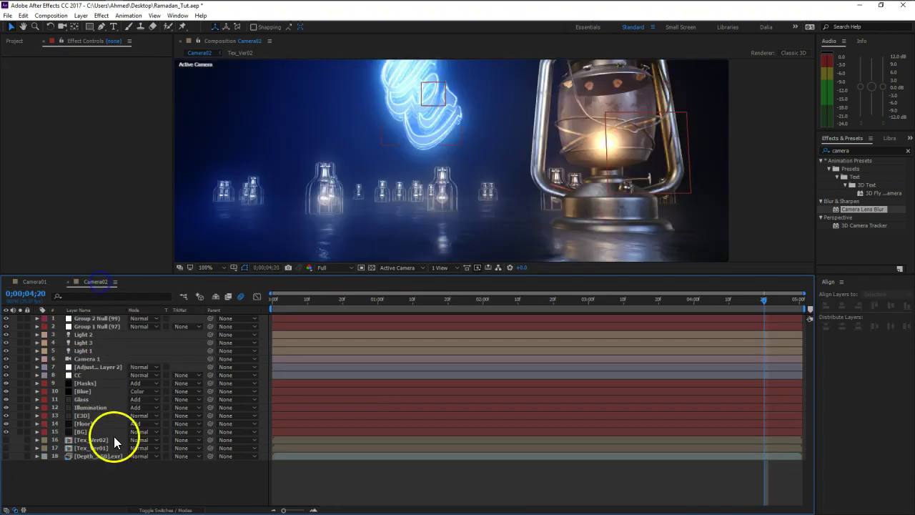
pyautogui.hotkey('ctrl', 'v')
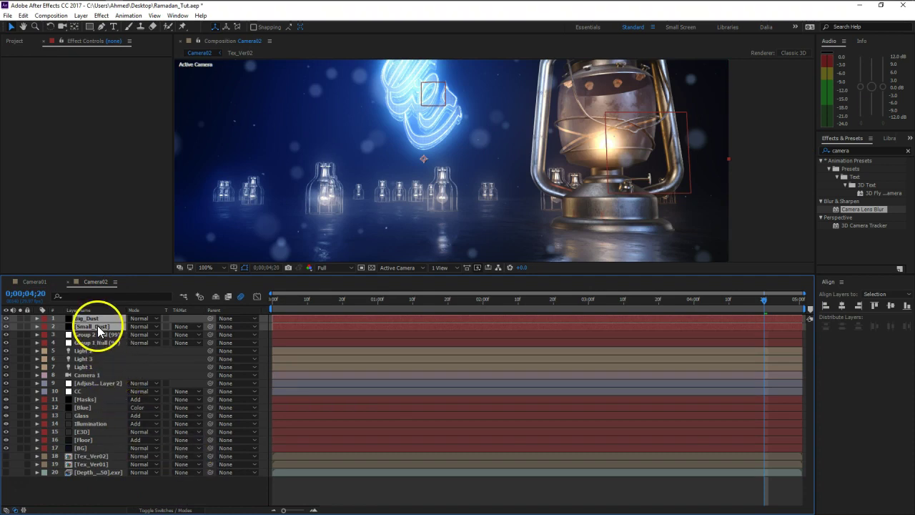
# Step: Move the Big_Dust and Small_Dust layers directly below the CC adjustment layer
pyautogui.moveTo(93, 326); pyautogui.dragTo(93, 395)
pyautogui.scroll(-1, 466, 186)
pyautogui.scroll(1, 465, 187)
pyautogui.click(102, 487)
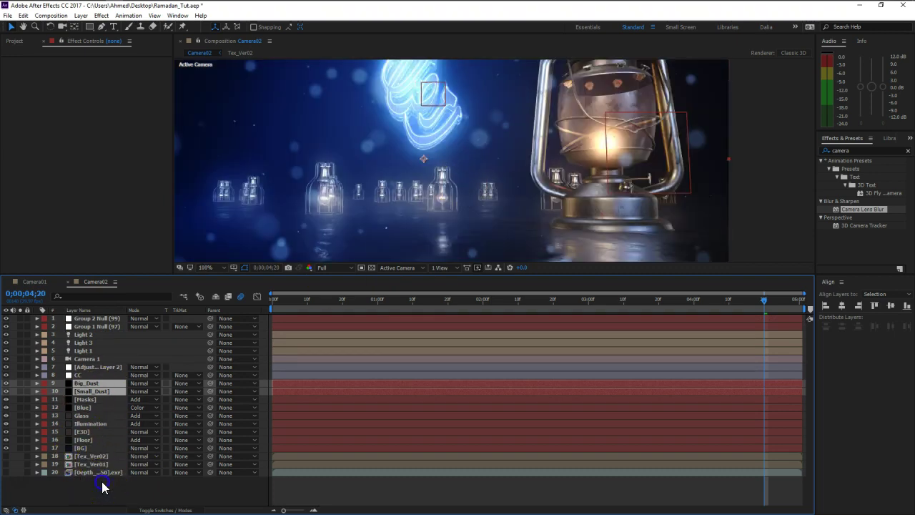
# Step: Set the Emitter's Particles/sec to 20 in the Big_Dust layer's Particular effect and inspect the particles in the frame
pyautogui.click(85, 383)
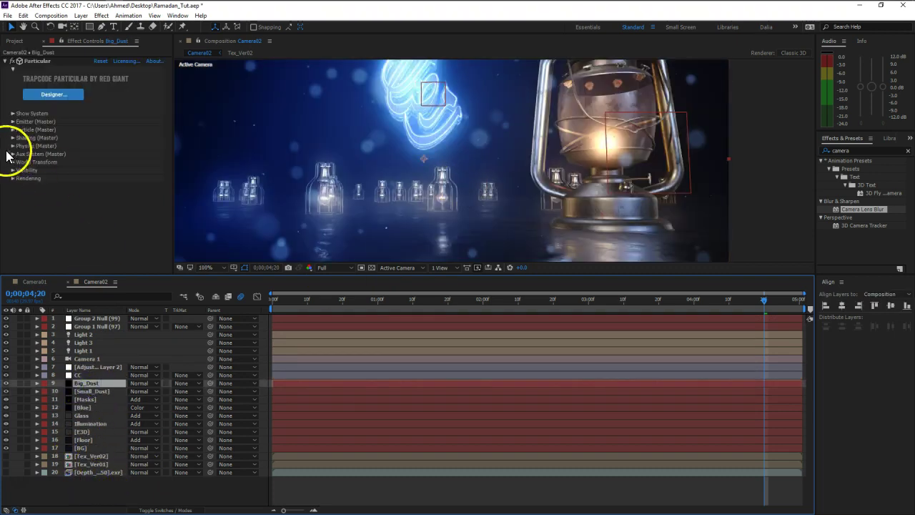
pyautogui.click(12, 121)
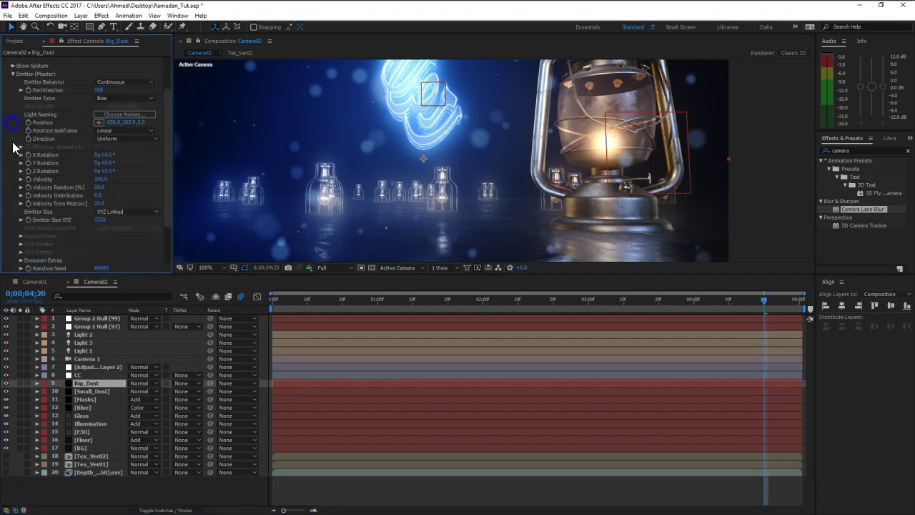
pyautogui.click(97, 90)
pyautogui.write('20')
pyautogui.press('Return')
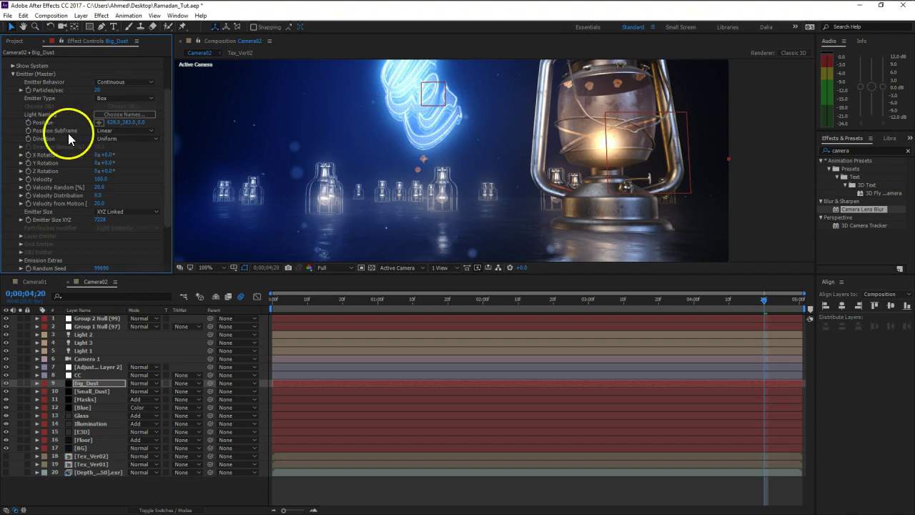
pyautogui.scroll(-2, 499, 166)
pyautogui.scroll(2, 498, 166)
pyautogui.scroll(-2, 498, 165)
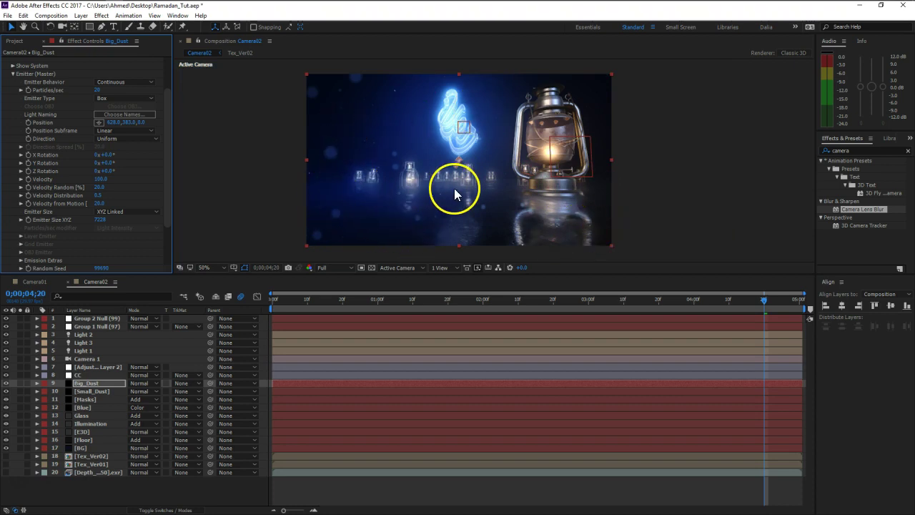
pyautogui.scroll(2, 453, 186)
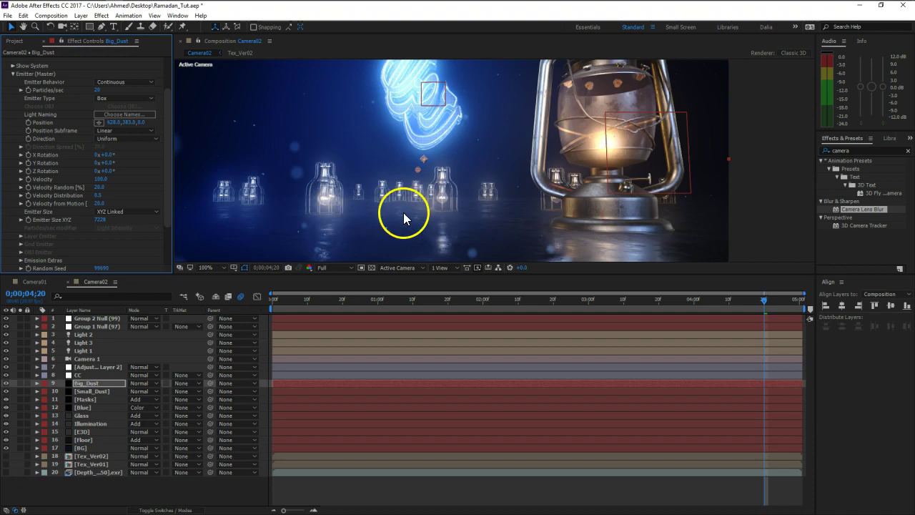
pyautogui.scroll(-2, 430, 208)
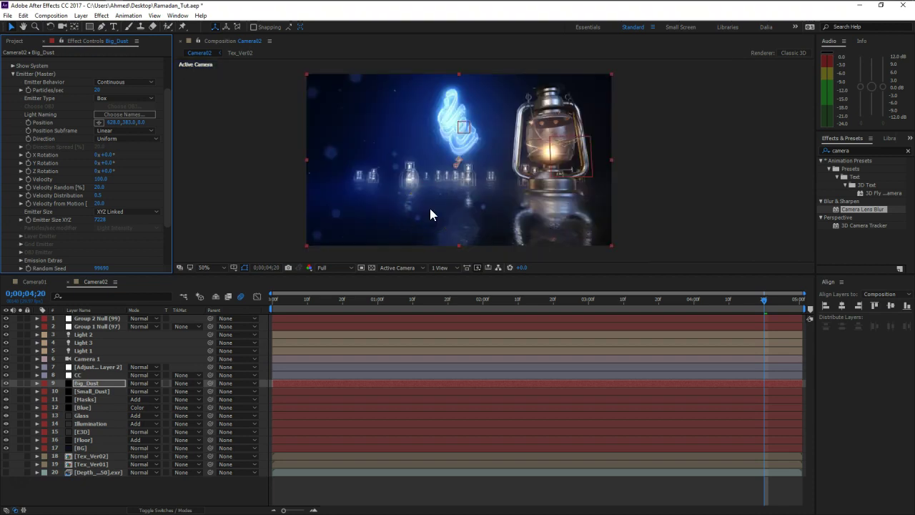
# Step: Set the particle Opacity to 10 in the Big_Dust layer's Particular effect and check the frame
pyautogui.click(106, 386)
pyautogui.scroll(1, 73, 239)
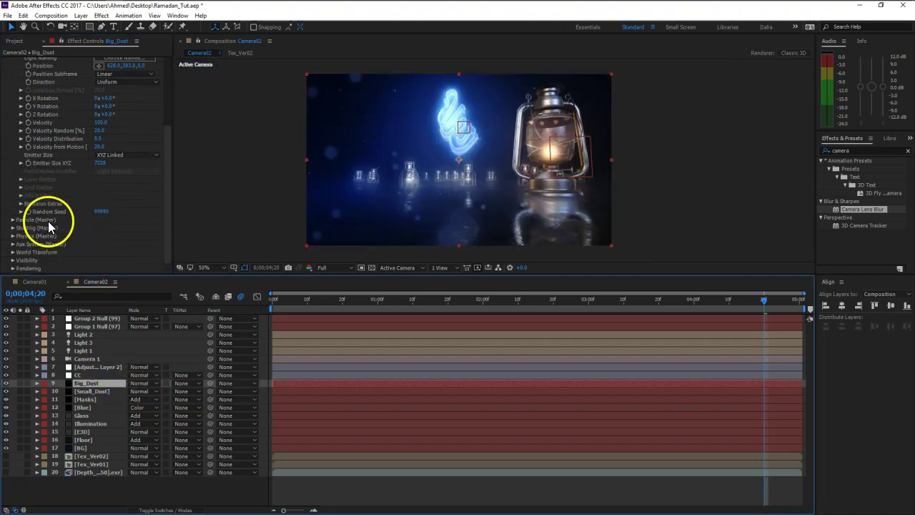
pyautogui.scroll(-8, 36, 213)
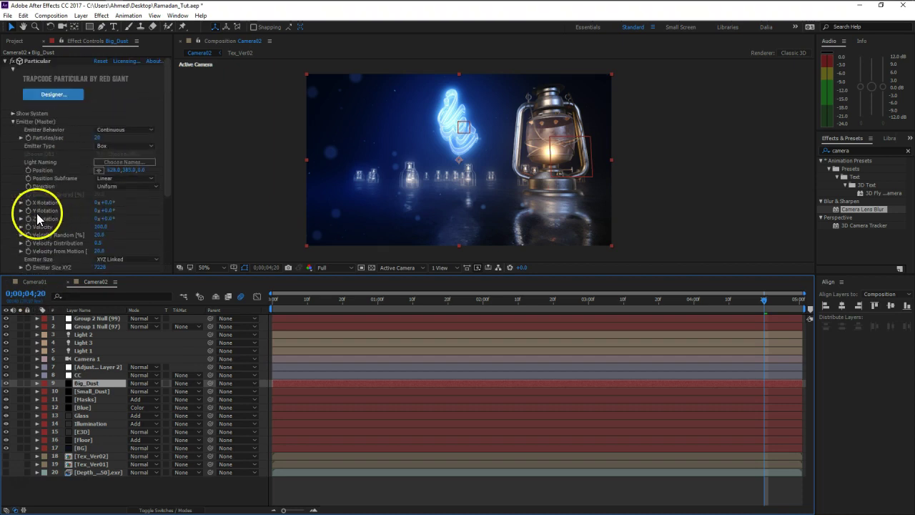
pyautogui.click(11, 227)
pyautogui.click(86, 190)
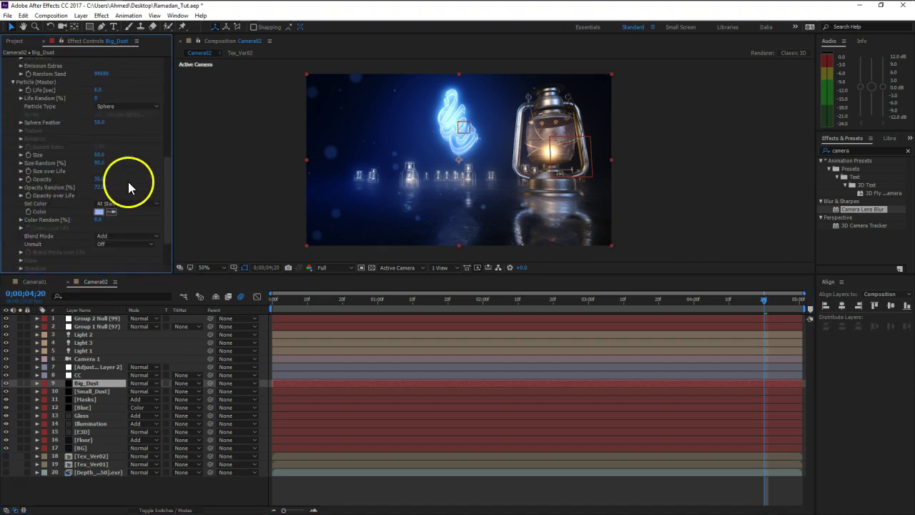
pyautogui.hotkey('ctrl', 'z')
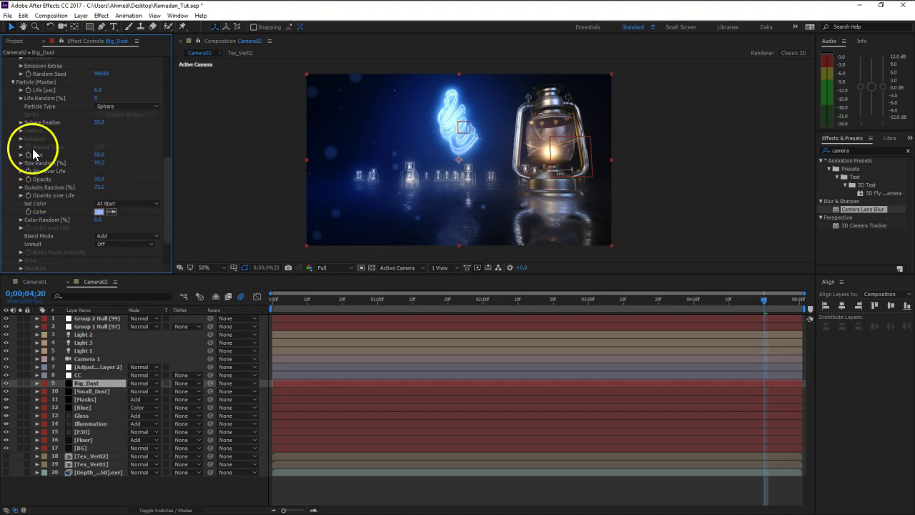
pyautogui.click(100, 180)
pyautogui.write('10')
pyautogui.press('Return')
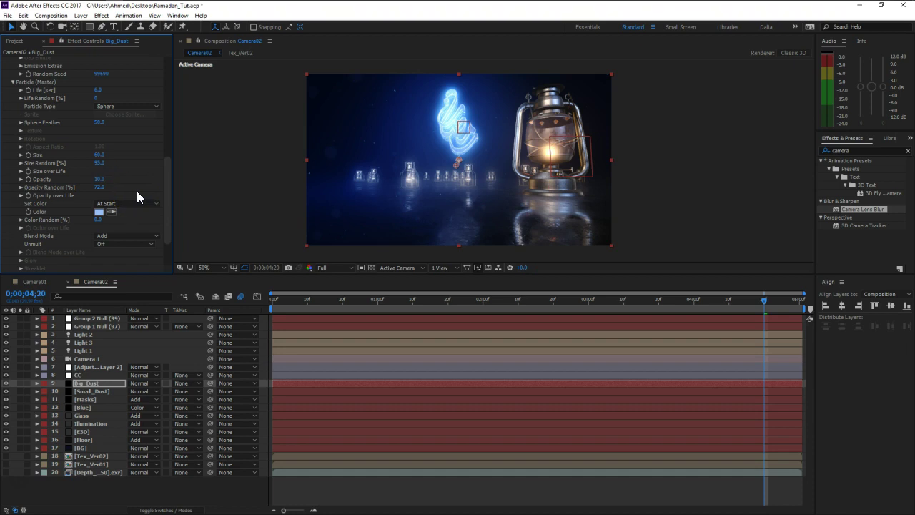
pyautogui.scroll(2, 362, 178)
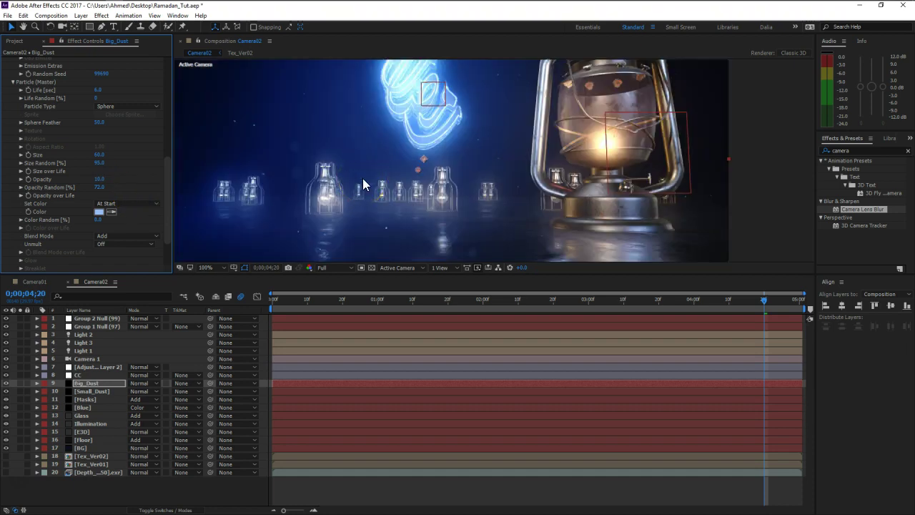
pyautogui.scroll(-2, 363, 180)
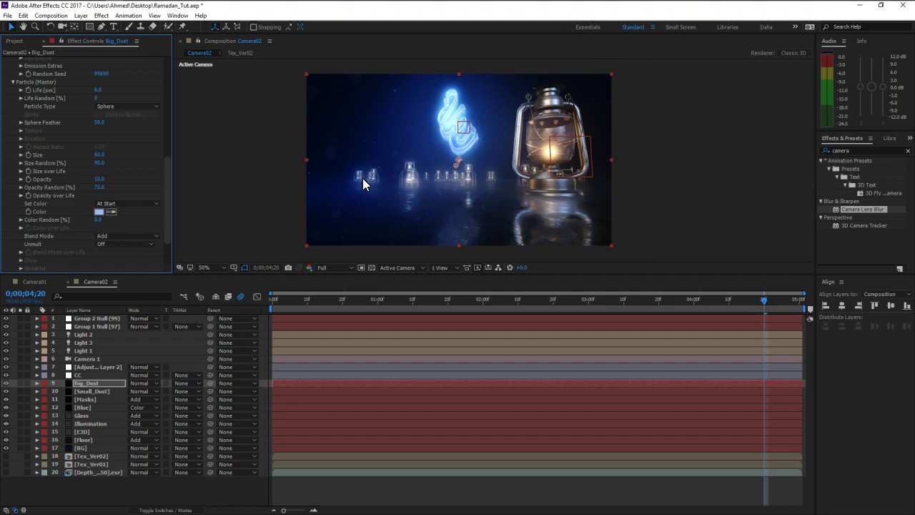
# Step: Set the Emitter's Particles/sec to 300 in the Small_Dust layer's Particular effect
pyautogui.click(89, 391)
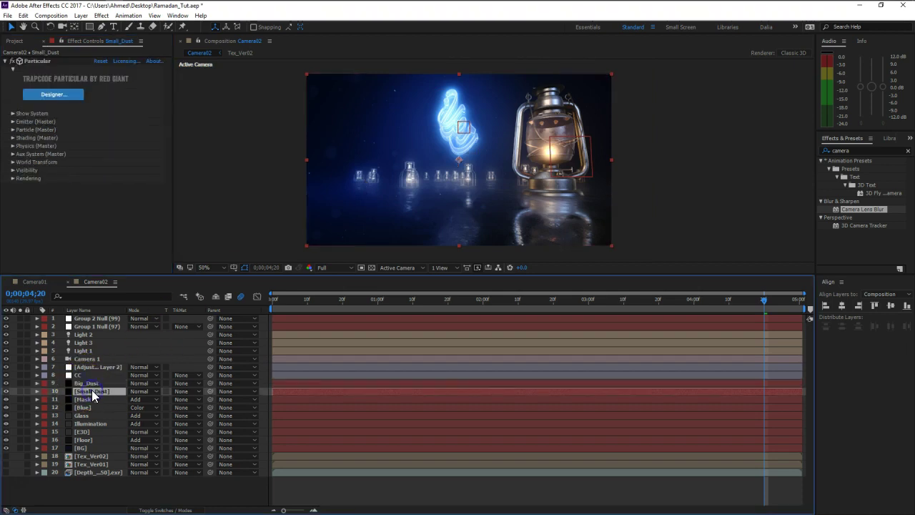
pyautogui.click(14, 122)
pyautogui.scroll(-2, 109, 146)
pyautogui.click(102, 90)
pyautogui.write('200')
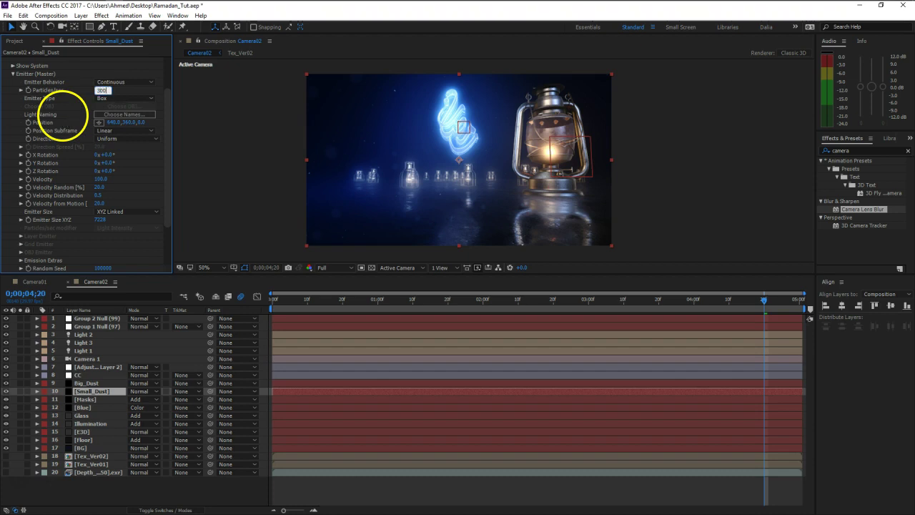
pyautogui.press('Return')
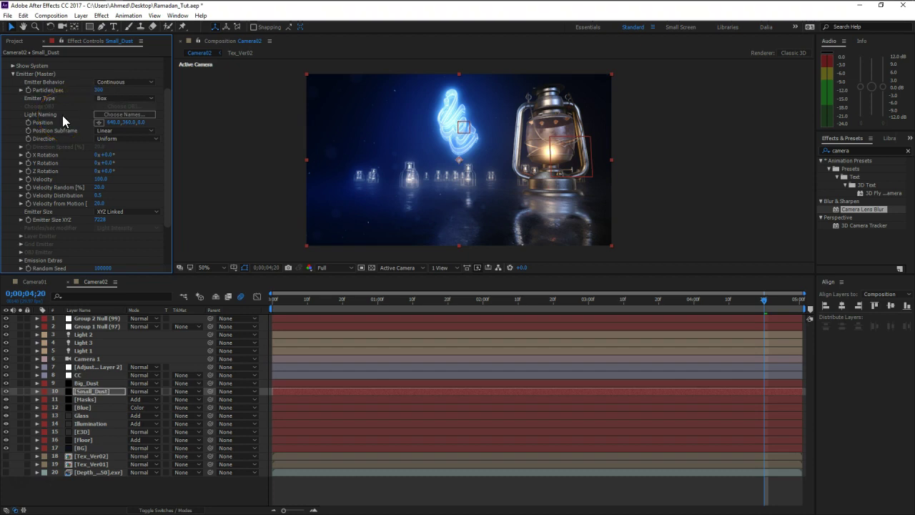
pyautogui.scroll(2, 448, 196)
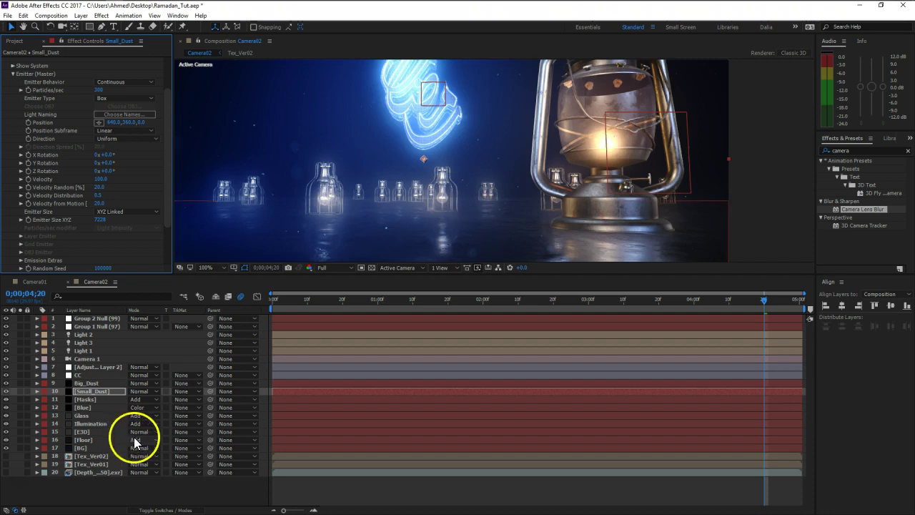
# Step: Show the layer switches and enable motion blur on the Big_Dust layer
pyautogui.press('F4')
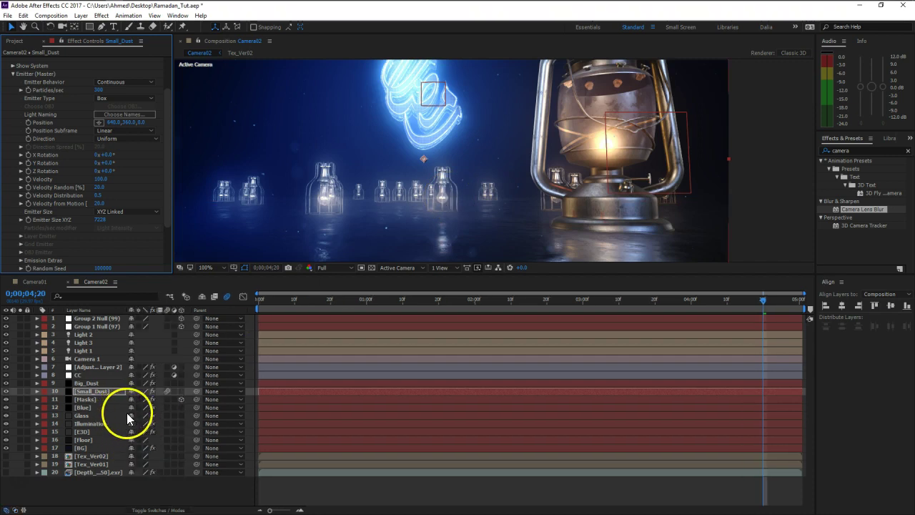
pyautogui.click(113, 391)
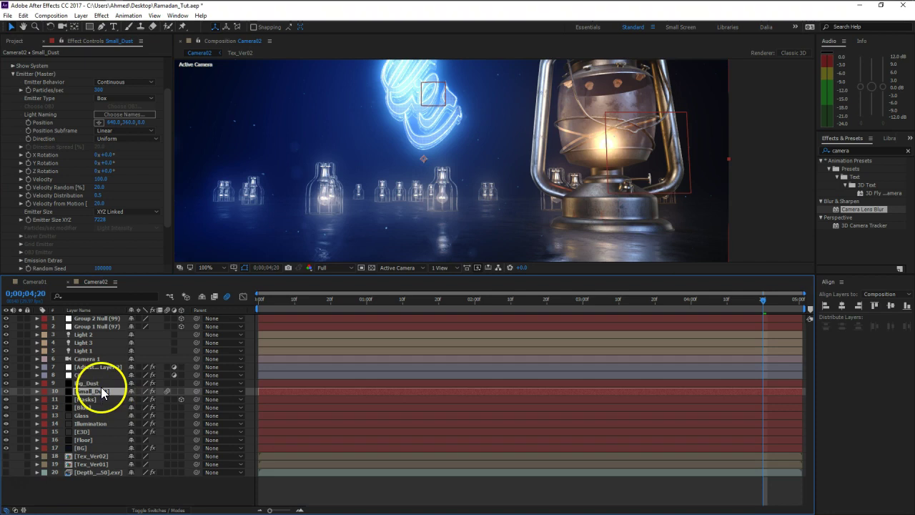
pyautogui.click(101, 385)
pyautogui.click(167, 383)
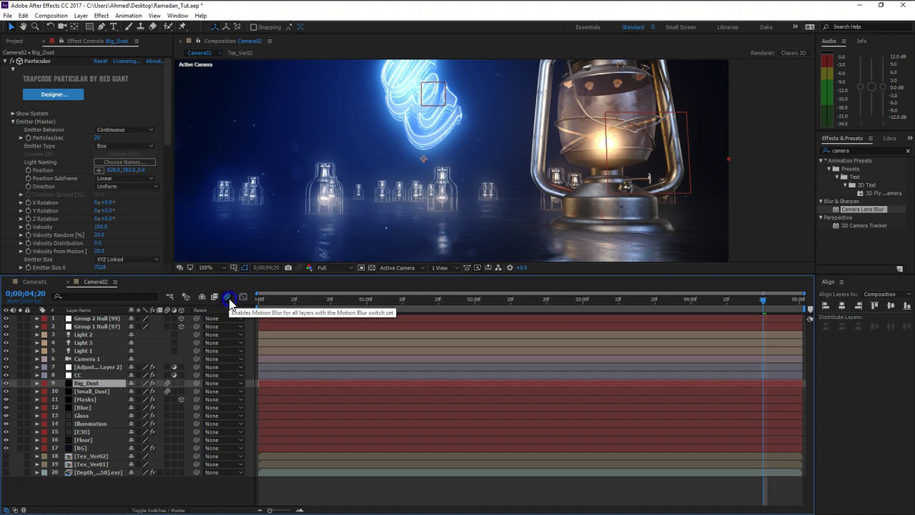
pyautogui.click(276, 362)
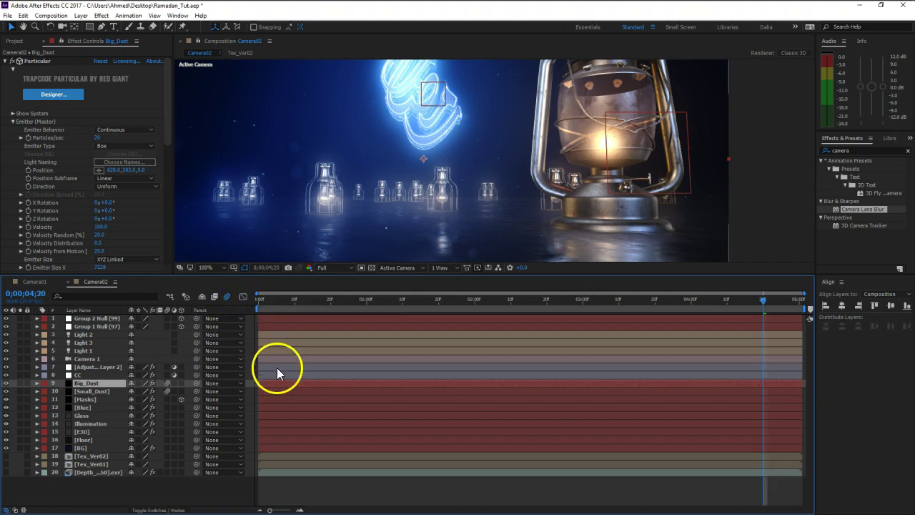
# Step: Maximize the Camera02 composition view and examine the whole frame with nothing selected
pyautogui.click(741, 189)
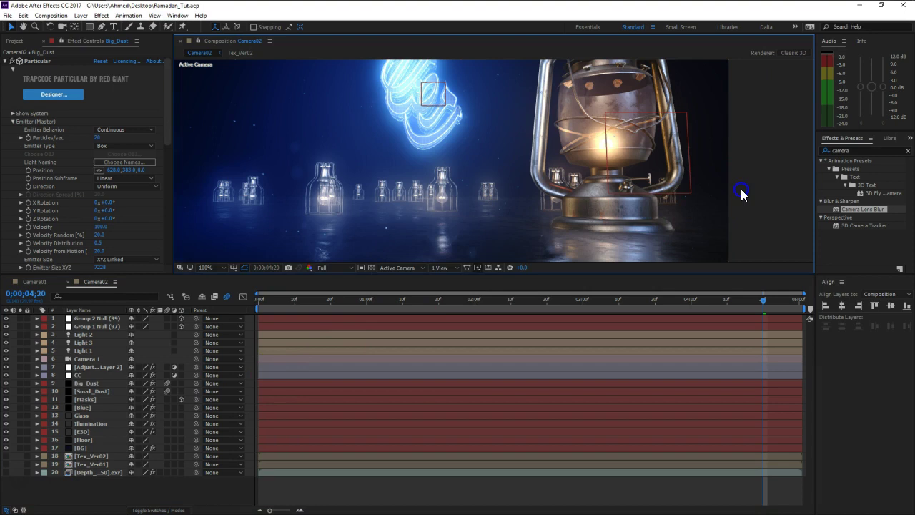
pyautogui.press('`')
pyautogui.press('h')
pyautogui.moveTo(439, 249); pyautogui.dragTo(487, 238)
pyautogui.press('v')
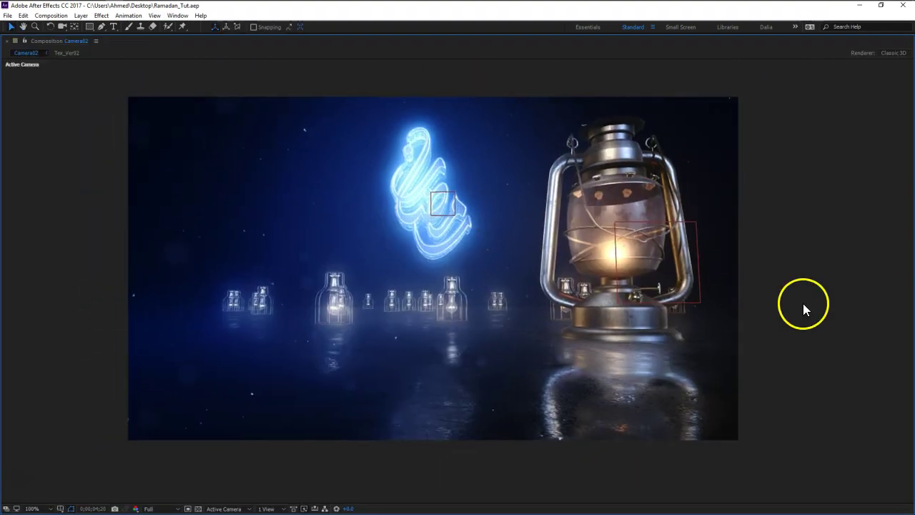